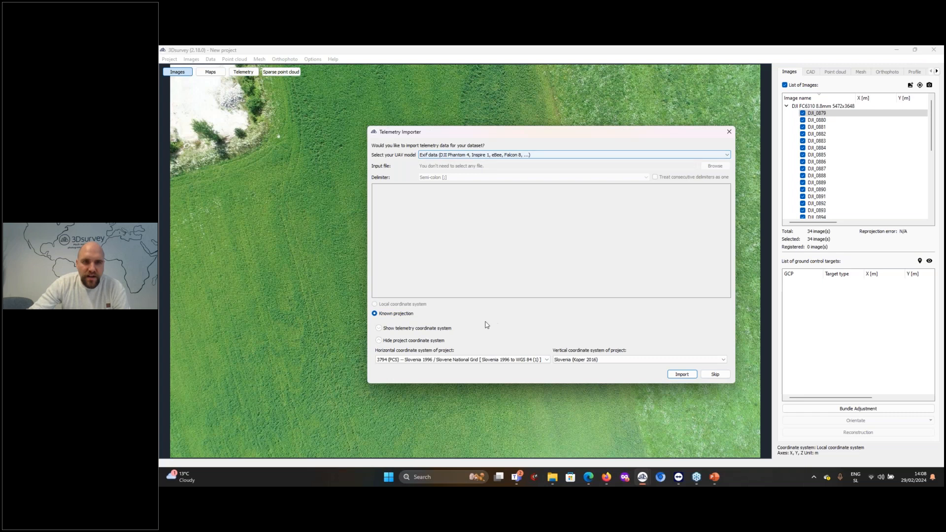
Set the project's horizontal coordinate system to 3794 (PCS) Slovenia 1996 / Slovene National Grid
click(413, 363)
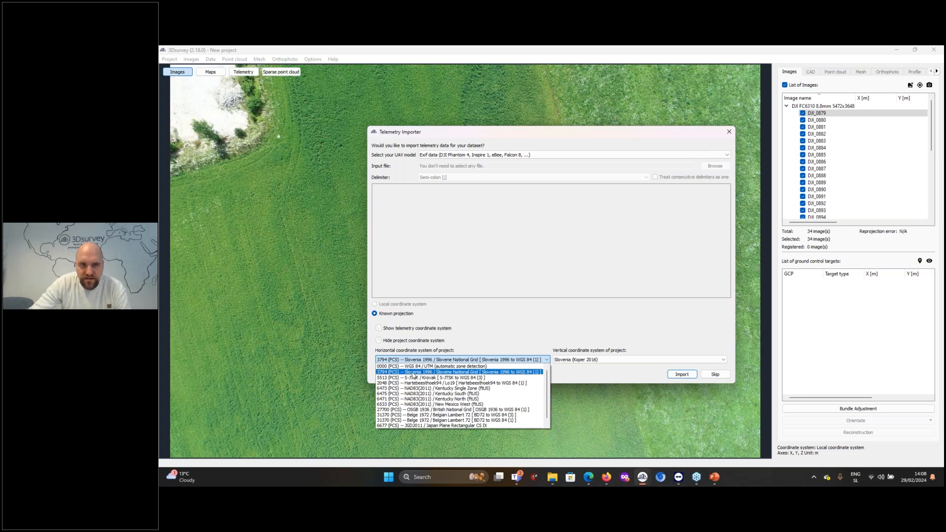
click(410, 373)
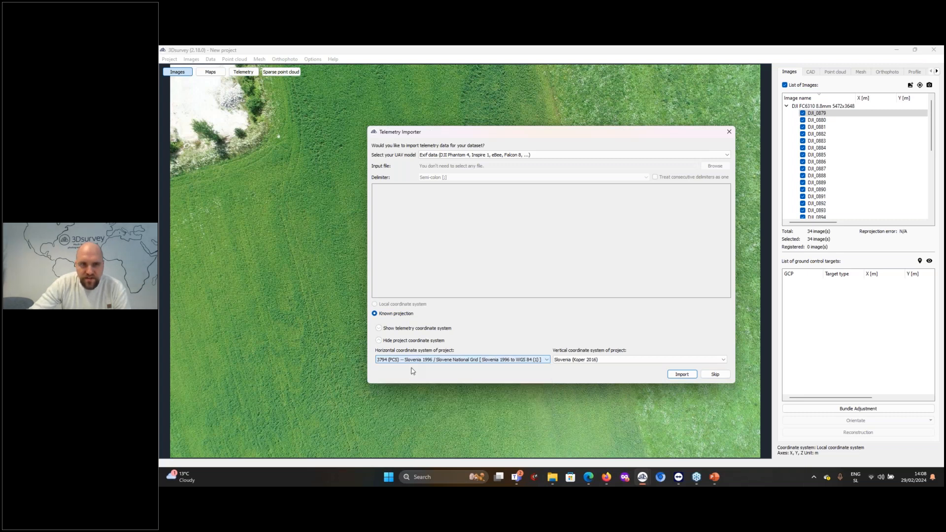
click(437, 360)
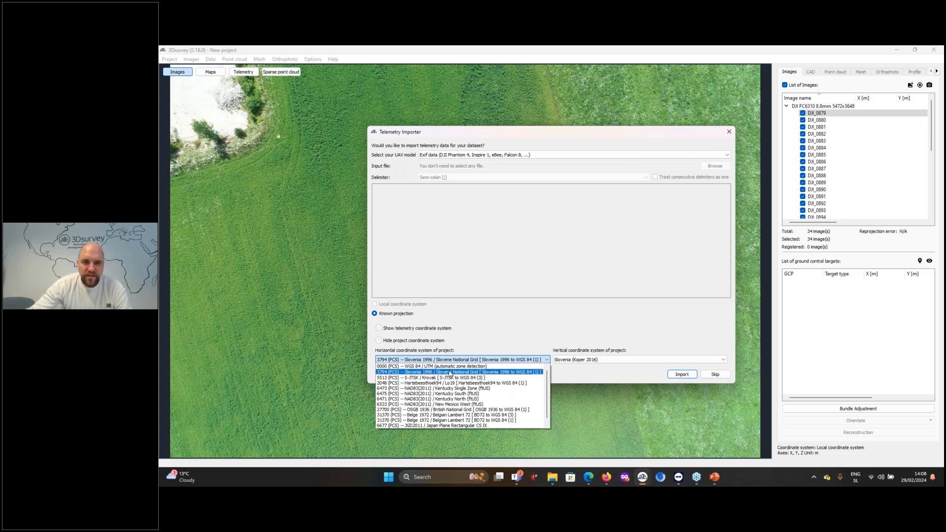
click(454, 372)
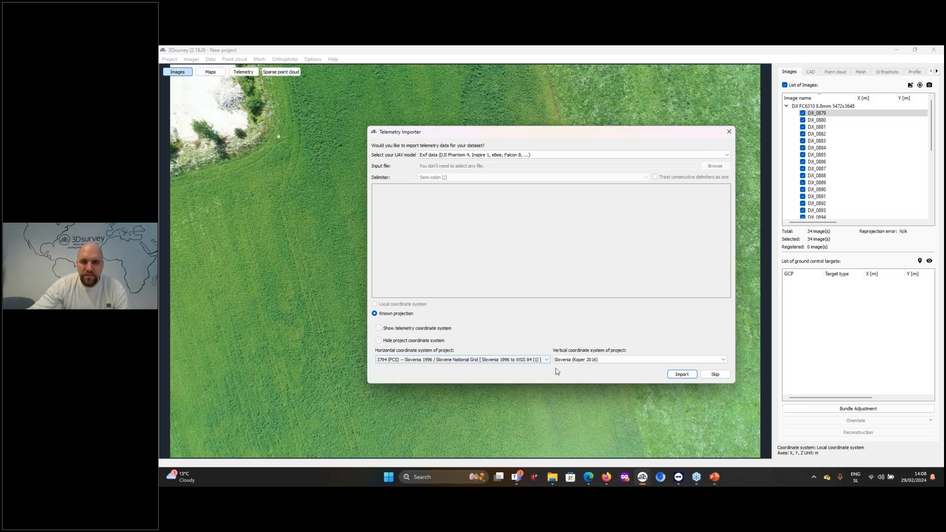
Set the project's vertical coordinate system to Slovenia (Koper 2016) and import the images' Exif telemetry
click(580, 360)
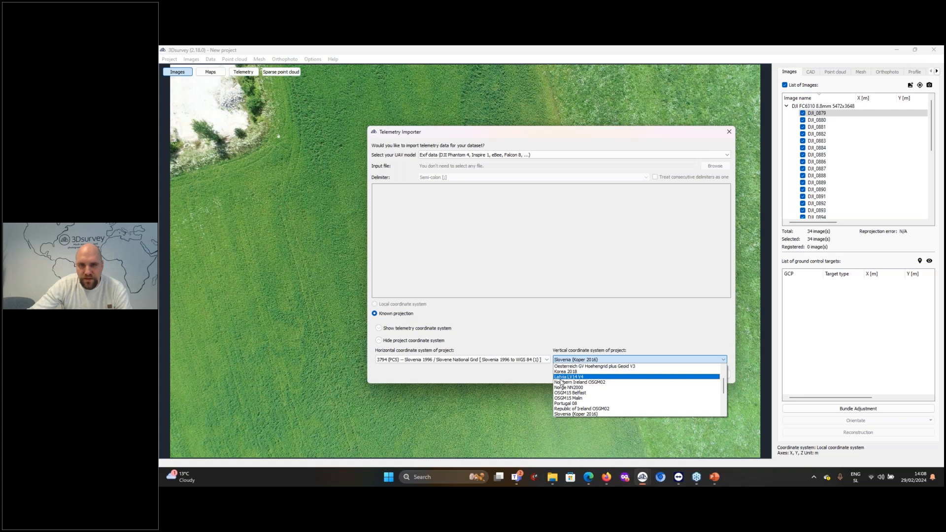
click(589, 377)
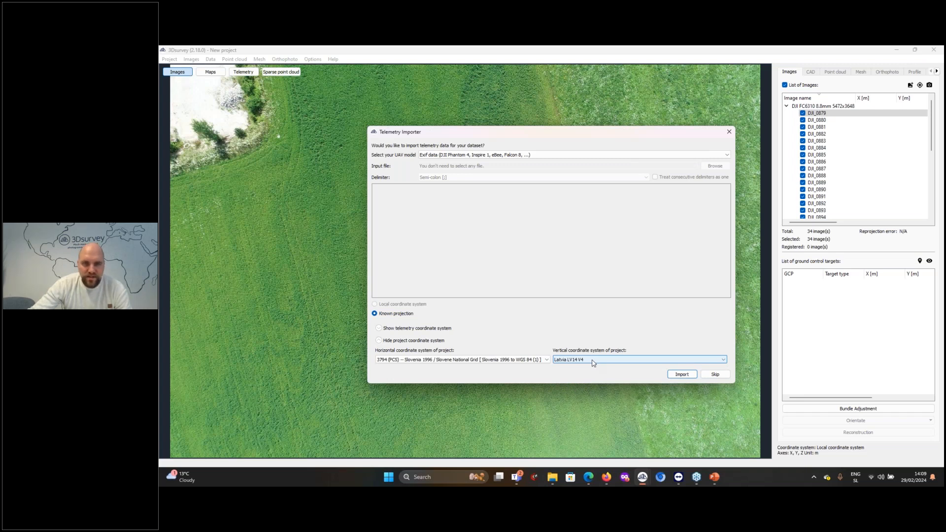
click(593, 363)
scroll(591, 394, down, 5)
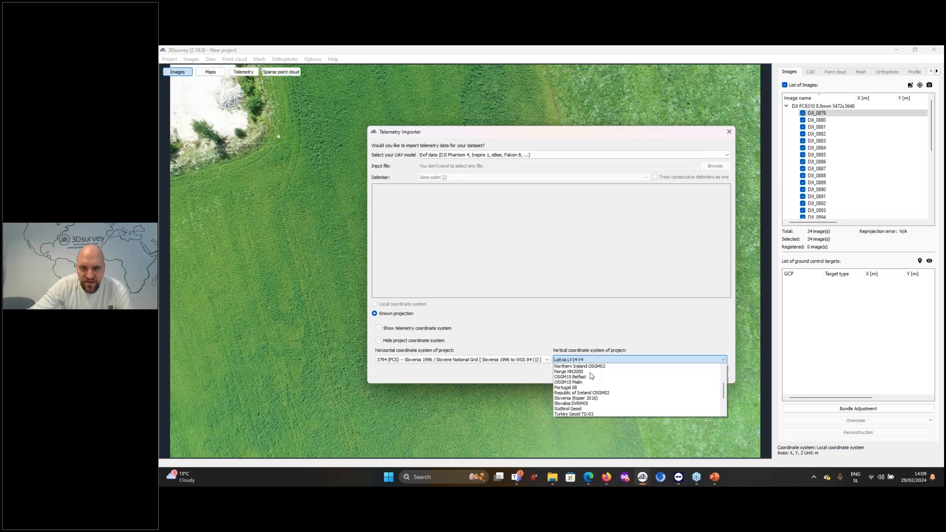
click(590, 398)
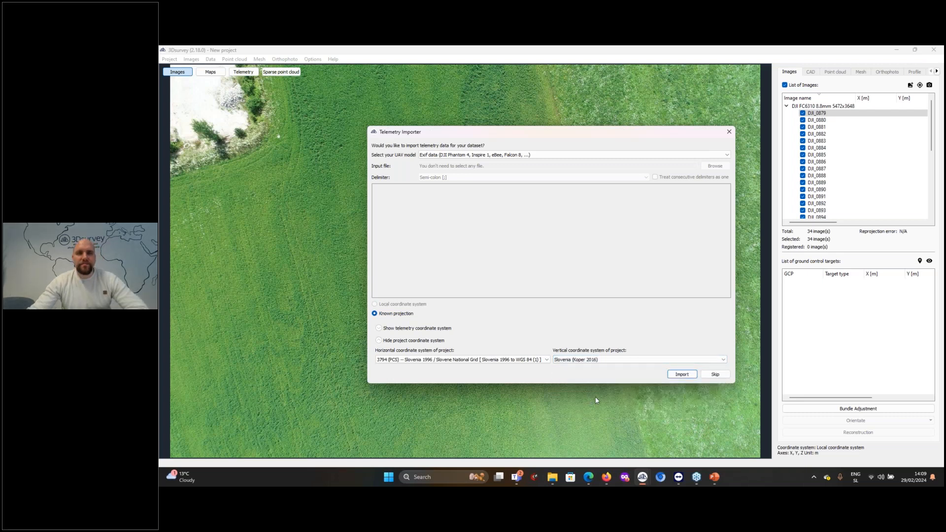
click(682, 374)
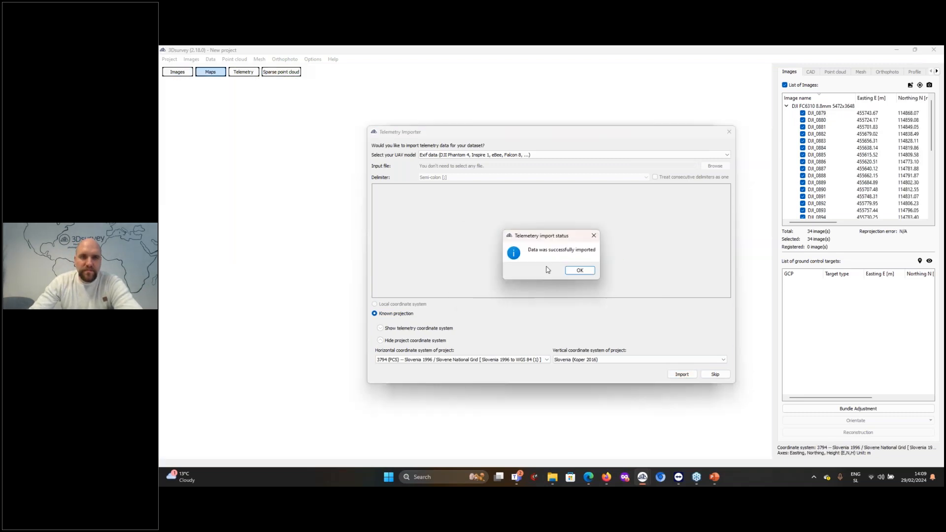
click(580, 271)
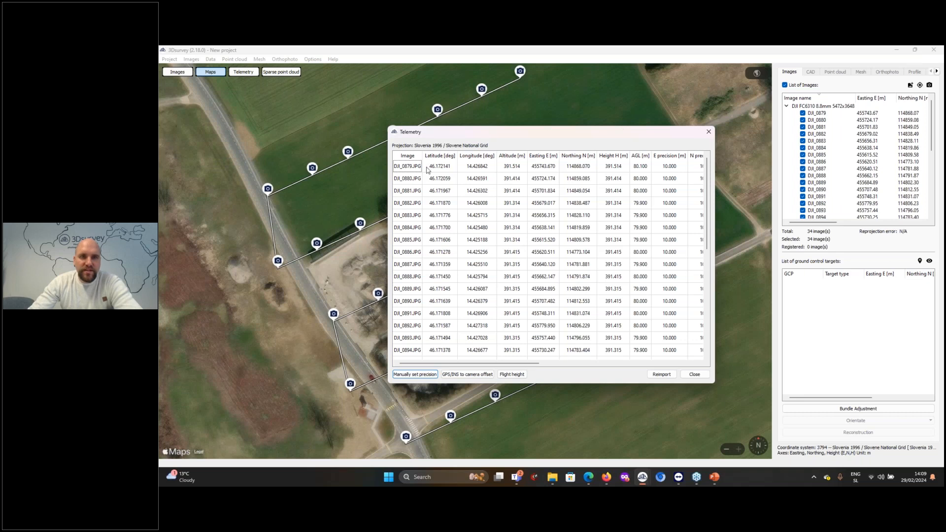
Review the latitude, longitude, easting, northing and height of DJI_0879.JPG in the telemetry table and close it
drag(434, 169, 482, 171)
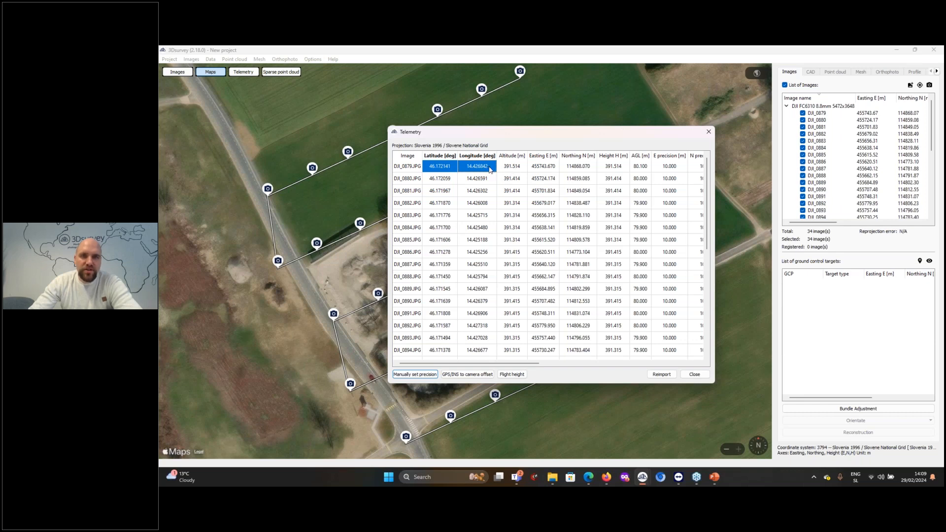
drag(542, 170, 577, 170)
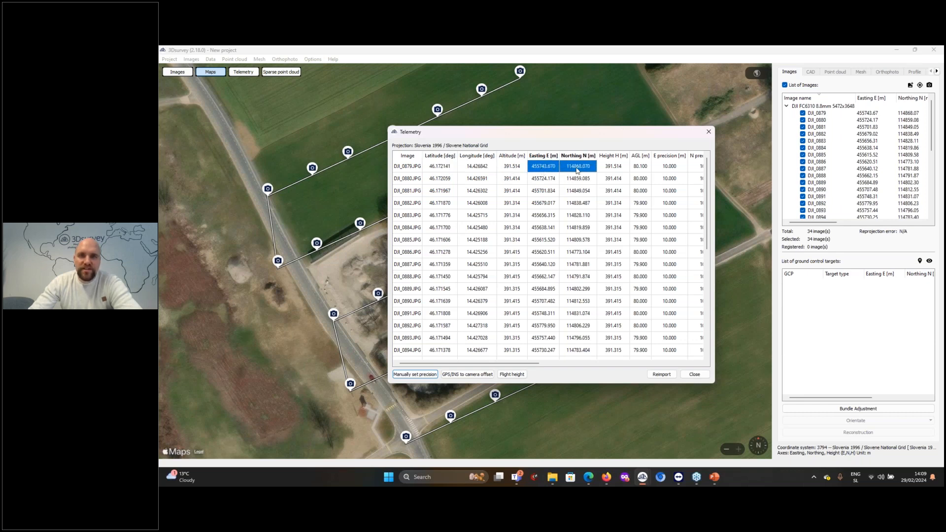
click(613, 170)
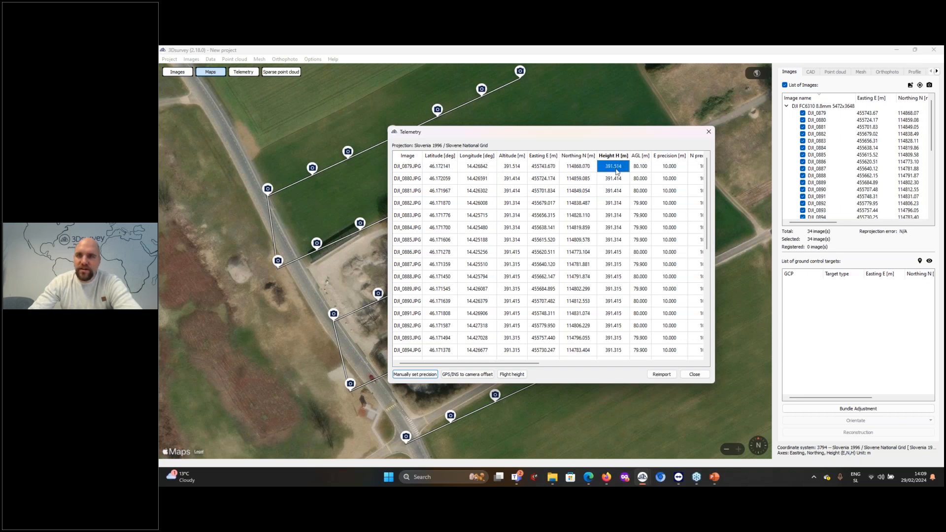
click(695, 375)
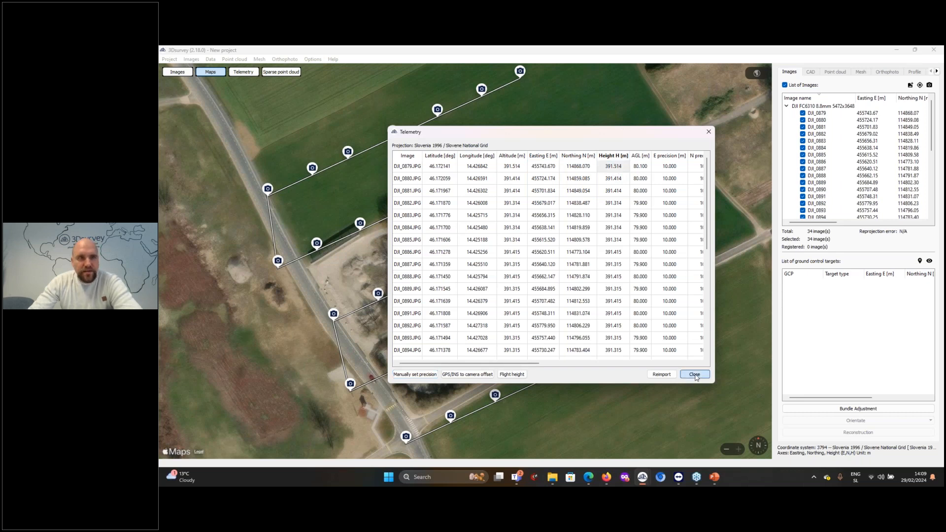
click(695, 375)
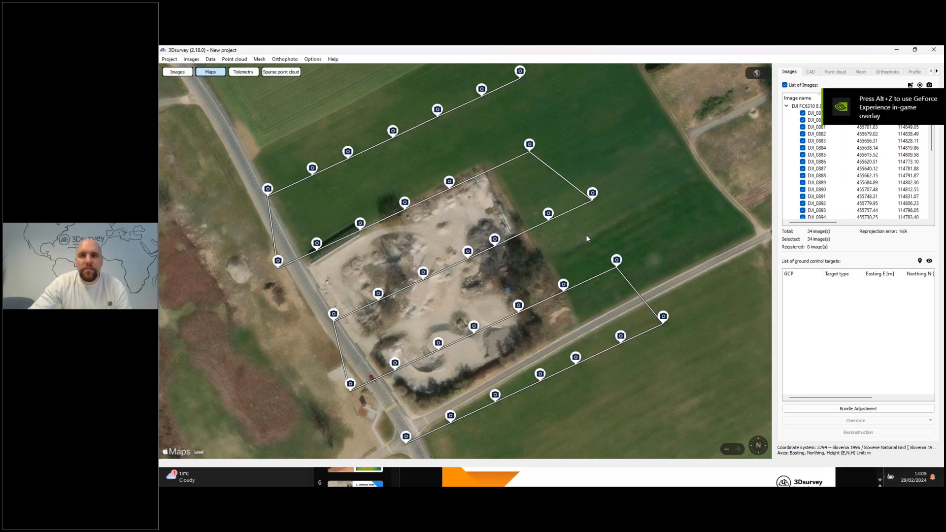
Return from the map to the image view, exclude and re-include DJI_0883, and inspect photo DJI_0887 up close
scroll(560, 265, down, 1)
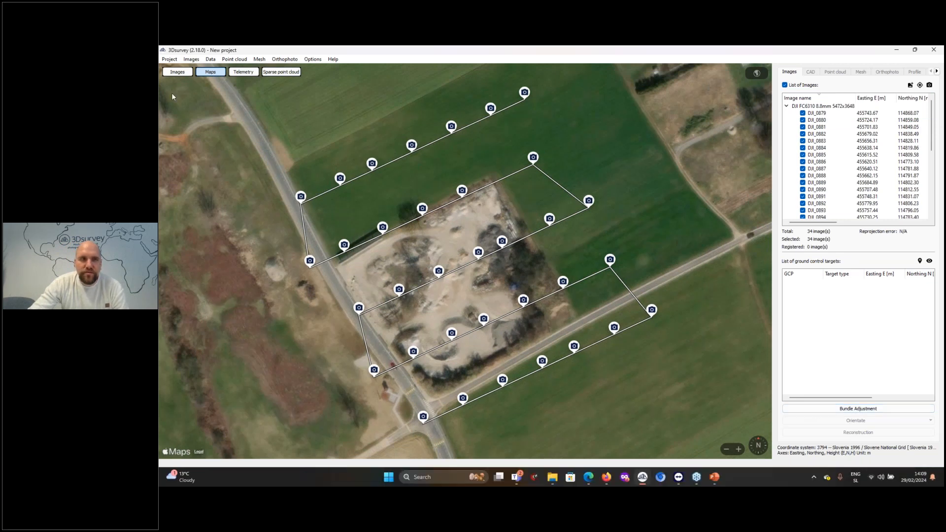
click(180, 75)
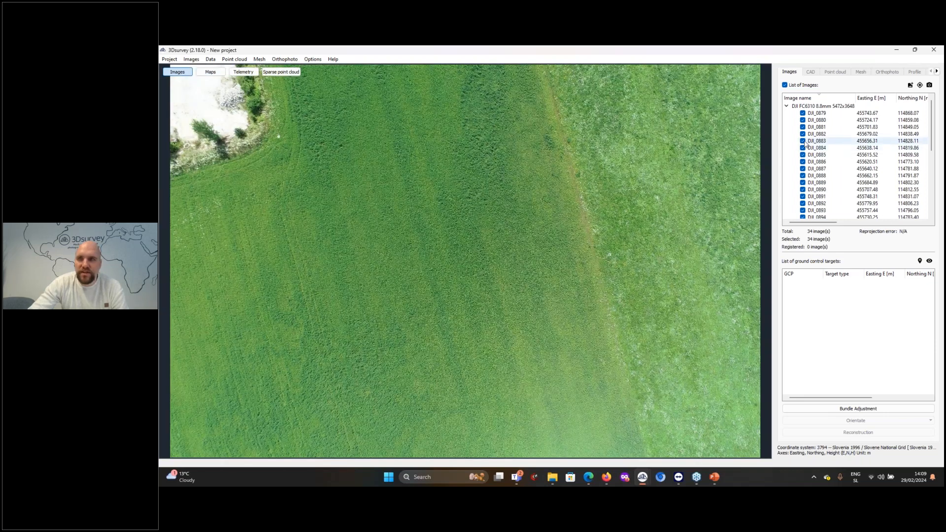
click(802, 141)
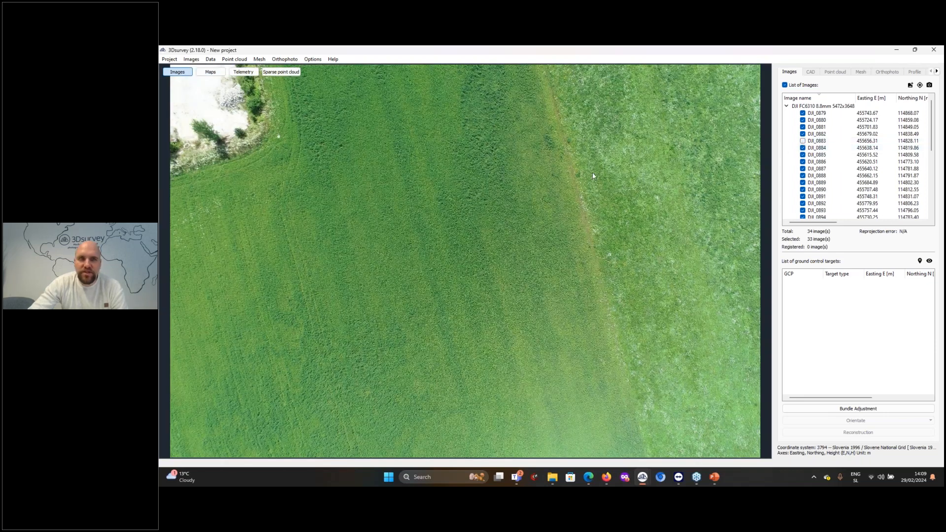
click(803, 140)
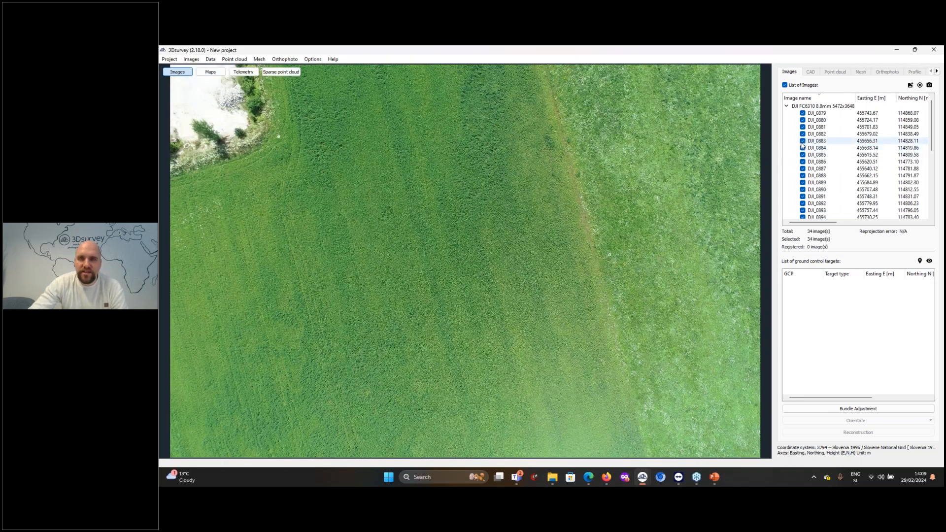
click(813, 169)
scroll(627, 309, up, 3)
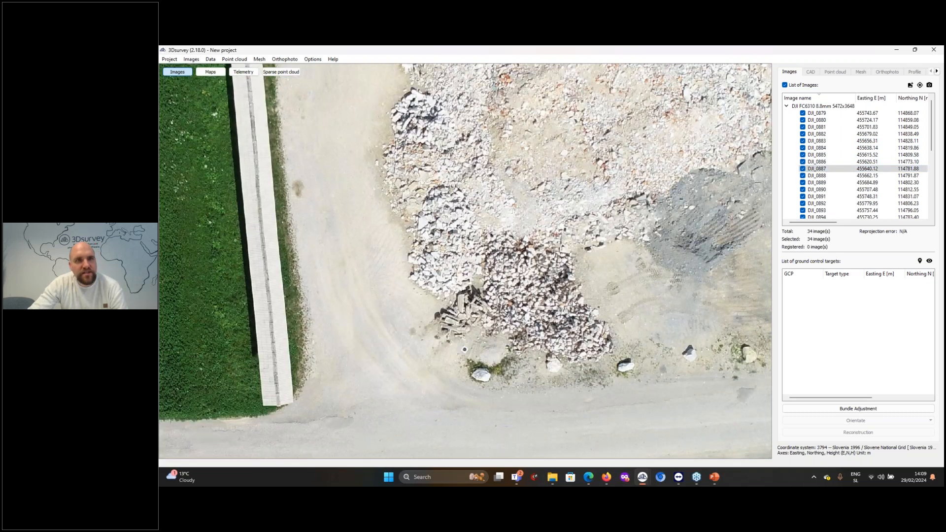
scroll(573, 304, down, 1)
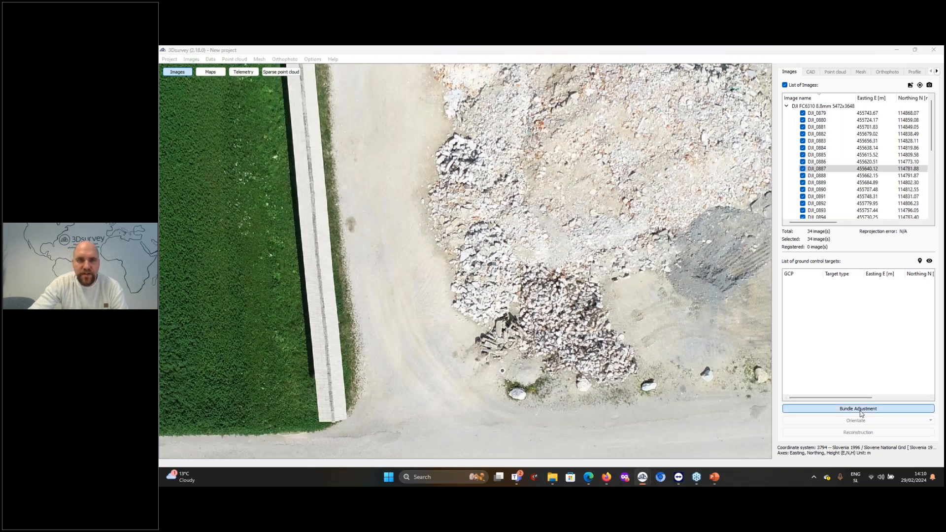
Run the bundle adjustment in Global mode and examine the sparse point cloud from several angles
click(861, 412)
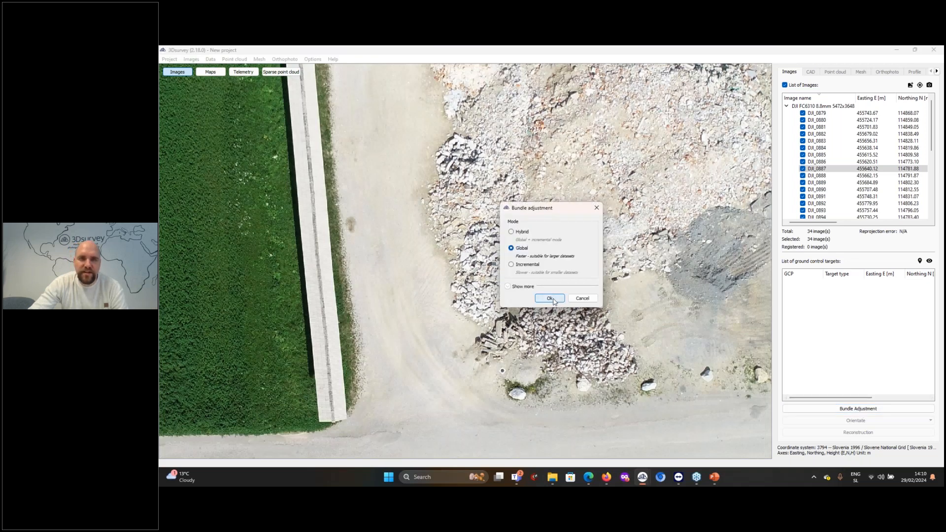
click(551, 298)
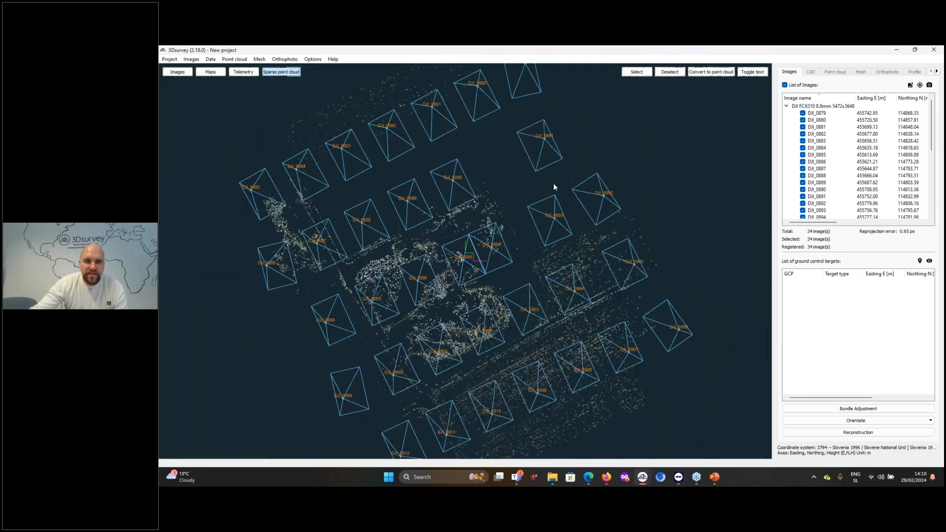
drag(507, 350, 472, 297)
scroll(472, 297, up, 3)
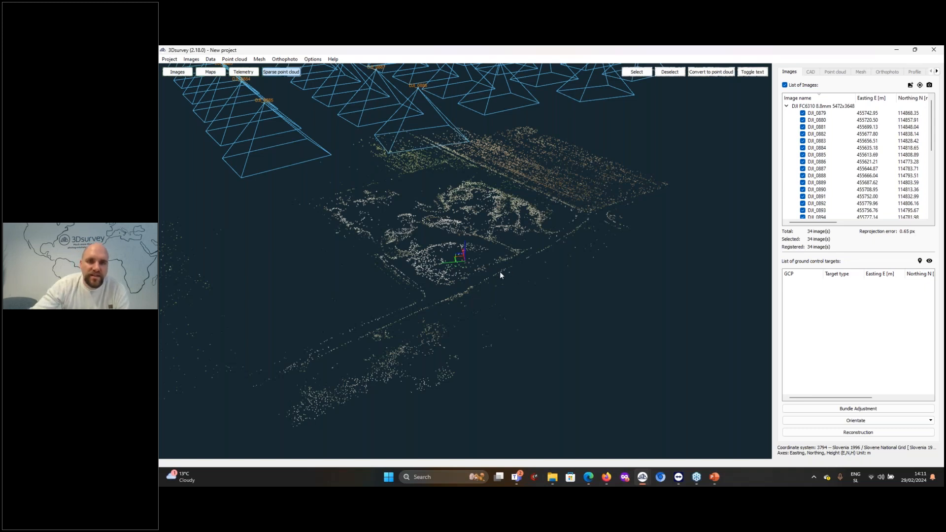
drag(452, 283, 492, 302)
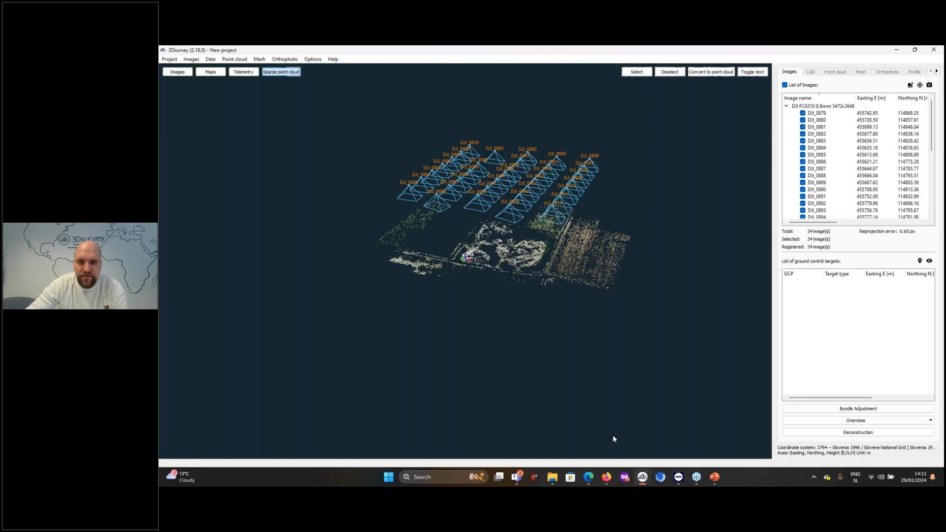
Switch to Firefox and compare the DJI Mini 4 Pro store page with the DJI Mavic 3 Enterprise page
mouse_move(607, 480)
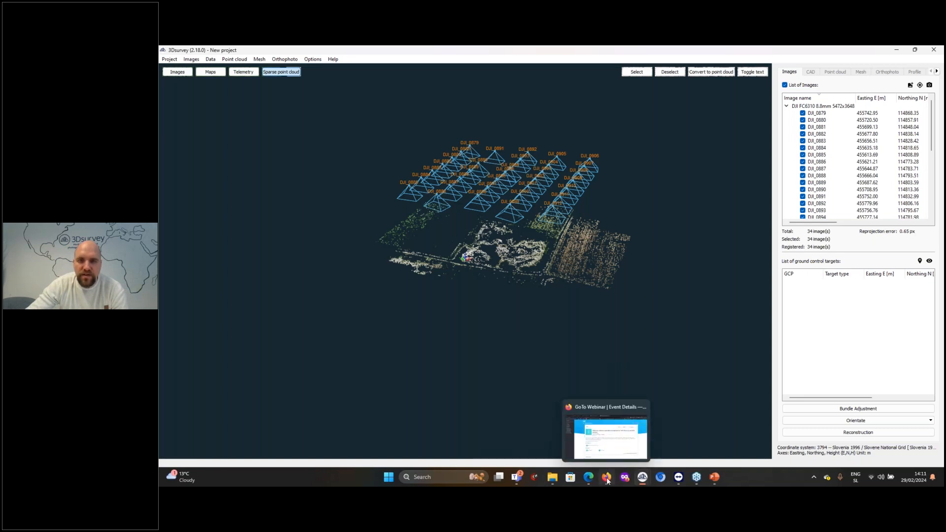
click(606, 440)
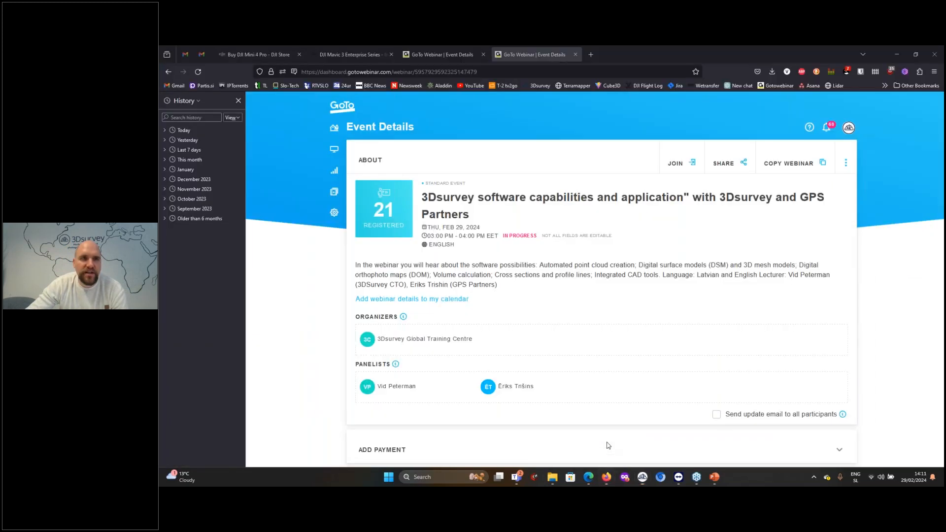
click(271, 48)
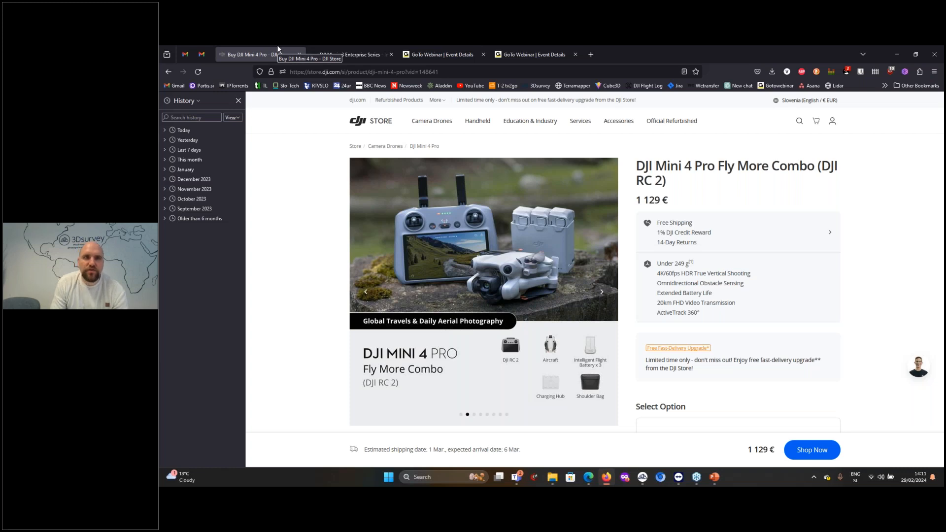
click(356, 53)
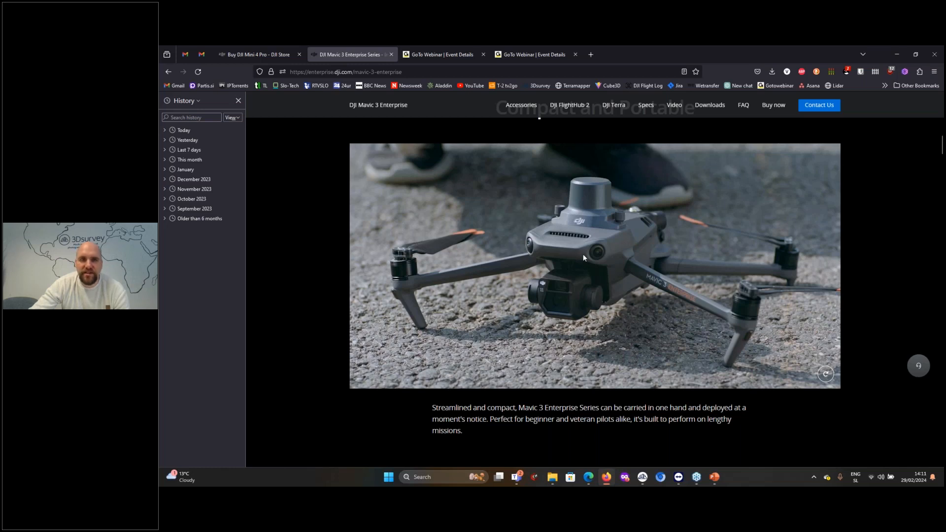
click(258, 54)
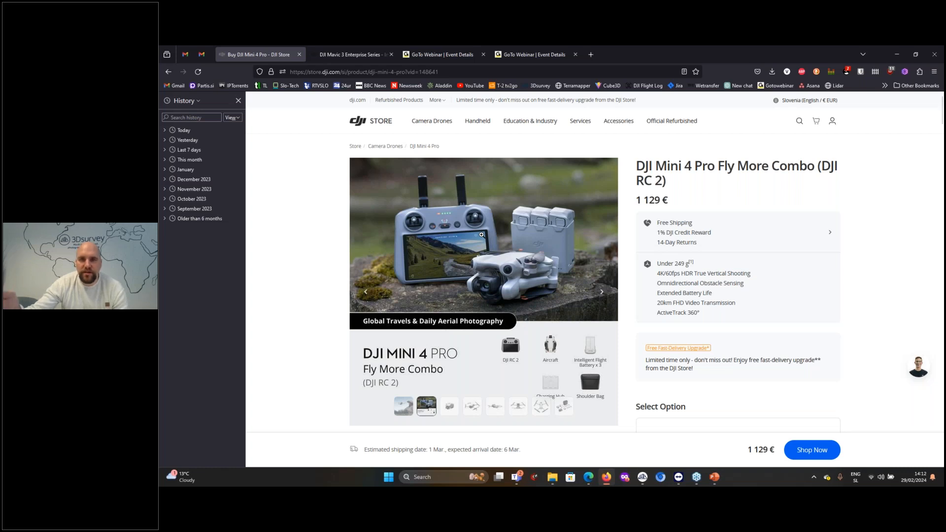
click(352, 54)
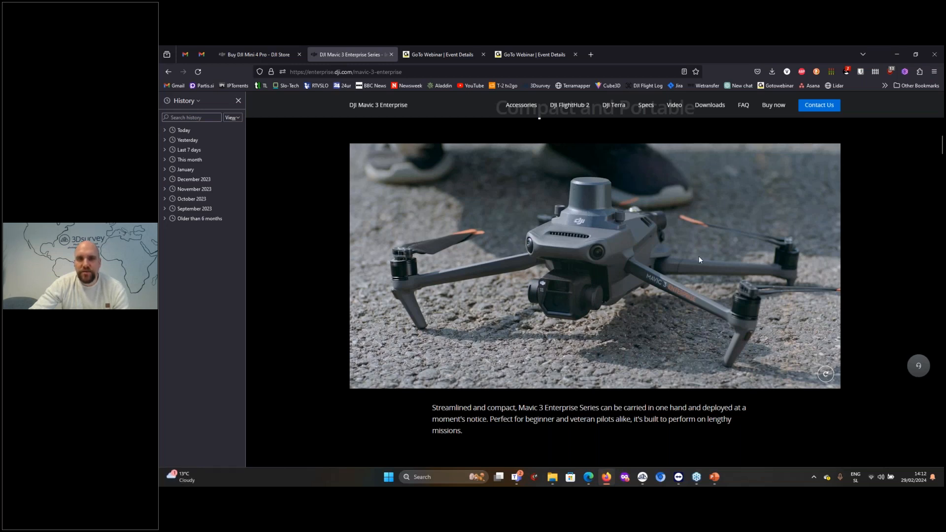
click(257, 54)
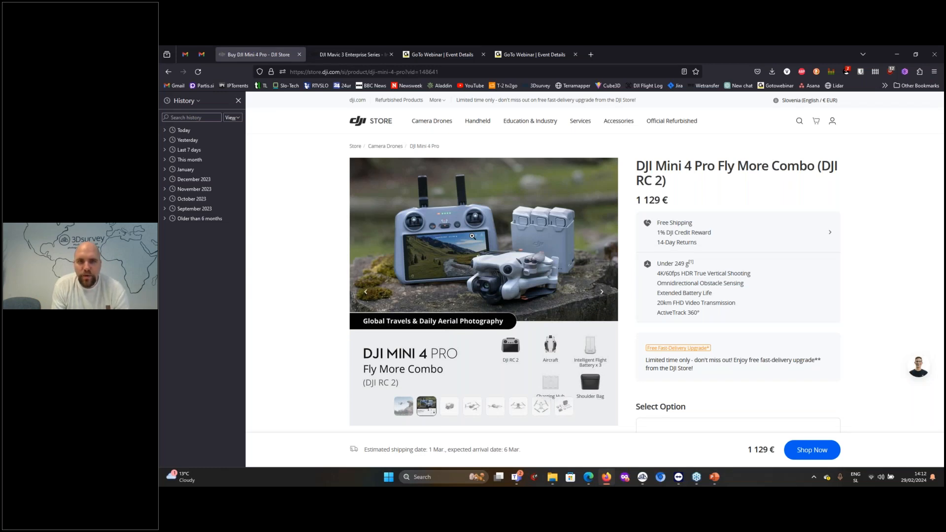
Switch to the PowerPoint presentation, play the video on slide 19 and start the slide show from the first slide
click(717, 480)
scroll(380, 343, down, 10)
scroll(380, 344, down, 3)
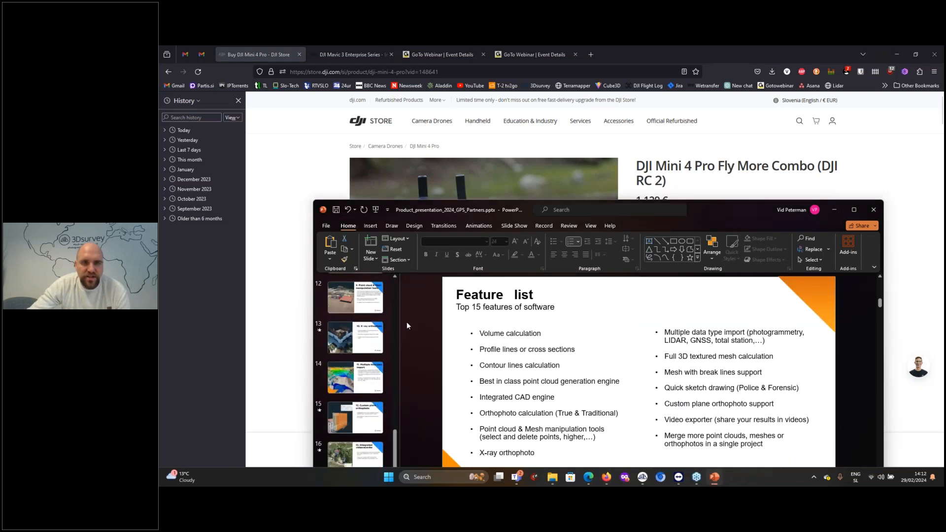
drag(595, 205, 584, 121)
scroll(366, 389, down, 2)
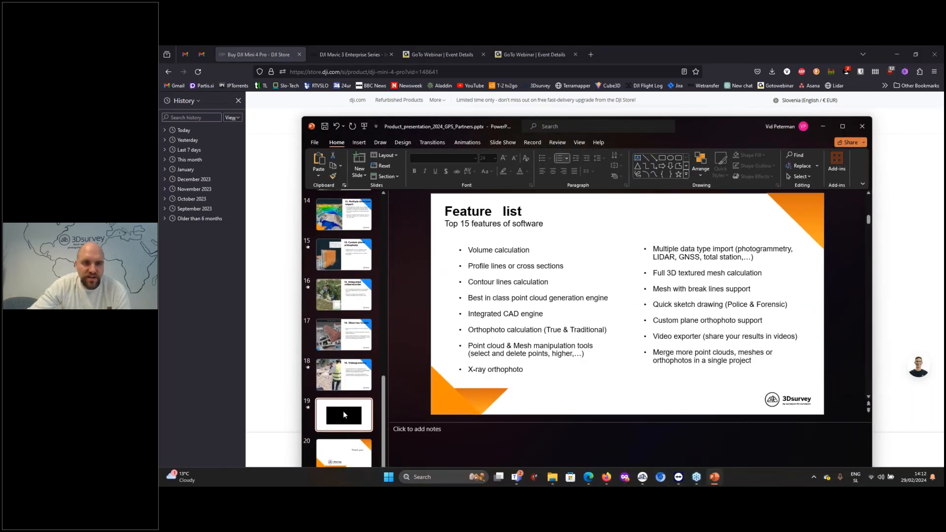
click(344, 413)
click(514, 385)
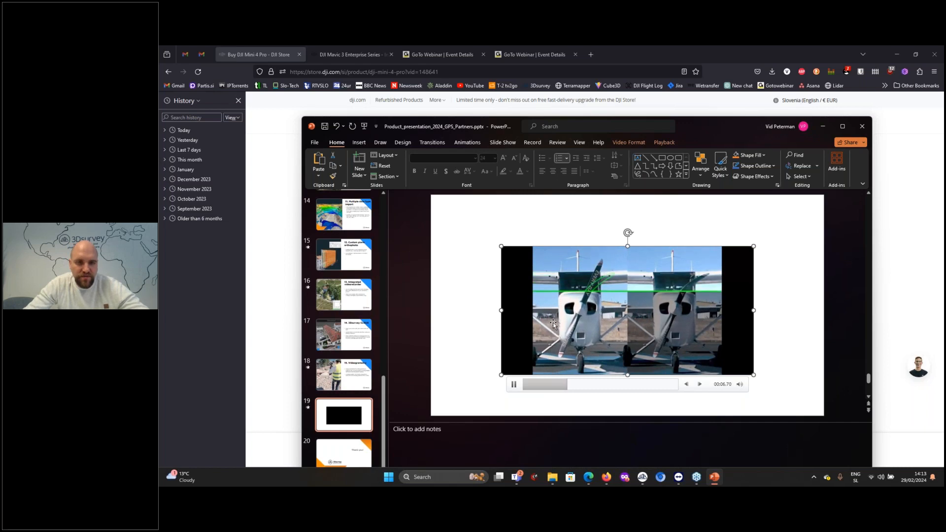
key(F5)
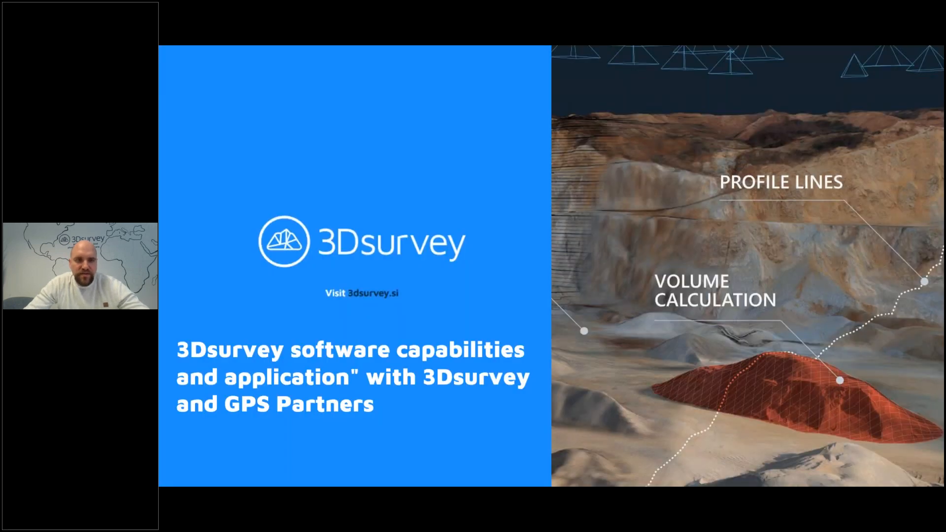
End the slide show, return to slide 19 and play its embedded video, skipping ahead in it
key(Escape)
scroll(367, 394, down, 10)
click(359, 427)
click(532, 362)
click(513, 384)
click(561, 384)
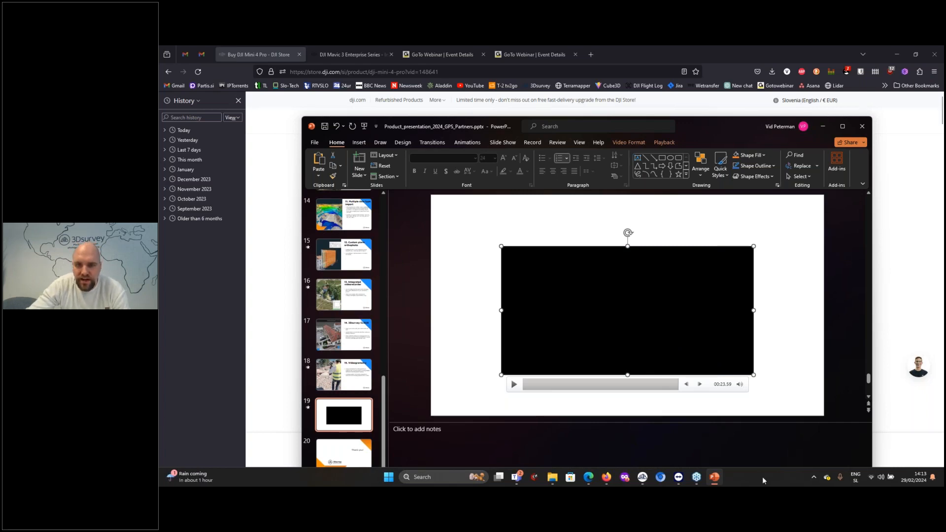
Show the sparse point cloud in 3Dsurvey, and the DJI Mini 4 Pro and Mavic 3 Enterprise pages in Firefox
mouse_move(642, 477)
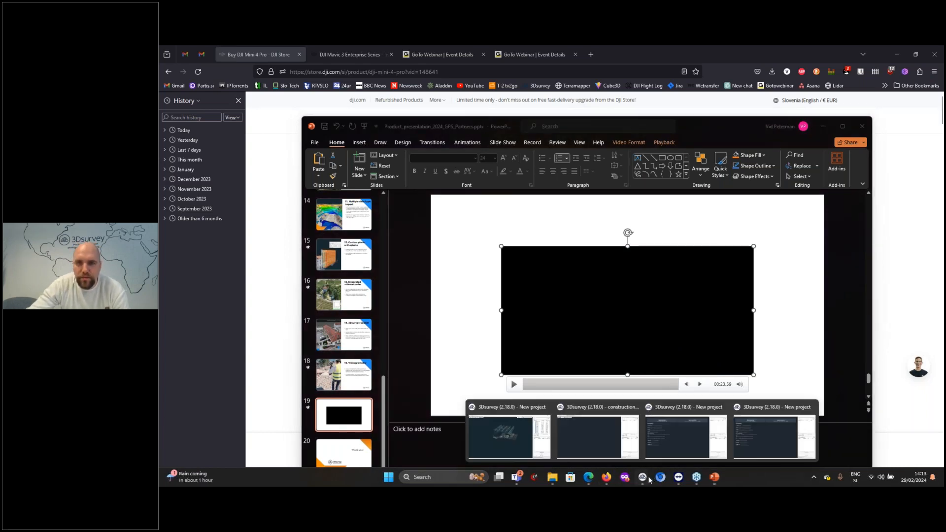
click(500, 437)
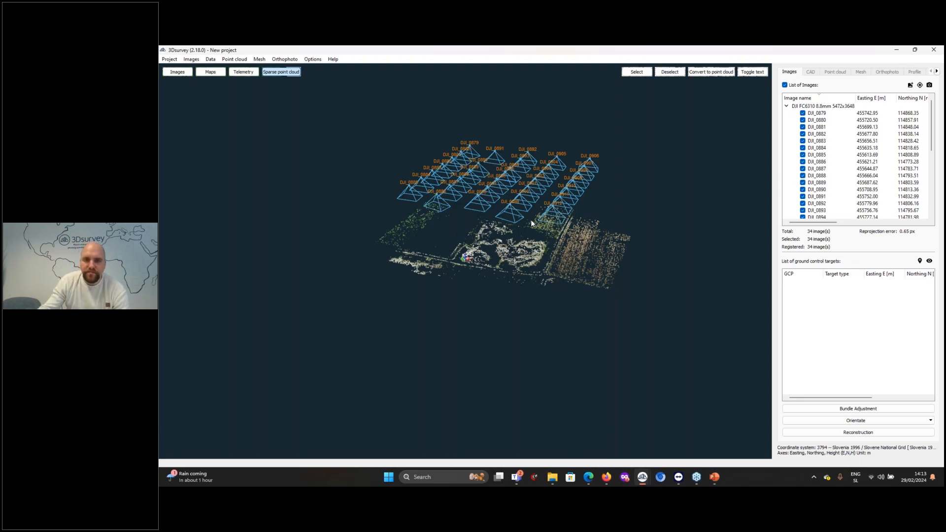
mouse_move(607, 479)
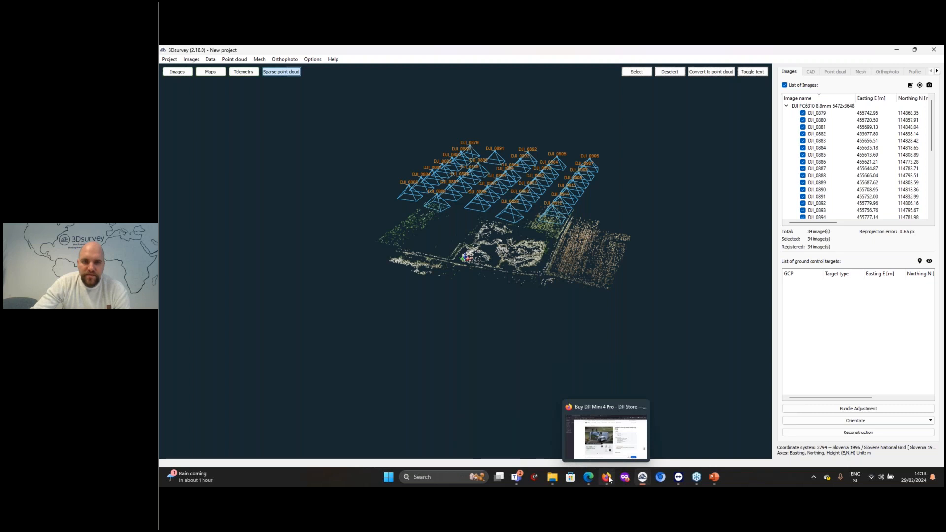
click(609, 444)
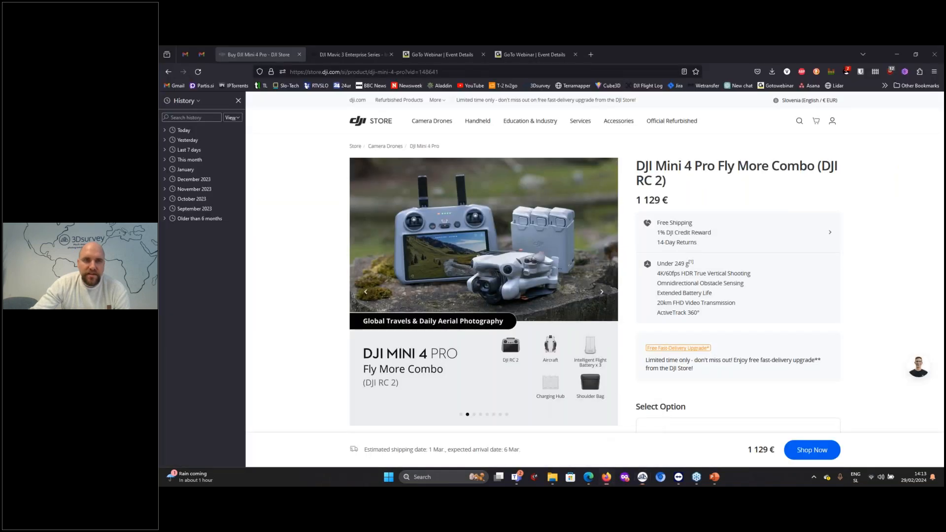
key(ctrl+Tab)
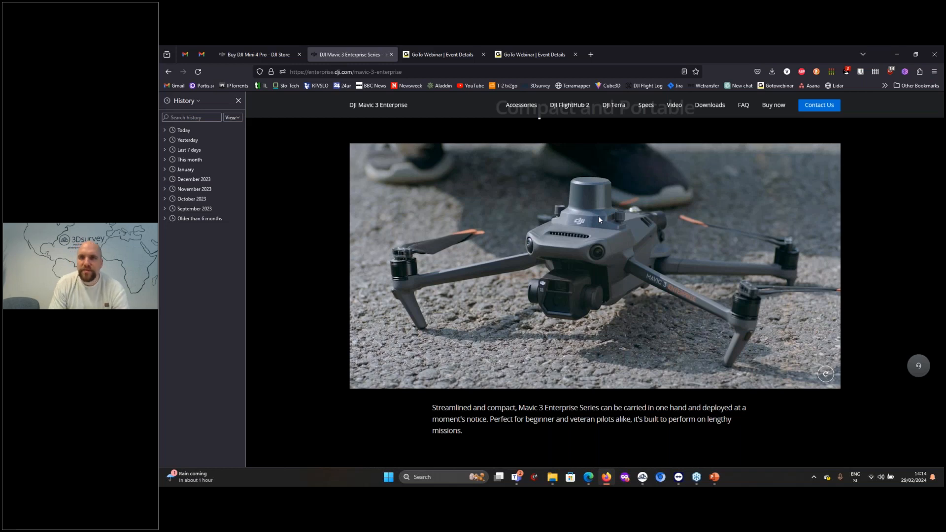
Switch back to the 3Dsurvey project with the sparse point cloud and start orientating it with GCP data
mouse_move(704, 477)
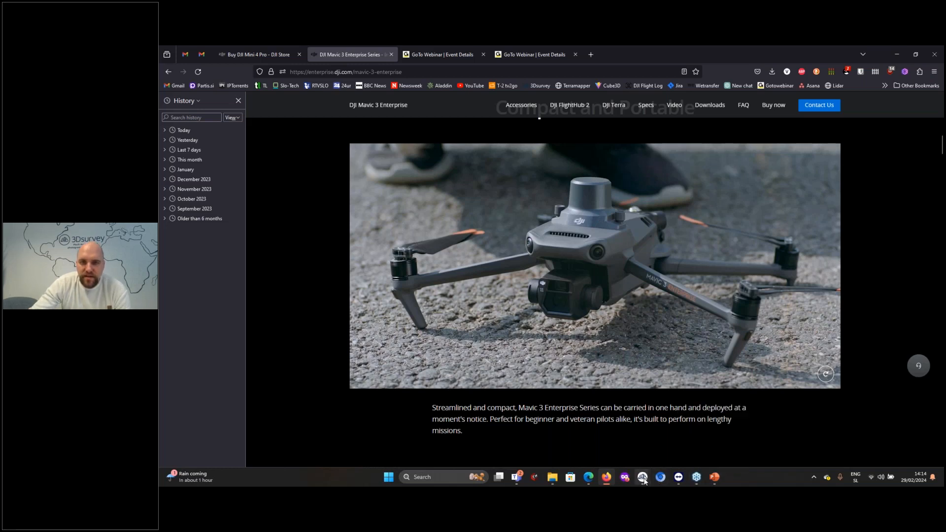
mouse_move(643, 477)
click(511, 442)
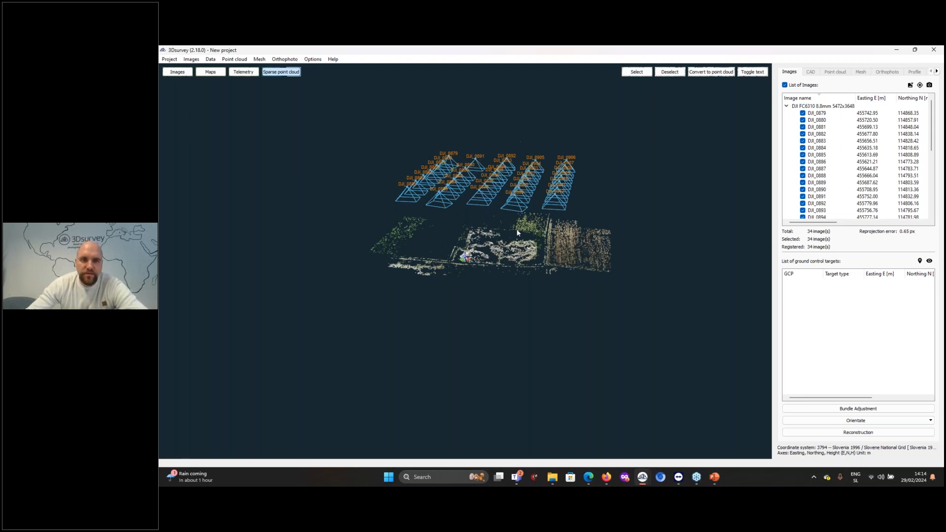
click(843, 424)
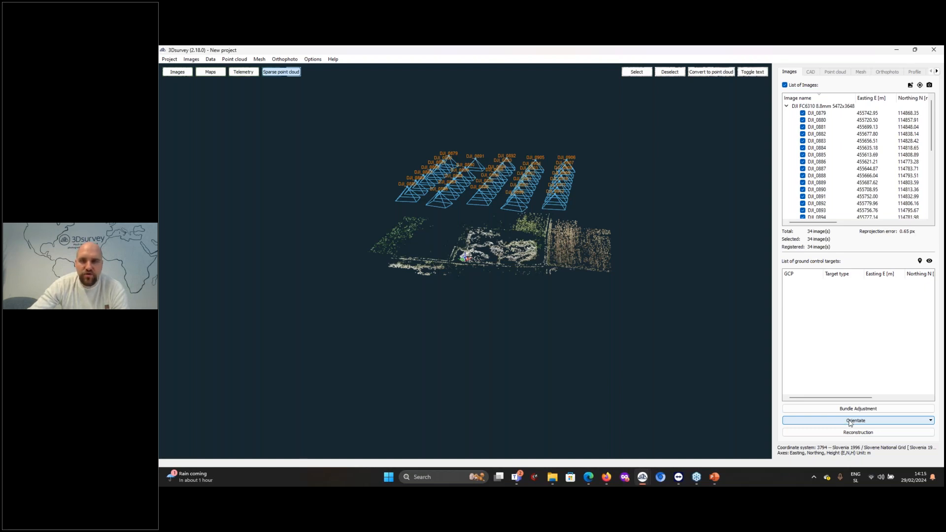
click(843, 423)
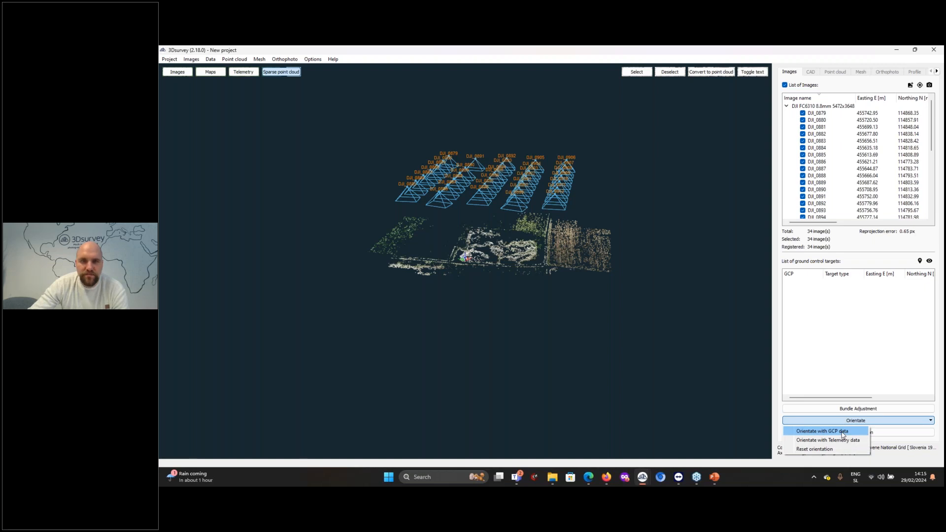
click(843, 431)
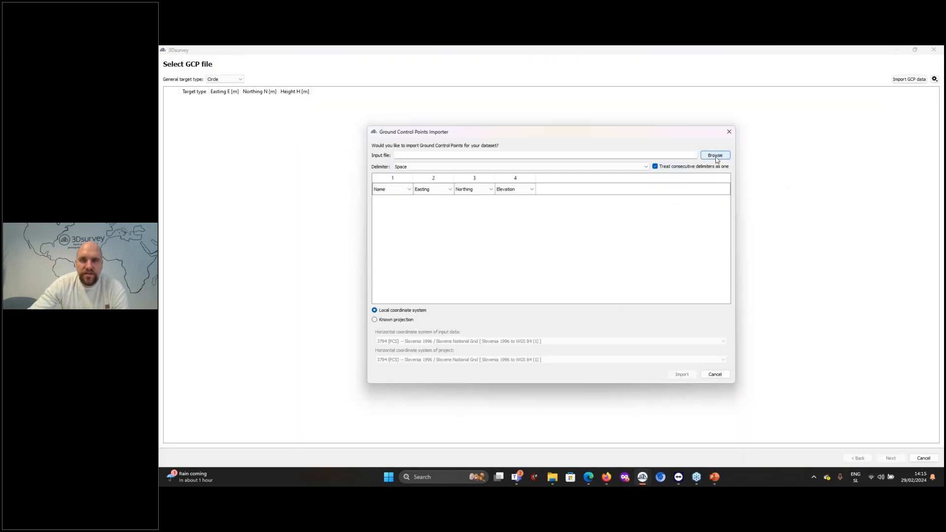
Browse the 80-Prezentacija folder for the ground control point input file and open gcp1.txt in Notepad++
click(715, 155)
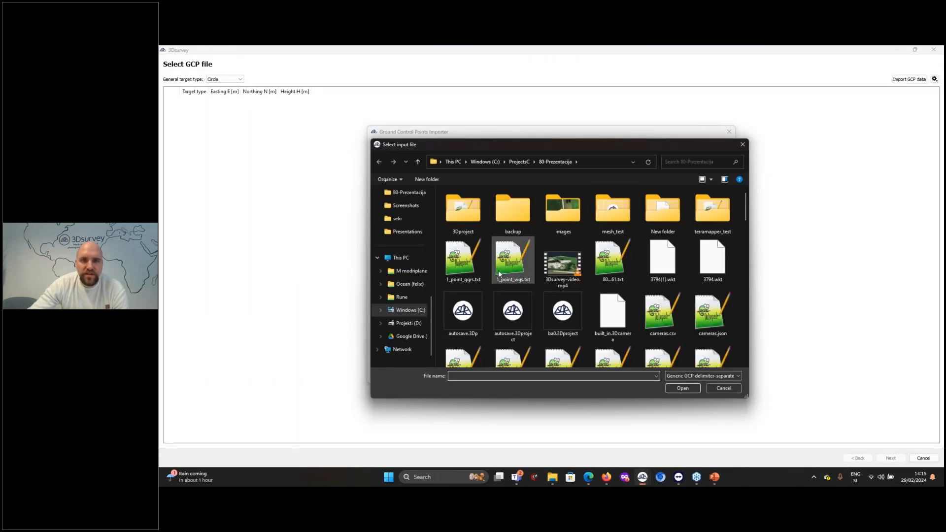
click(463, 261)
scroll(493, 268, down, 5)
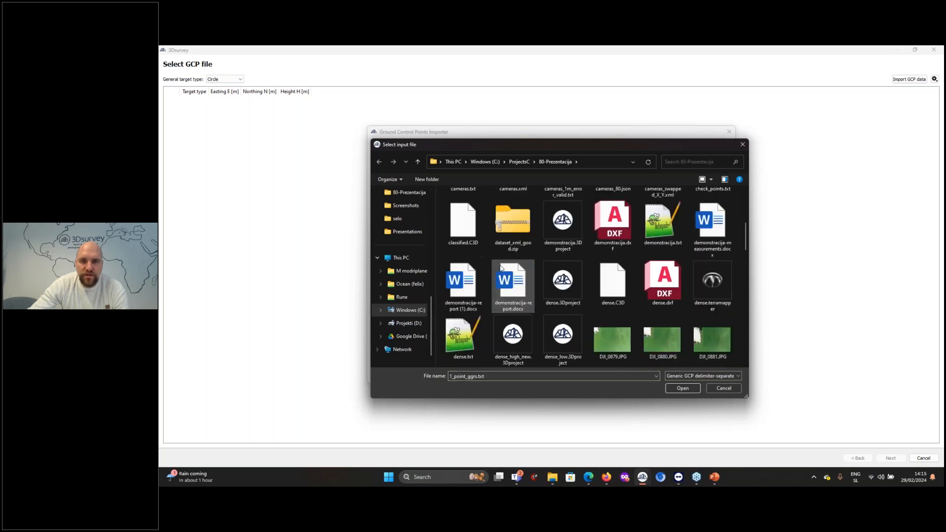
scroll(566, 266, down, 10)
scroll(566, 266, up, 5)
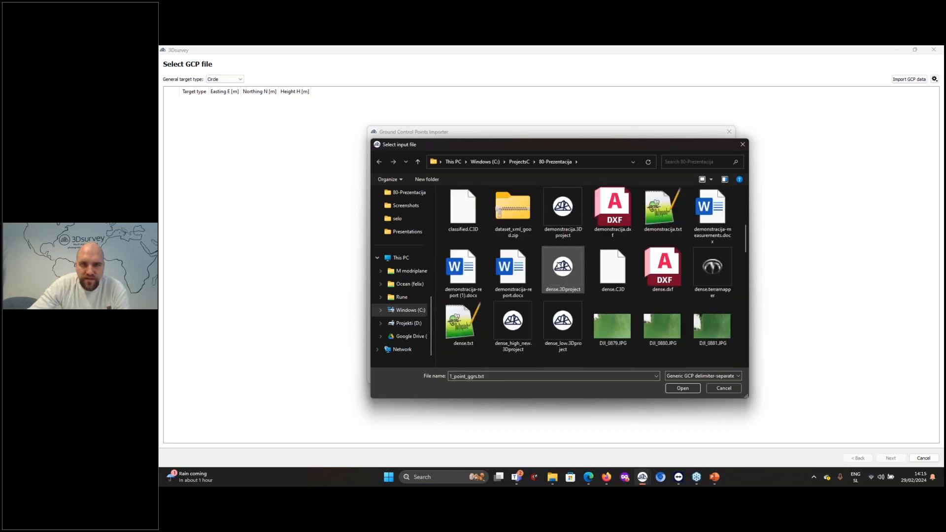
scroll(563, 268, down, 10)
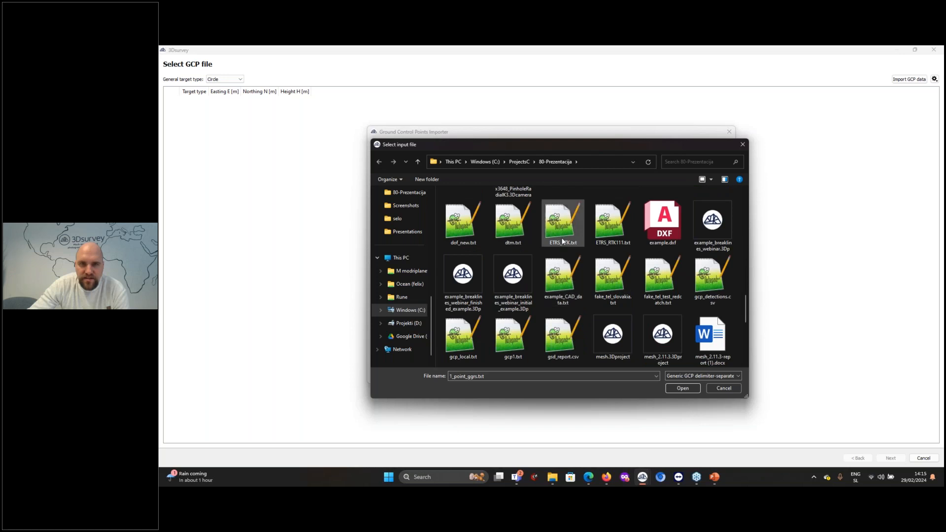
click(517, 333)
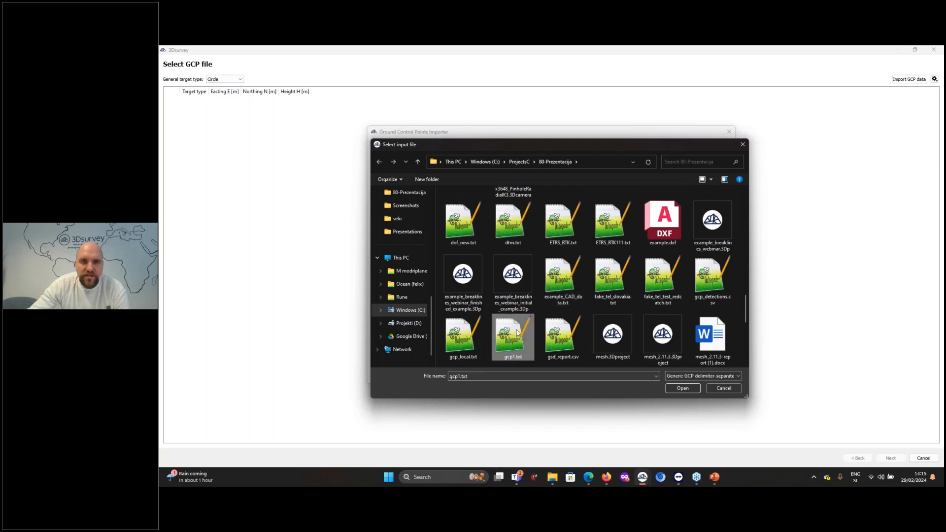
right_click(517, 334)
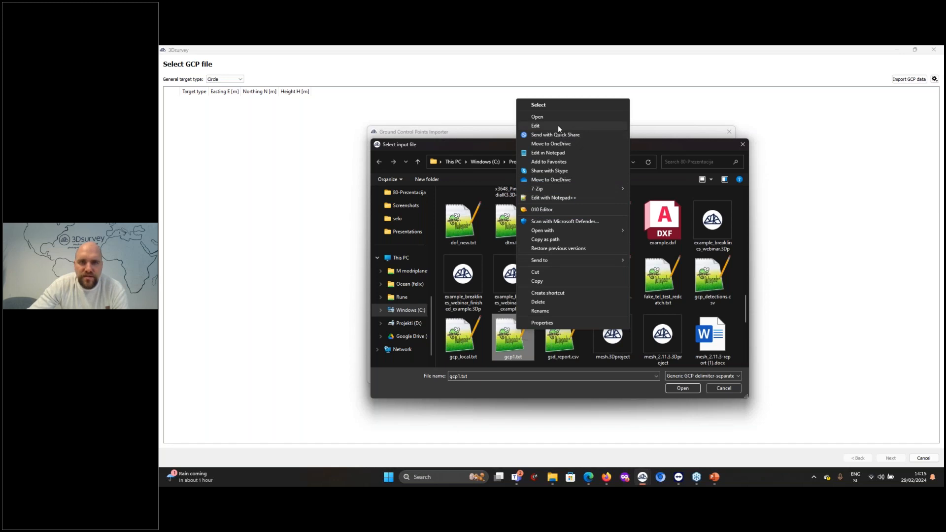
click(547, 198)
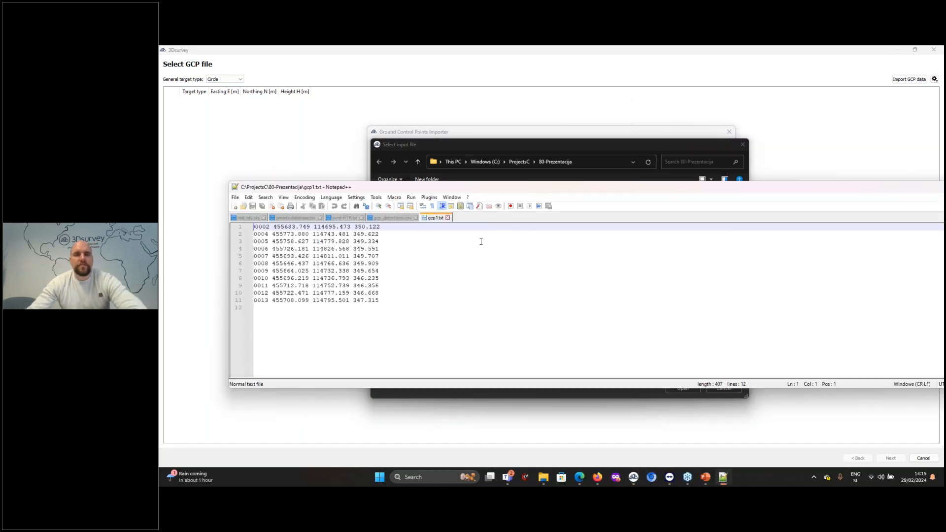
Examine the point name, easting, northing and elevation in the first row of gcp1.txt, and put the text file away
double_click(262, 226)
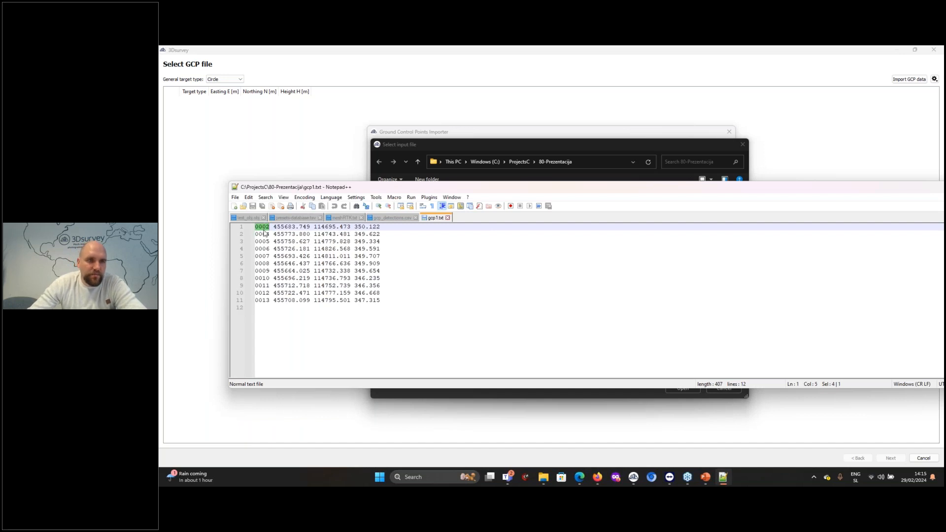
double_click(290, 228)
double_click(324, 227)
double_click(359, 226)
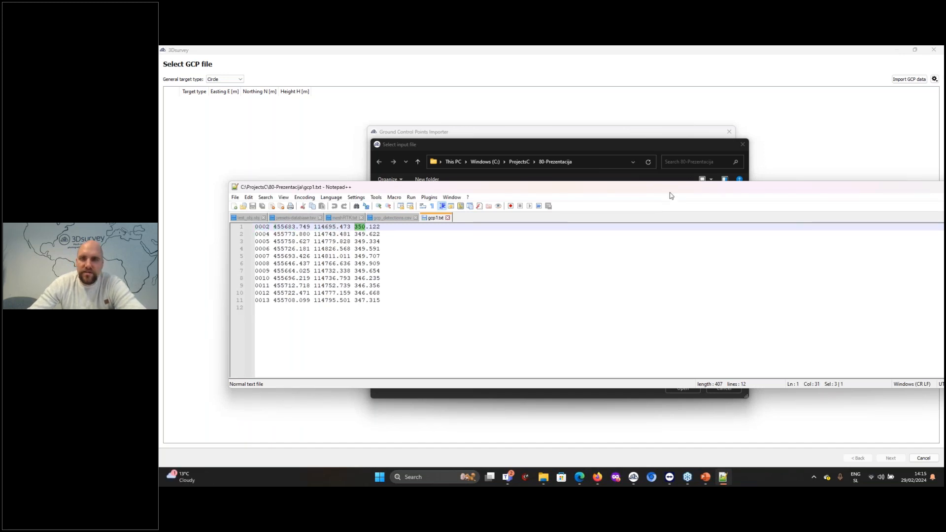
drag(664, 191, 437, 235)
click(774, 240)
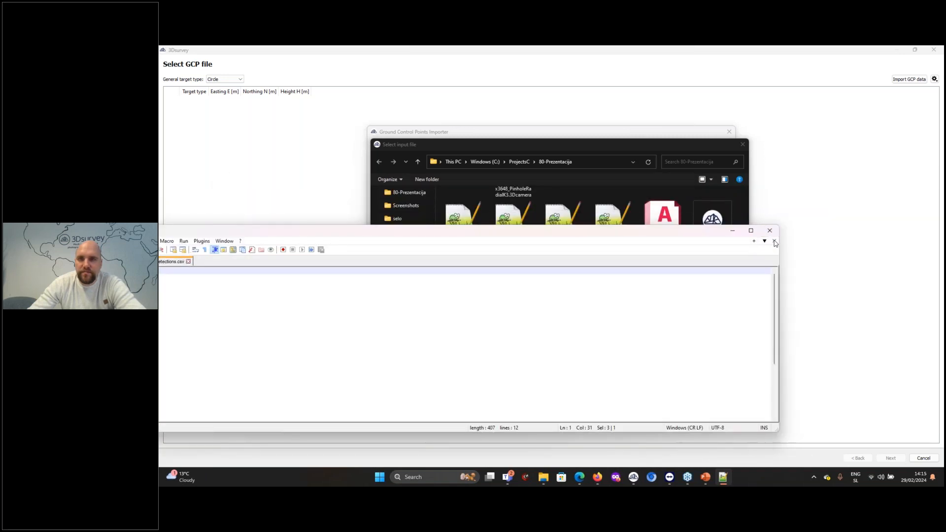
click(733, 231)
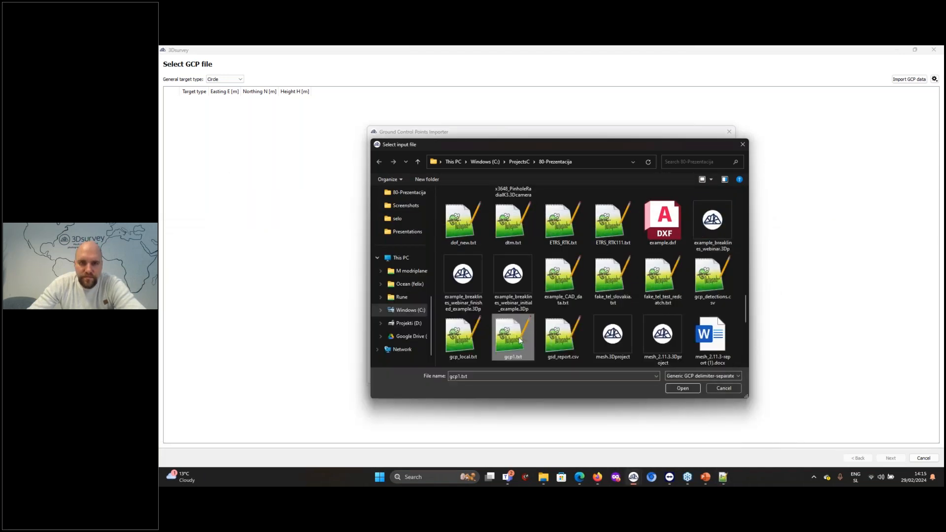
Import the ground control points from gcp1.txt, keep Circle as the general target type and proceed to locating GCPs
double_click(520, 338)
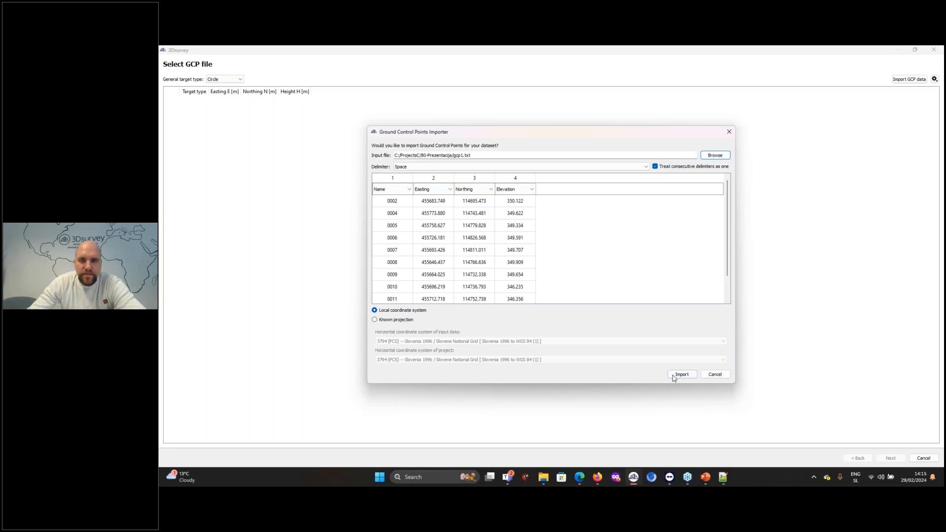
click(690, 376)
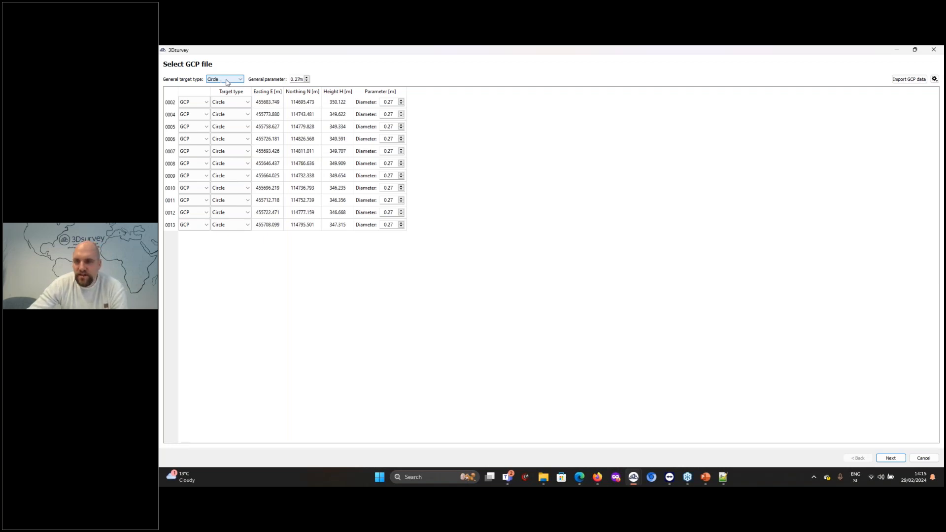
click(227, 83)
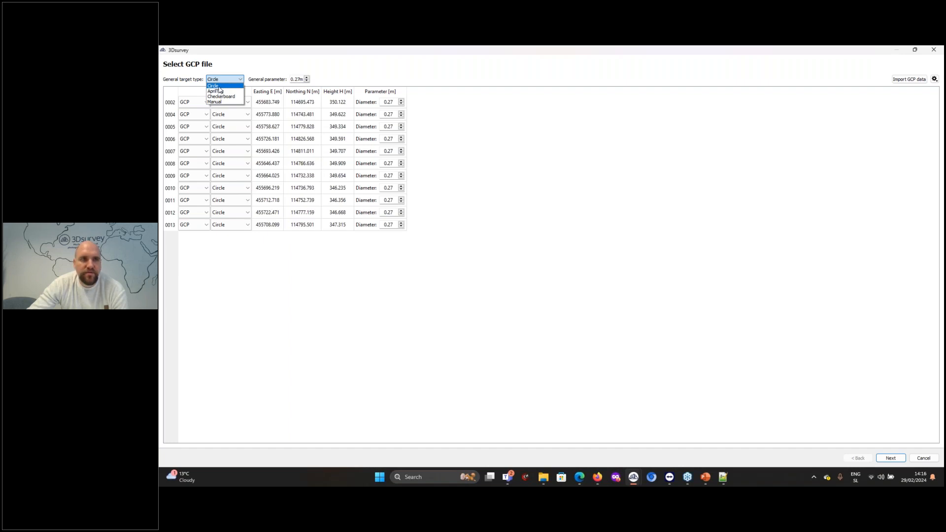
click(219, 86)
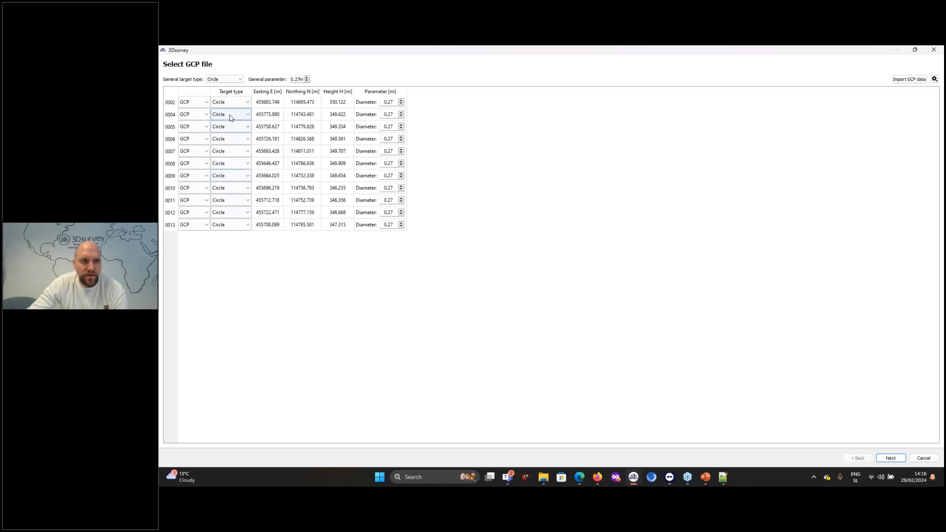
click(891, 458)
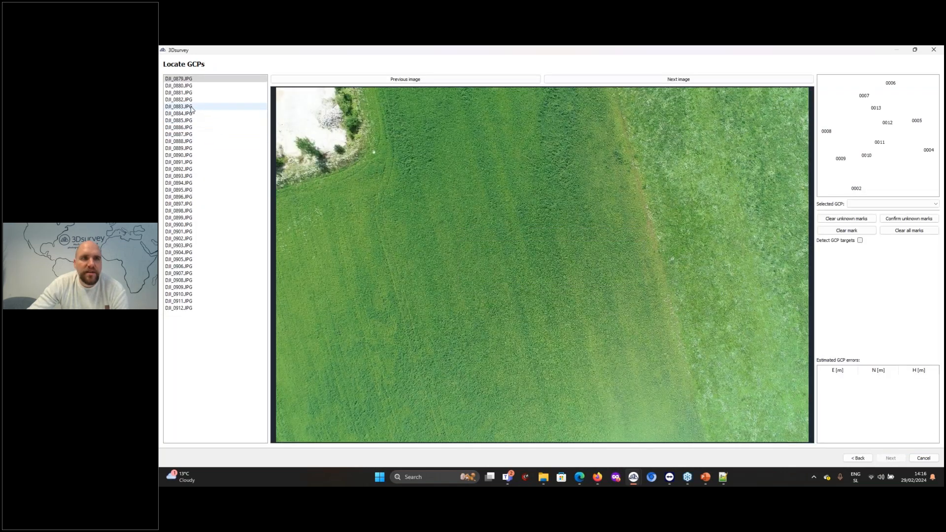
Look through the photos and mark the centre of the circular target in the green field on DJI_0894.JPG
click(191, 107)
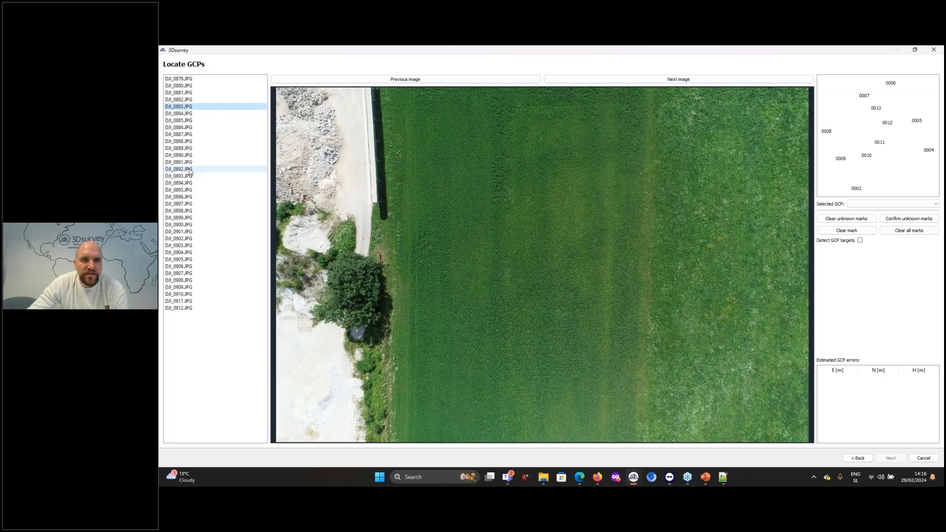
click(191, 170)
click(191, 183)
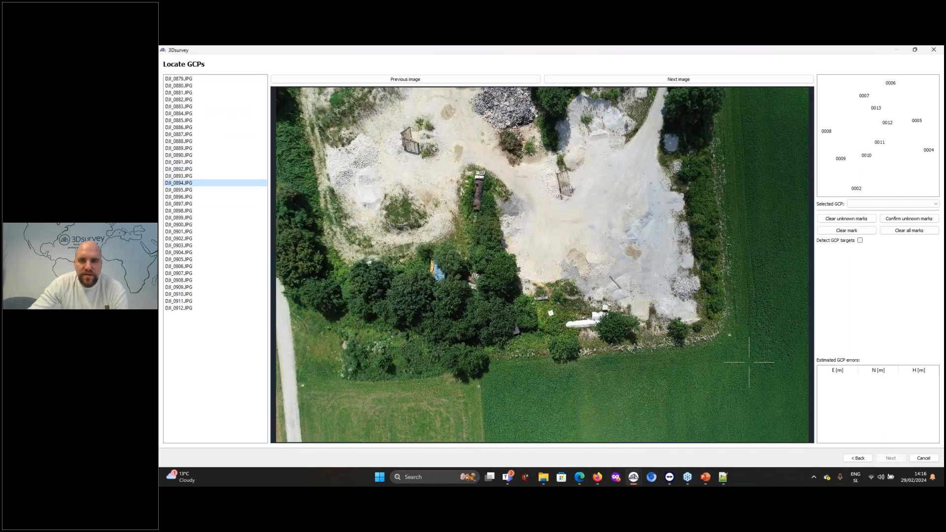
scroll(749, 362, up, 1)
scroll(749, 362, up, 10)
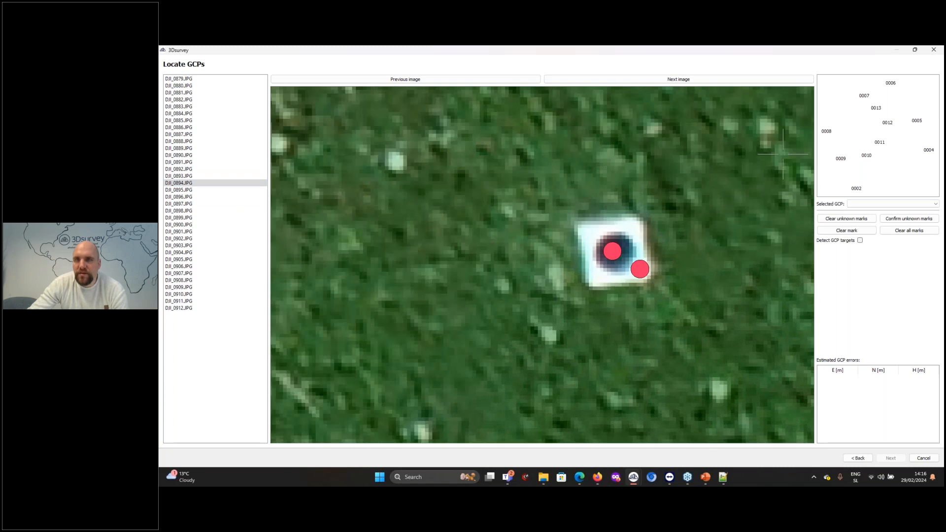
click(613, 251)
scroll(614, 251, down, 8)
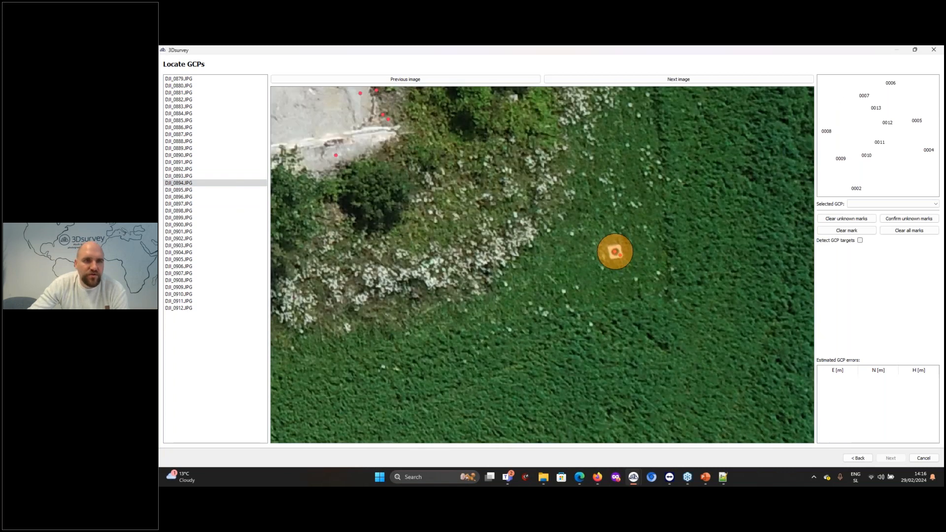
Mark the centre of the circular target in the vegetation beside the road on DJI_0911.JPG
click(196, 294)
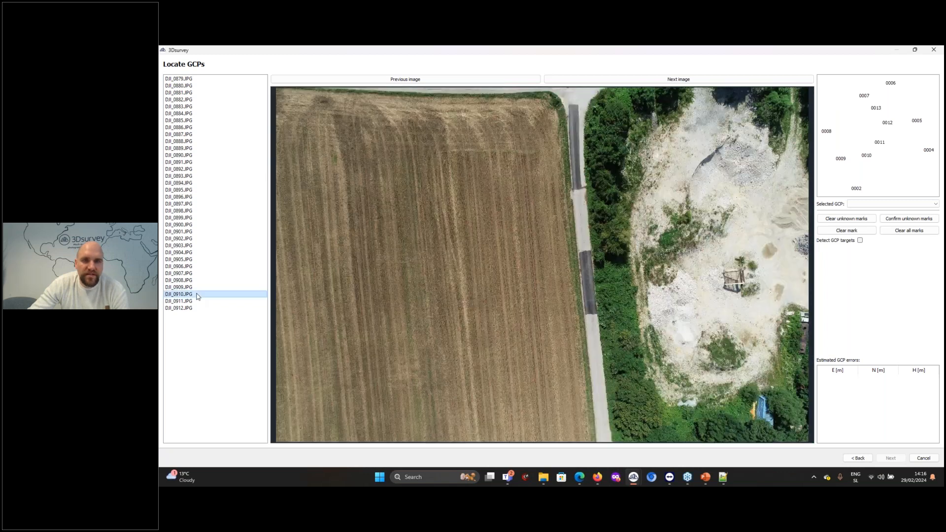
click(197, 301)
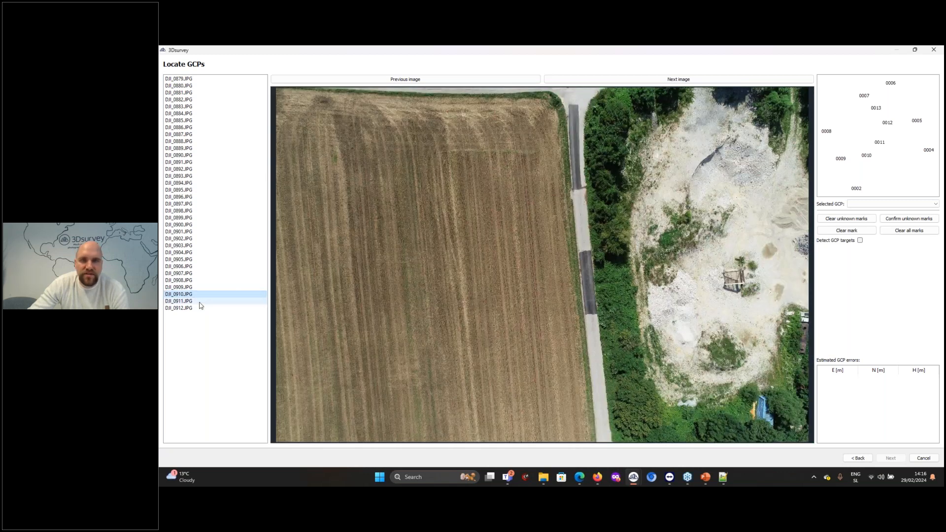
scroll(654, 169, up, 6)
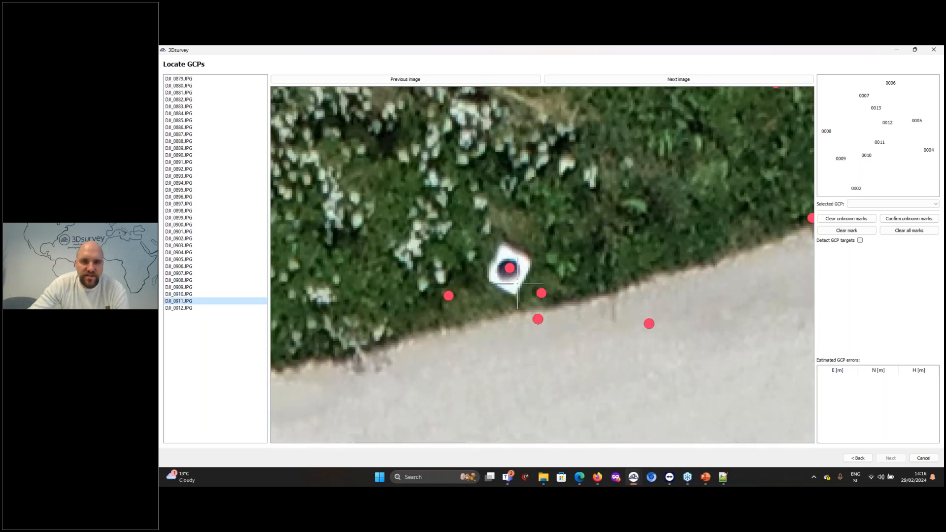
click(504, 264)
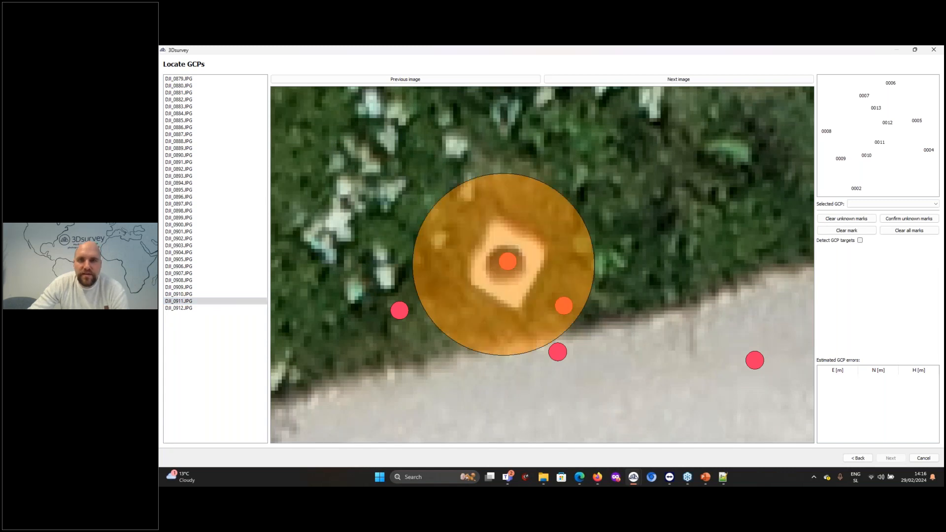
Mark the centre of the circular target at the gravel track entrance beside the road on DJI_0911.JPG
scroll(427, 256, down, 3)
scroll(612, 333, up, 5)
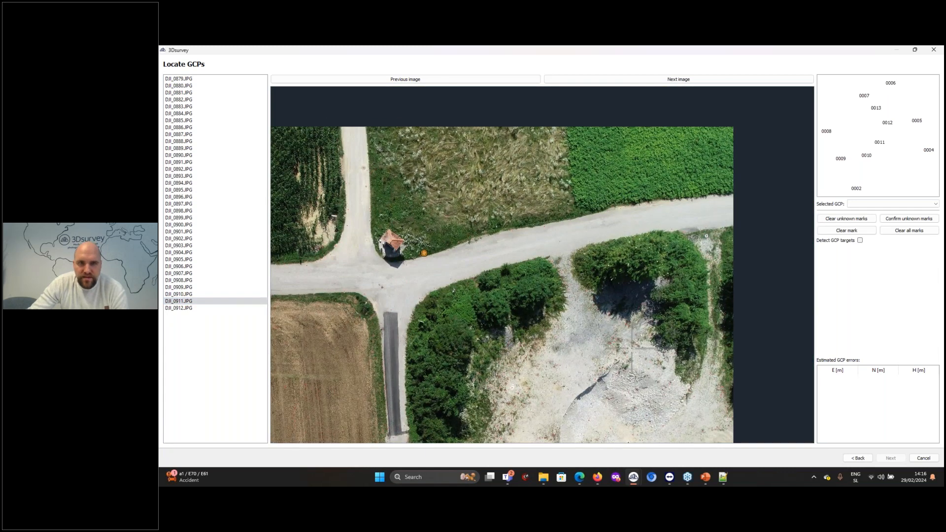
scroll(643, 185, up, 8)
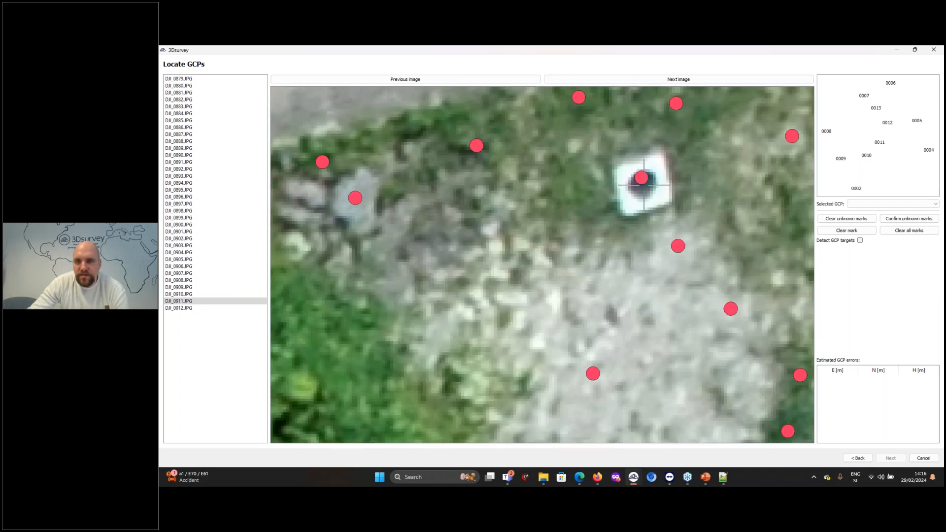
click(643, 185)
scroll(643, 187, down, 6)
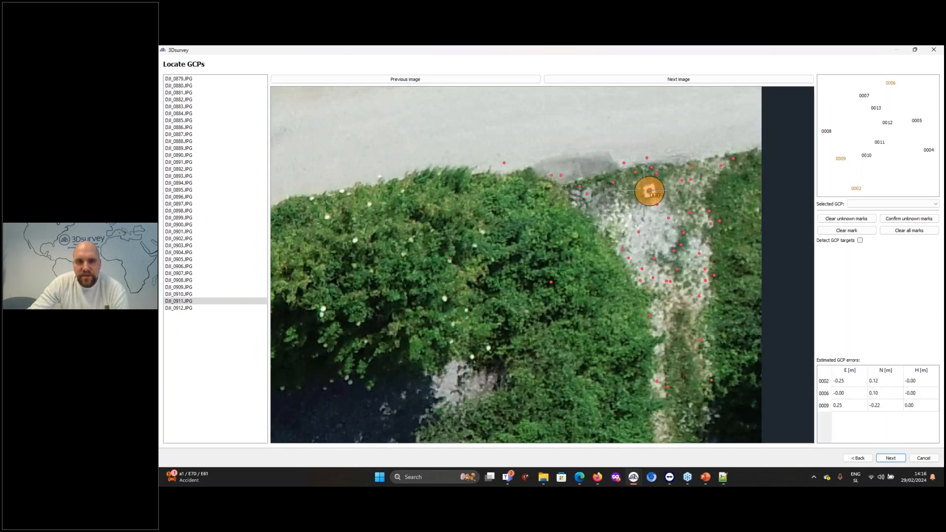
scroll(644, 190, down, 5)
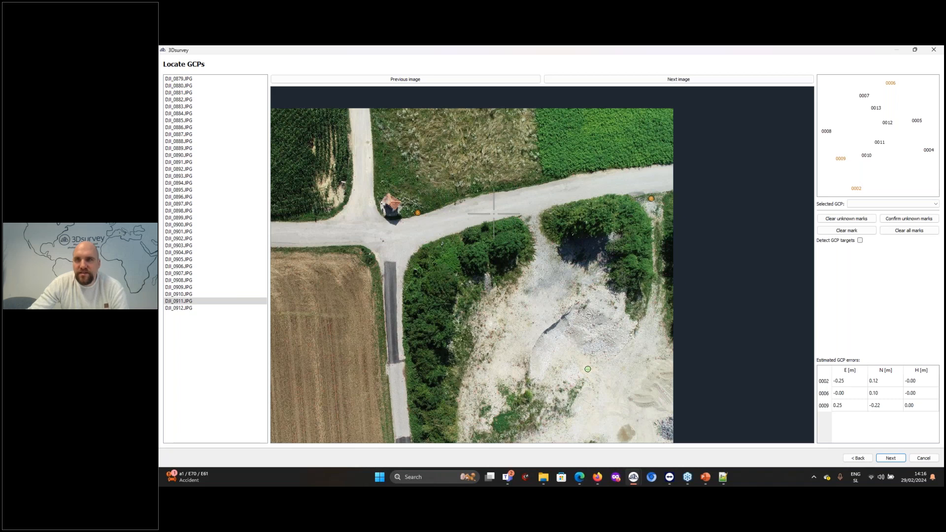
click(893, 71)
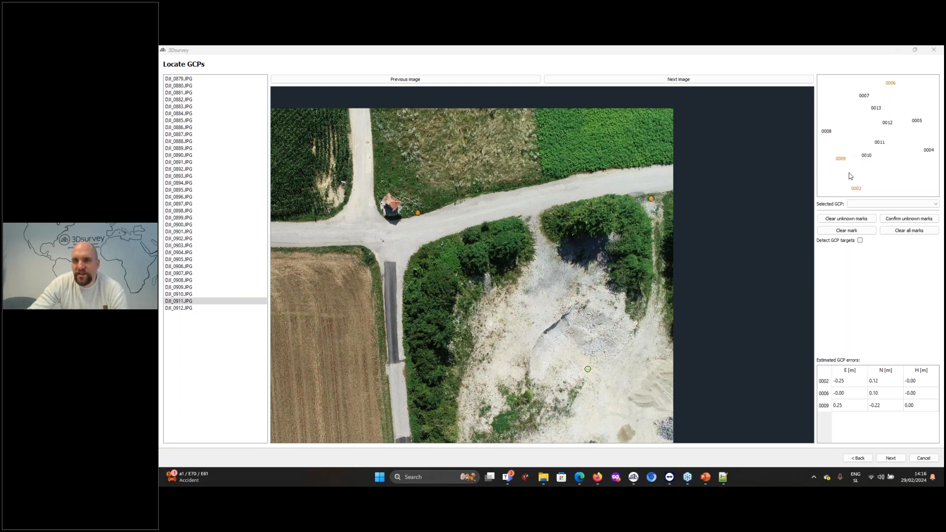
Enable automatic GCP target detection, run it and review the detected targets for each point
scroll(567, 391, up, 1)
scroll(567, 391, up, 8)
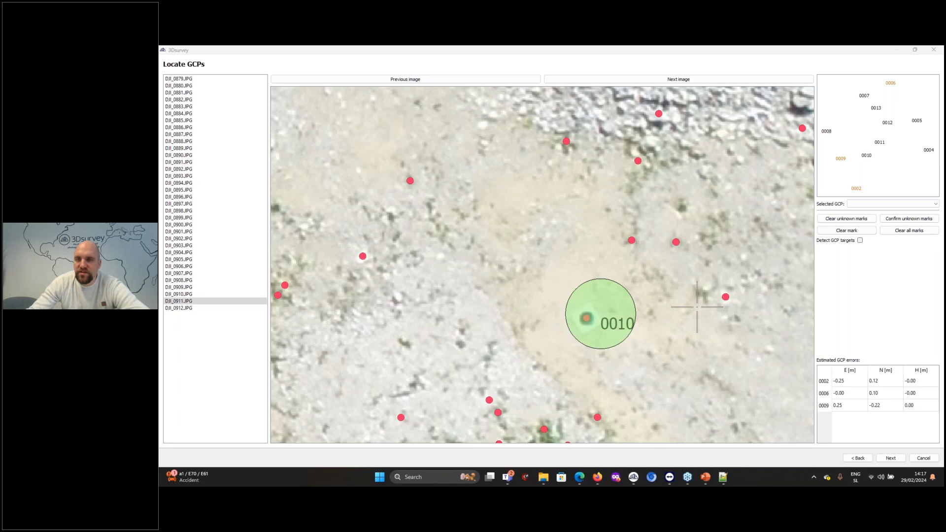
click(860, 241)
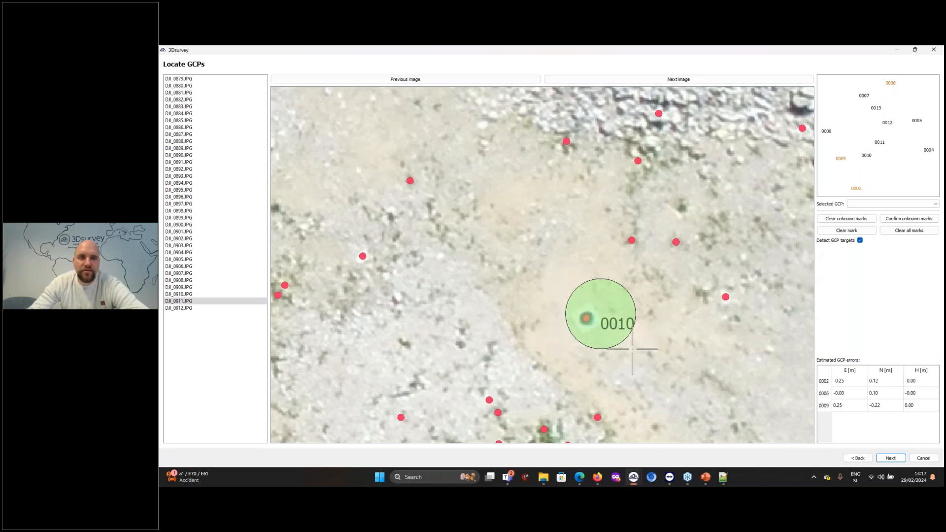
click(891, 459)
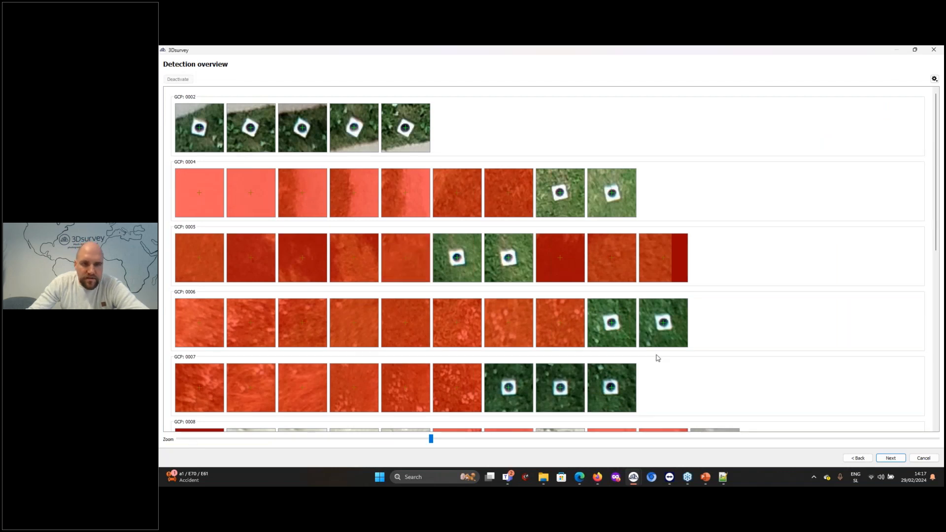
scroll(656, 355, down, 5)
scroll(559, 345, up, 5)
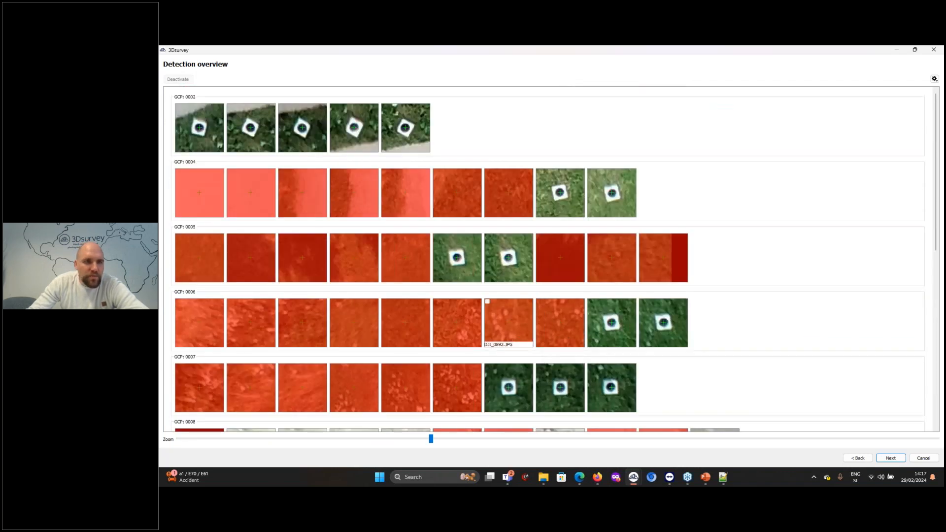
Return to locating the GCPs and mark point 0010 at the centre of its target in the gravel pit on DJI_0911.JPG
click(857, 458)
scroll(623, 290, down, 3)
scroll(622, 290, down, 3)
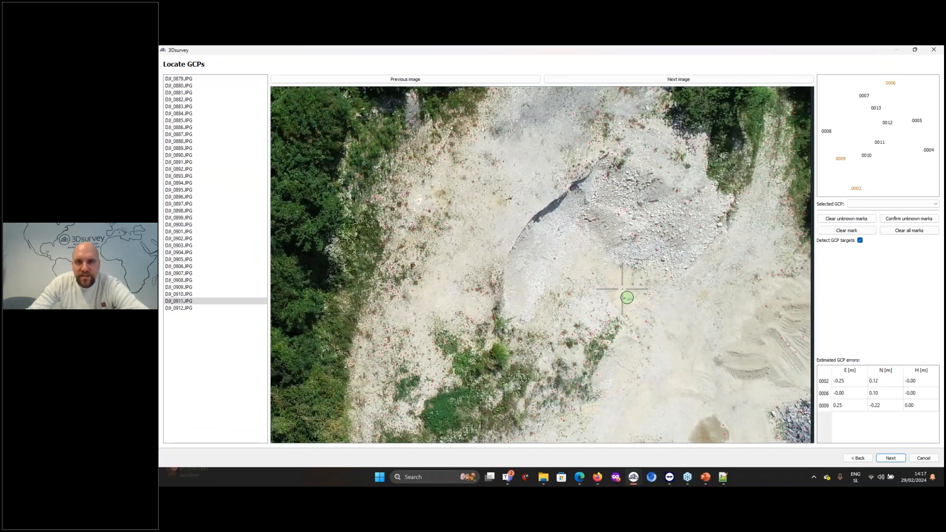
scroll(728, 365, up, 2)
scroll(611, 259, up, 8)
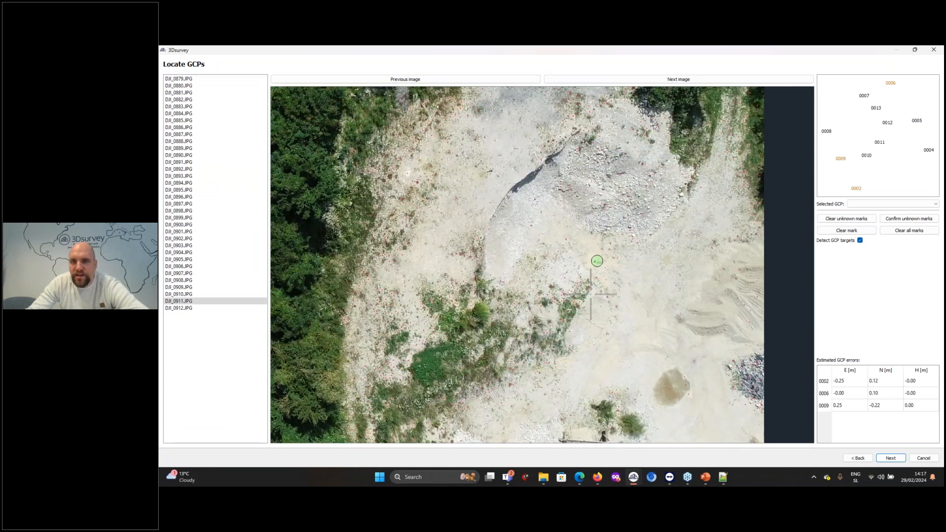
click(867, 156)
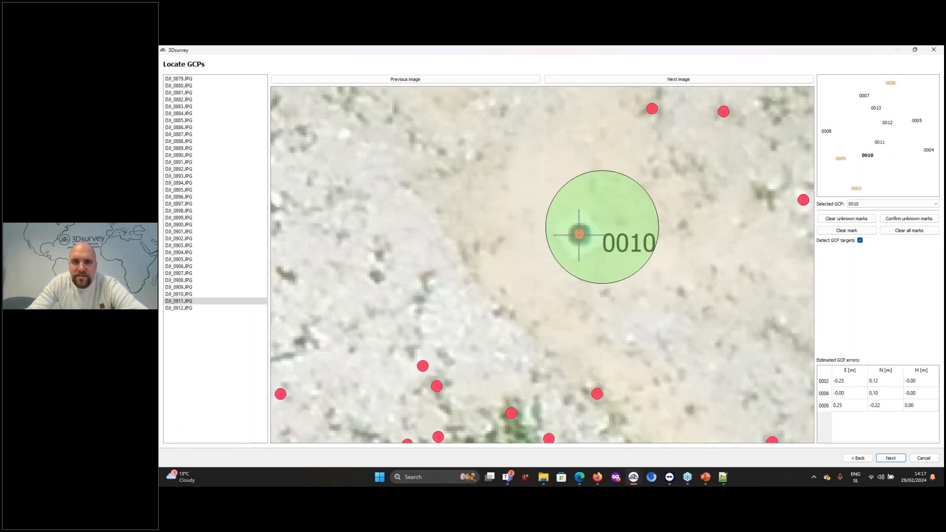
click(579, 234)
Mark point 0011 at the centre of its circular target in the gravel pit on DJI_0911.JPG
scroll(582, 236, down, 10)
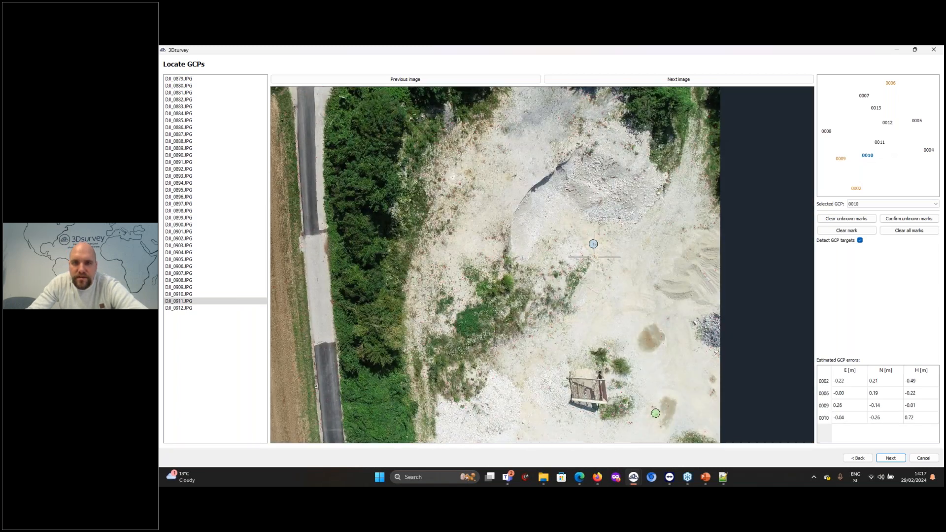
scroll(594, 257, down, 1)
drag(640, 370, 608, 243)
scroll(614, 251, up, 6)
scroll(636, 305, up, 5)
click(881, 143)
click(573, 280)
scroll(582, 278, down, 10)
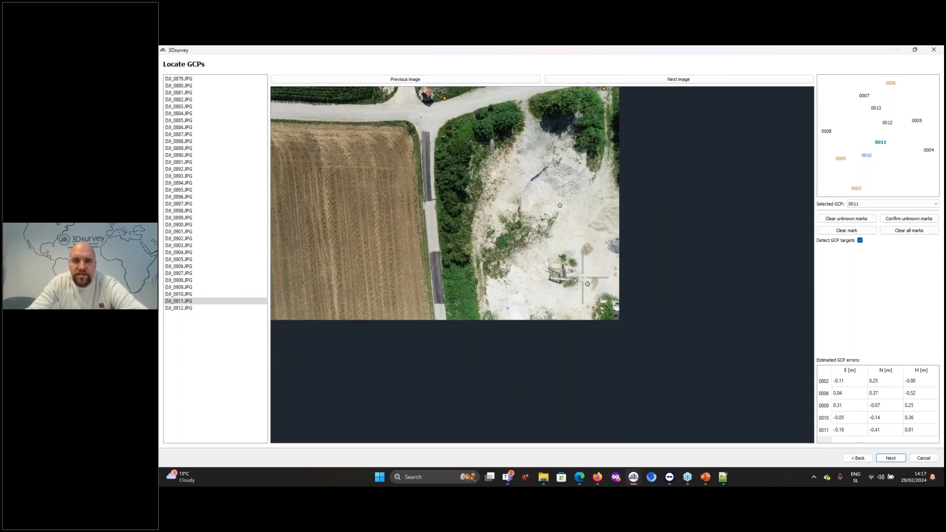
scroll(583, 277, down, 3)
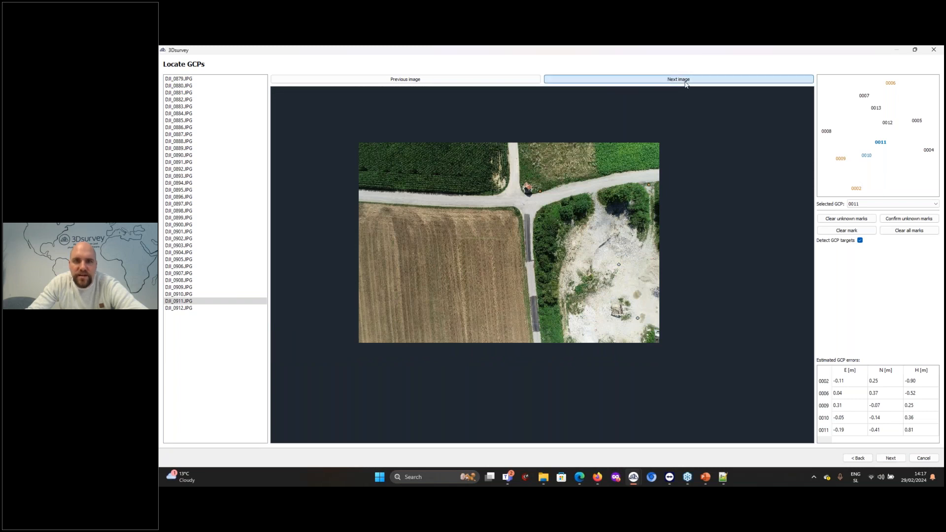
Rerun the GCP target detection with the added marks and accept the reviewed detections to compute the orientation
click(684, 80)
click(685, 81)
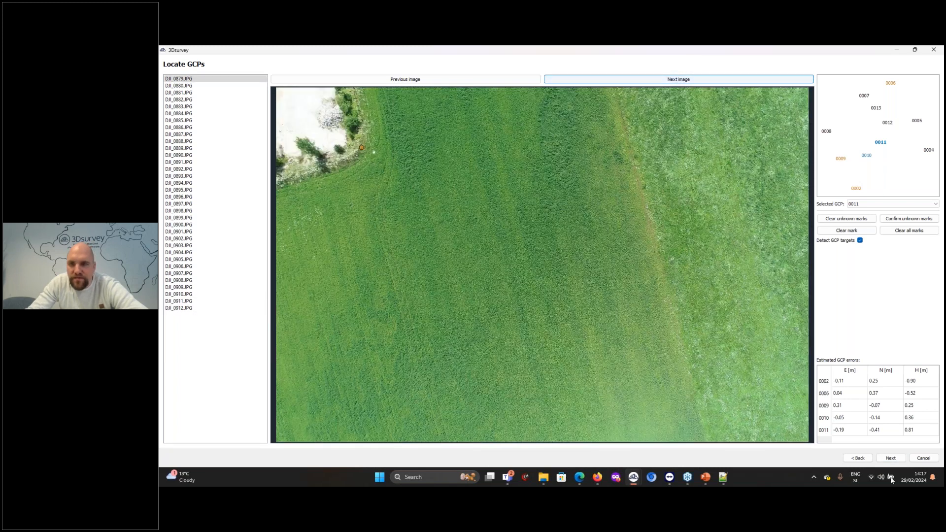
click(891, 458)
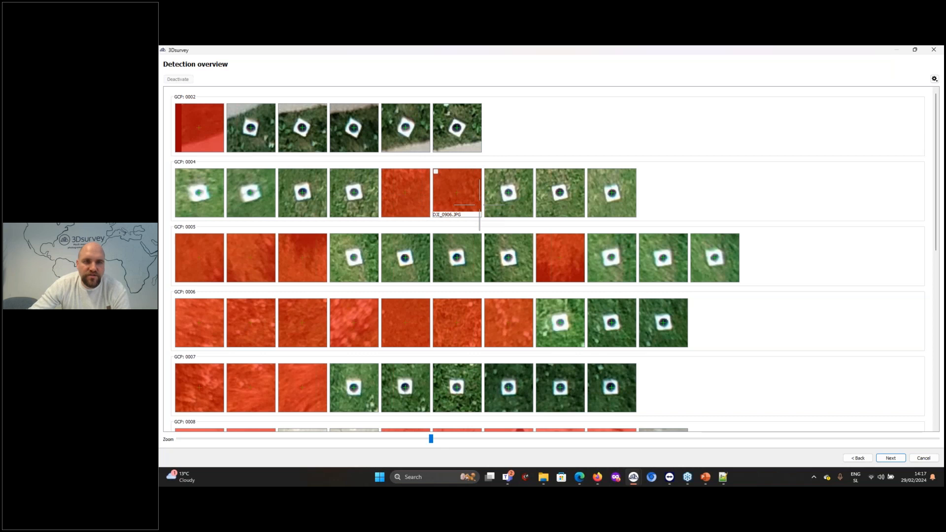
scroll(385, 195, down, 8)
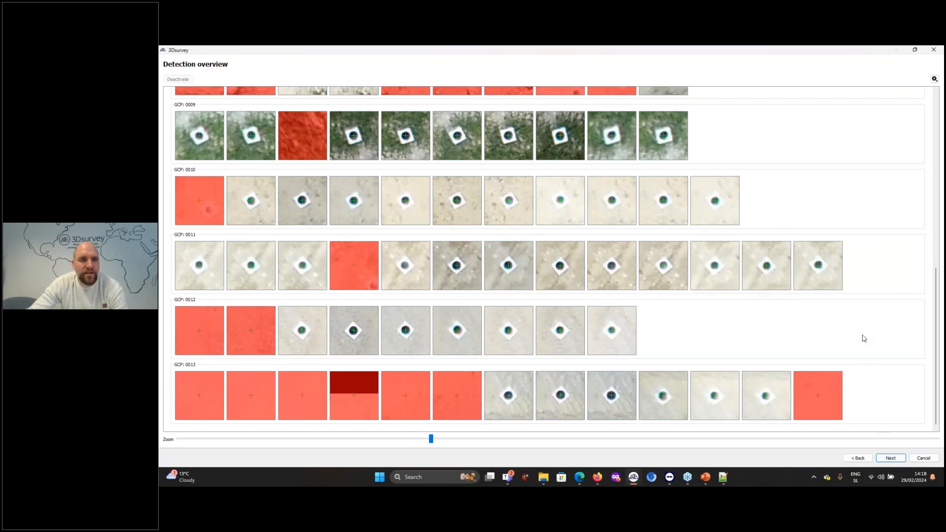
scroll(862, 335, up, 7)
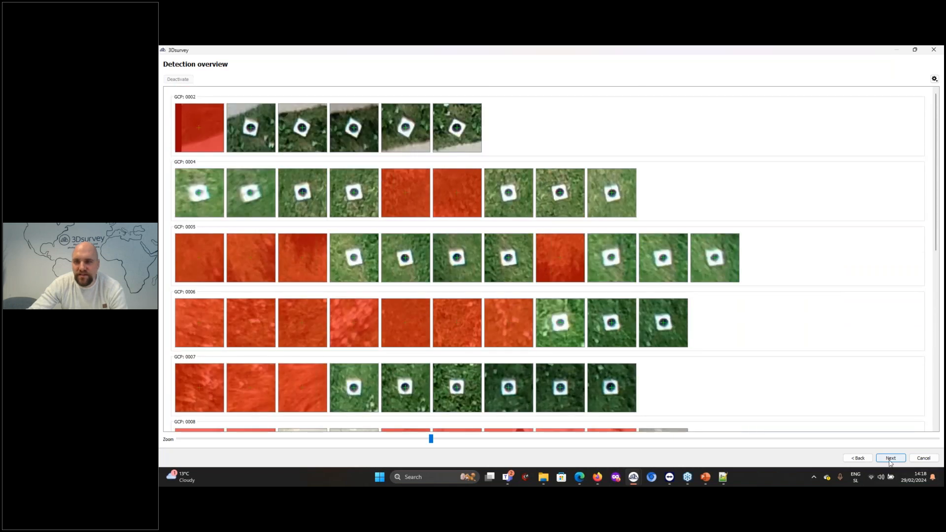
click(891, 459)
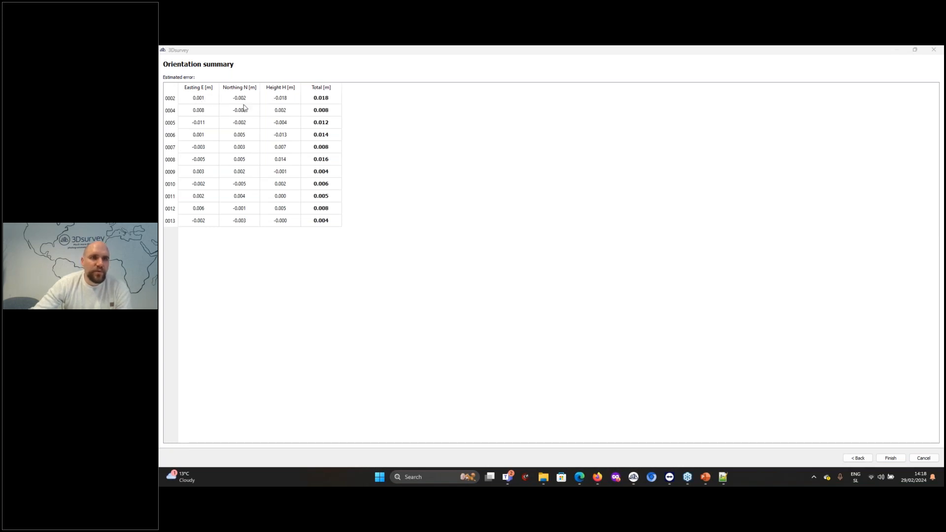
Examine the estimated northing, height and total errors of the ground control points in the orientation summary, especially point 0002
click(284, 101)
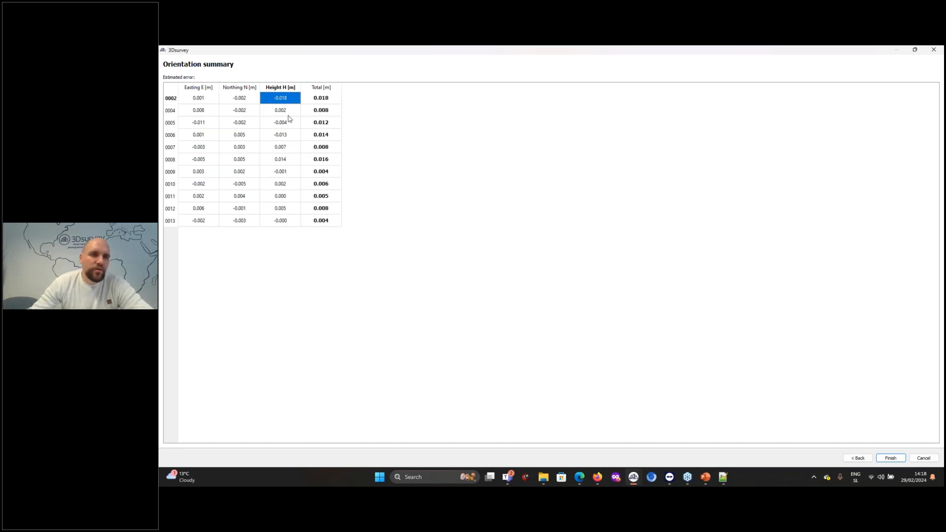
drag(284, 101, 237, 229)
click(238, 222)
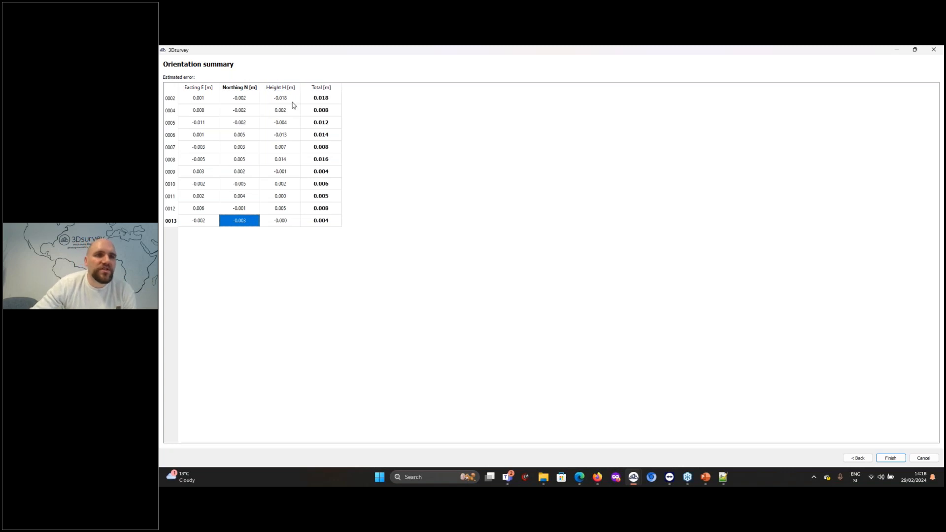
mouse_move(295, 102)
mouse_down()
mouse_move(218, 99)
mouse_move(277, 102)
mouse_up()
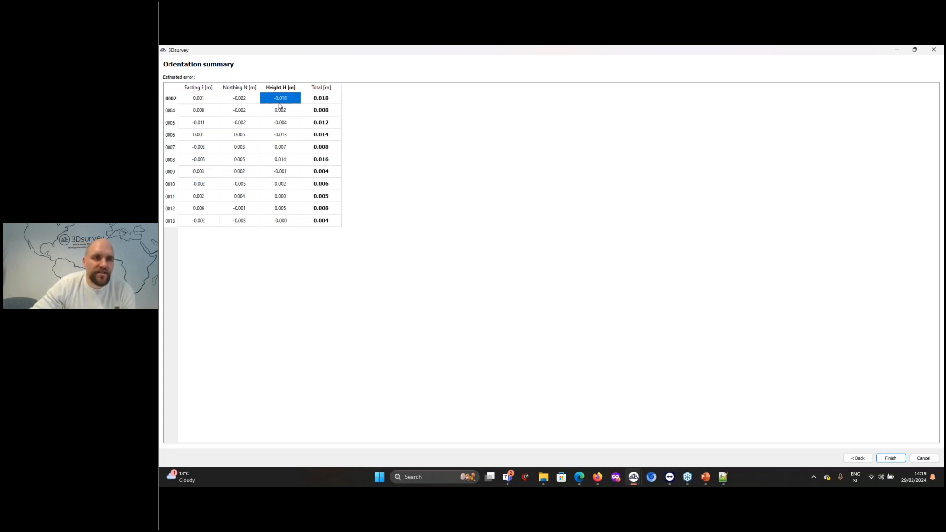
click(327, 103)
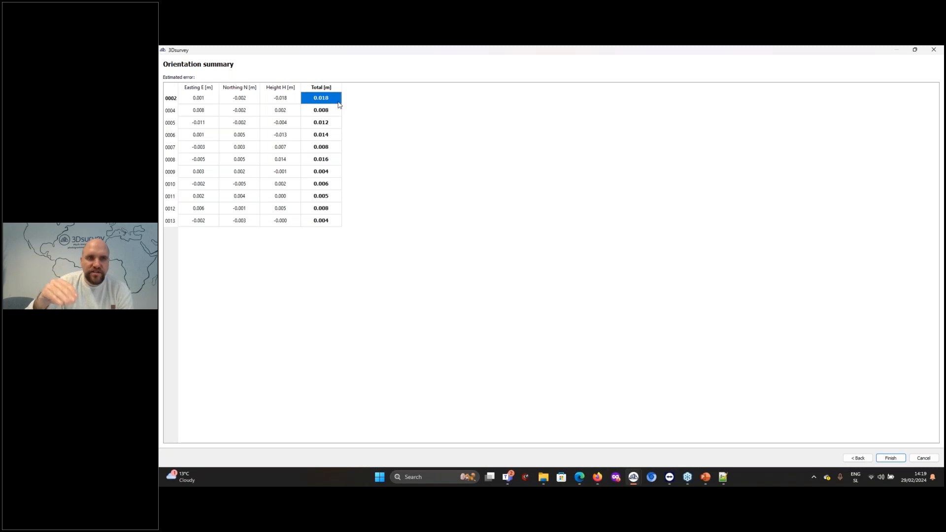
click(316, 108)
click(316, 99)
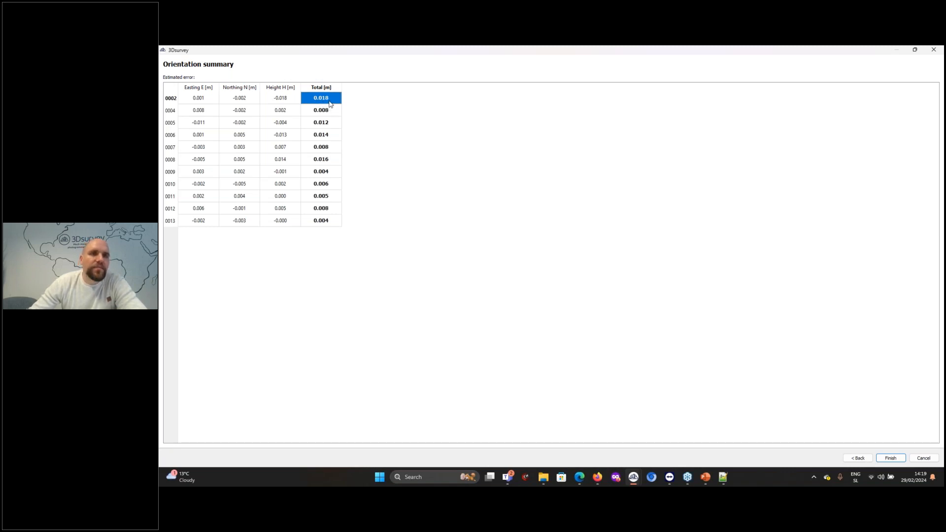
click(332, 111)
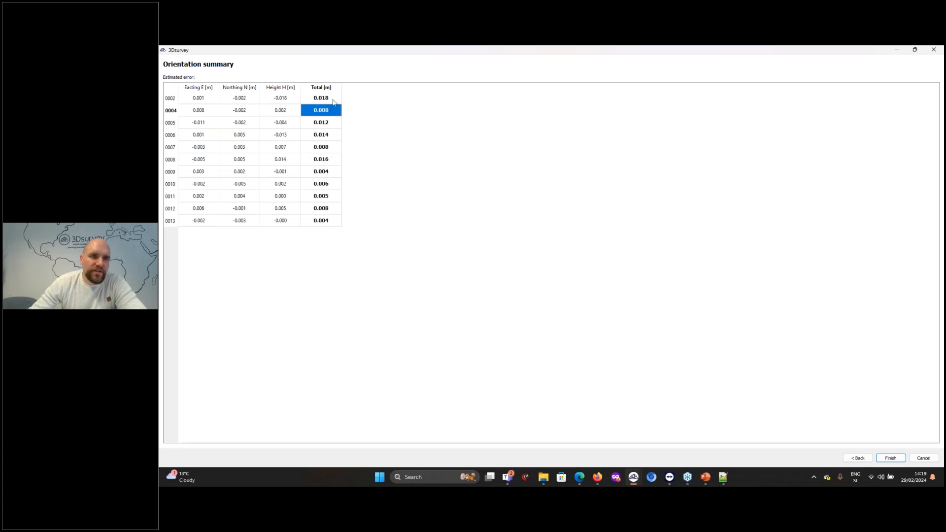
click(333, 99)
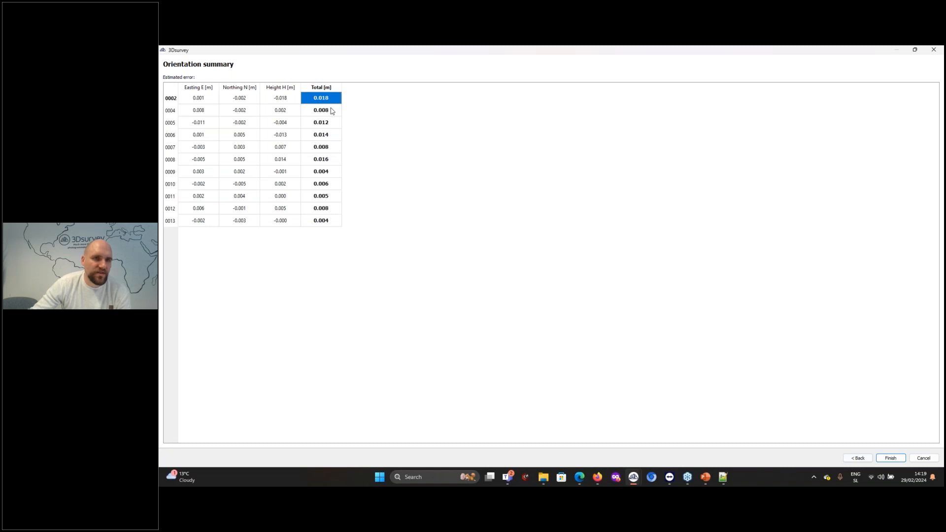
Finish the orientation and inspect the sparse point cloud with its camera positions and ground control points
click(890, 458)
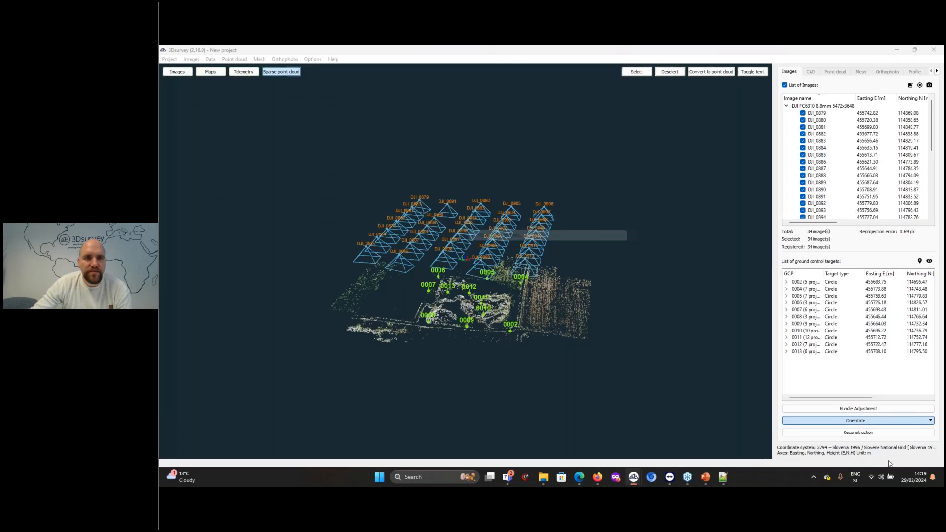
drag(525, 384, 529, 355)
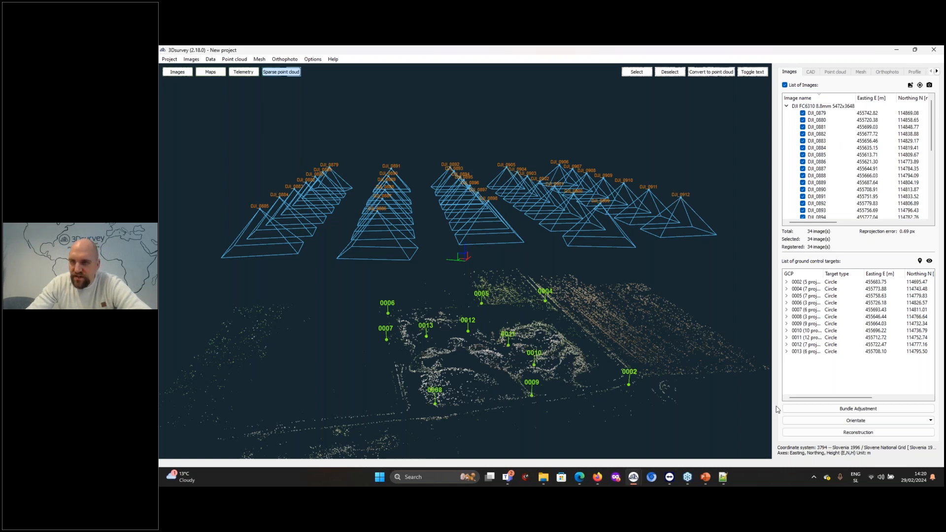
click(859, 432)
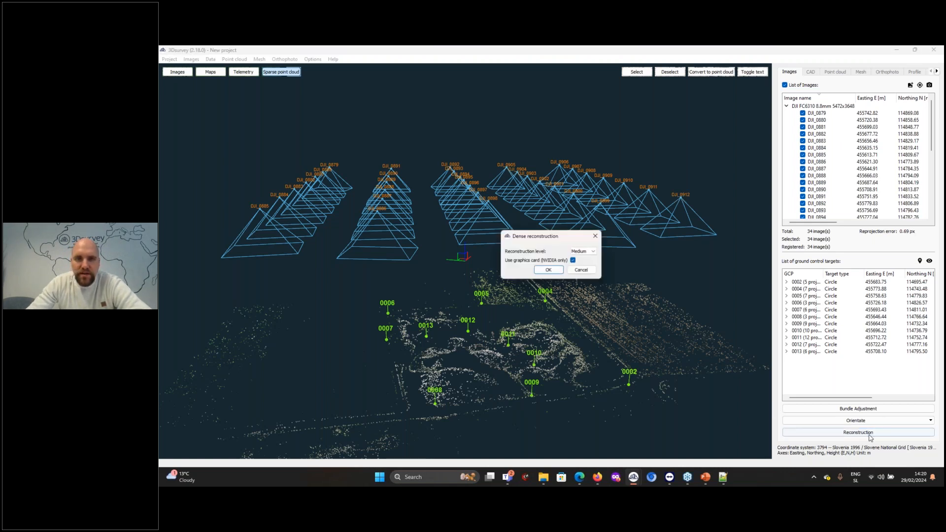
click(582, 252)
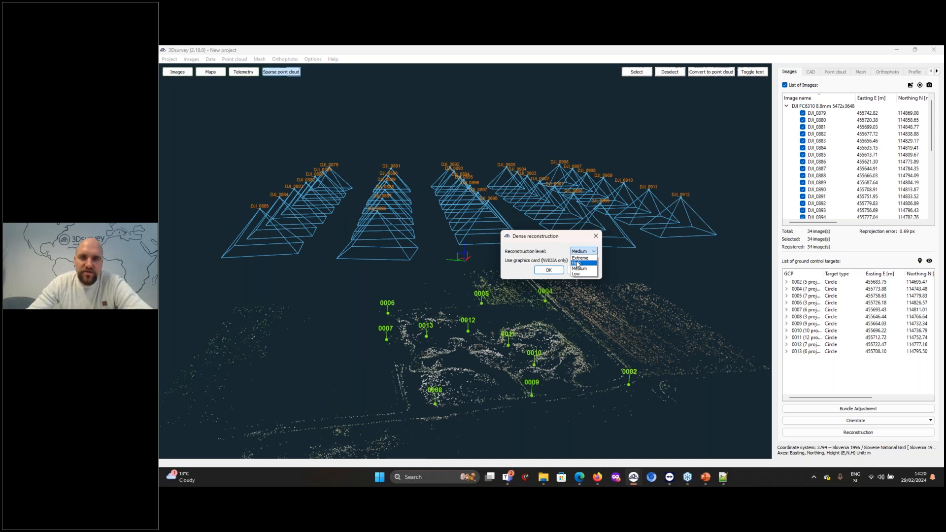
click(578, 264)
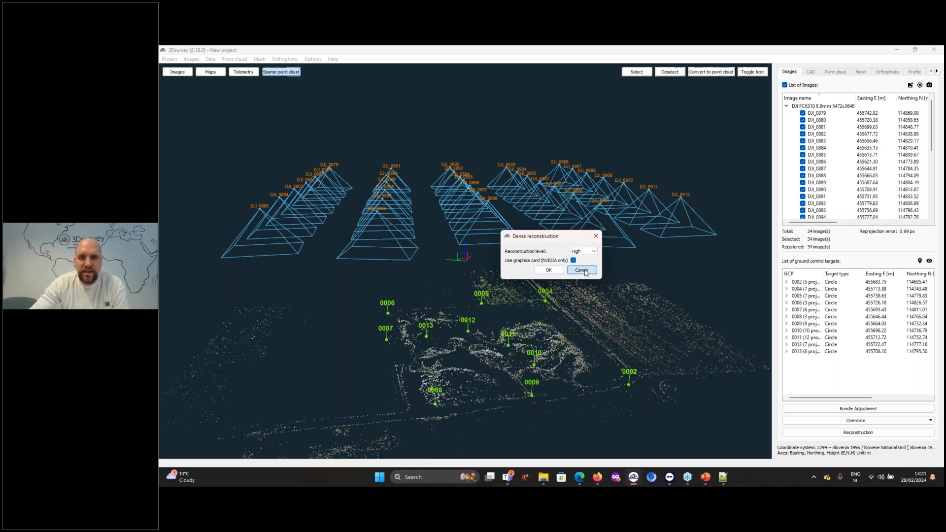
click(582, 270)
Load the existing point cloud PointCloud_2024_02_22-11_53_58.ply from the project's results folder
click(234, 59)
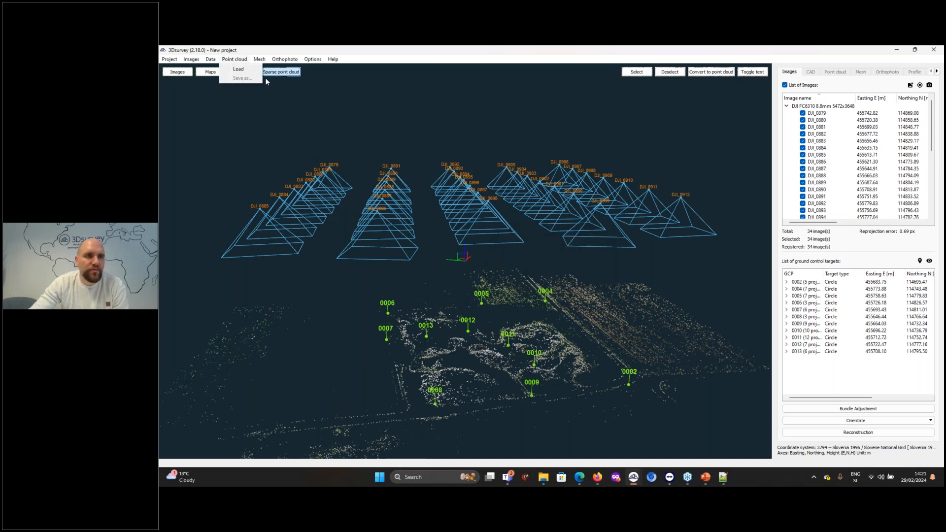
click(252, 72)
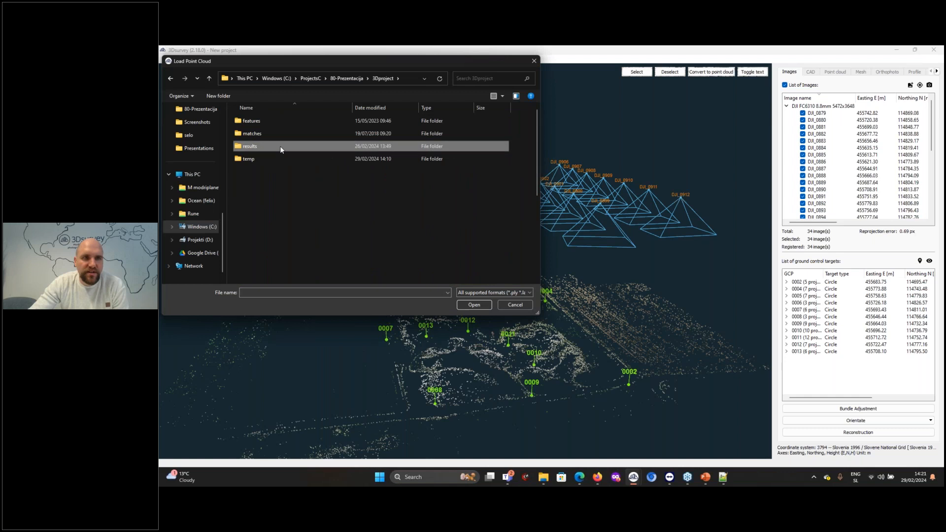
double_click(280, 146)
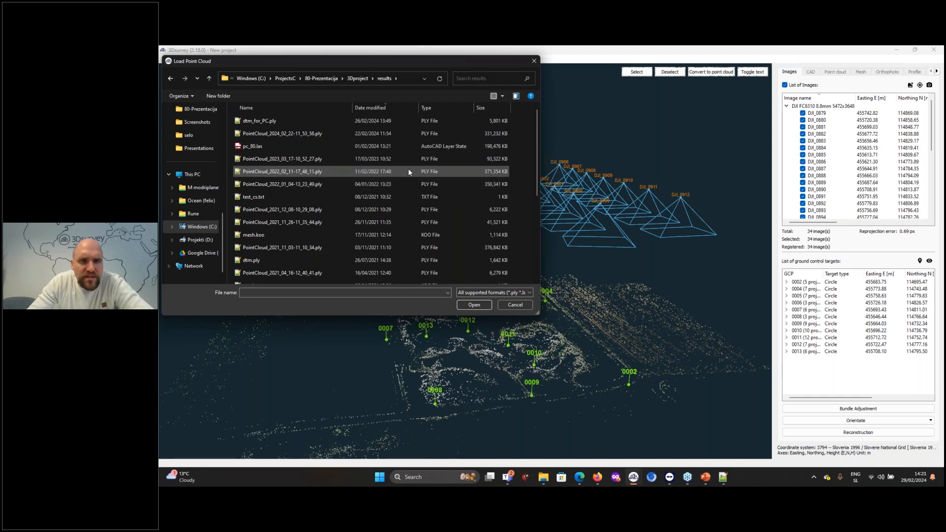
double_click(370, 135)
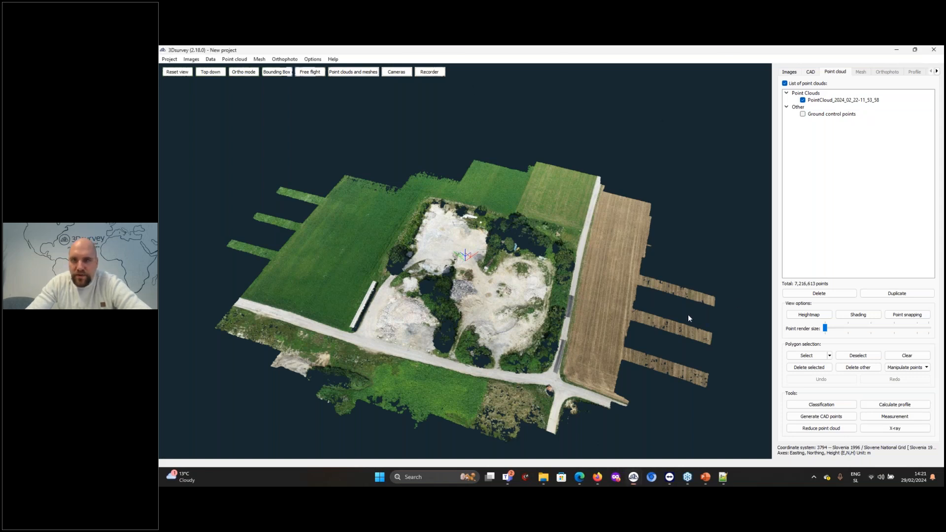
Show the ground control points together with the dense point cloud
click(803, 115)
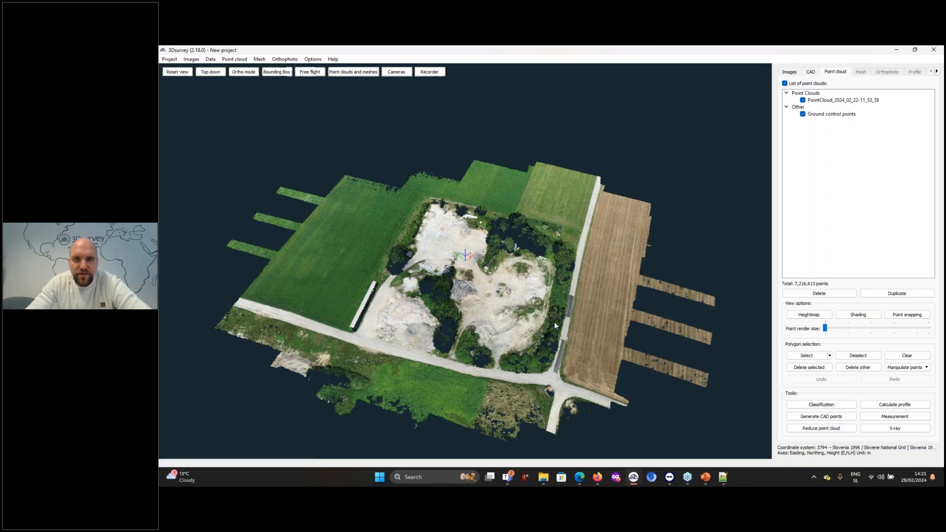
drag(555, 323, 595, 223)
scroll(595, 223, down, 4)
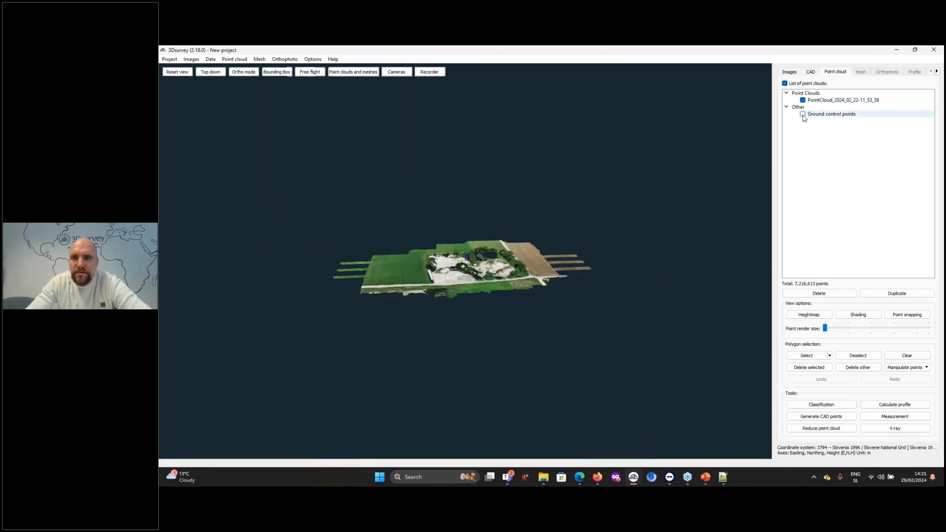
drag(574, 268, 565, 303)
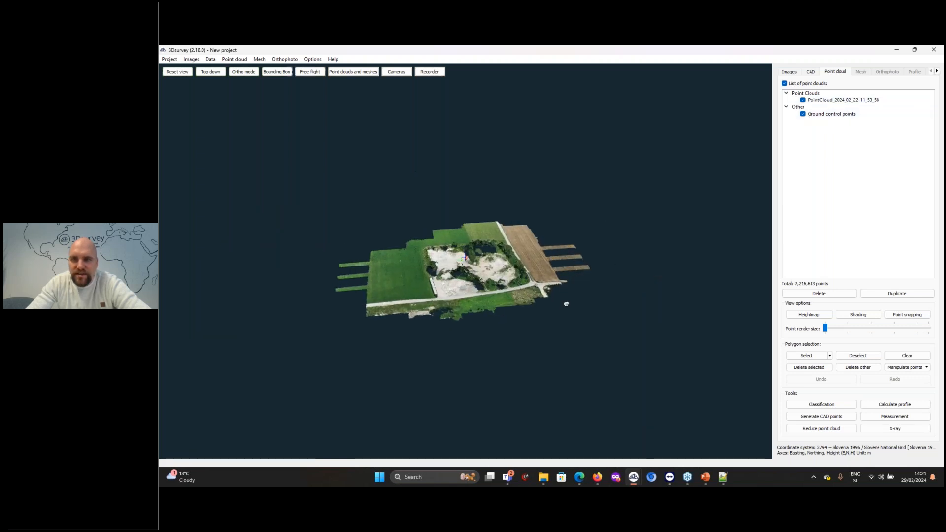
Delete the point cloud PointCloud_2024_02_22-11_53_58 from the project and confirm its removal
right_click(829, 102)
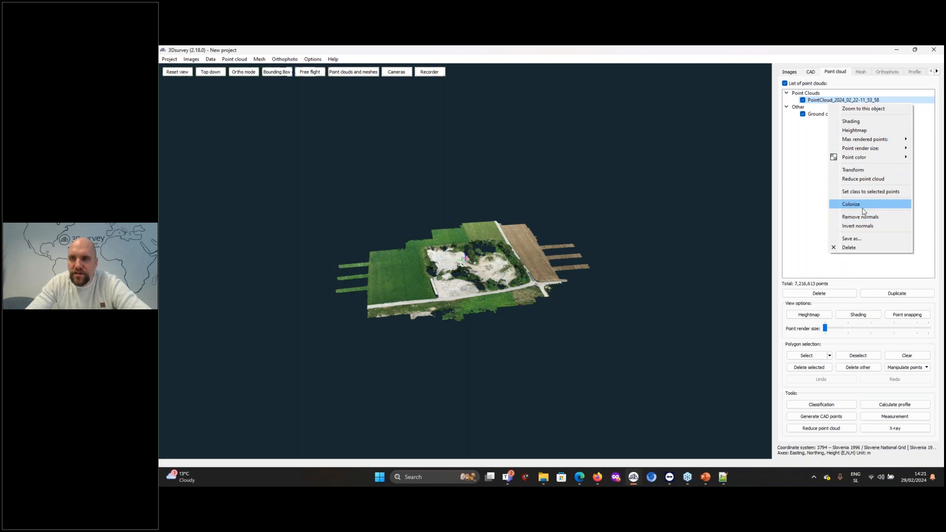
click(848, 247)
click(540, 271)
Load the point cloud PointCloud_2021_11_03-11_10_34.ply from the results folder inside 3Dproject
click(234, 59)
click(238, 69)
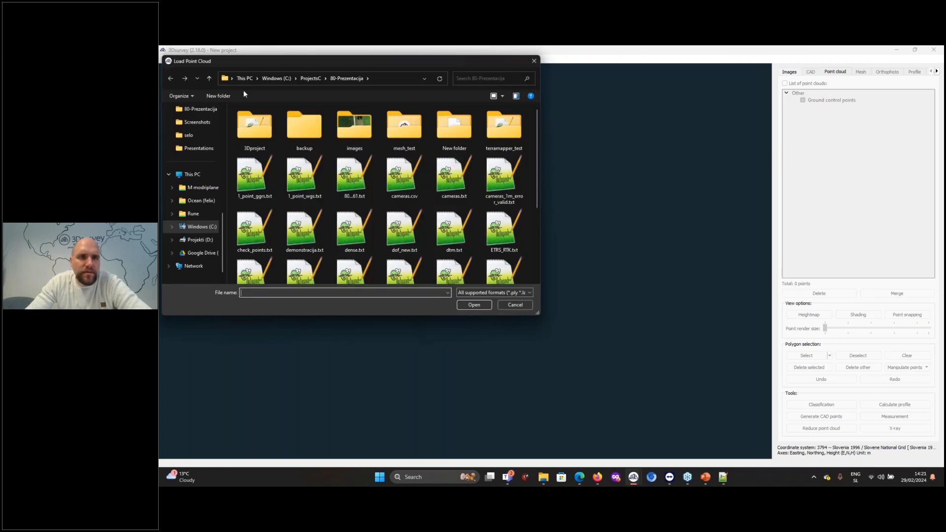
click(688, 144)
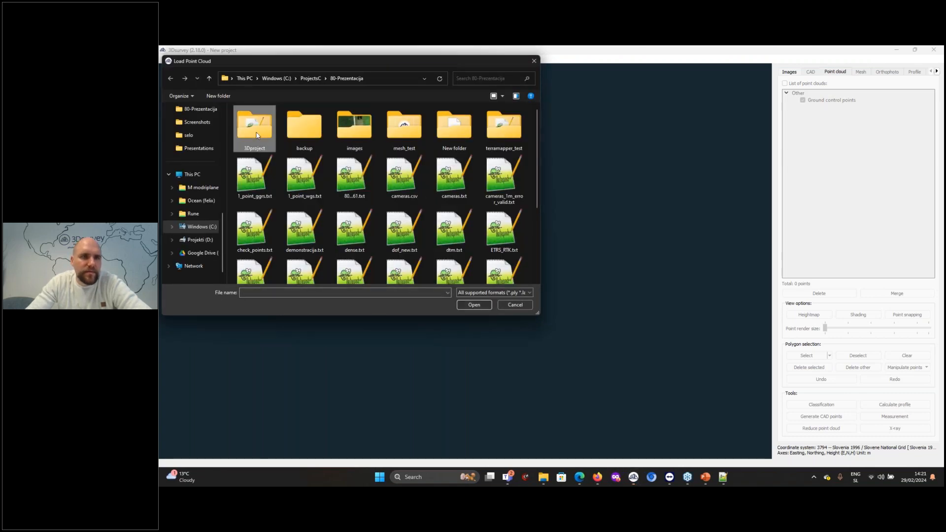
double_click(254, 126)
click(265, 147)
double_click(263, 146)
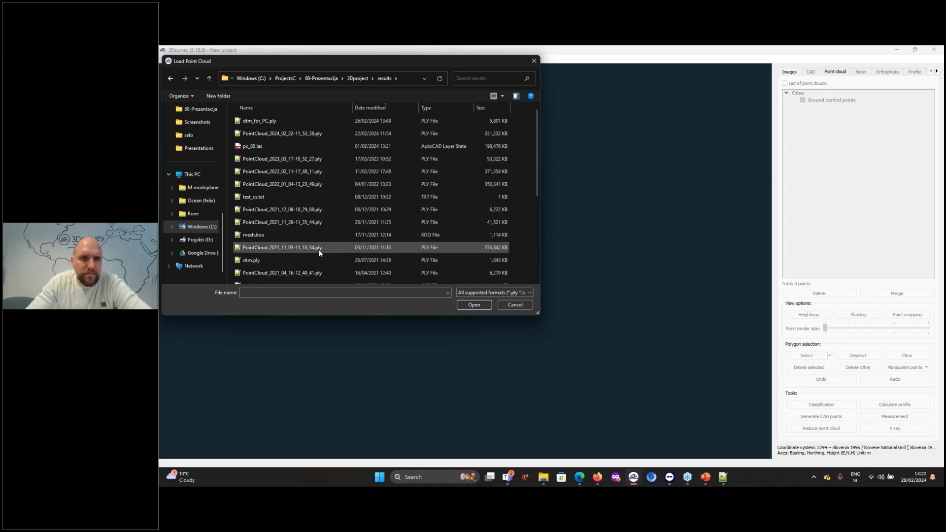
click(371, 184)
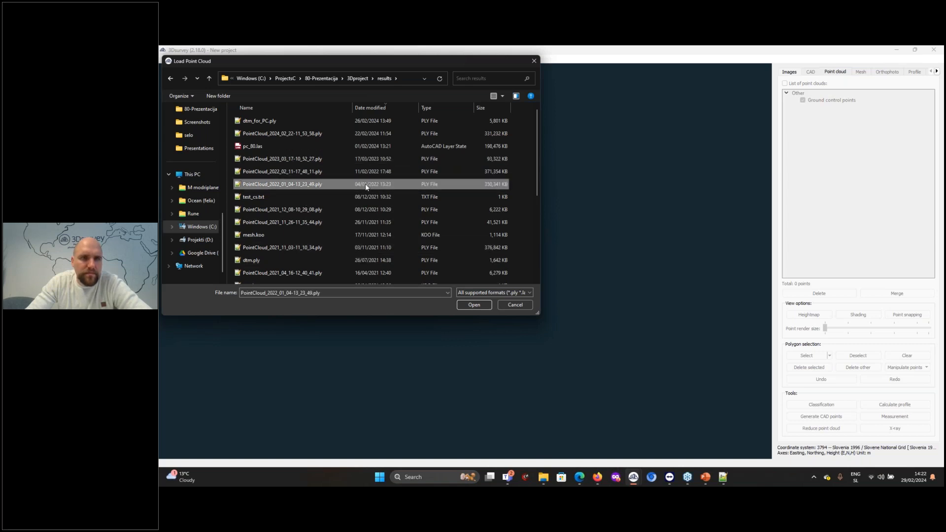
double_click(316, 247)
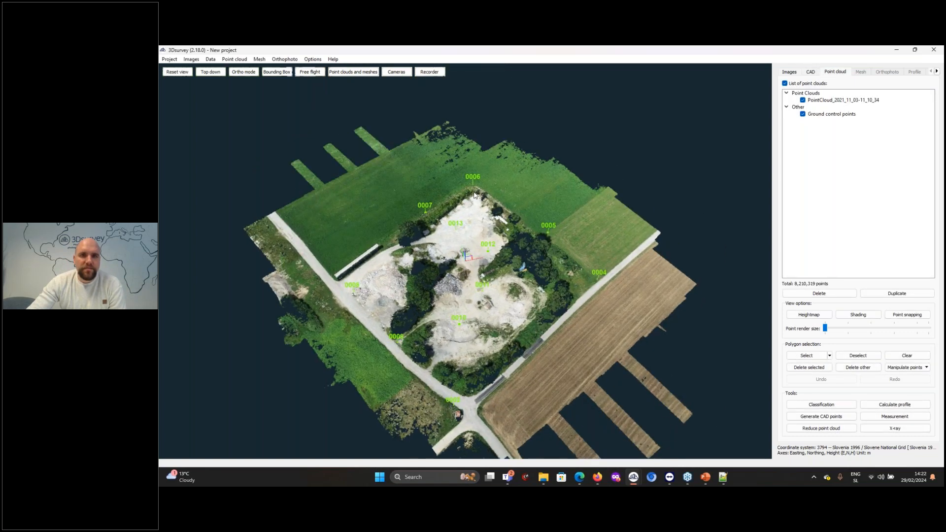
Classify the loaded point cloud with the default terrain parameters, picking the large green field as the terrain region, and continue to classification step 2
scroll(474, 195, up, 6)
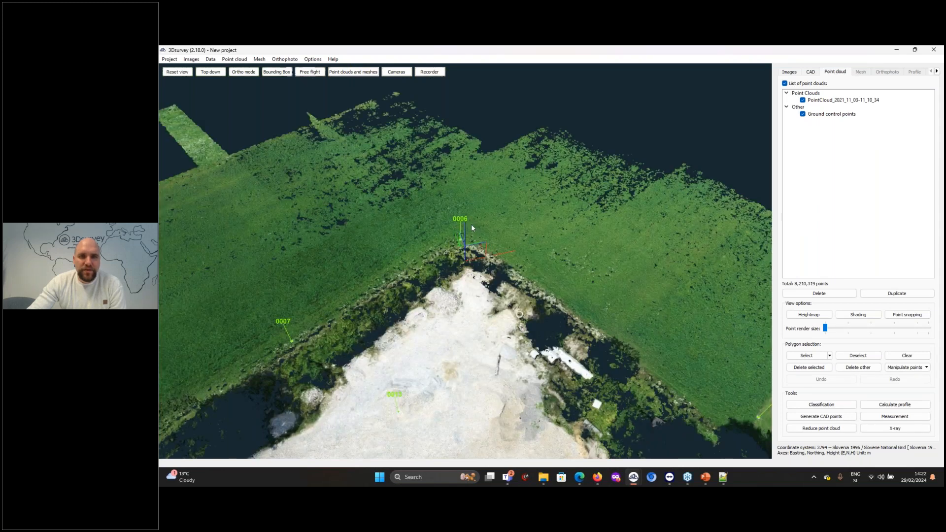
drag(457, 226, 584, 283)
scroll(583, 285, down, 6)
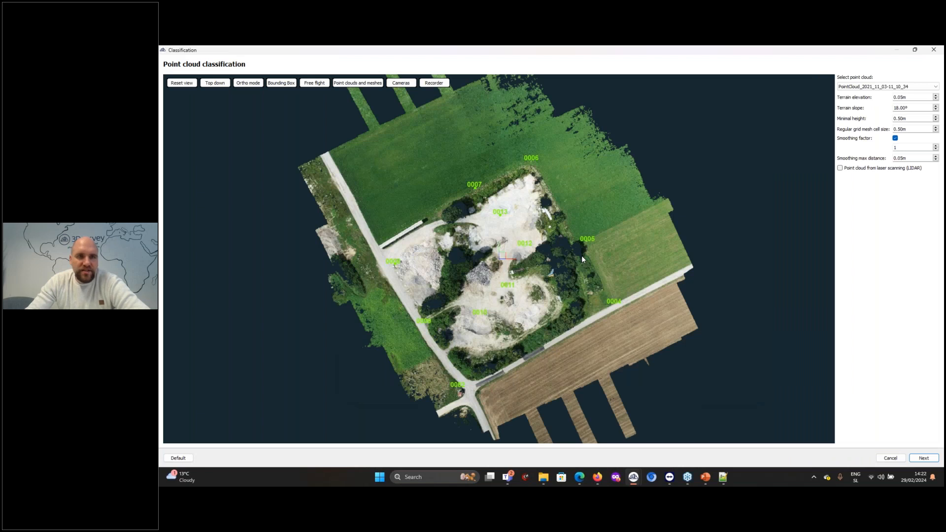
drag(549, 354, 589, 335)
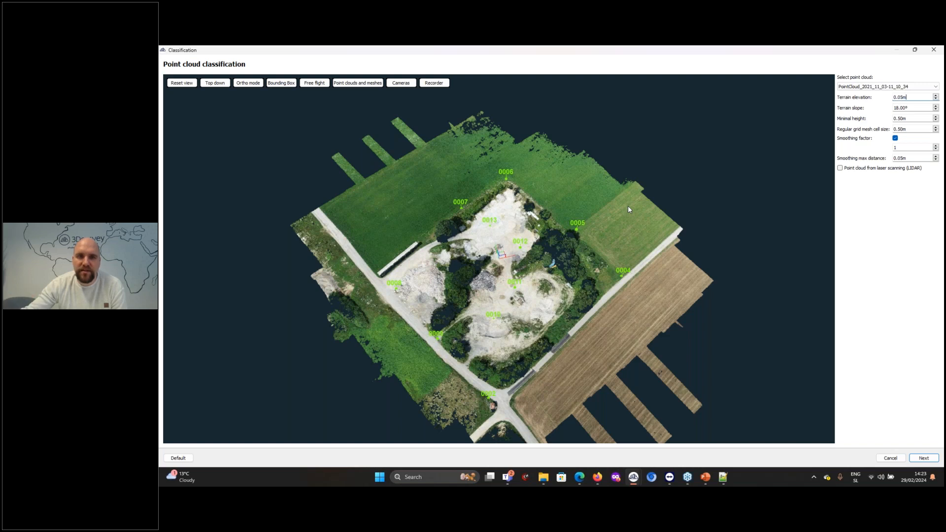
click(925, 458)
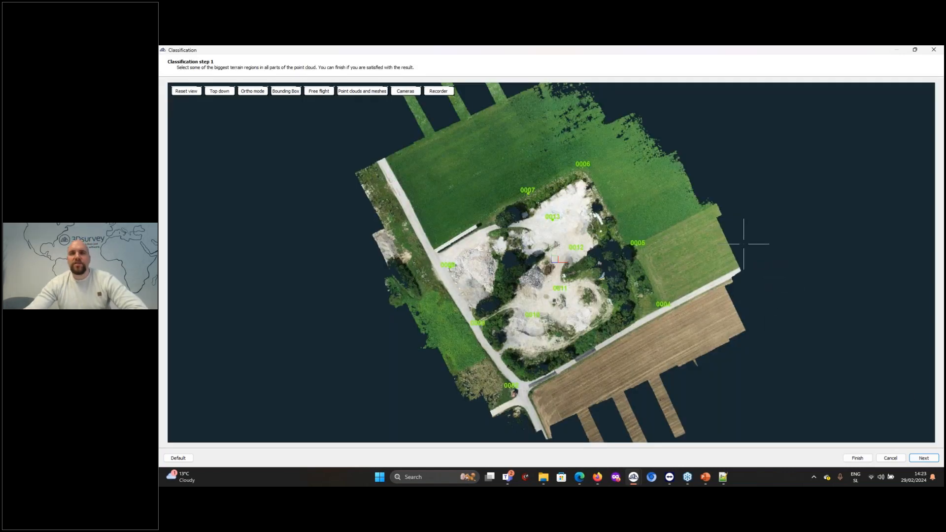
click(478, 147)
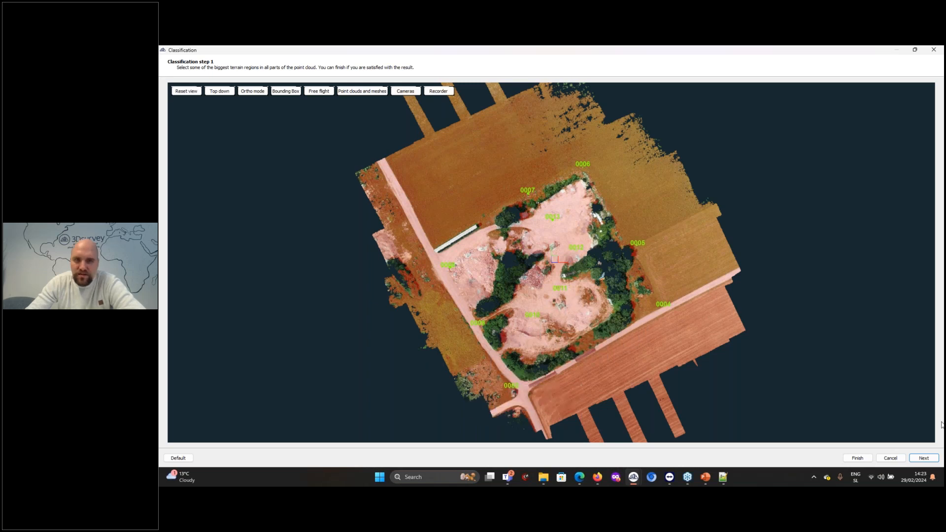
click(923, 458)
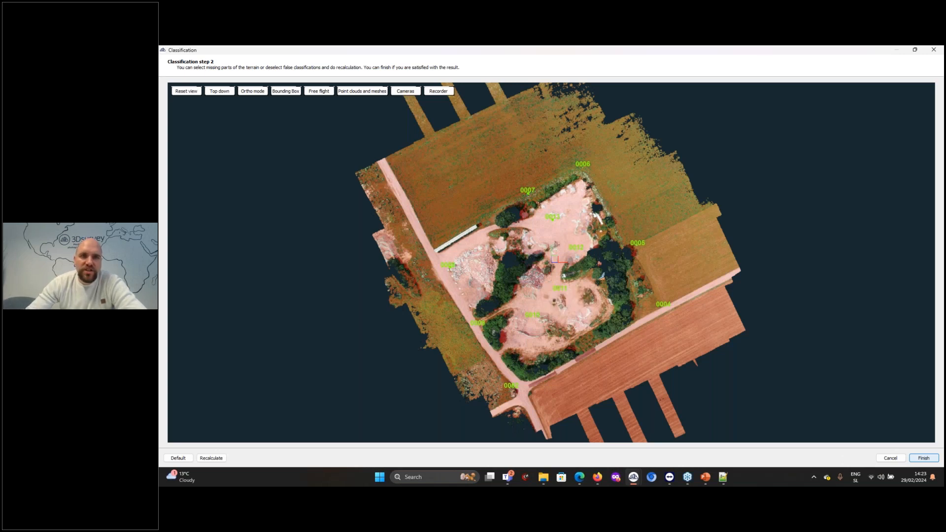
Examine the proposed terrain classification over the green field, the vegetation and the stockpiles for missing or false areas
scroll(428, 148, up, 5)
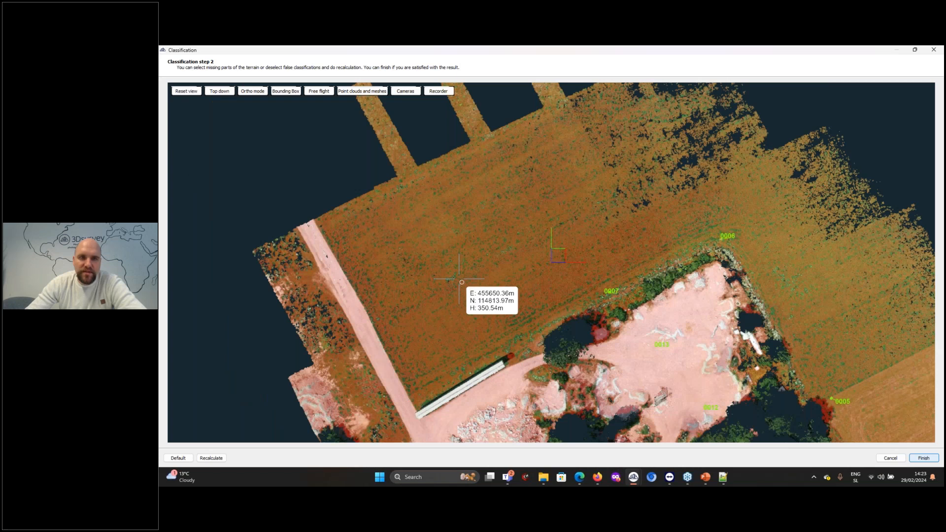
scroll(459, 278, up, 4)
middle_drag(469, 251, 688, 291)
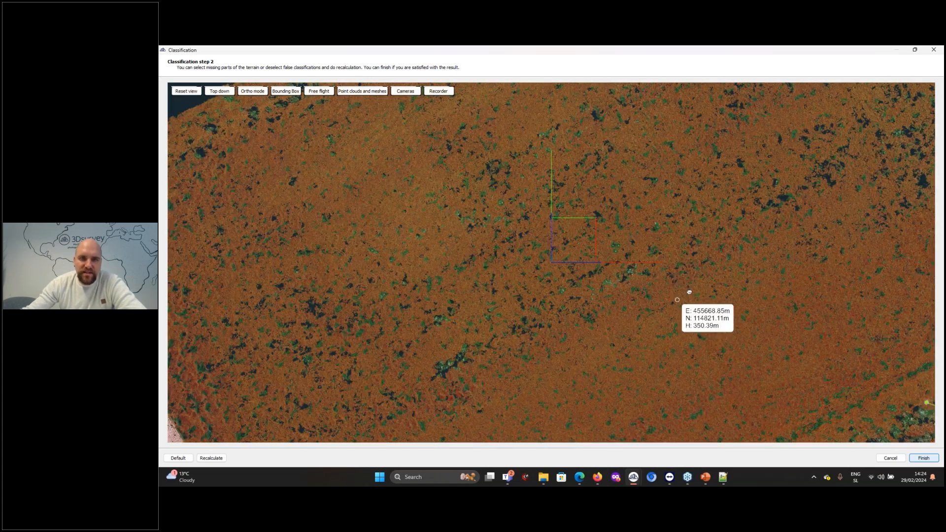
middle_drag(589, 365, 590, 284)
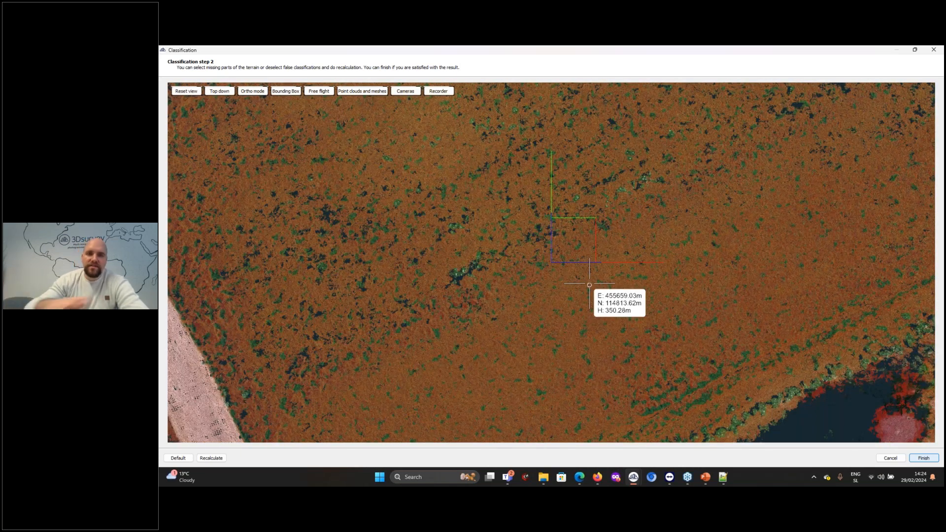
scroll(563, 201, down, 5)
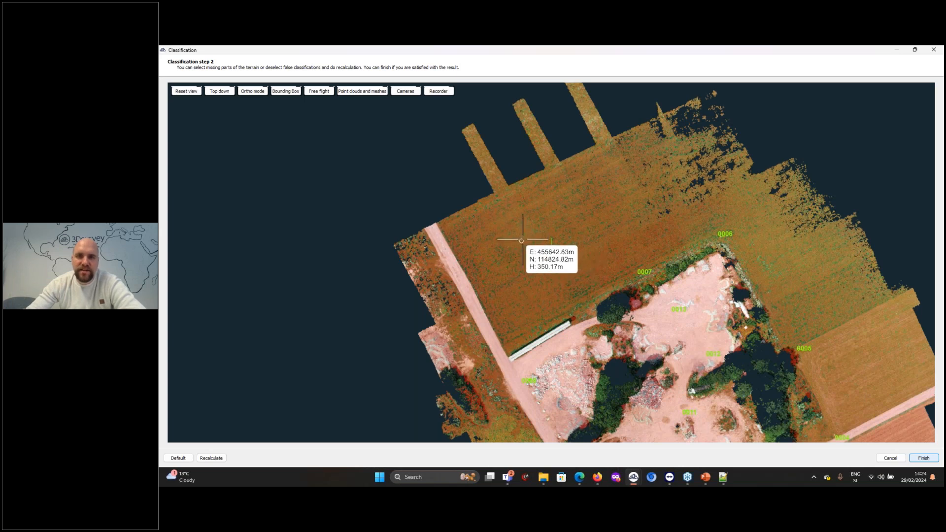
scroll(522, 241, down, 4)
scroll(713, 383, up, 5)
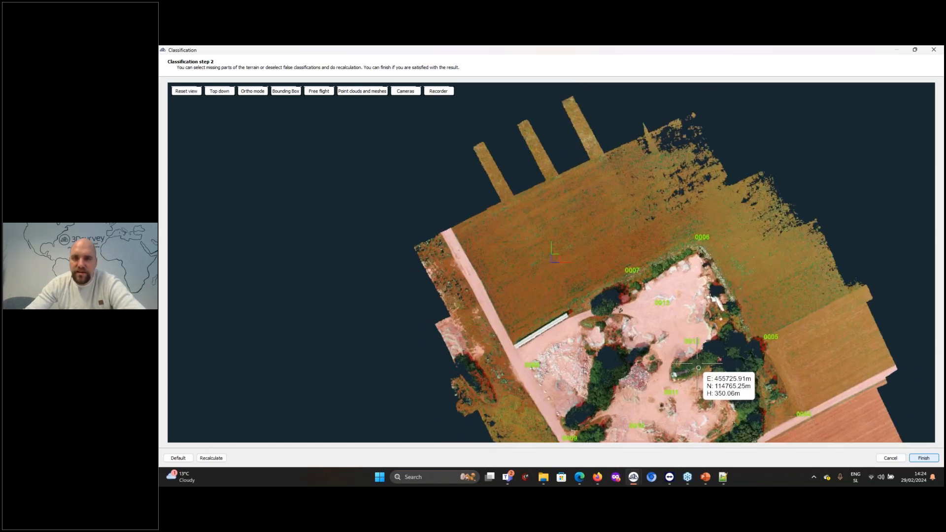
drag(598, 290, 496, 160)
scroll(531, 267, up, 4)
scroll(542, 184, down, 1)
scroll(543, 184, up, 2)
drag(543, 184, 624, 256)
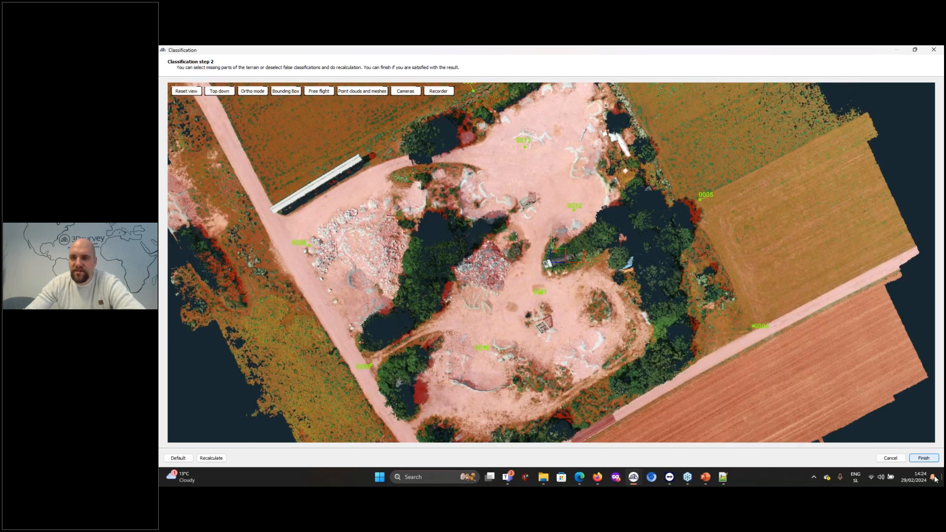
Finish the classification and hide the 1 - Unassigned class to inspect the remaining ground points
click(929, 458)
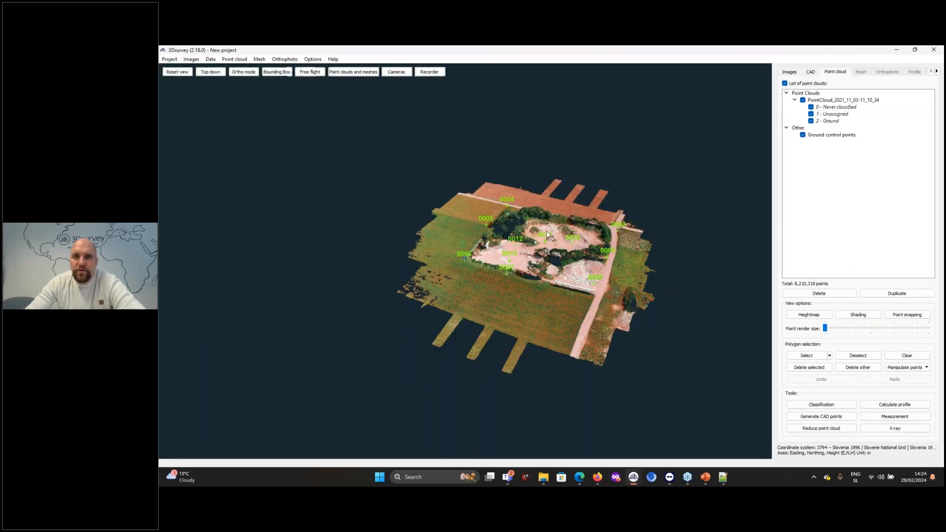
scroll(552, 229, up, 6)
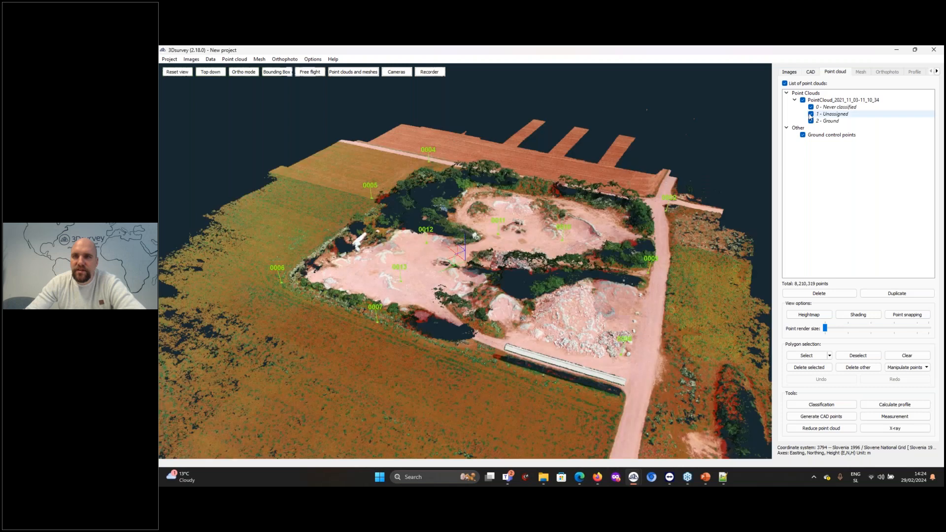
click(810, 114)
drag(708, 191, 678, 322)
drag(658, 318, 609, 298)
drag(349, 333, 595, 340)
click(811, 113)
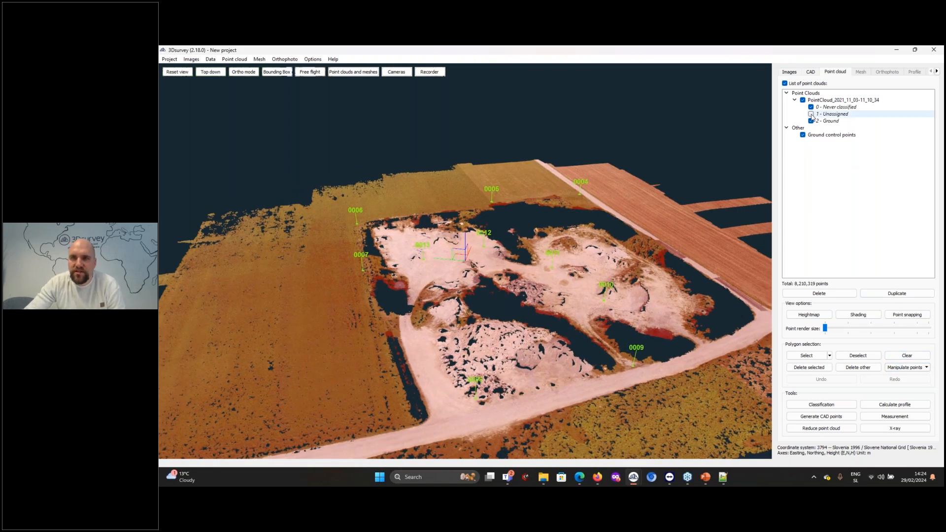
Clear the point selection and show the 1 - Unassigned class again
click(913, 355)
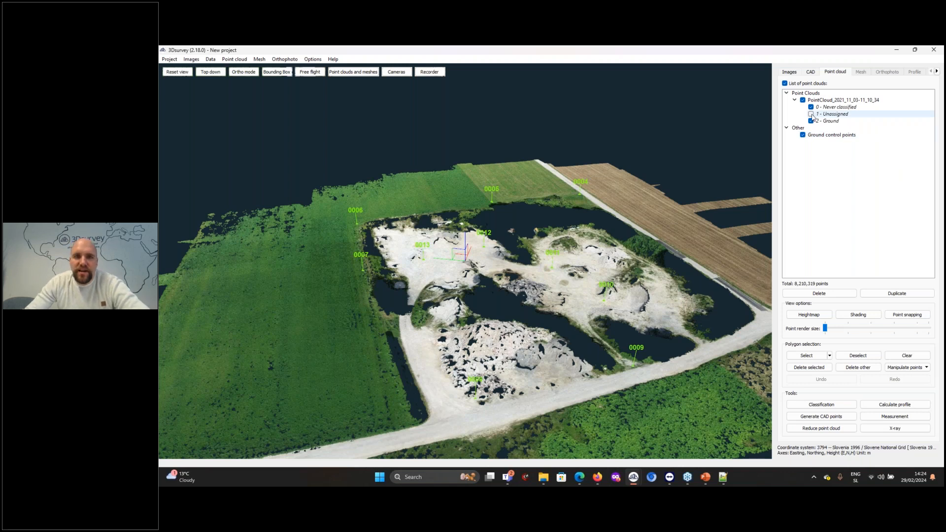
click(811, 114)
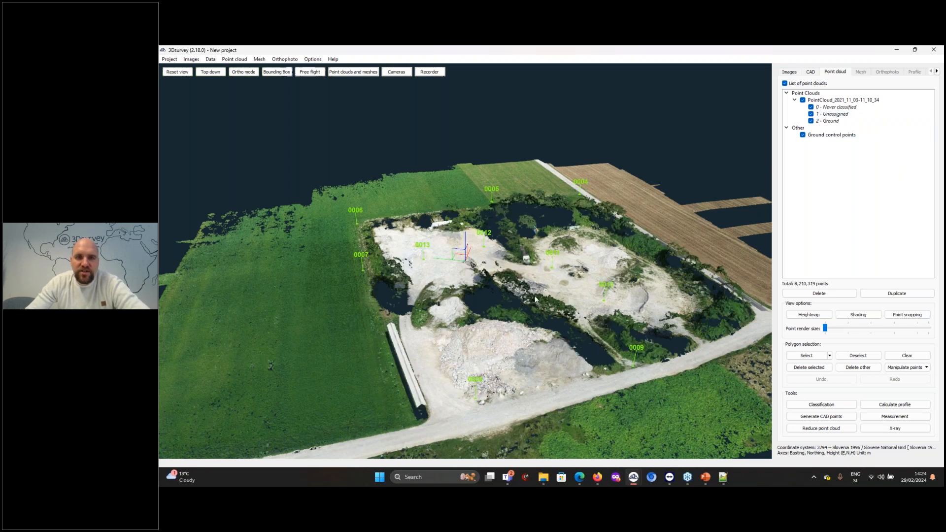
Calculate a regular grid mesh from the point cloud without the Unassigned class, using a 1 m grid cell size and a hole filling mode
click(264, 61)
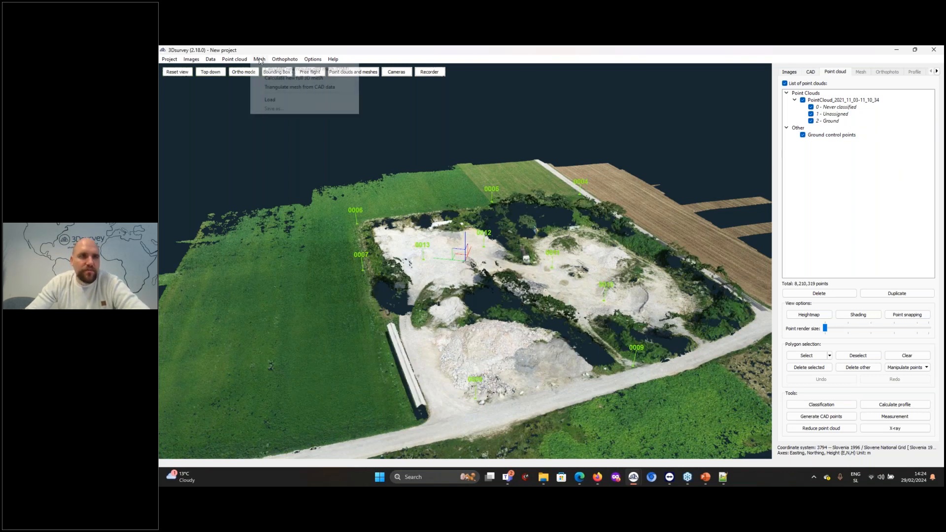
click(273, 72)
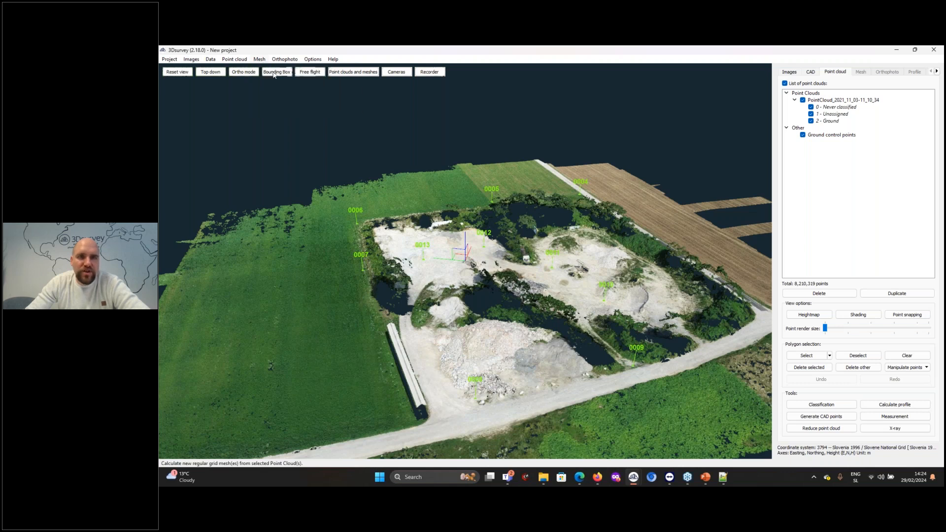
click(535, 239)
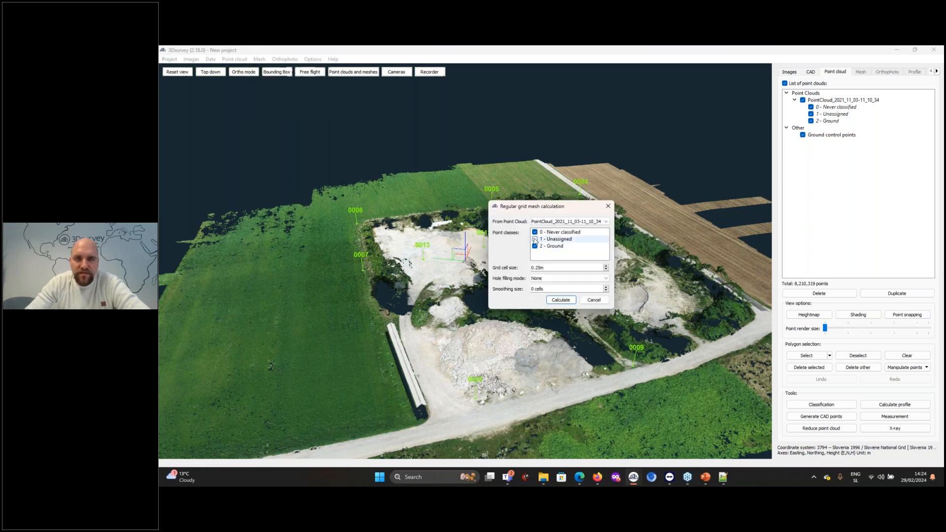
click(546, 266)
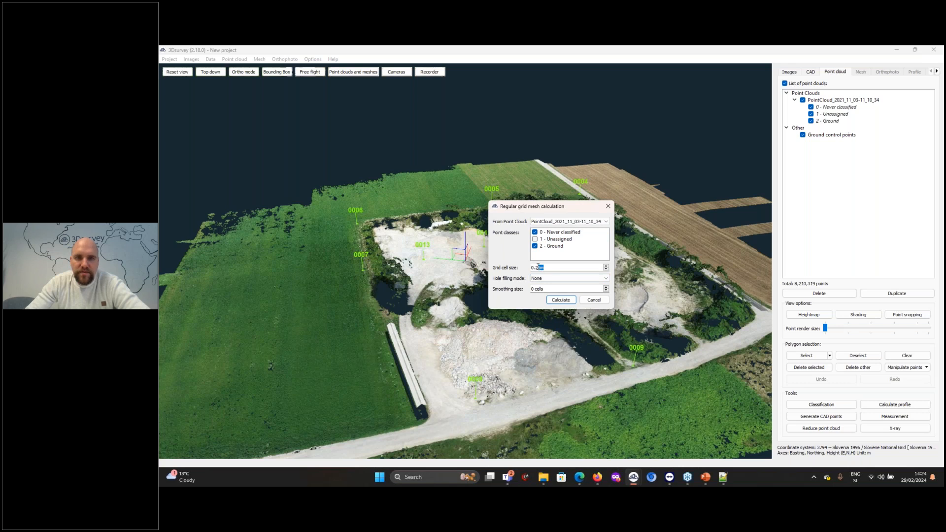
text(1m)
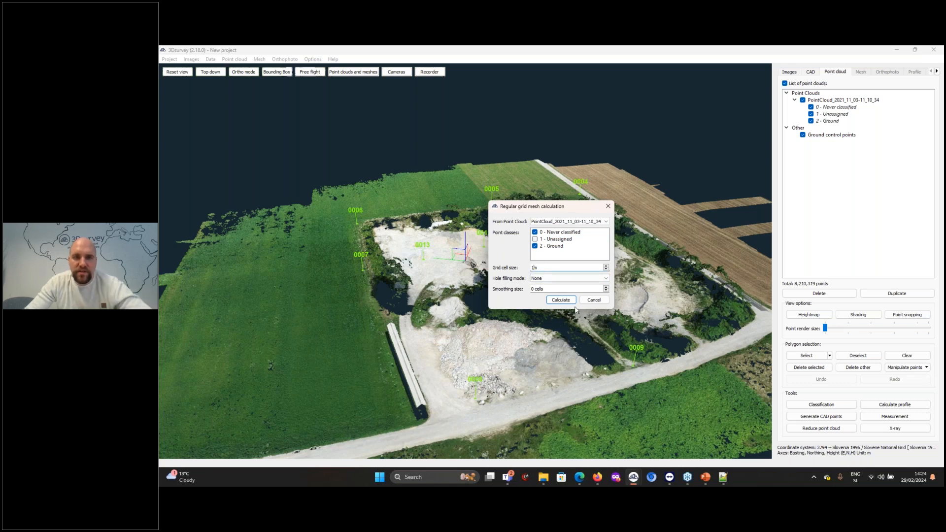
click(567, 278)
click(547, 285)
click(571, 300)
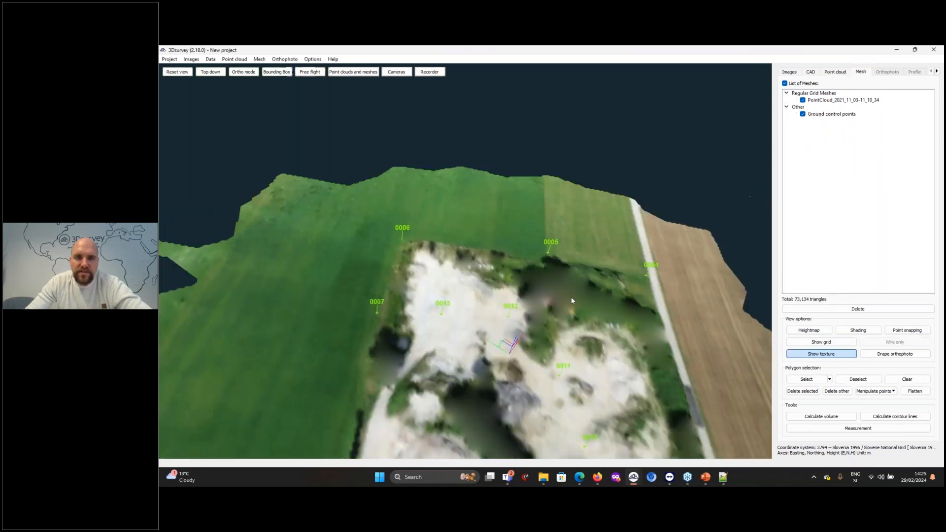
Display the grid over the textured mesh and inspect it around the stockpiles
drag(461, 296, 635, 217)
scroll(436, 306, up, 5)
click(821, 342)
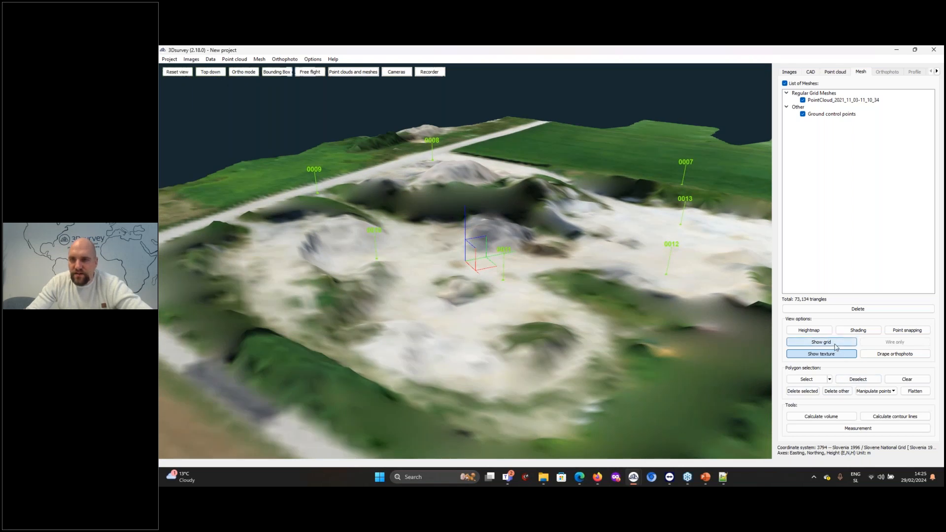
scroll(498, 217, up, 5)
drag(496, 229, 401, 282)
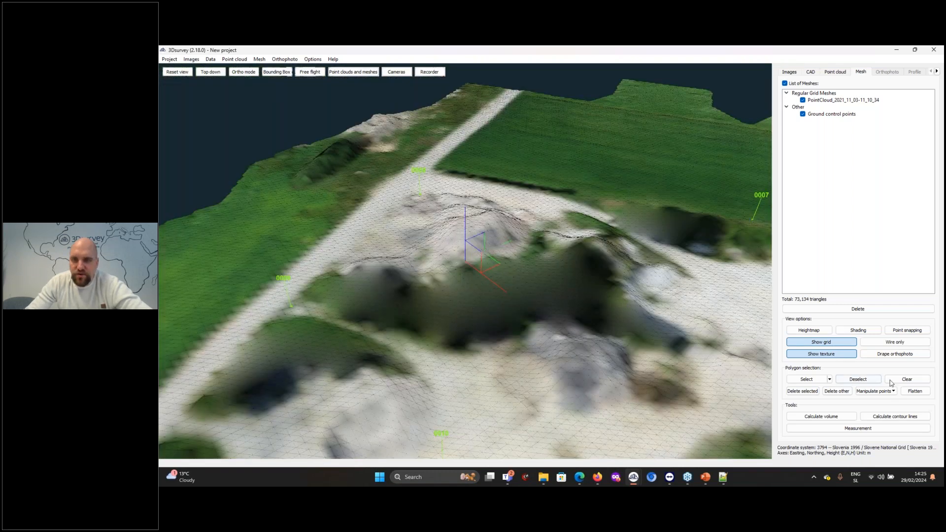
Calculate contour lines from the PointCloud_2021_11_03-11_10_34 mesh with a 0.50 m interval and view them from above
click(894, 417)
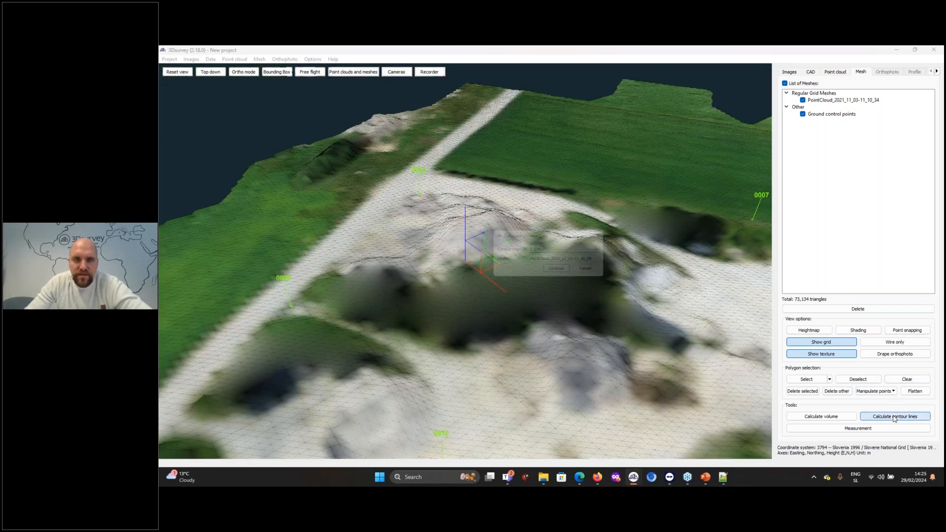
click(557, 274)
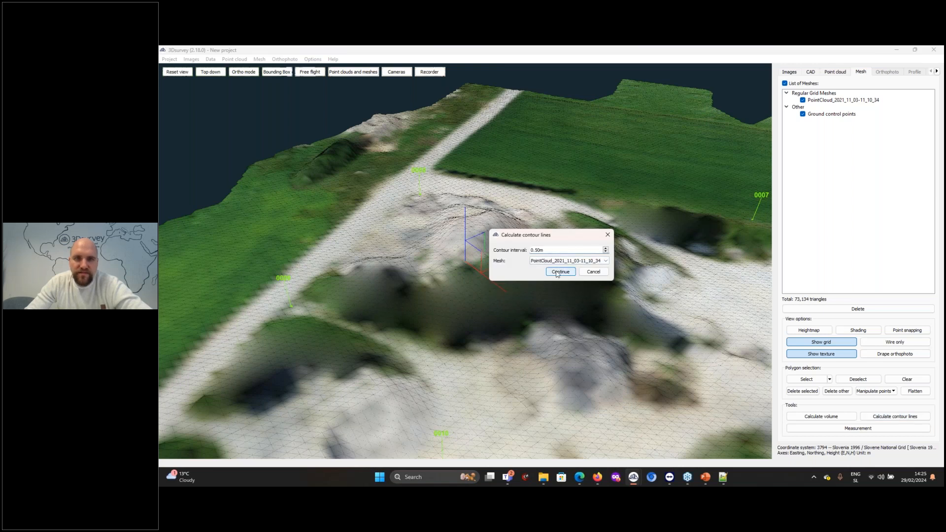
scroll(556, 273, up, 3)
drag(556, 273, 542, 327)
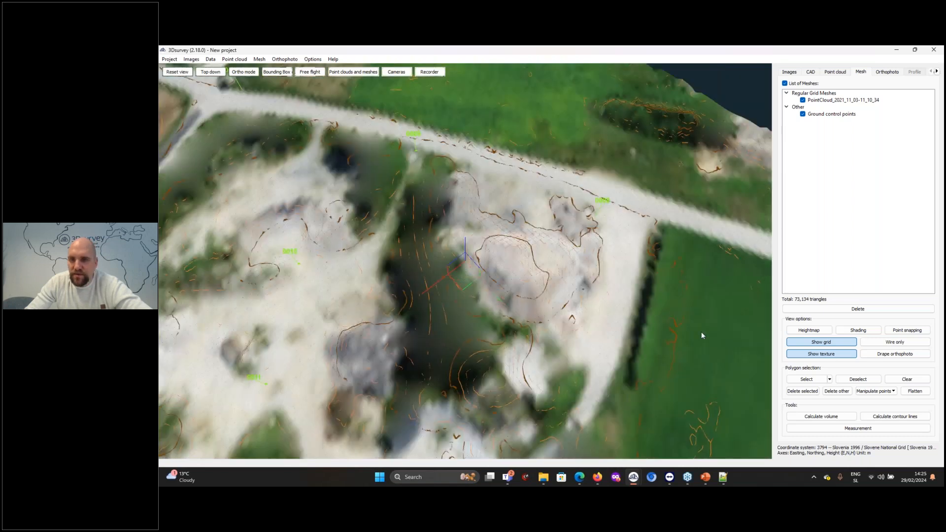
Outline the large stockpile beside the road with a closed polygon selection on the mesh
click(807, 379)
click(600, 211)
click(567, 188)
click(540, 189)
click(548, 220)
click(524, 208)
click(499, 213)
click(484, 202)
click(477, 173)
click(441, 153)
click(420, 173)
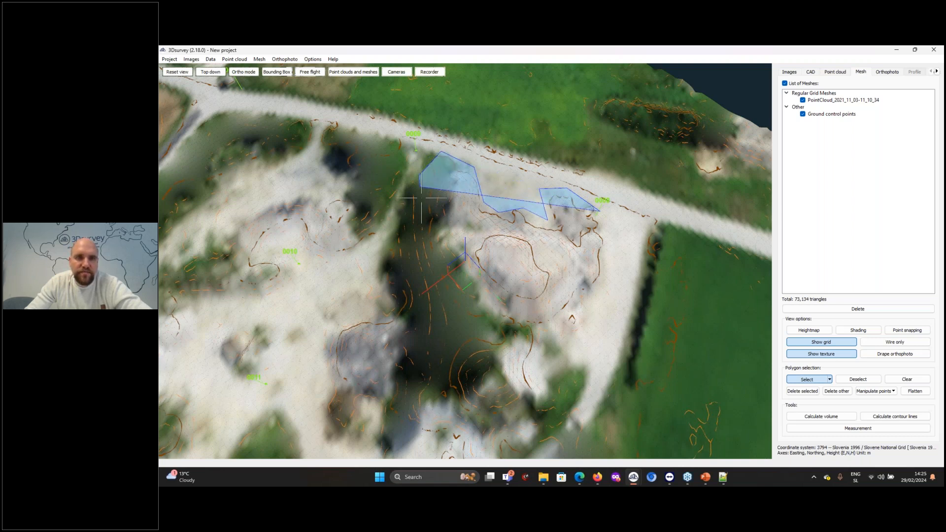
click(446, 304)
click(494, 339)
click(602, 328)
click(609, 283)
click(621, 237)
click(620, 224)
right_click(621, 224)
Calculate the stockpile's volume from the current selection, using Interpolate surface as initial surface and the PointCloud_2021_11_03-11_10_34 mesh as final surface
drag(601, 340, 476, 266)
click(832, 417)
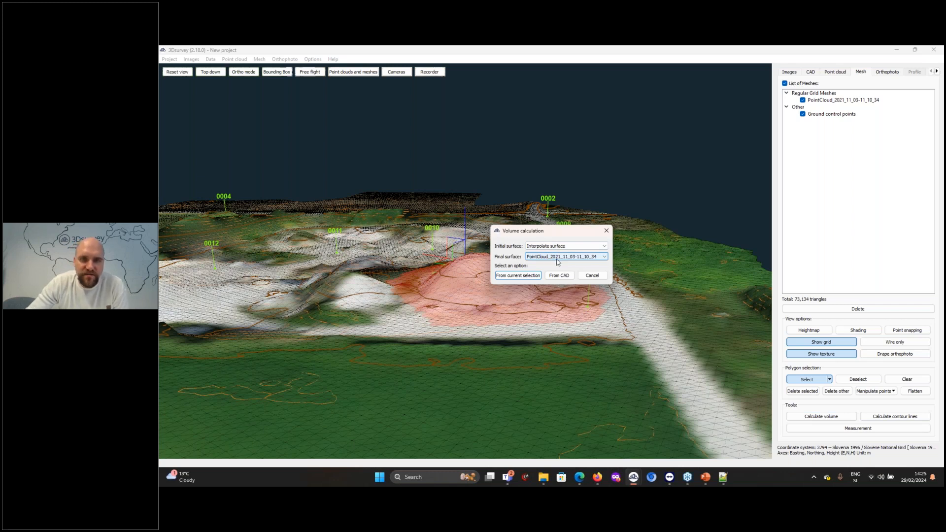
click(529, 276)
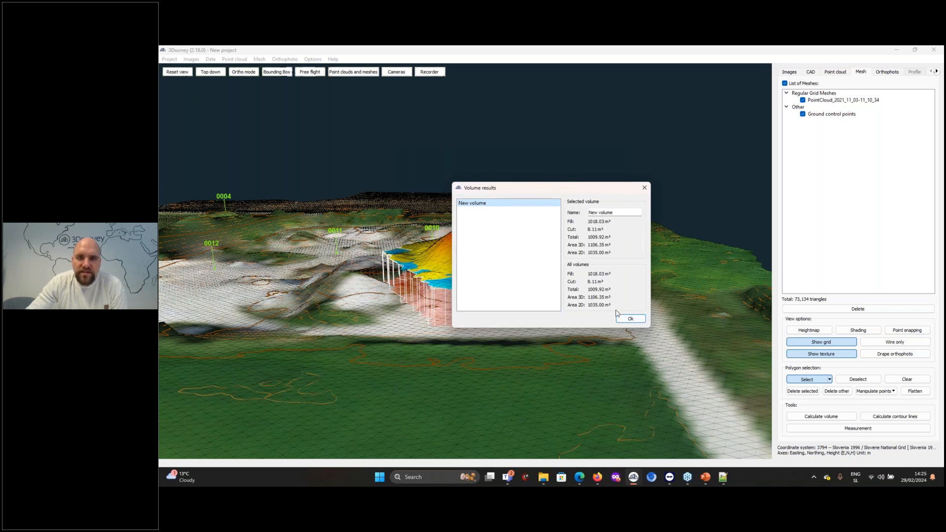
click(631, 319)
Examine the contour lines on their own, followed by the cut and fill heatmap of the calculated volume
click(937, 72)
click(917, 73)
drag(638, 258, 623, 284)
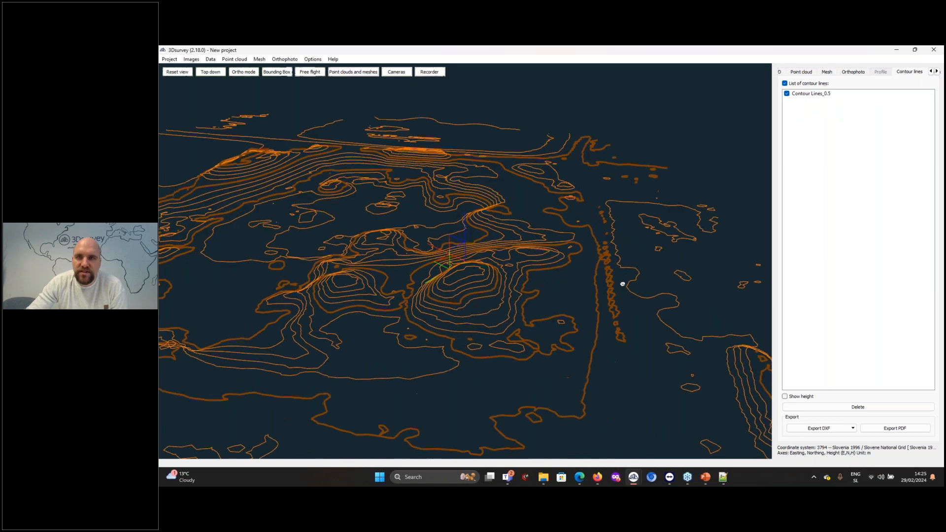
click(937, 72)
click(910, 74)
drag(456, 275, 468, 297)
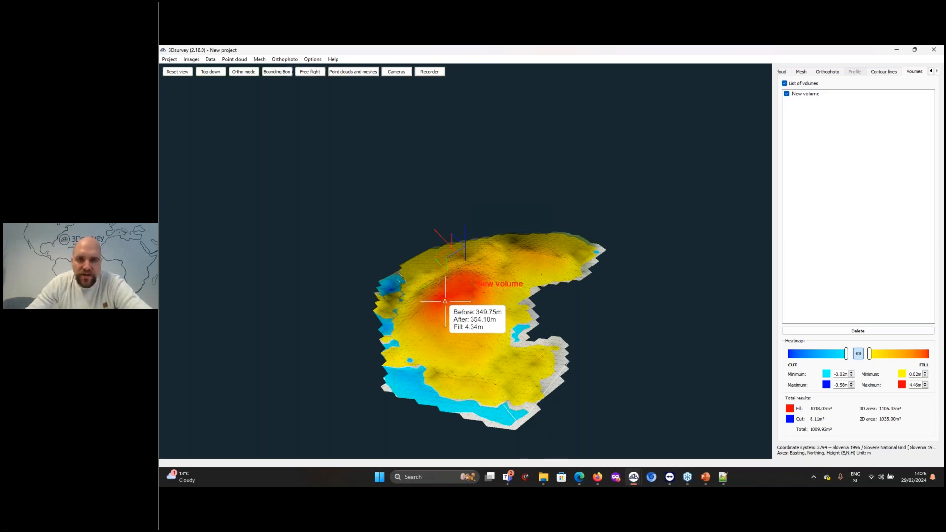
Hide the calculated volume and clear the polygon selection from the mesh
click(800, 72)
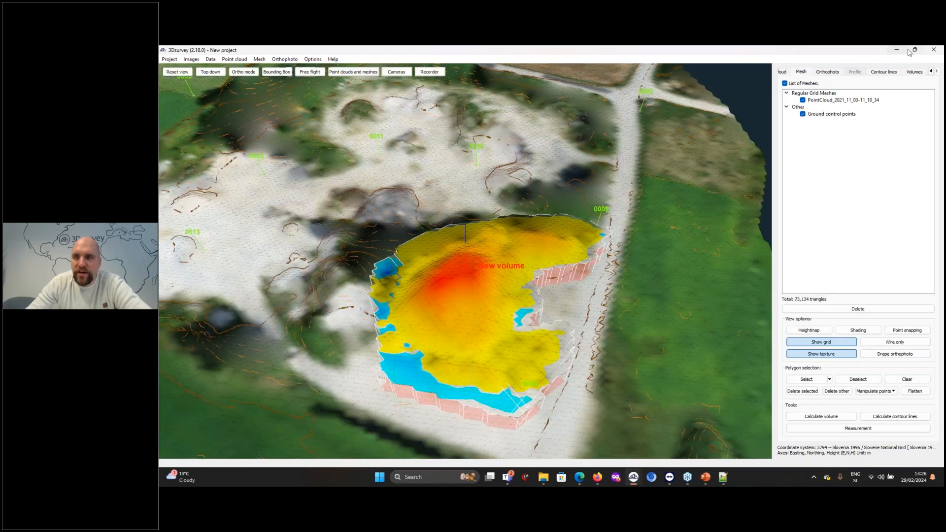
click(918, 73)
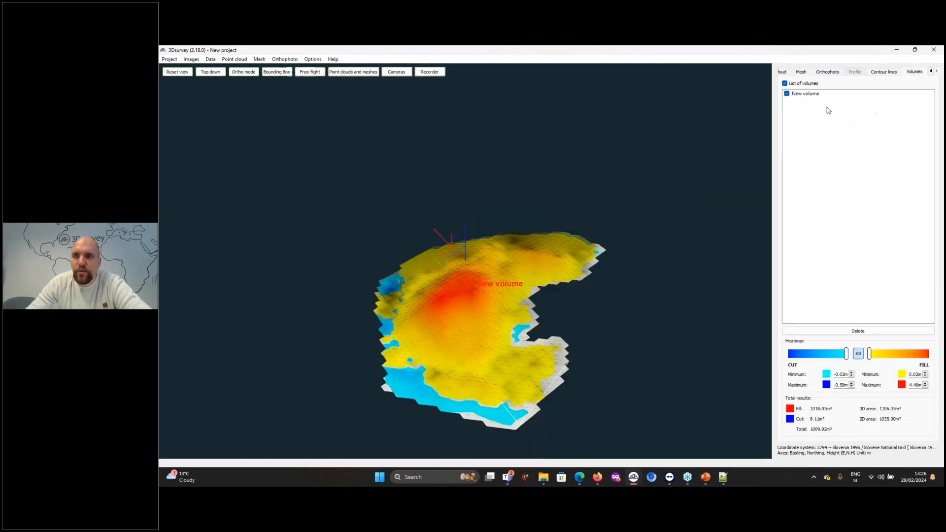
click(787, 94)
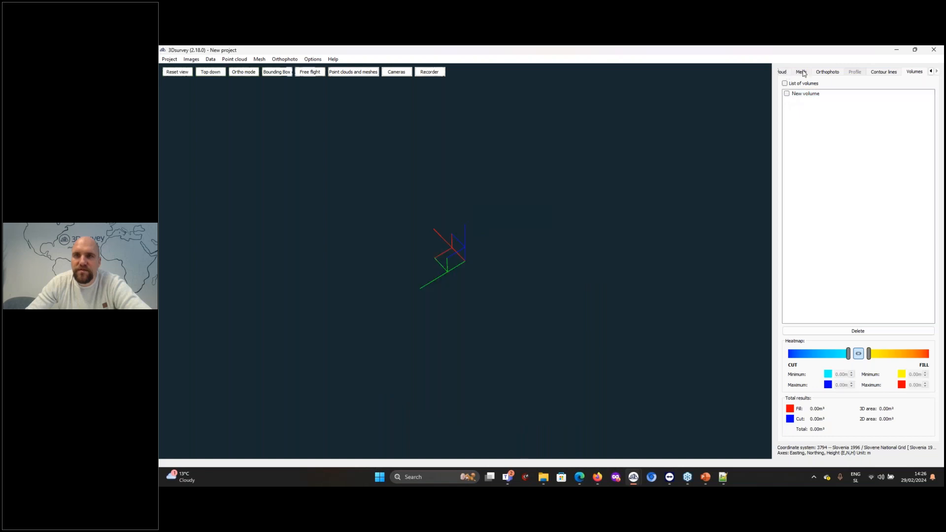
click(801, 72)
click(907, 380)
drag(676, 336, 518, 268)
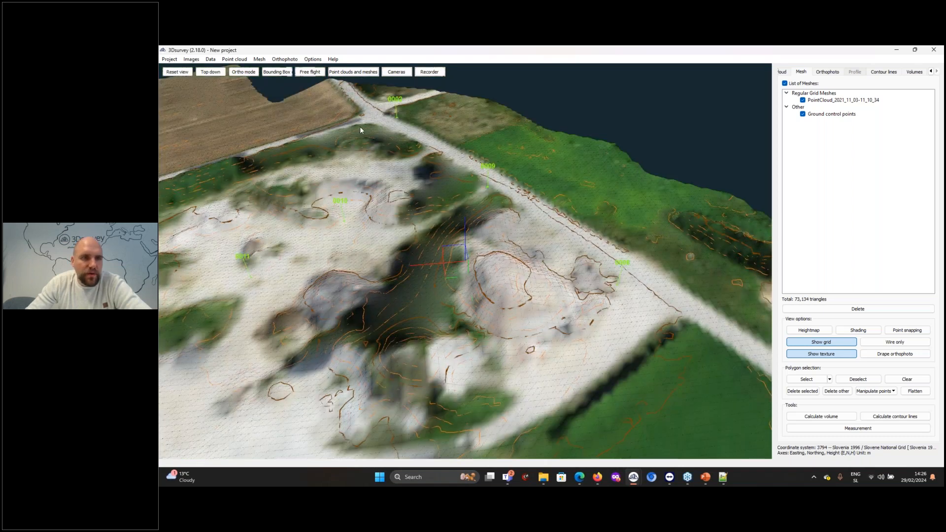
Calculate a traditional top-down orthophoto from the 1.00 m PointCloud_2021_11_03-11_10_34 mesh at the proposed resolution
click(275, 59)
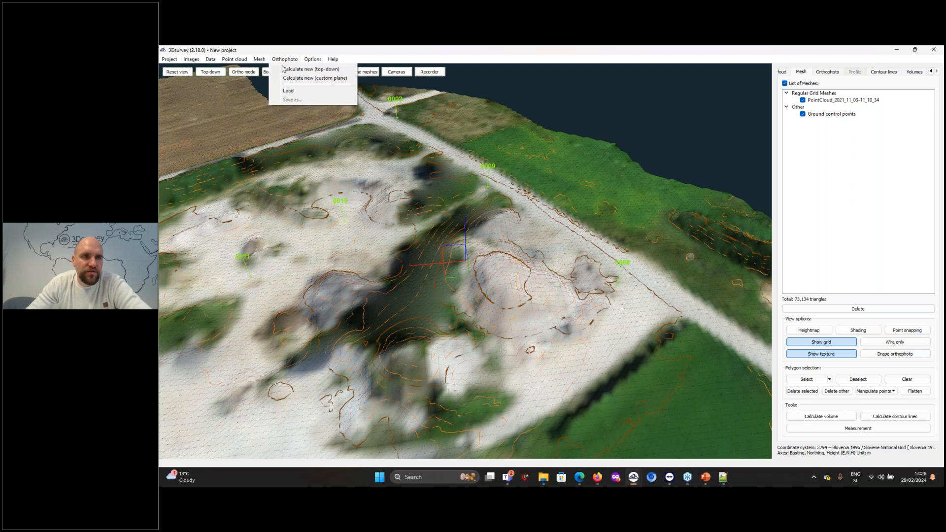
click(296, 77)
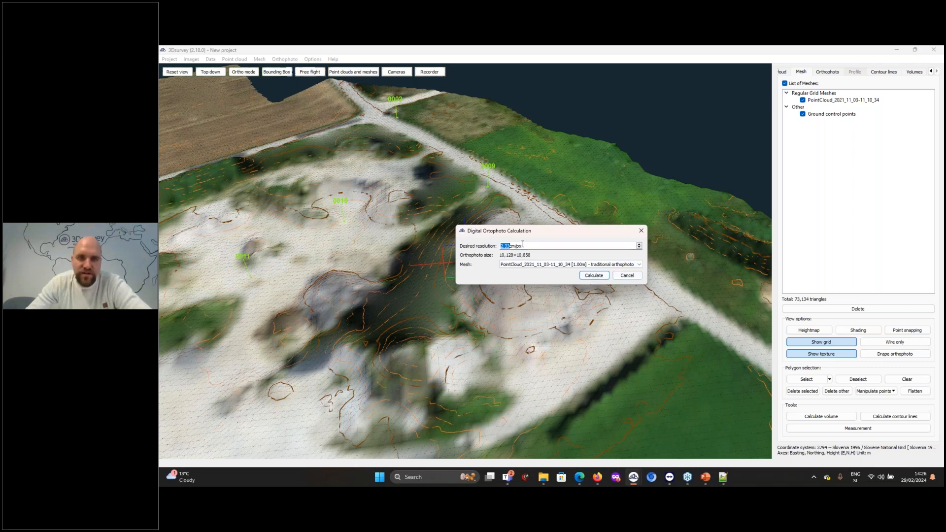
click(595, 277)
click(591, 276)
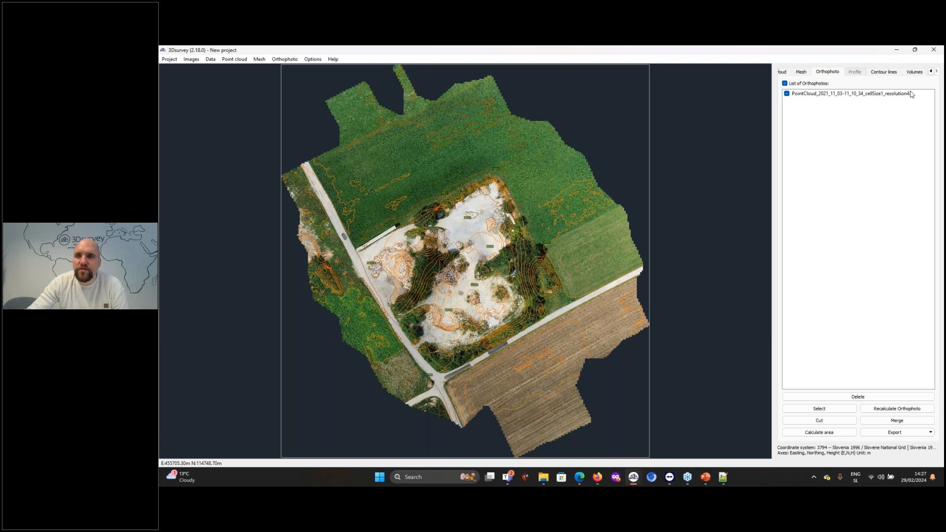
Hide the 0.5 m contour lines so that they do not overlay the orthophoto
drag(285, 343, 587, 146)
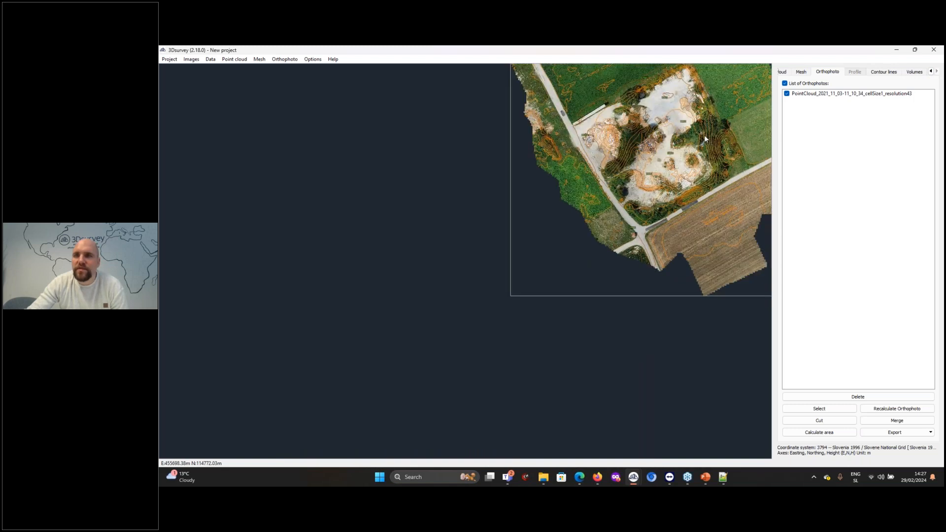
click(885, 72)
click(787, 94)
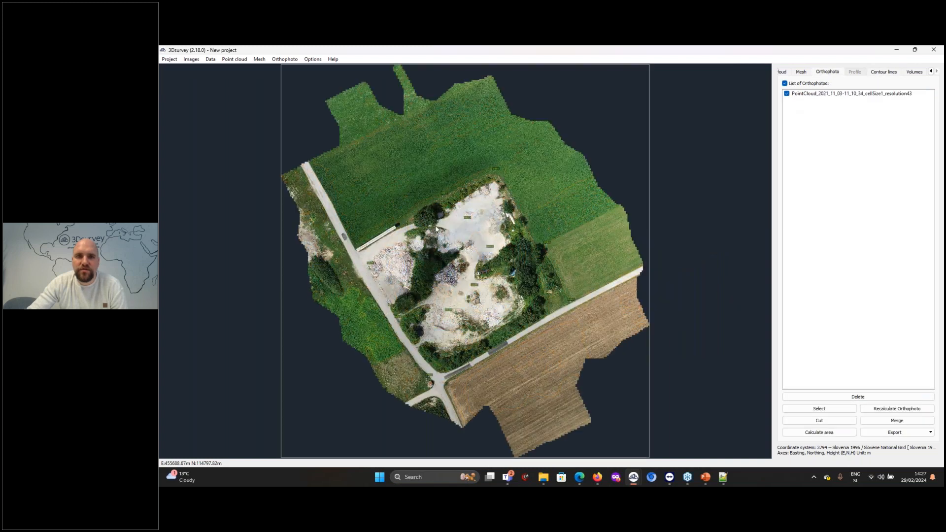
Examine the orthophoto's image detail on the stockpiles and gravel between control points 0008 and 0012
scroll(404, 246, up, 5)
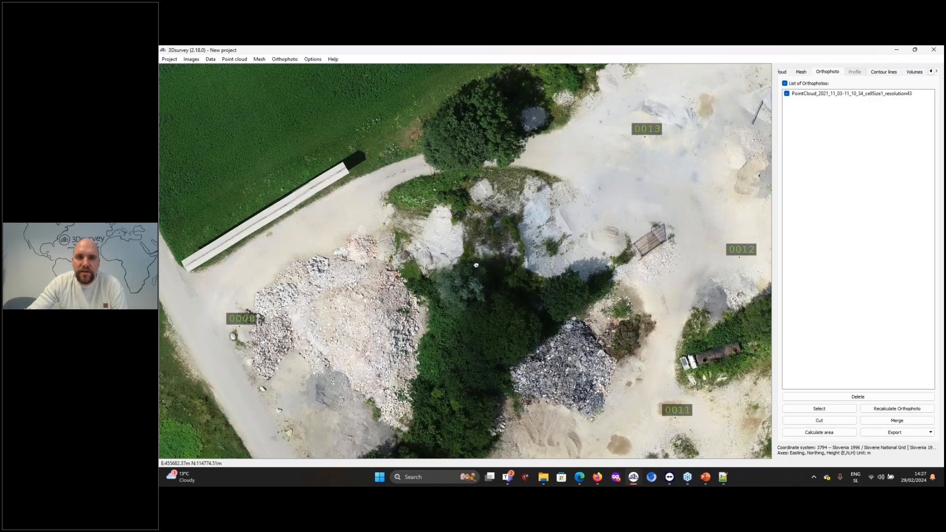
drag(476, 265, 665, 213)
scroll(436, 250, up, 10)
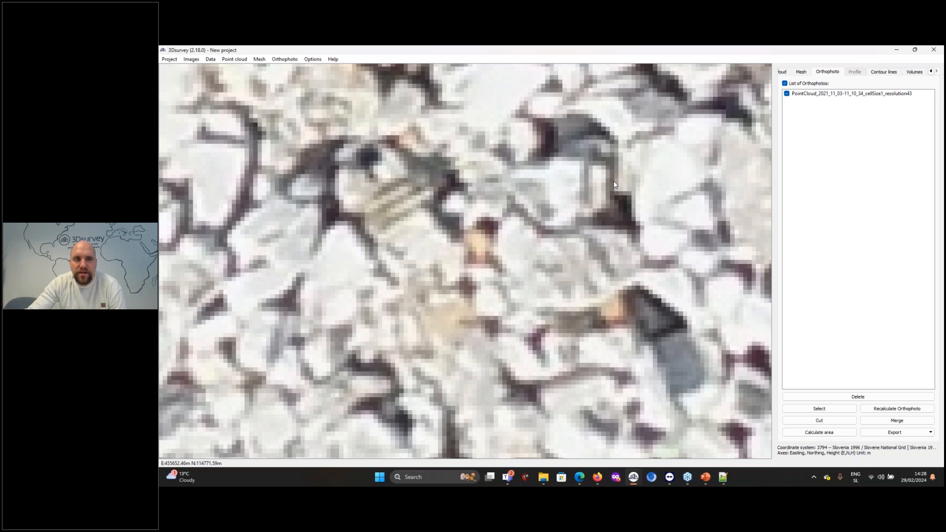
scroll(620, 192, down, 3)
scroll(422, 243, down, 5)
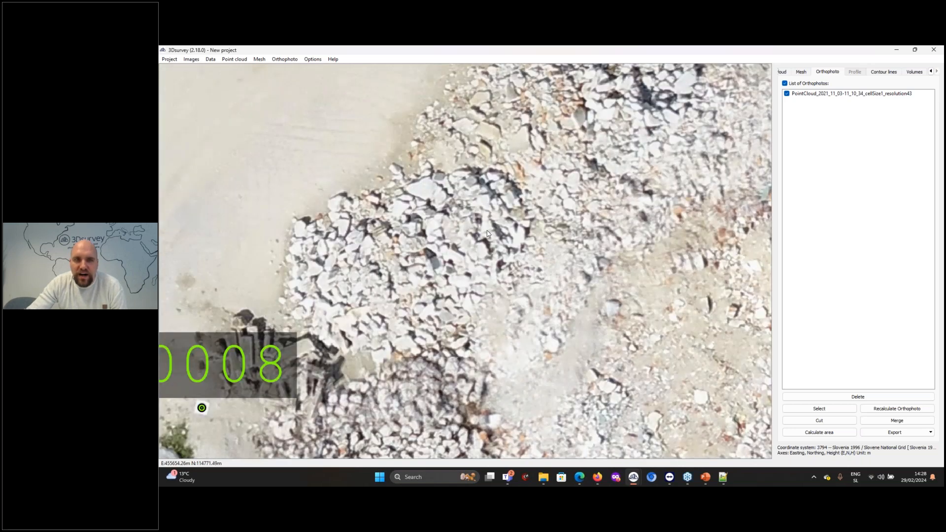
drag(761, 311, 340, 318)
scroll(599, 160, up, 7)
scroll(589, 163, up, 1)
scroll(523, 217, down, 4)
mouse_move(723, 150)
mouse_down()
mouse_move(585, 276)
mouse_move(351, 277)
mouse_up()
scroll(585, 279, down, 3)
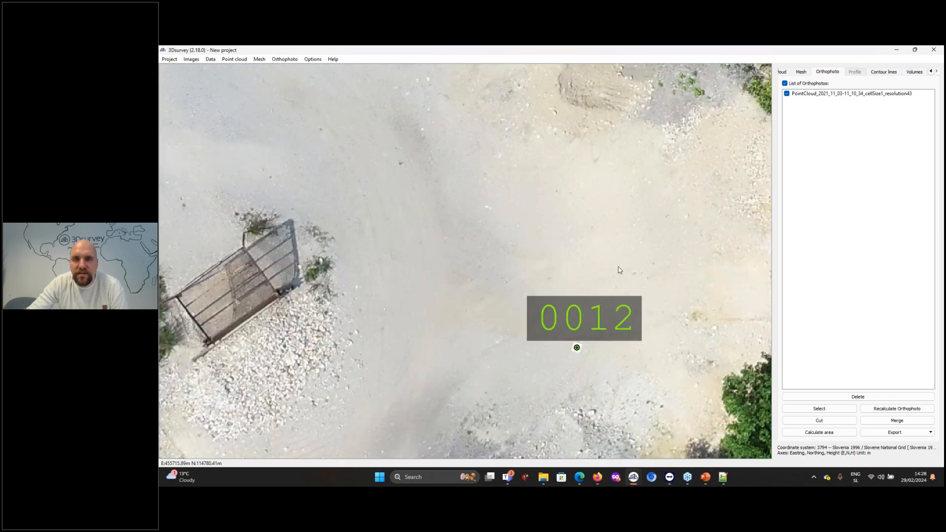
Examine the orthophoto along the trees, the field edge and the road beside the ploughed field
drag(619, 270, 277, 198)
drag(623, 152, 518, 298)
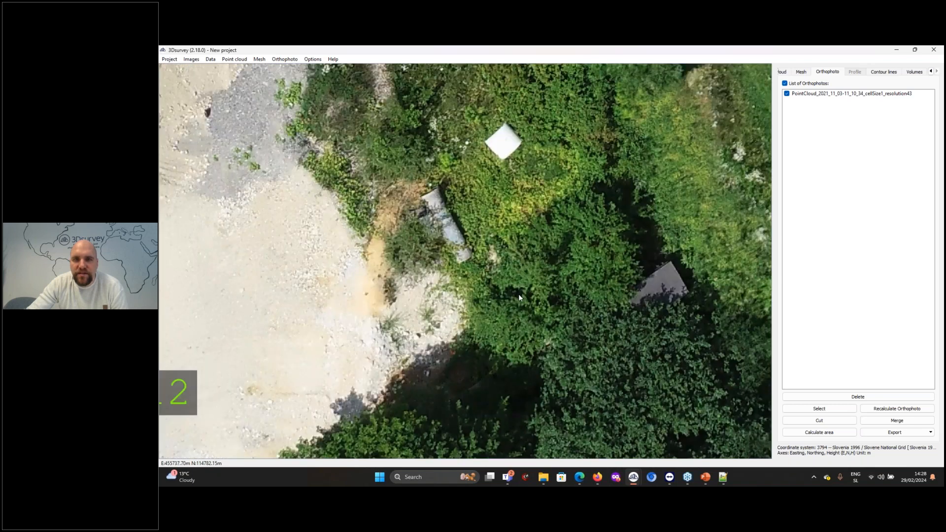
drag(651, 266, 338, 312)
drag(522, 409, 435, 111)
drag(530, 320, 432, 110)
drag(471, 334, 412, 69)
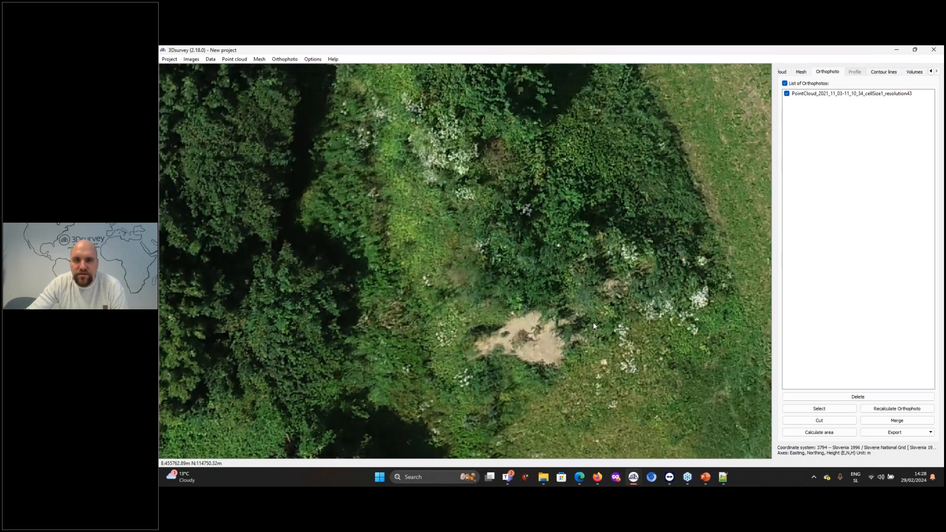
drag(592, 322, 567, 110)
drag(547, 320, 463, 121)
drag(448, 274, 680, 74)
drag(424, 221, 709, 86)
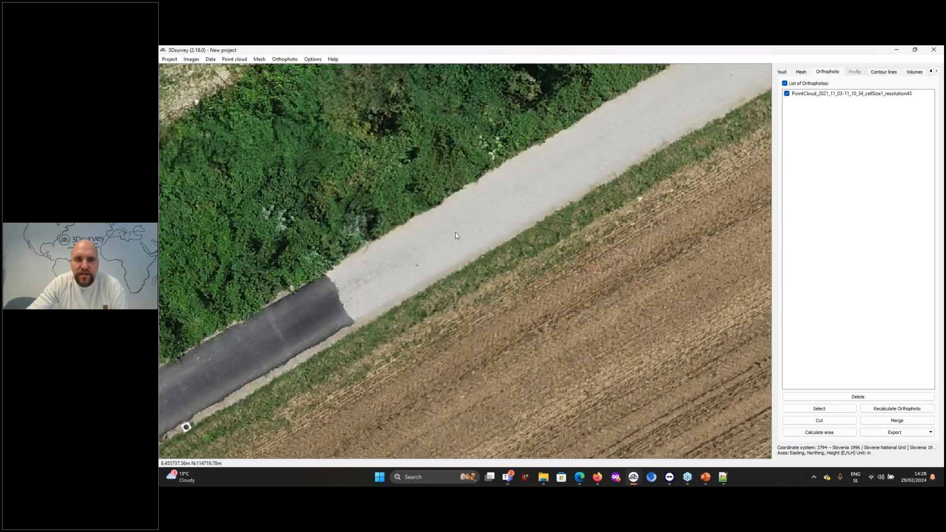
drag(290, 364, 573, 250)
scroll(428, 293, up, 5)
scroll(461, 329, down, 5)
scroll(461, 331, down, 6)
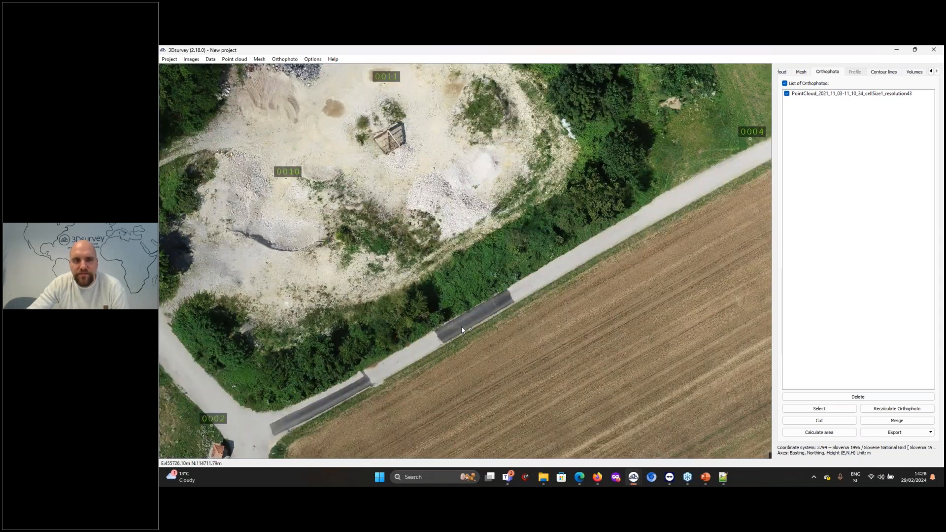
scroll(410, 266, up, 2)
drag(523, 221, 524, 252)
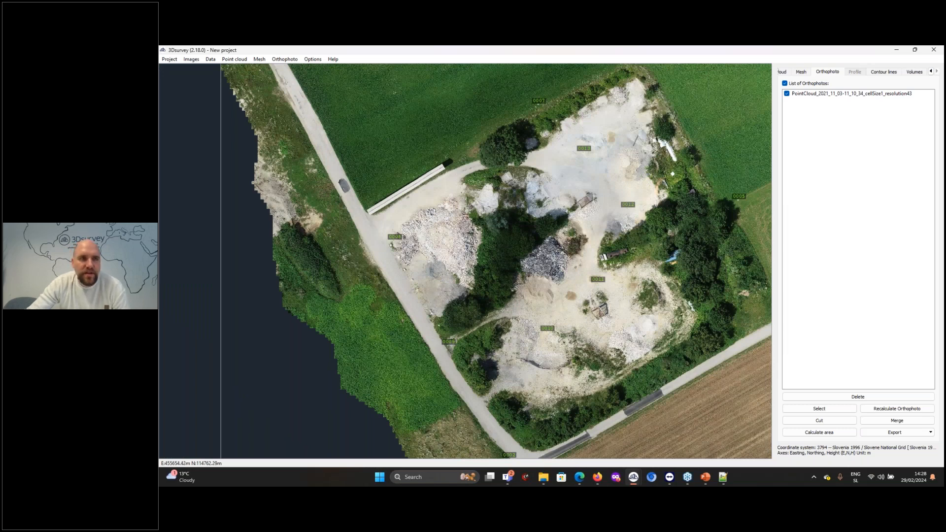
Outline the blurred car on the road near control point 0008 with a four-sided polygon selection on the orthophoto
scroll(509, 231, up, 8)
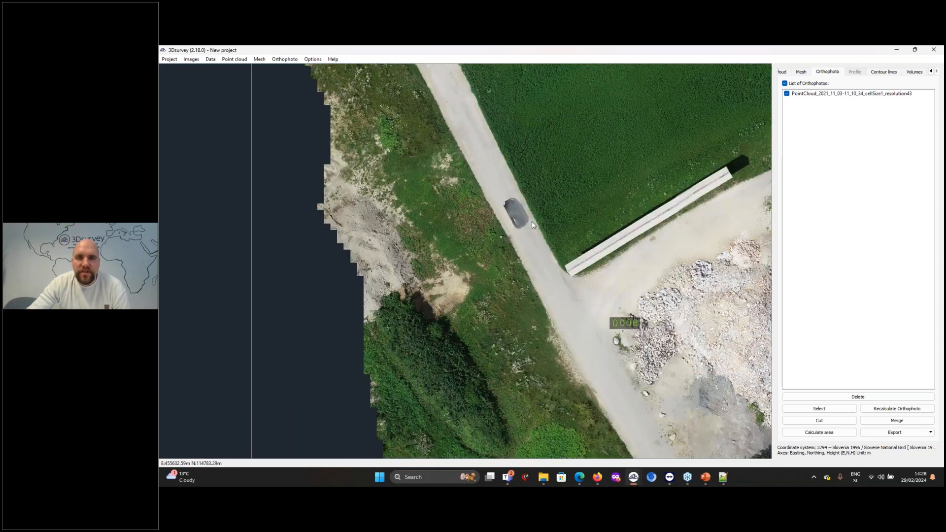
scroll(508, 231, down, 4)
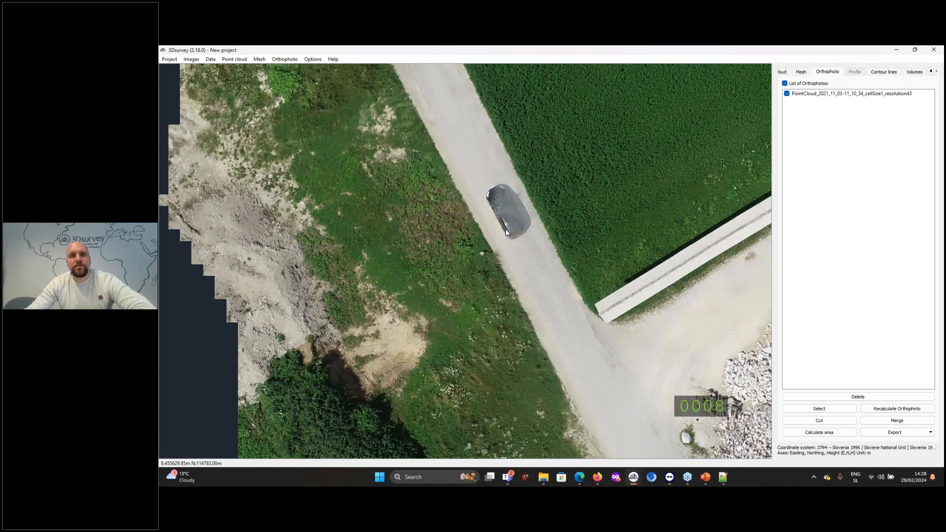
scroll(507, 233, up, 2)
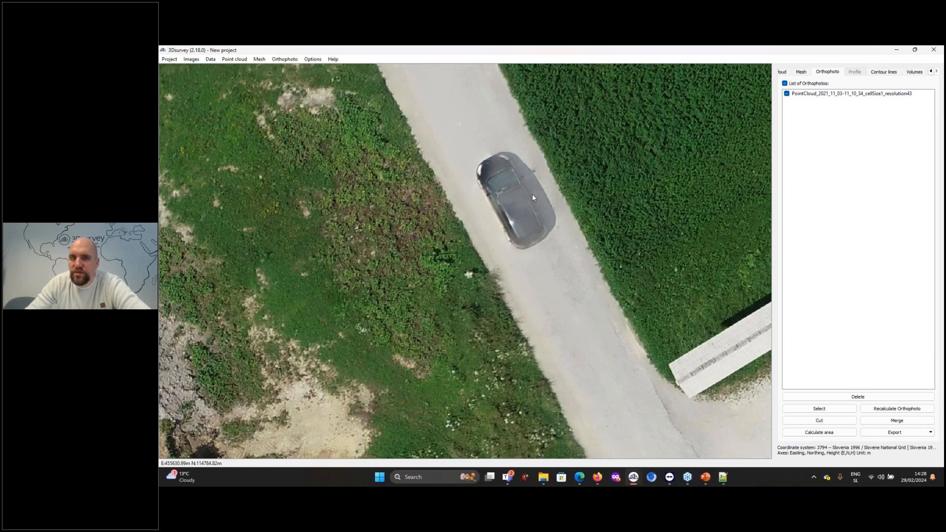
scroll(533, 196, down, 4)
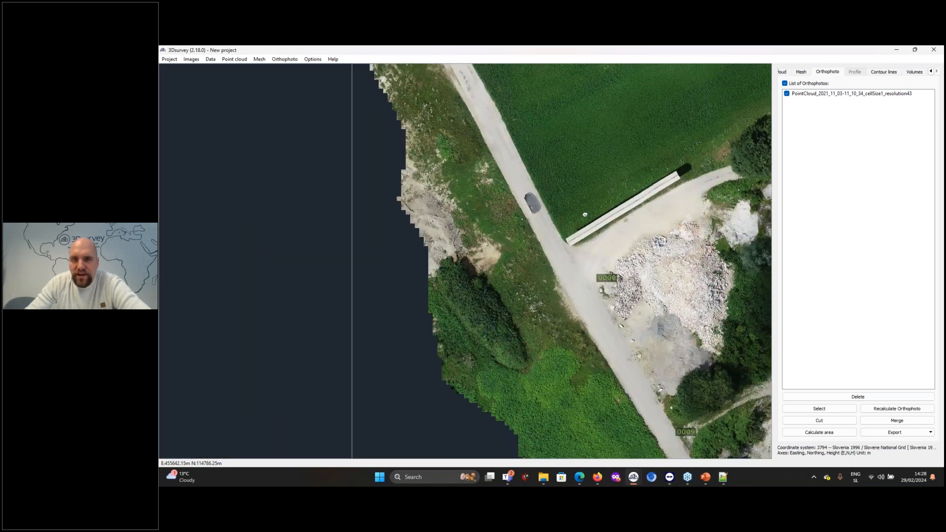
scroll(585, 215, up, 2)
click(819, 408)
click(576, 240)
click(440, 311)
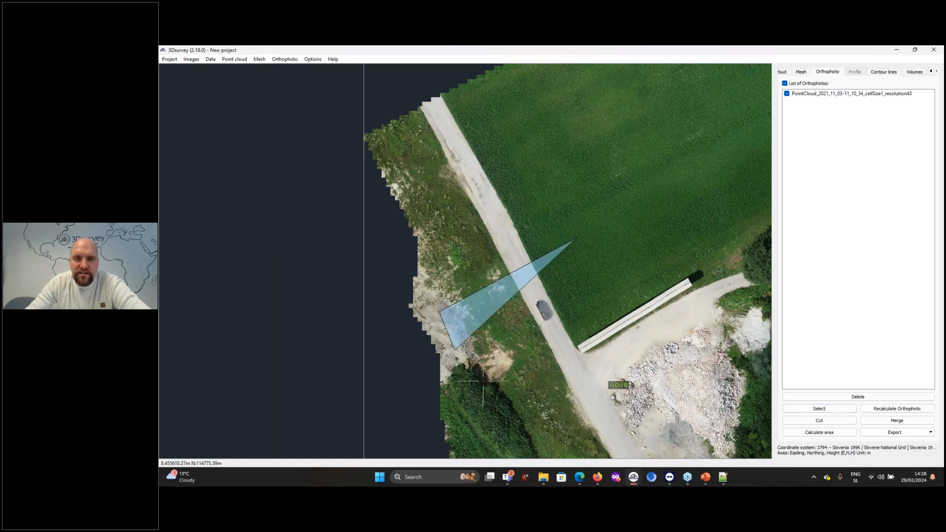
click(492, 407)
double_click(626, 302)
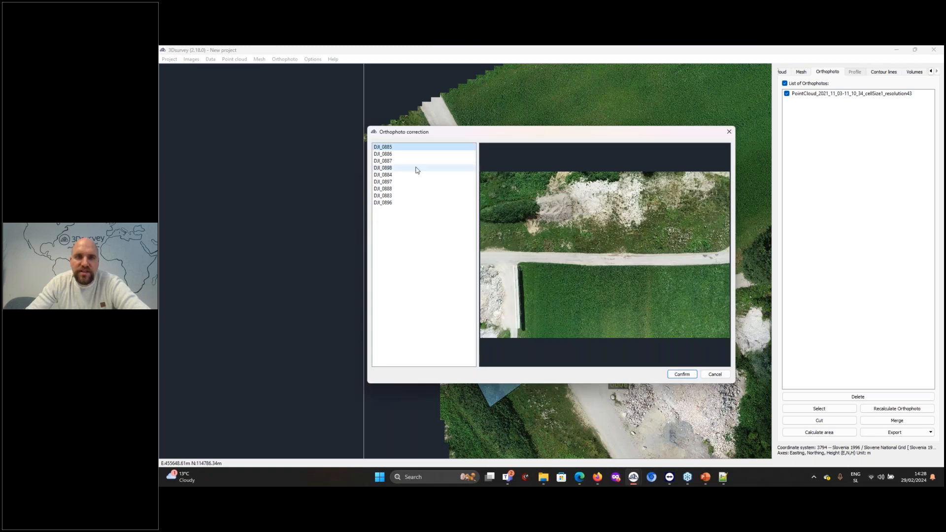
Compare the source images for the selected area and apply DJI_0885 as the orthophoto correction
click(395, 168)
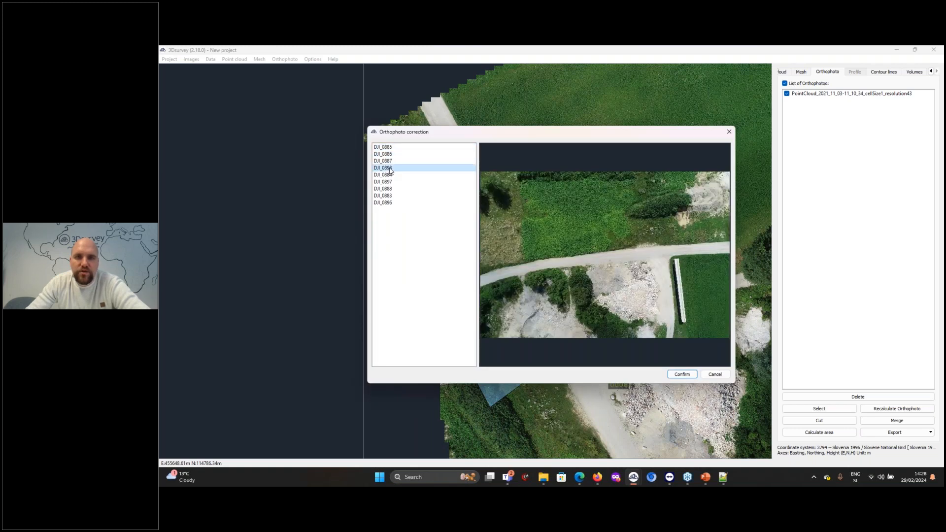
click(396, 148)
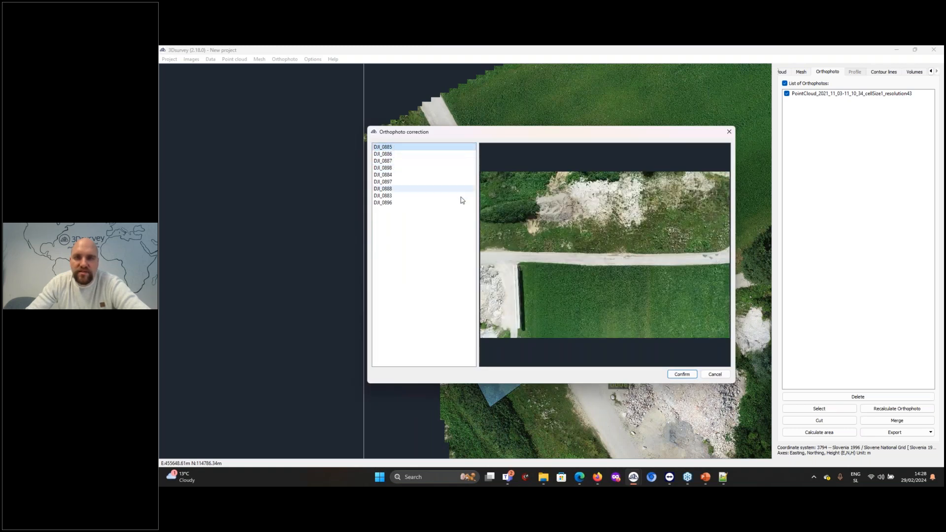
click(678, 375)
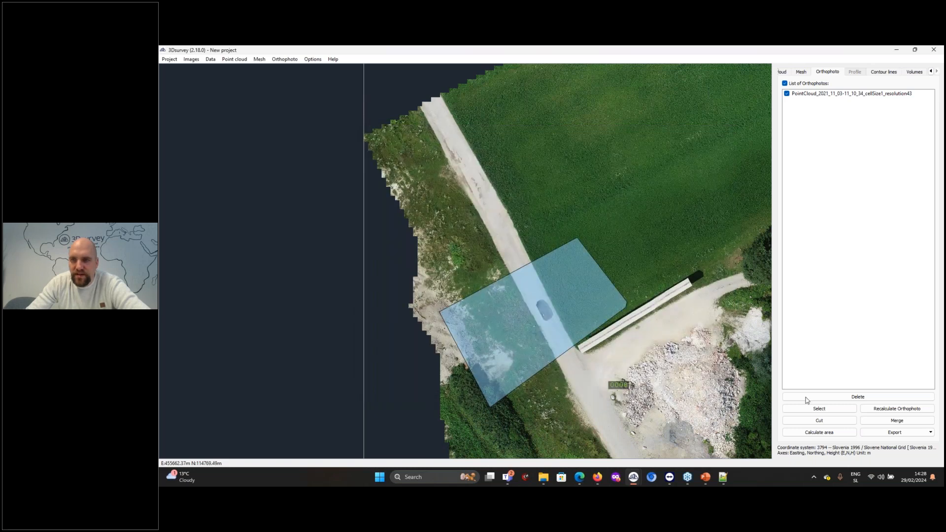
Recalculate the orthophoto with the corrected area and inspect the road near control point 0008
click(887, 409)
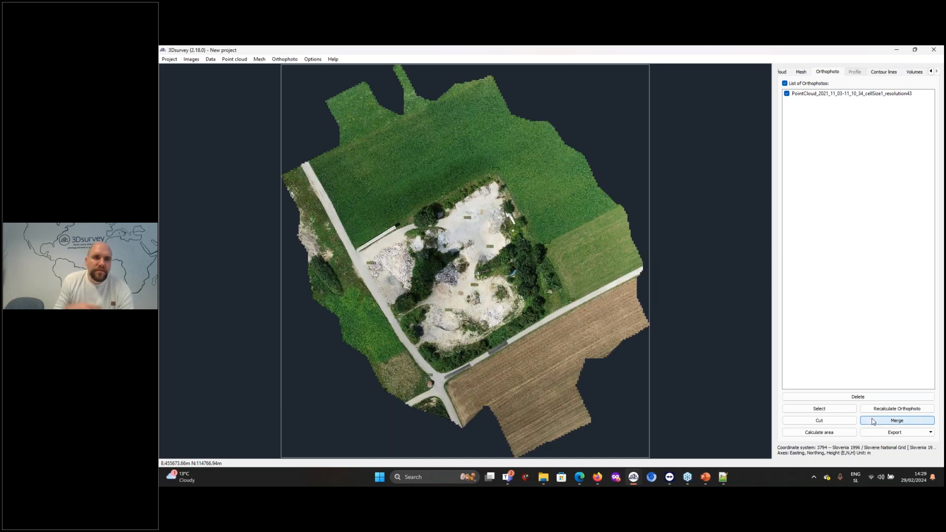
scroll(357, 235, up, 4)
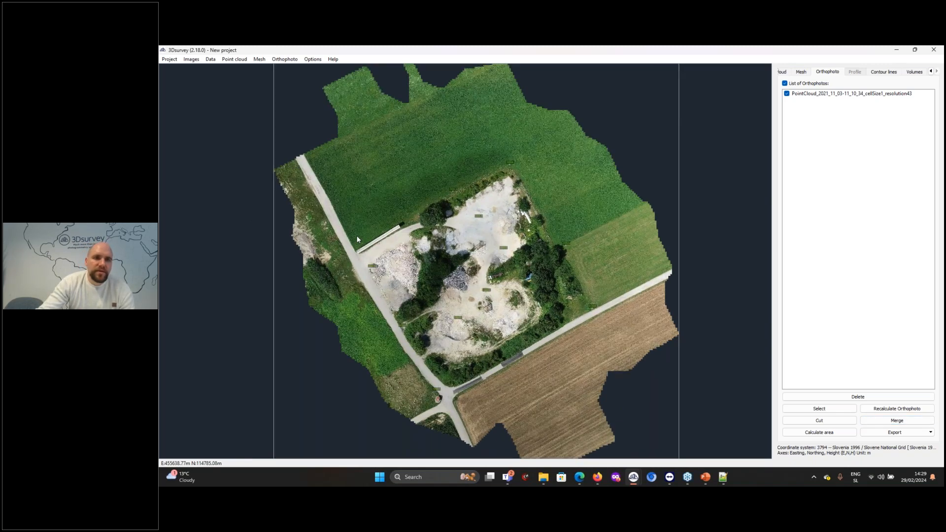
drag(356, 235, 544, 236)
scroll(543, 237, up, 3)
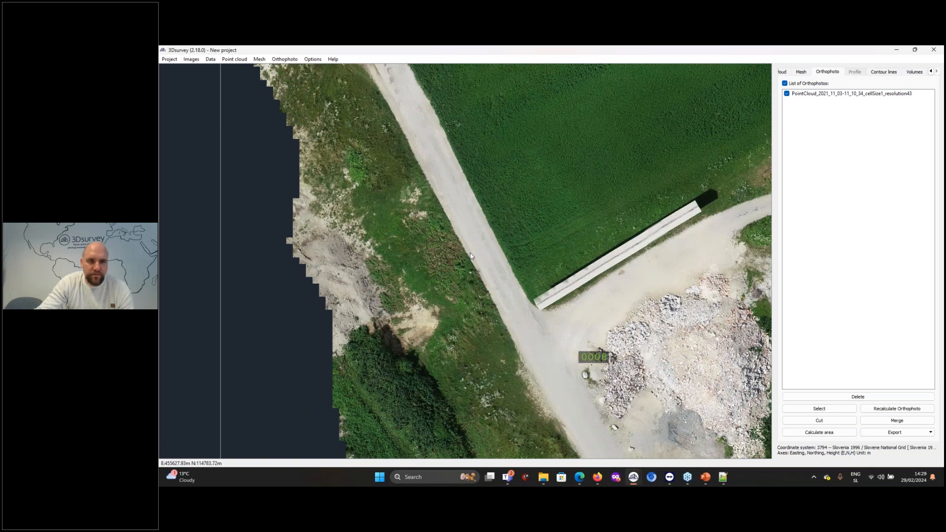
scroll(496, 269, down, 3)
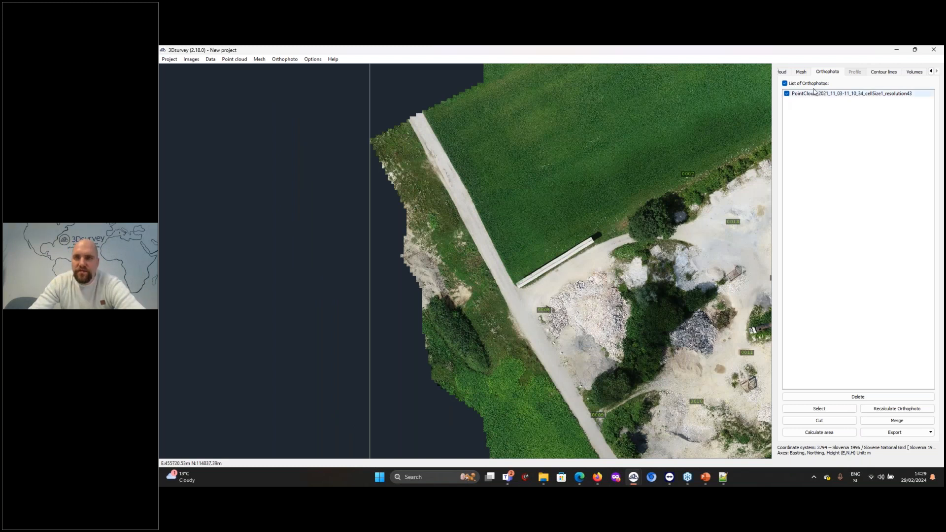
Compare the regular grid mesh with the classified point cloud around the stockpiles and review the mesh calculation options
click(801, 72)
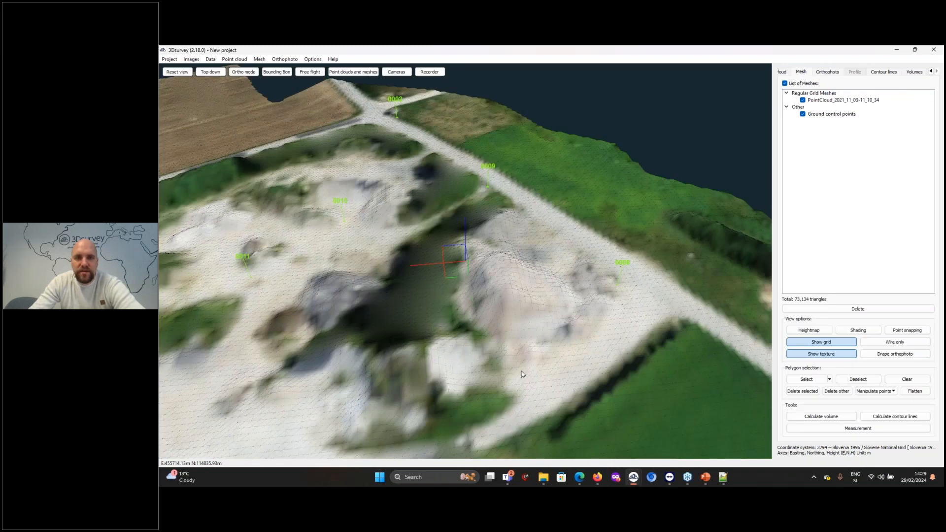
drag(522, 375, 635, 335)
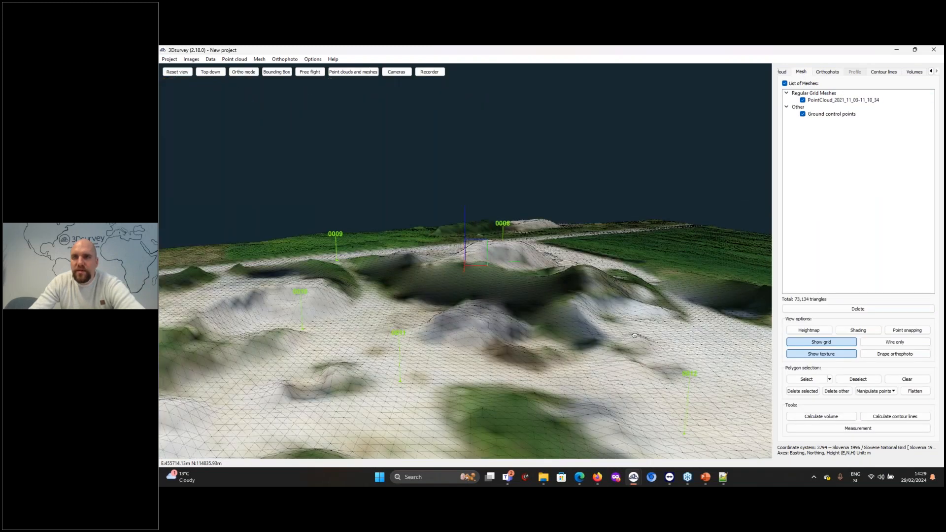
click(796, 72)
scroll(800, 74, up, 1)
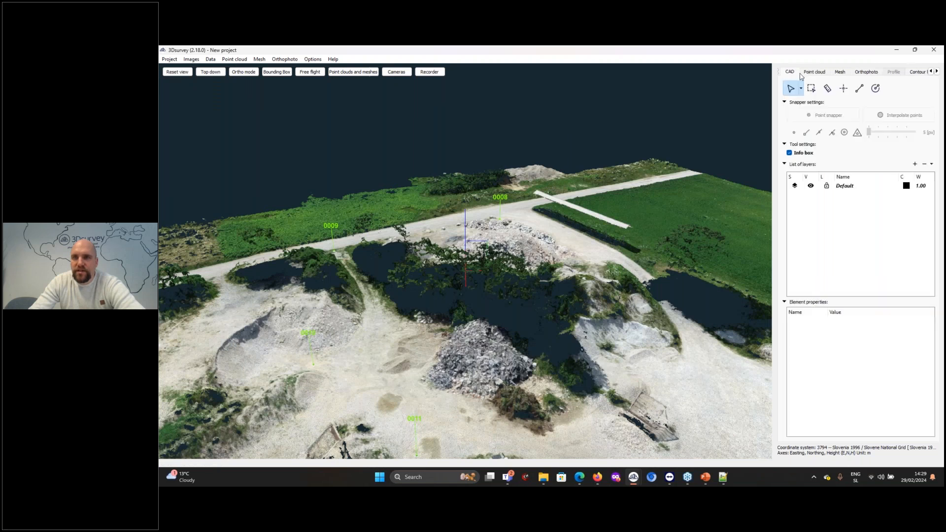
click(817, 73)
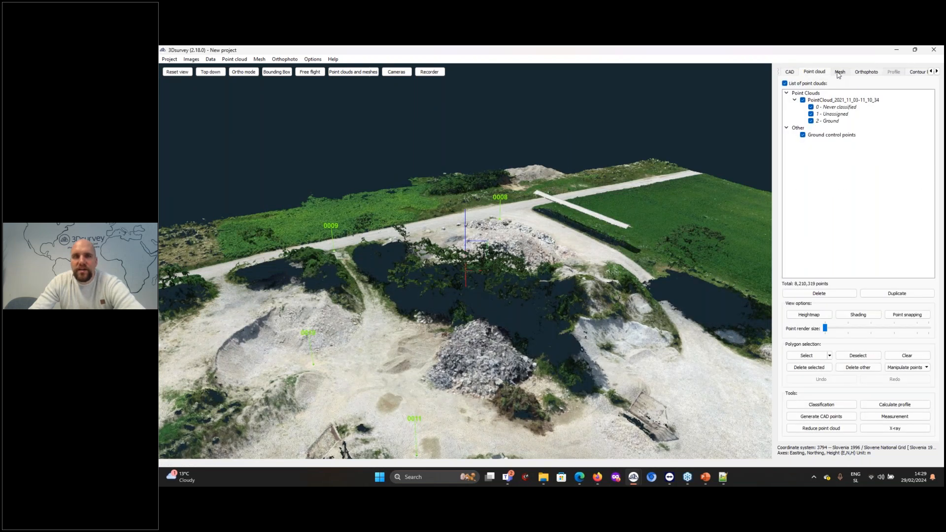
click(839, 72)
click(259, 59)
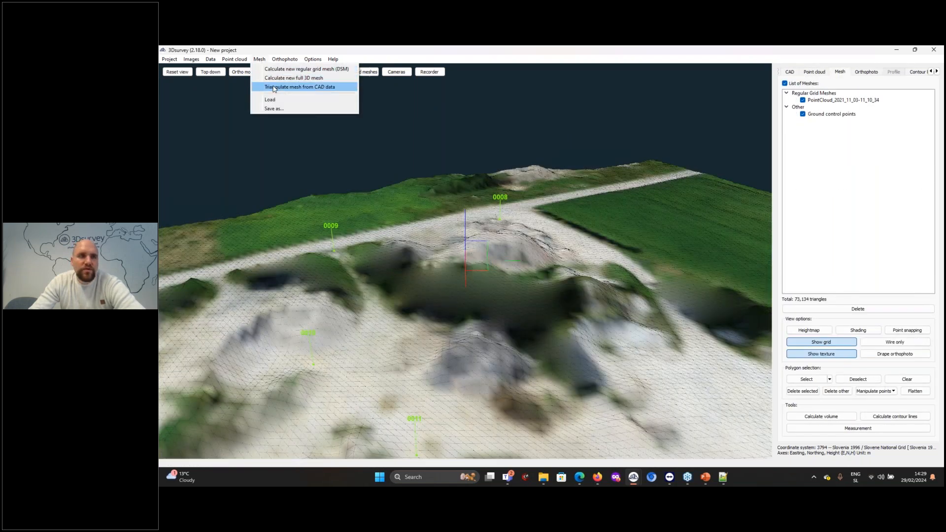
Open the project mesh_2.11.3.3Dproject from the 80-Prezentacija folder without saving the current project
click(174, 59)
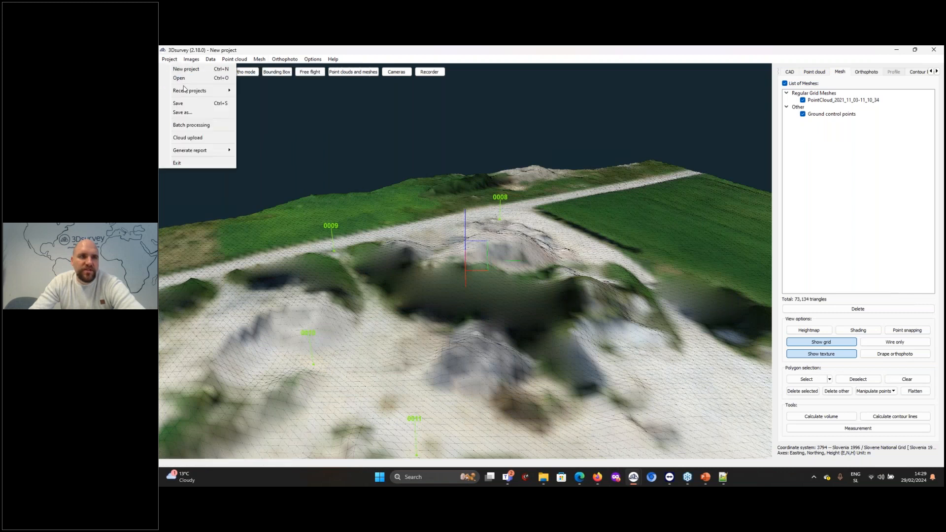
click(180, 78)
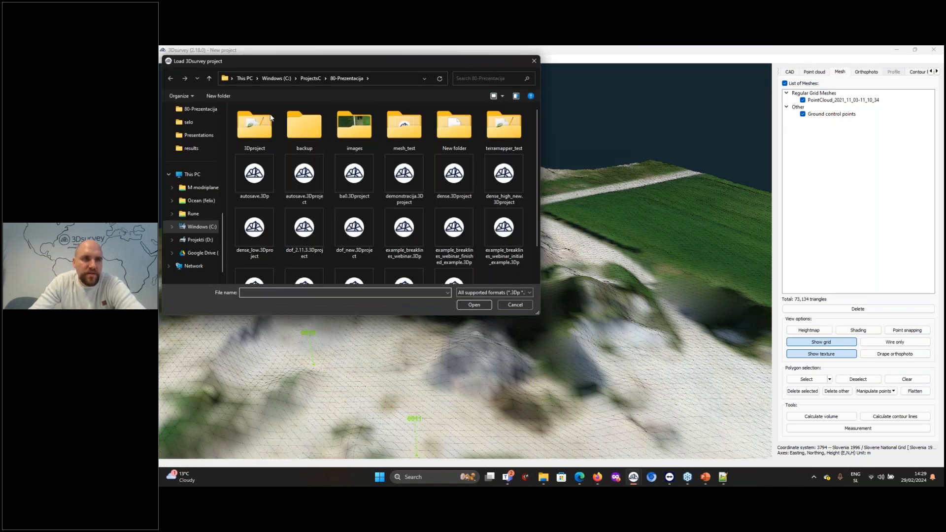
click(266, 226)
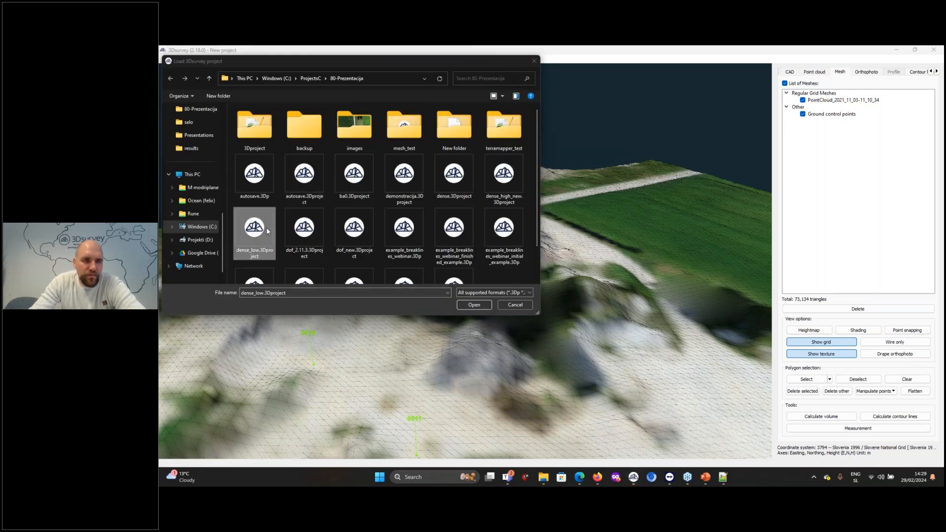
scroll(443, 236, down, 2)
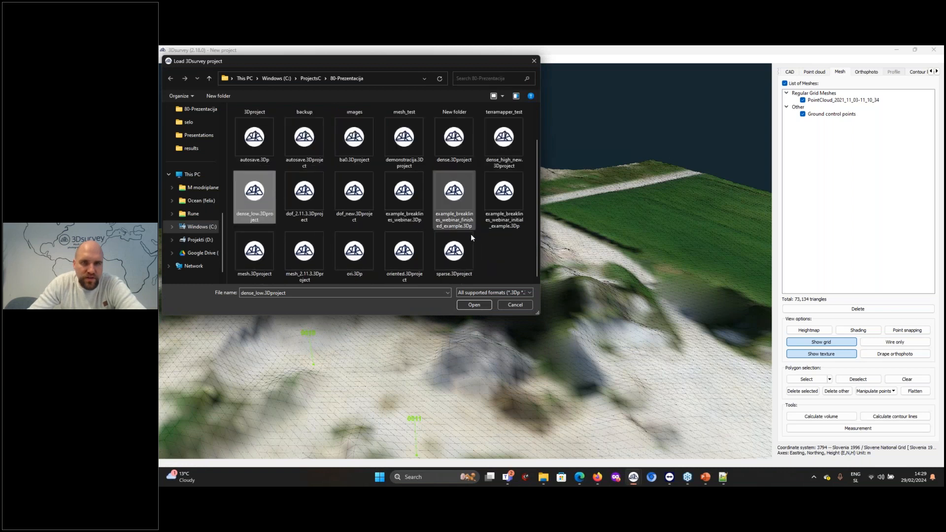
click(312, 253)
double_click(308, 254)
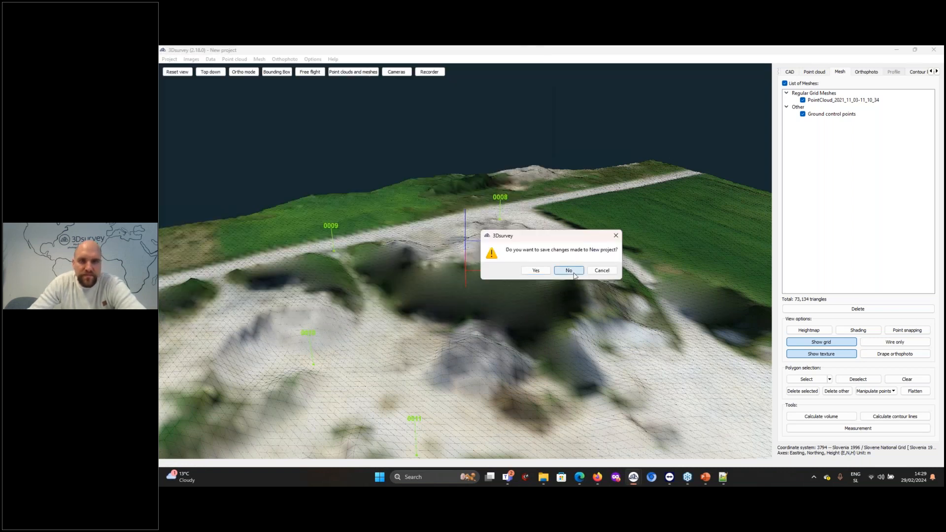
click(568, 269)
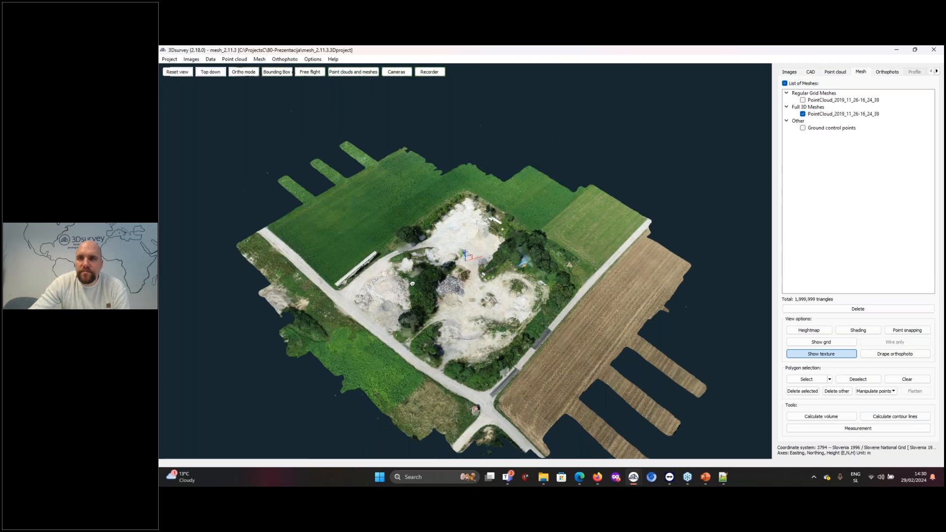
Show the regular grid mesh instead of the full 3D mesh and rename it DTM
drag(413, 284, 429, 325)
scroll(429, 326, up, 5)
scroll(429, 326, up, 5)
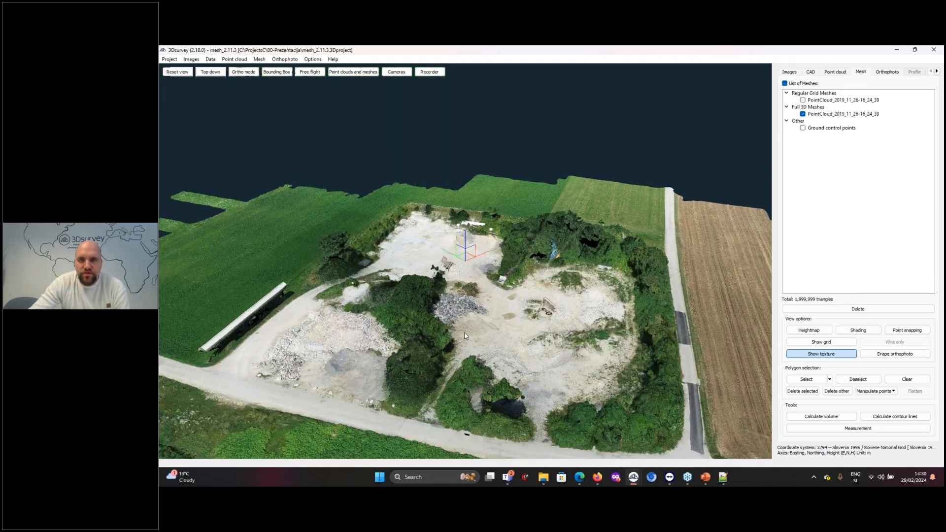
drag(503, 342, 504, 362)
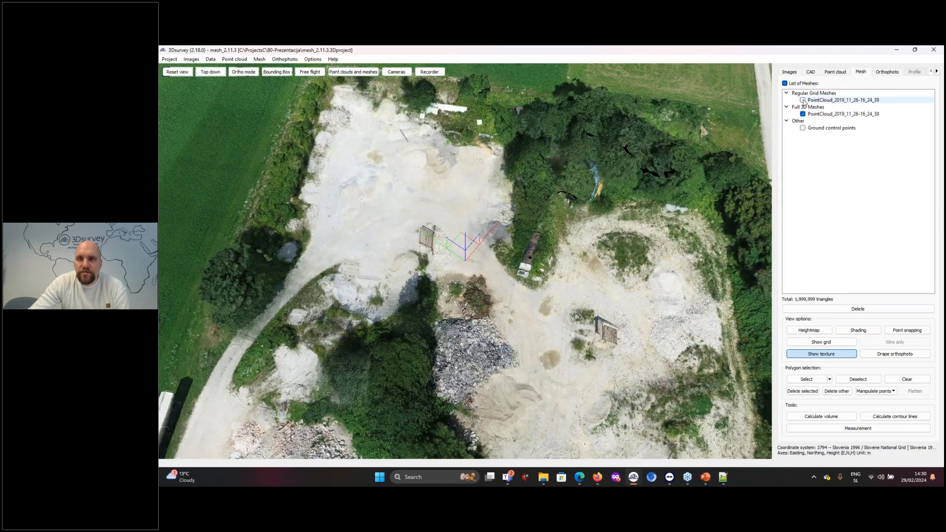
click(802, 100)
click(803, 114)
double_click(822, 100)
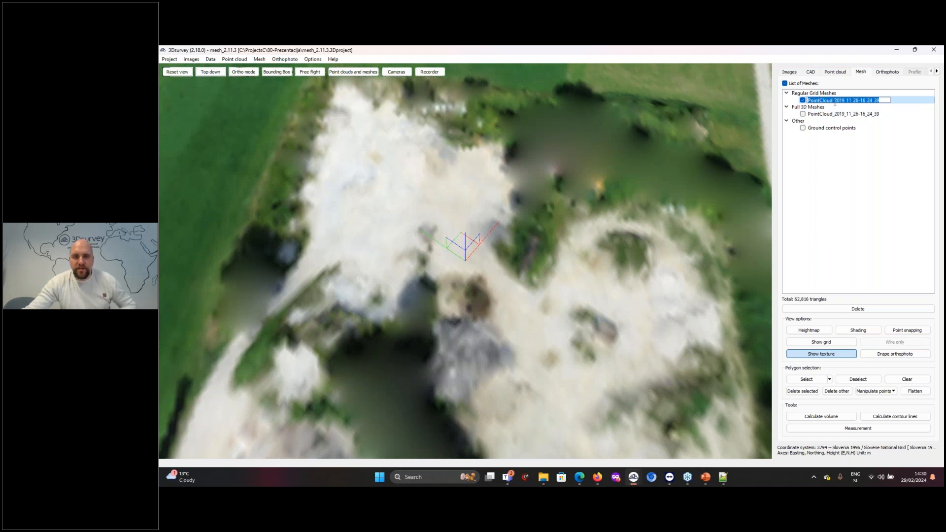
text(DTM)
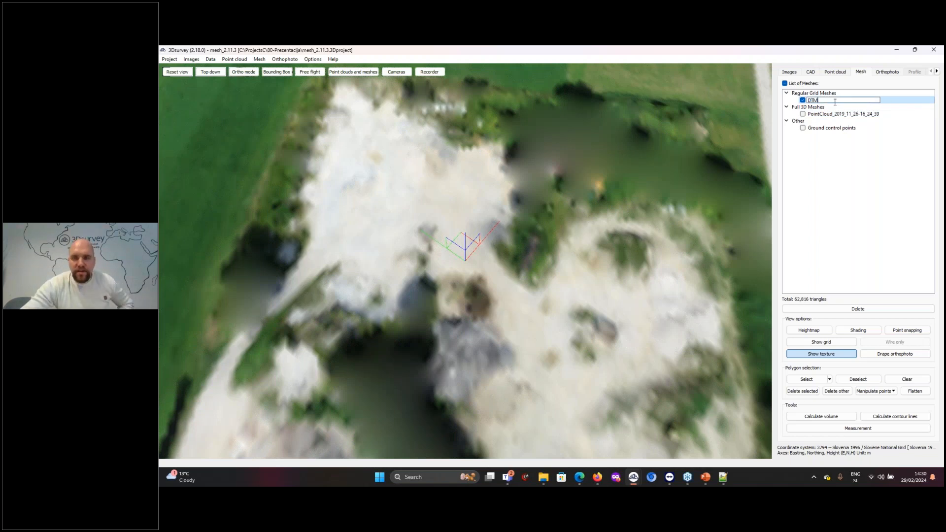
key(Return)
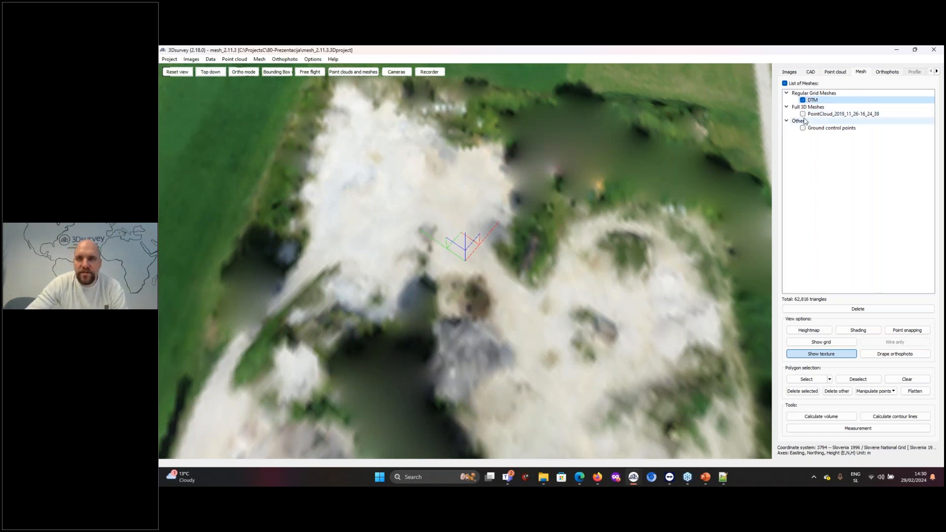
Show the triangle grid on the DTM mesh and inspect it over the gravel mounds
drag(422, 268, 494, 321)
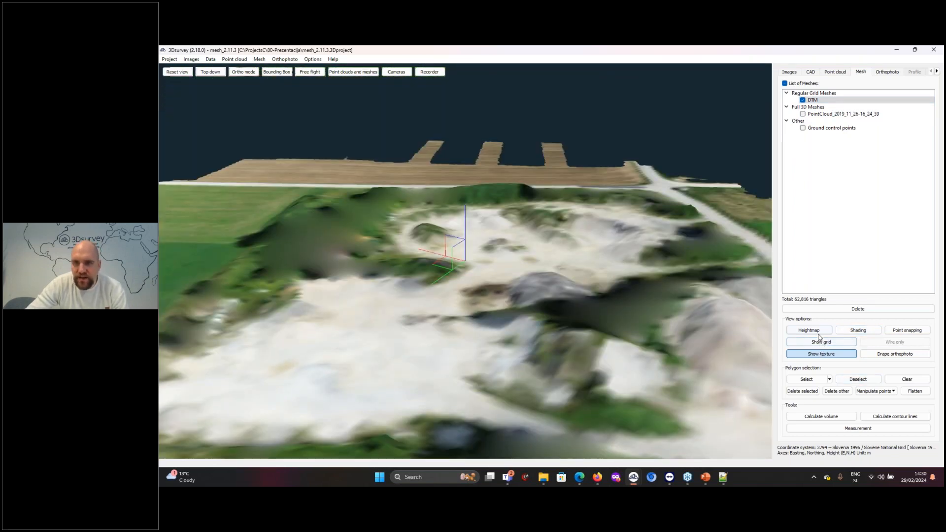
click(819, 342)
scroll(308, 353, up, 3)
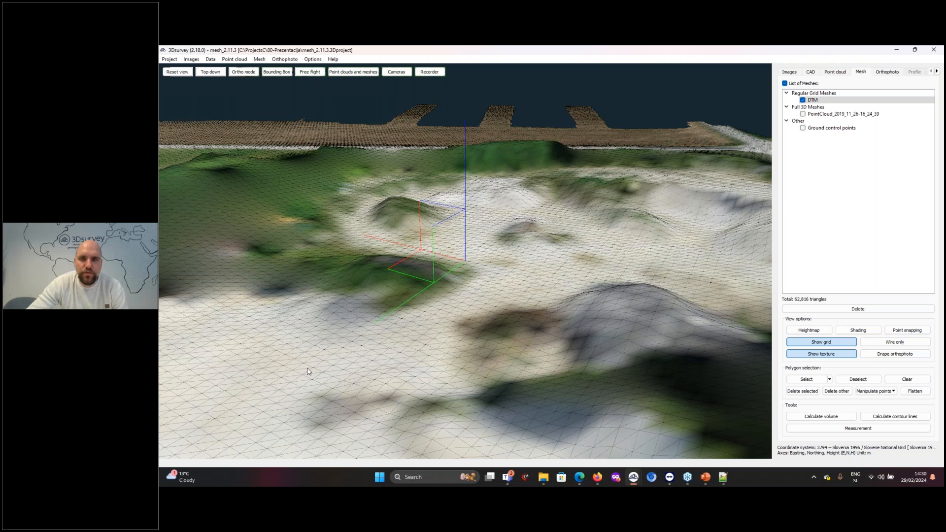
drag(307, 372, 330, 387)
Display the full 3D mesh in place of the DTM and examine its detail along the trees and gravel
click(802, 114)
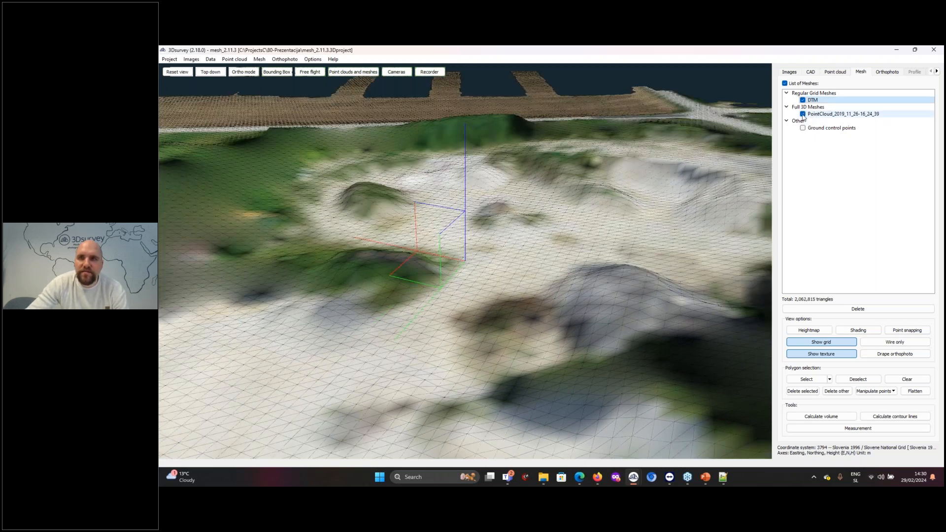
click(804, 100)
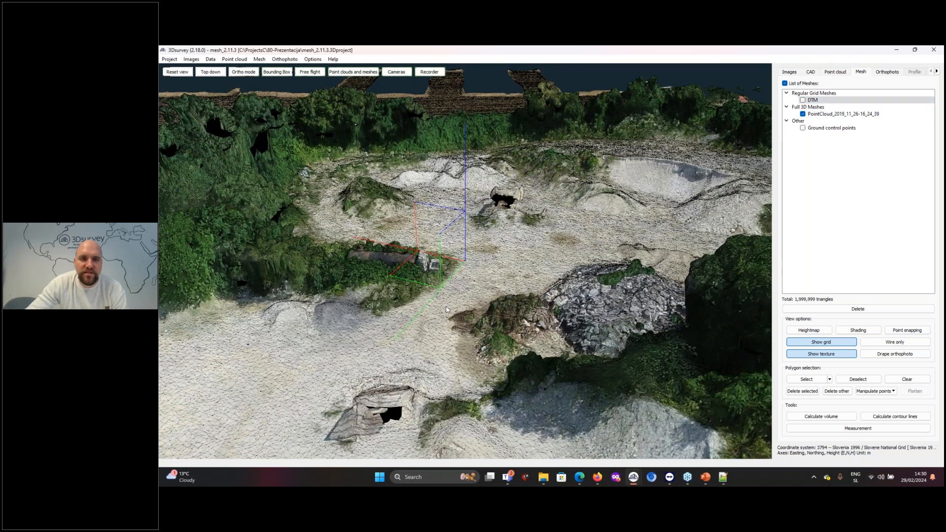
drag(447, 309, 483, 307)
scroll(427, 311, down, 3)
scroll(609, 306, up, 3)
scroll(416, 257, down, 3)
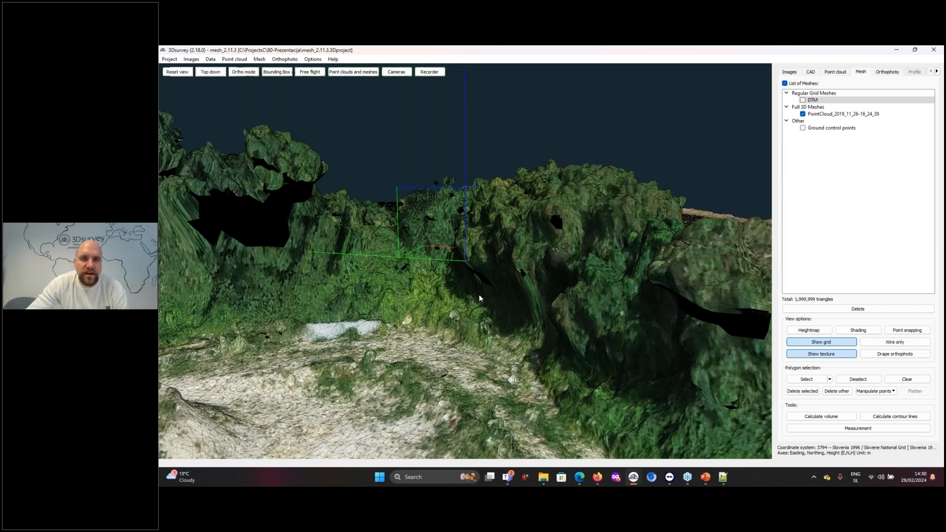
scroll(479, 298, up, 5)
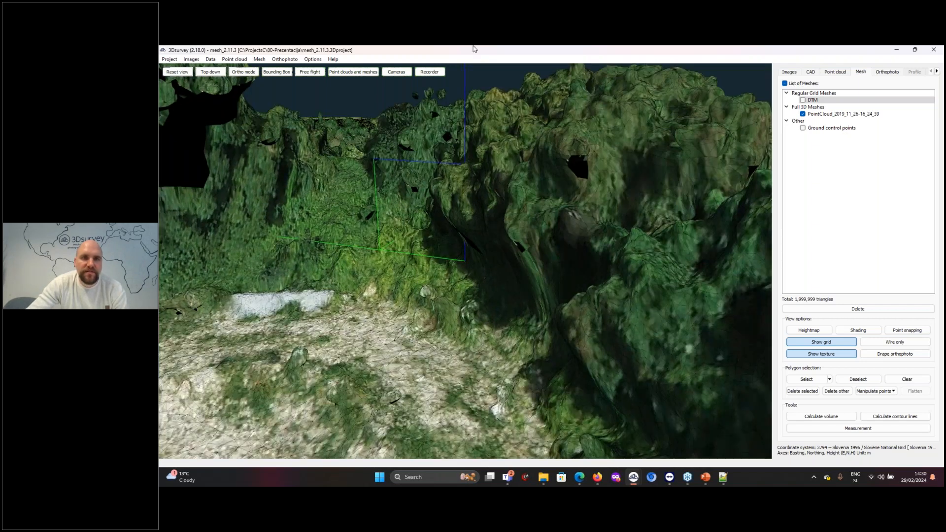
Compare the DTM with the full 3D mesh in the vegetated area, and view the full mesh around the road junction
click(802, 100)
click(802, 113)
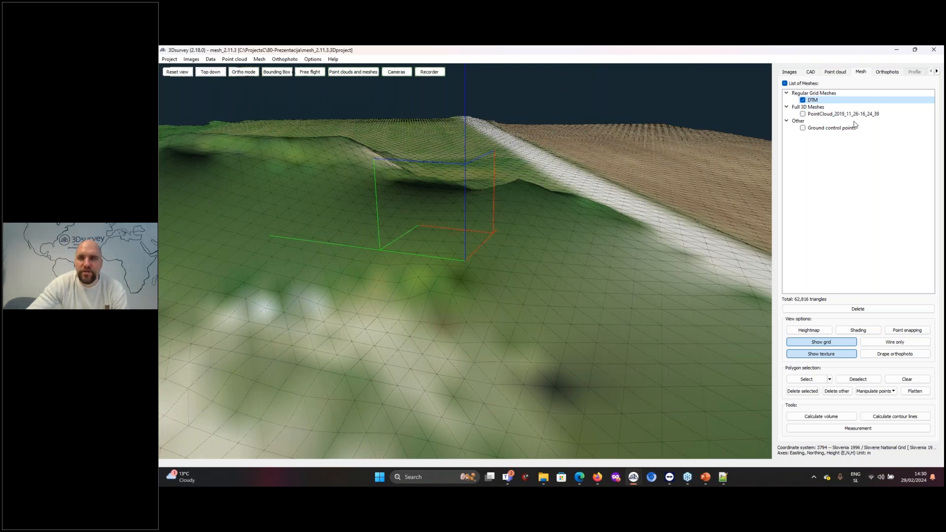
click(802, 114)
click(803, 100)
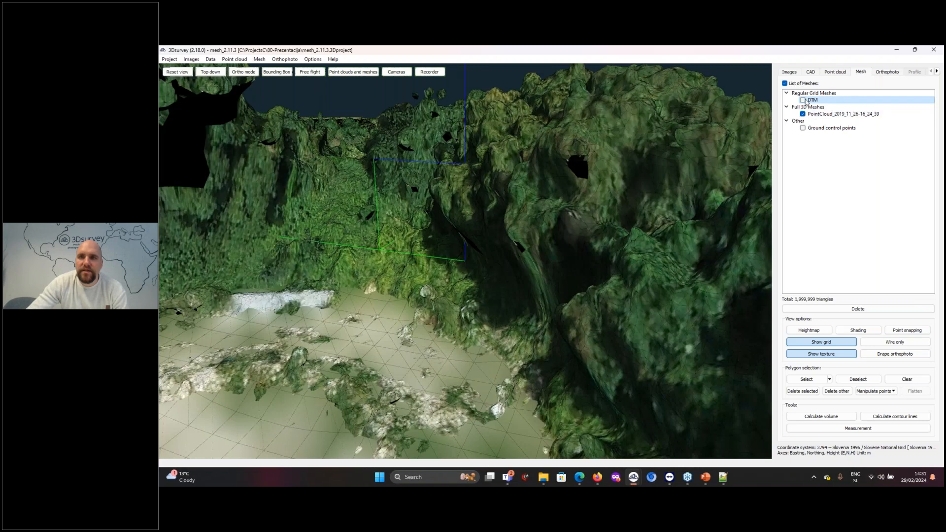
scroll(389, 167, down, 6)
drag(376, 215, 484, 276)
right_drag(370, 143, 450, 236)
scroll(450, 237, up, 2)
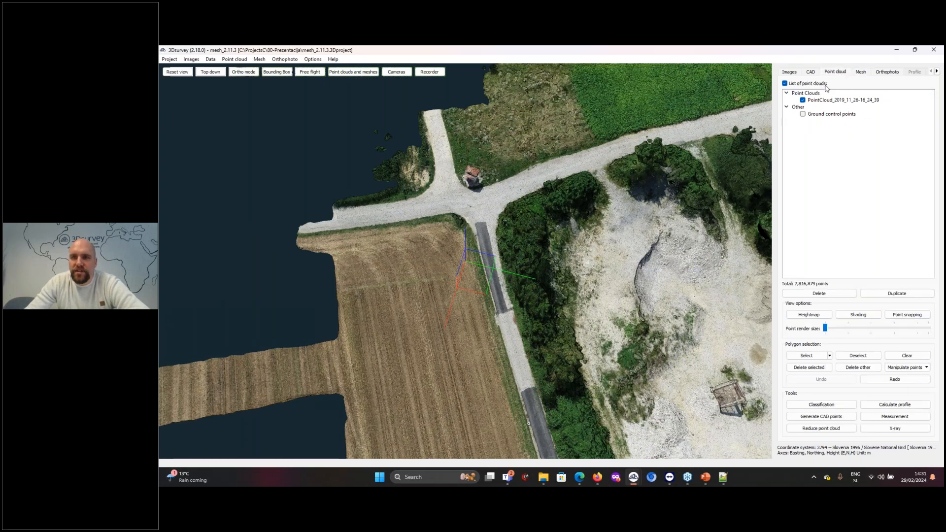
Review the file formats for saving PointCloud_2019_11_26-16_24_39 from the point cloud list, and close the save dialog without exporting
click(903, 358)
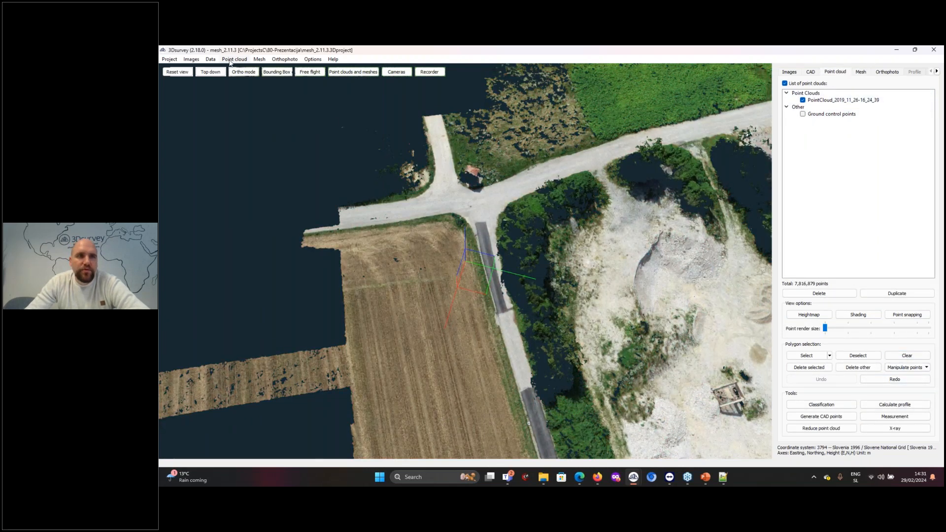
right_click(838, 100)
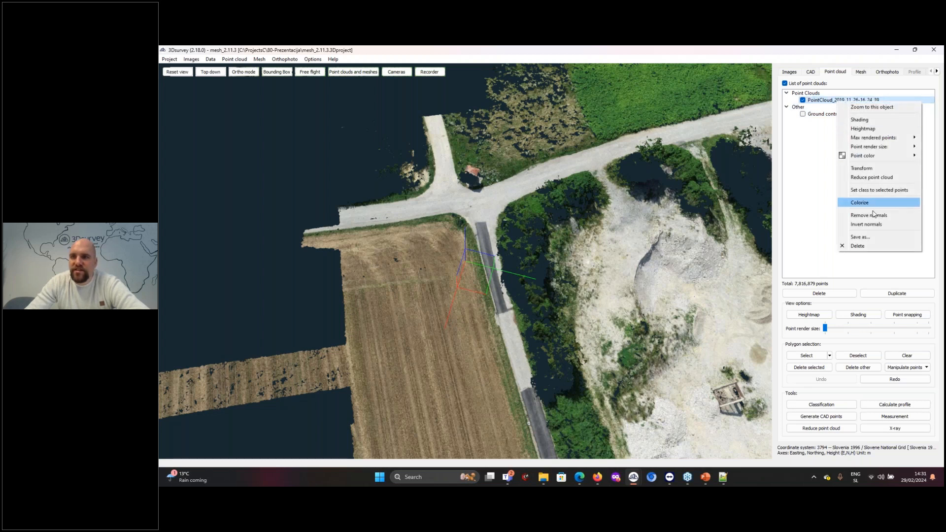
click(871, 238)
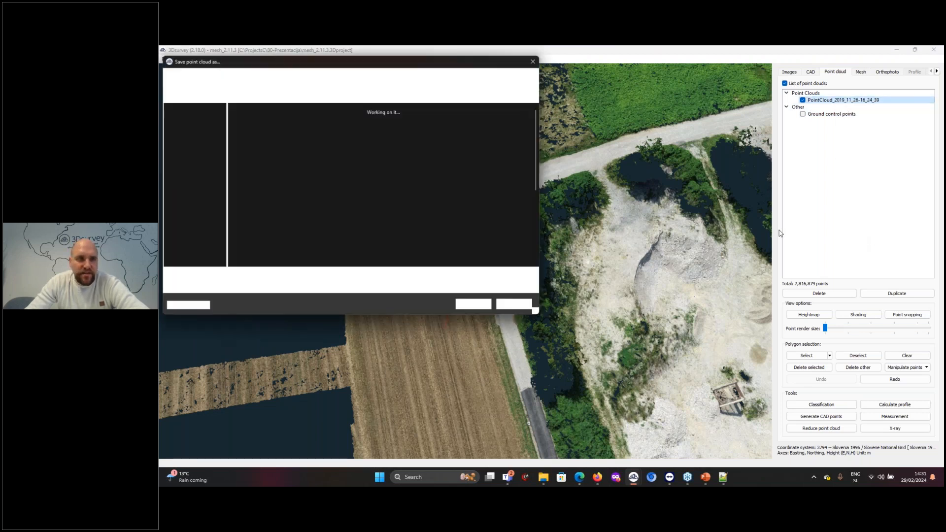
click(359, 288)
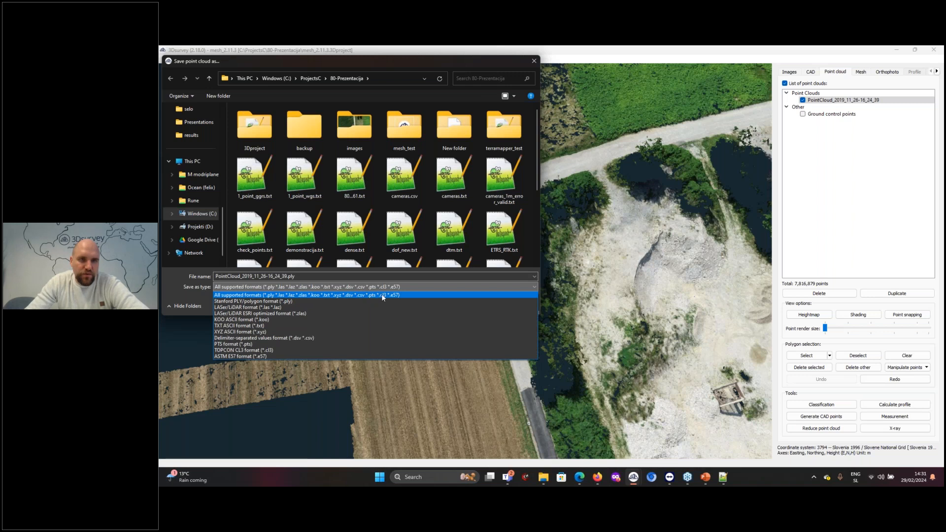
click(387, 295)
click(528, 305)
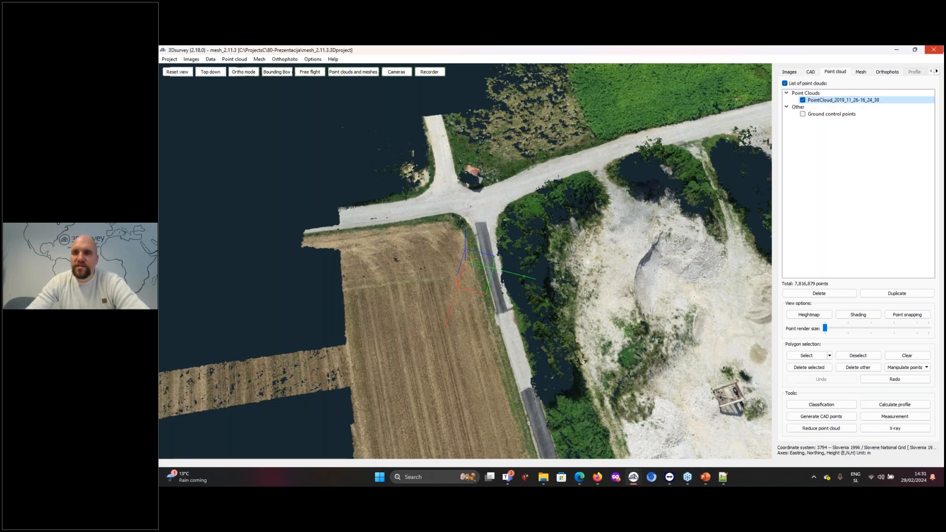
Hide the full 3D mesh and display the DTM mesh in its place around the gravel pit
click(860, 72)
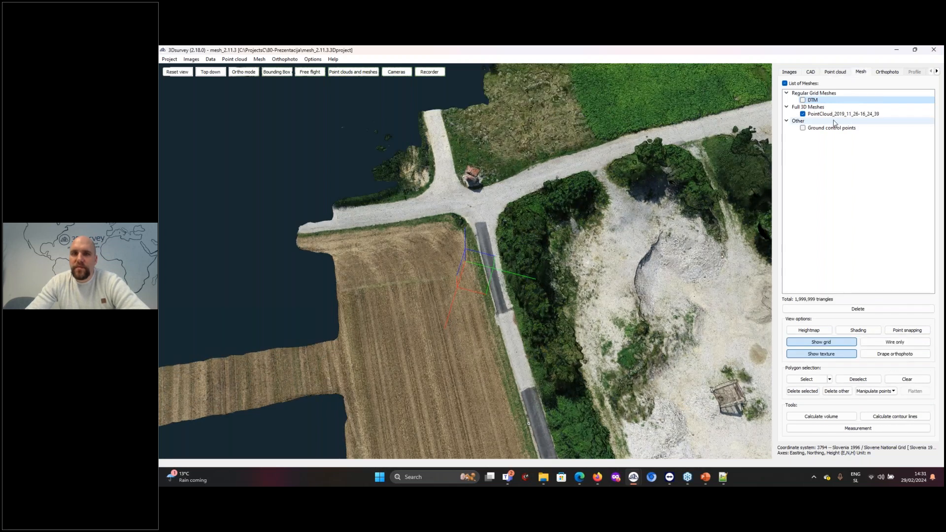
click(803, 113)
click(802, 100)
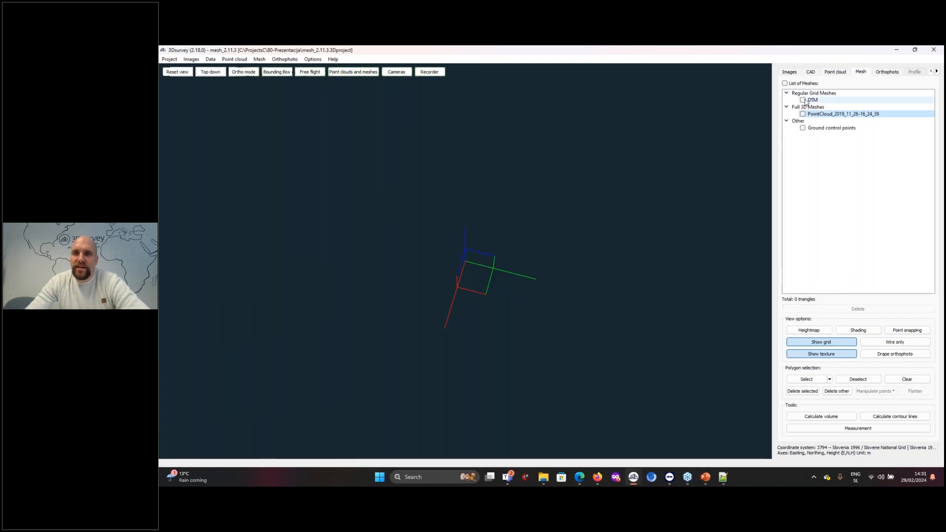
drag(671, 298, 528, 291)
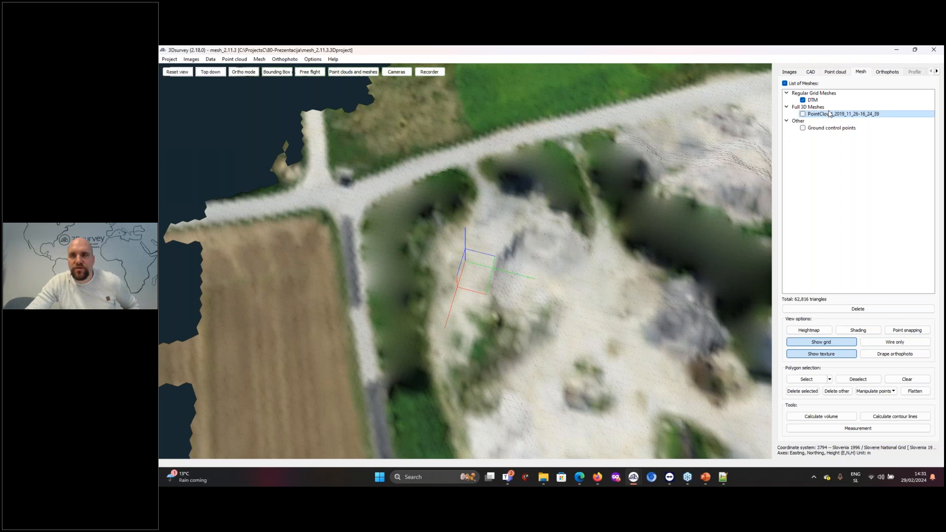
Review the save formats, tiling and georeferencing options for the cellSize1_resolution50 orthophoto, and close the save settings without exporting
click(891, 72)
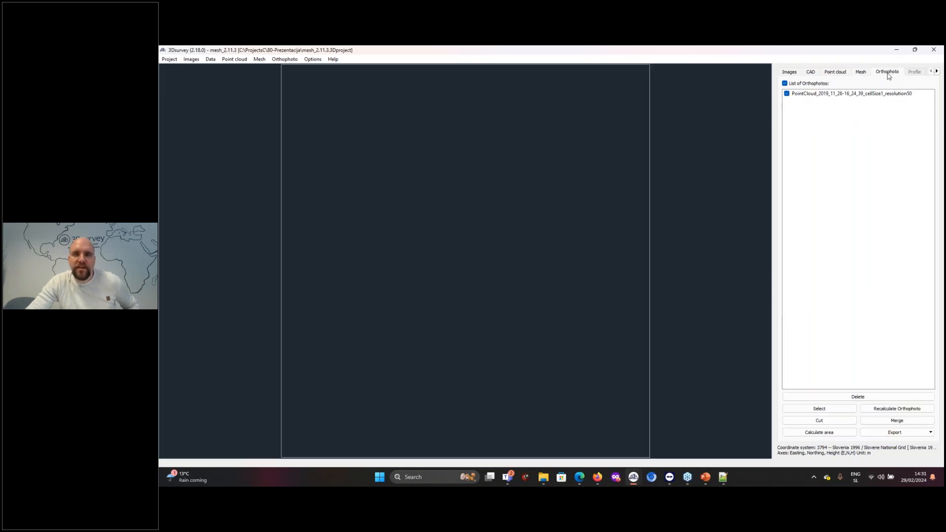
right_click(849, 97)
click(860, 108)
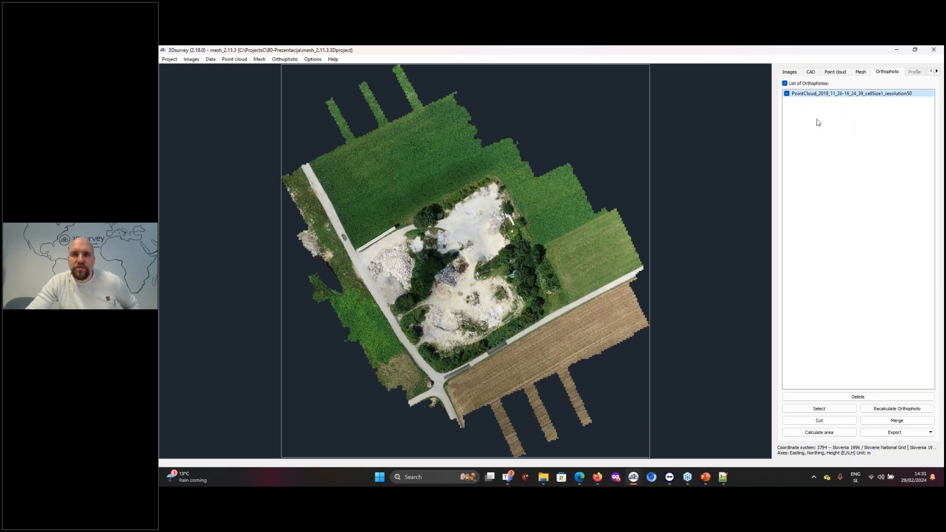
click(474, 305)
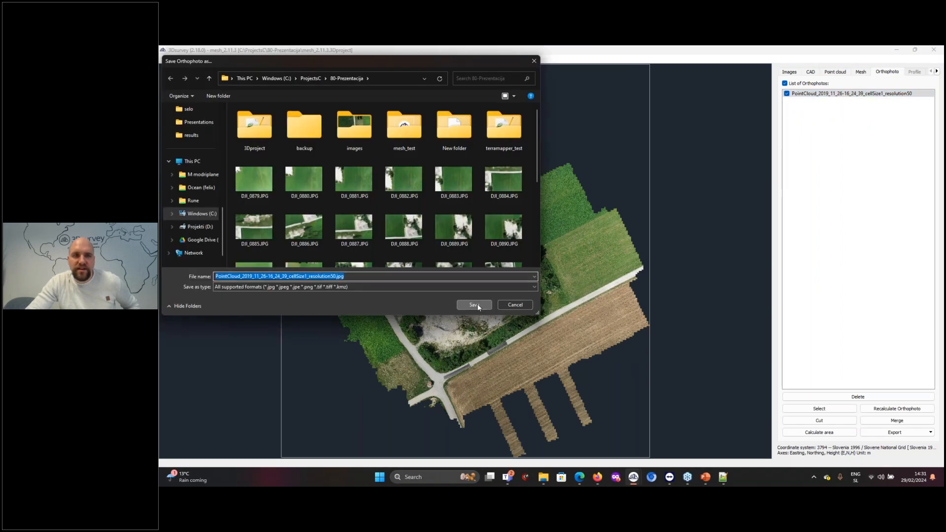
click(605, 281)
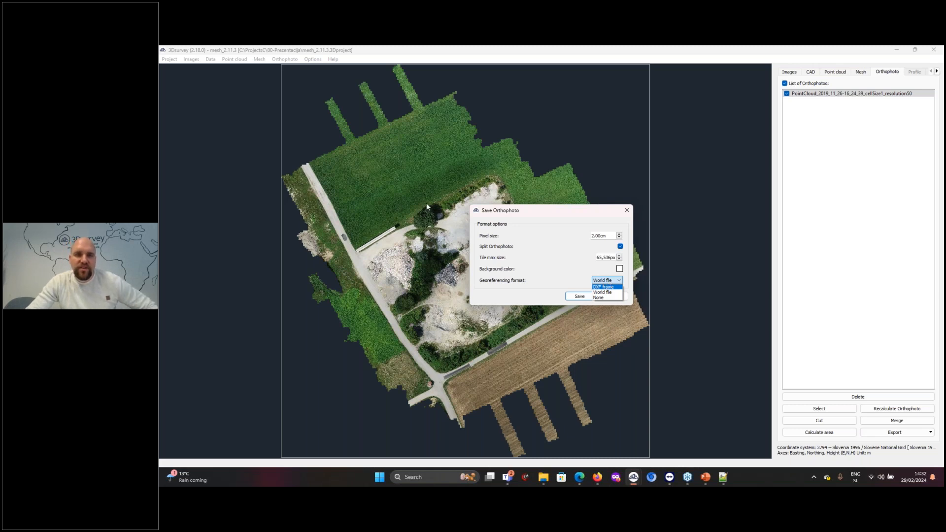
click(559, 324)
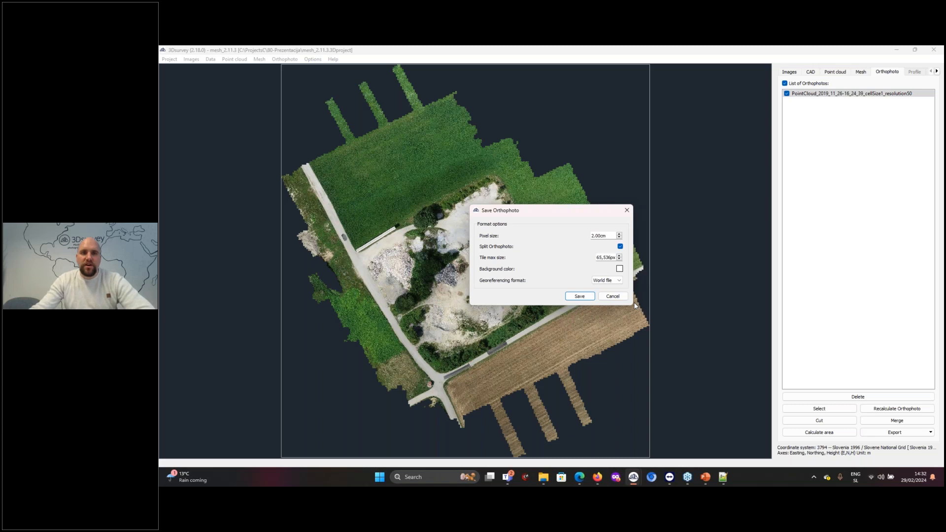
click(617, 298)
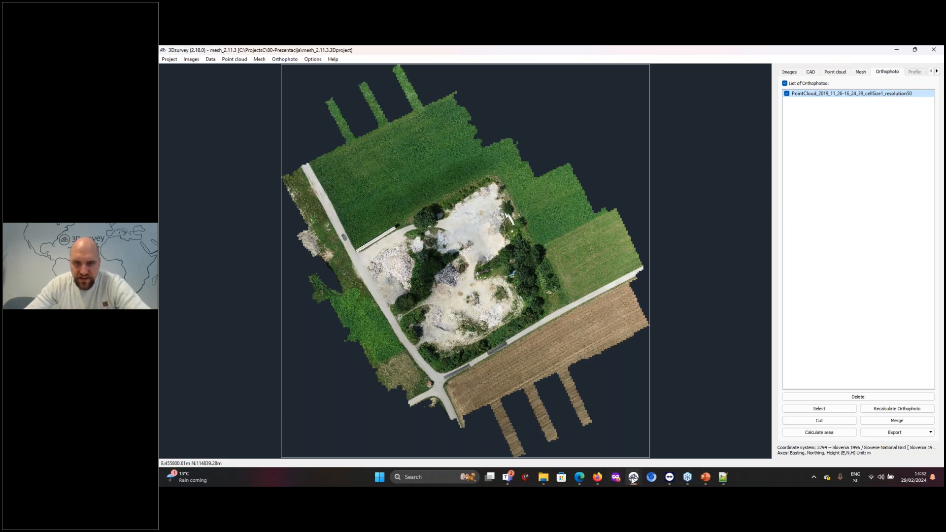
Switch to the project window loading the povrsina castle project and continue without locating its missing images
mouse_move(632, 479)
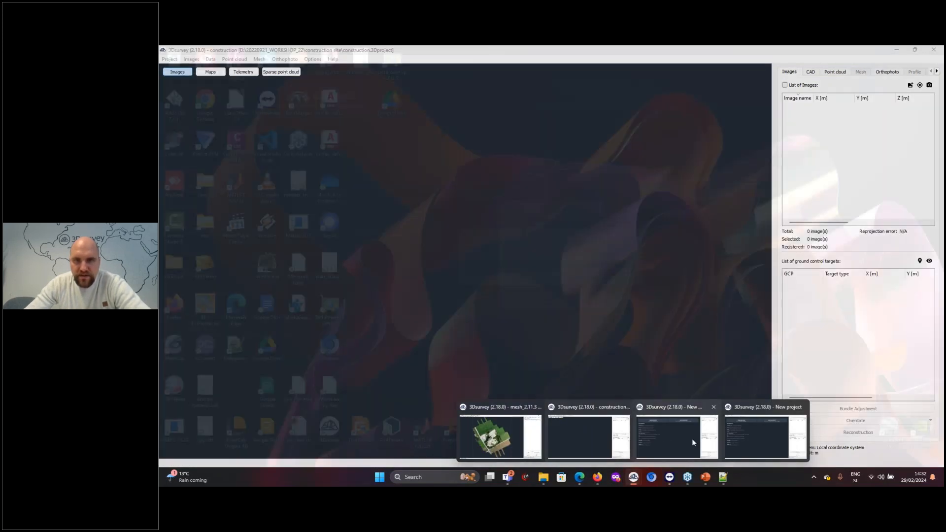
click(685, 436)
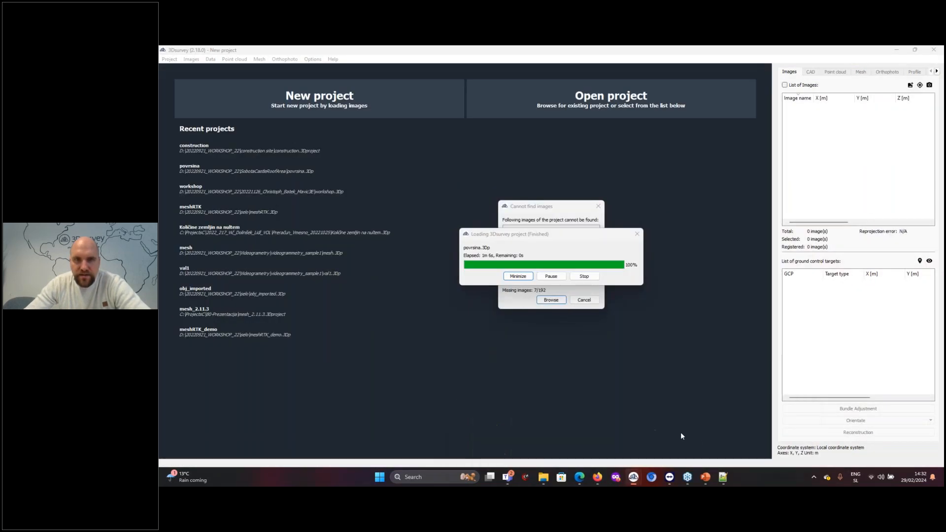
click(584, 300)
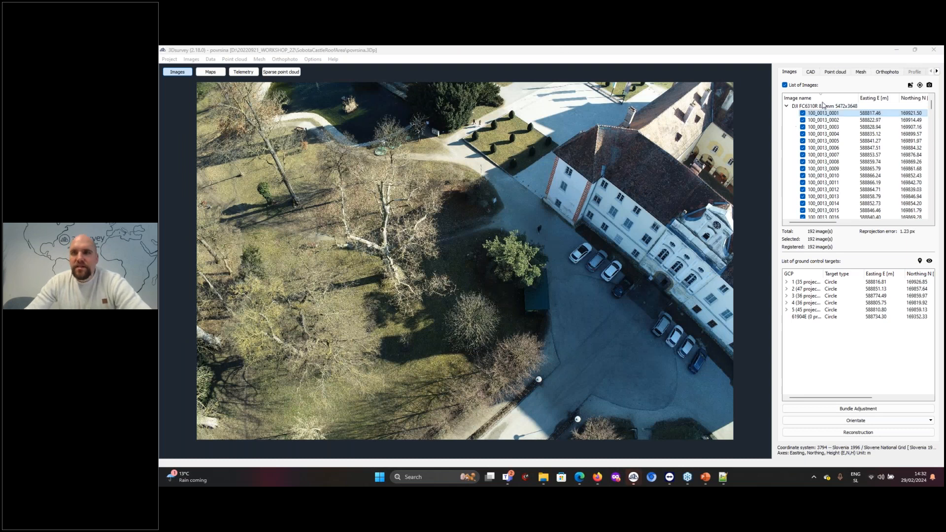
View the castle's CAD roof linework closer up over the terrain
click(811, 72)
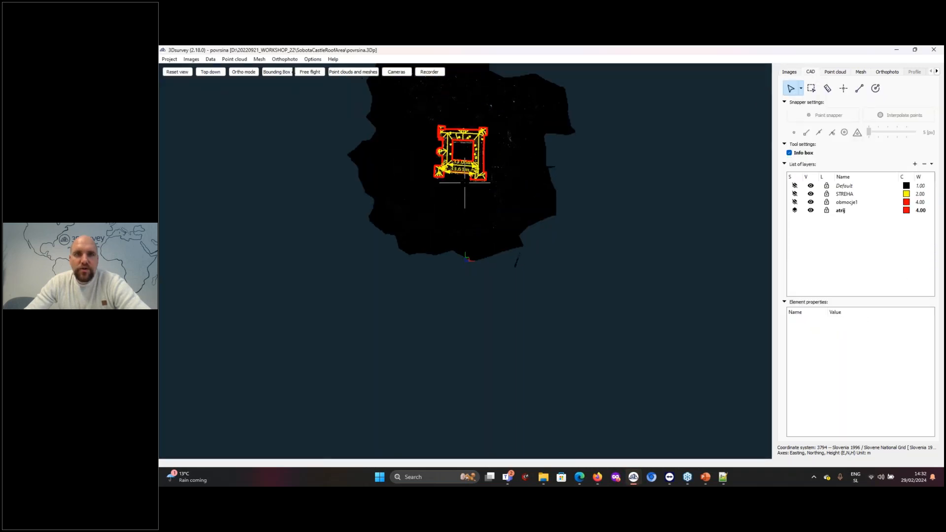
scroll(527, 221, up, 4)
scroll(527, 221, up, 4)
drag(532, 222, 555, 256)
Calculate a new texture for the dtm mesh of the castle grounds
click(861, 72)
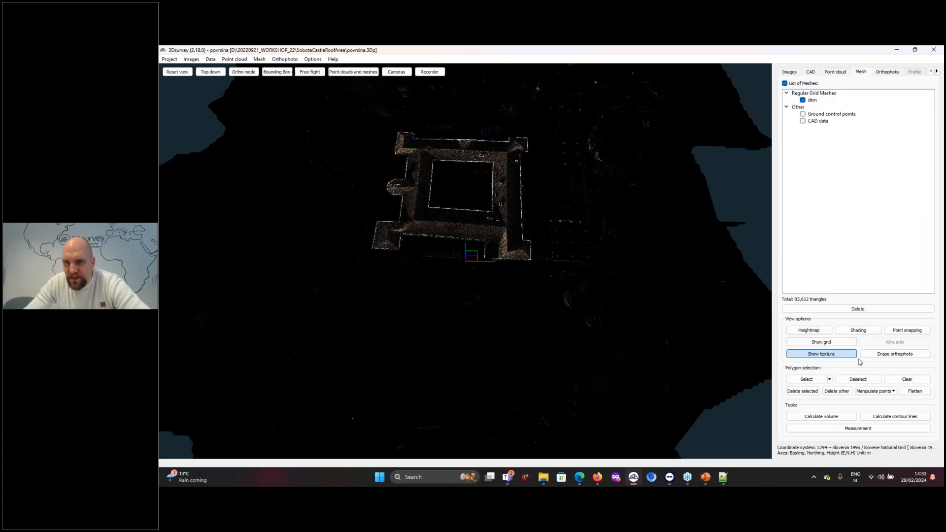
right_click(812, 102)
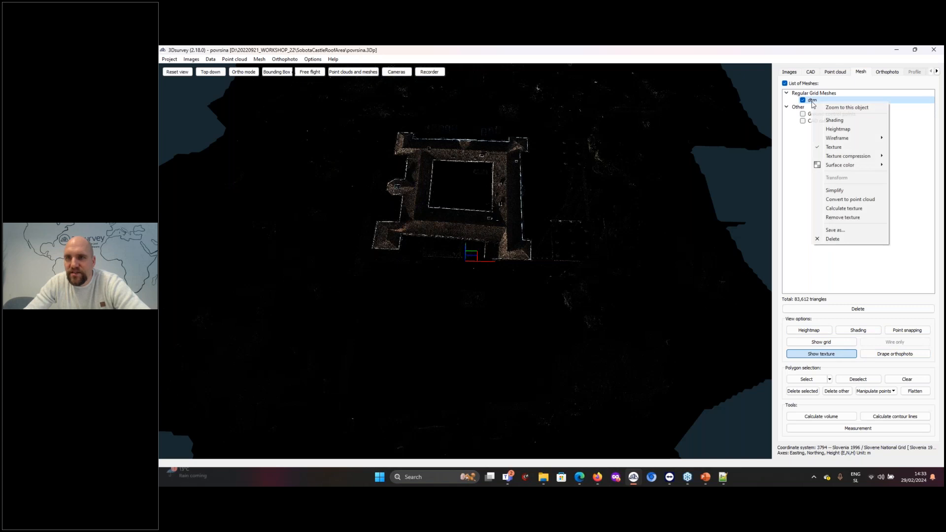
click(843, 208)
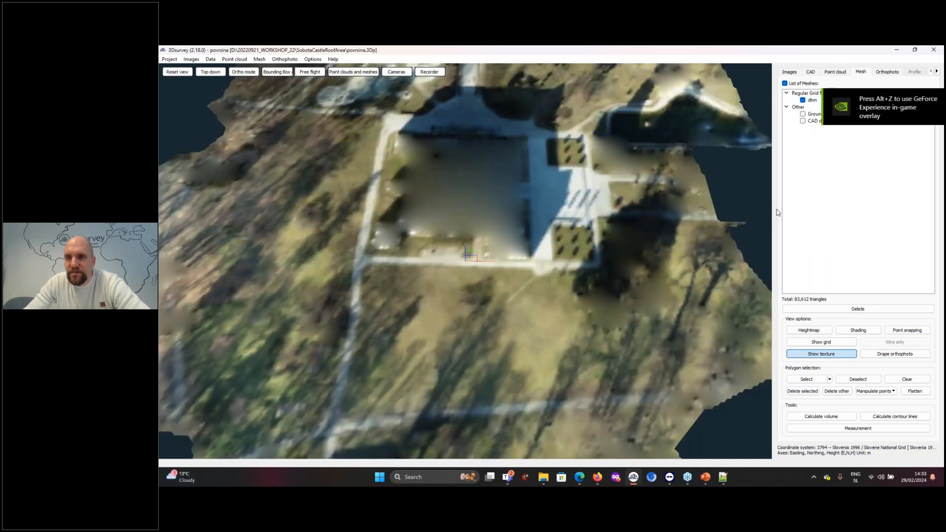
Display the PointCloud_2022_02_11-17_33_22-reduced point cloud and clear the point selection on it
click(836, 73)
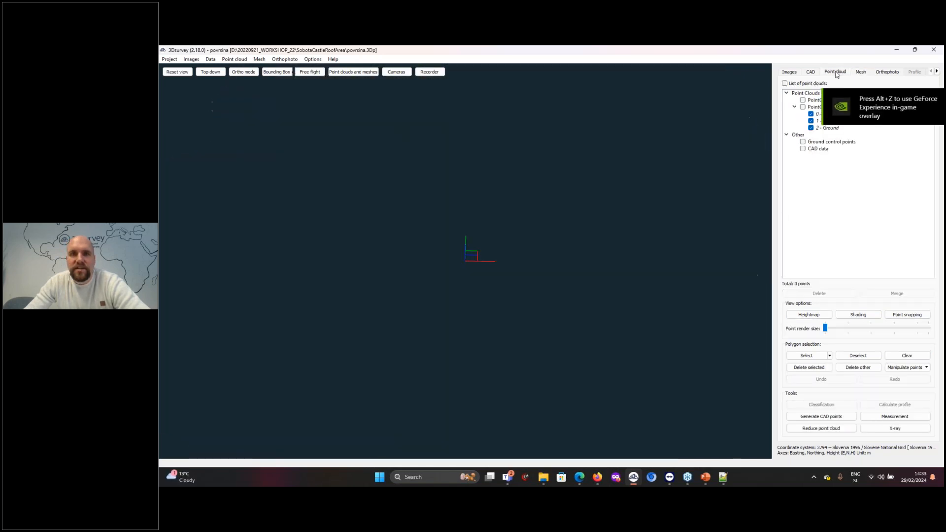
click(802, 107)
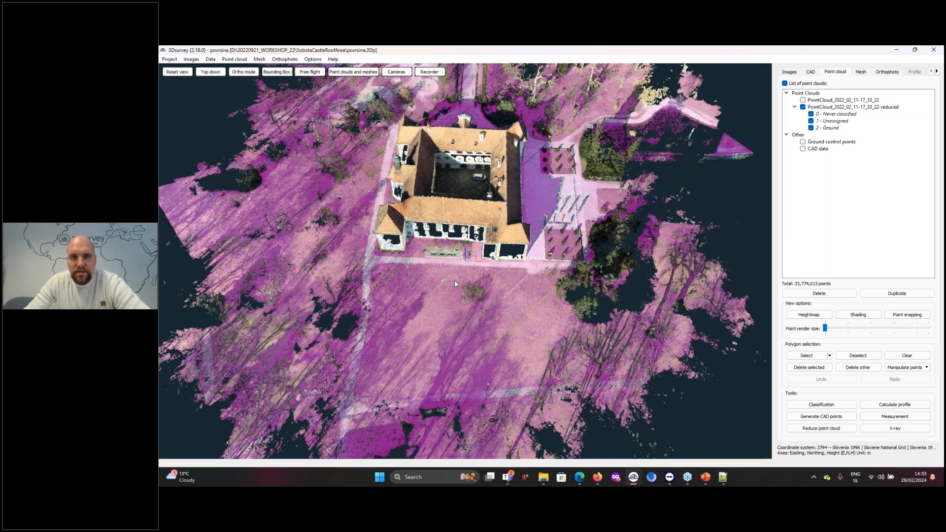
drag(455, 282, 493, 284)
right_drag(492, 285, 588, 317)
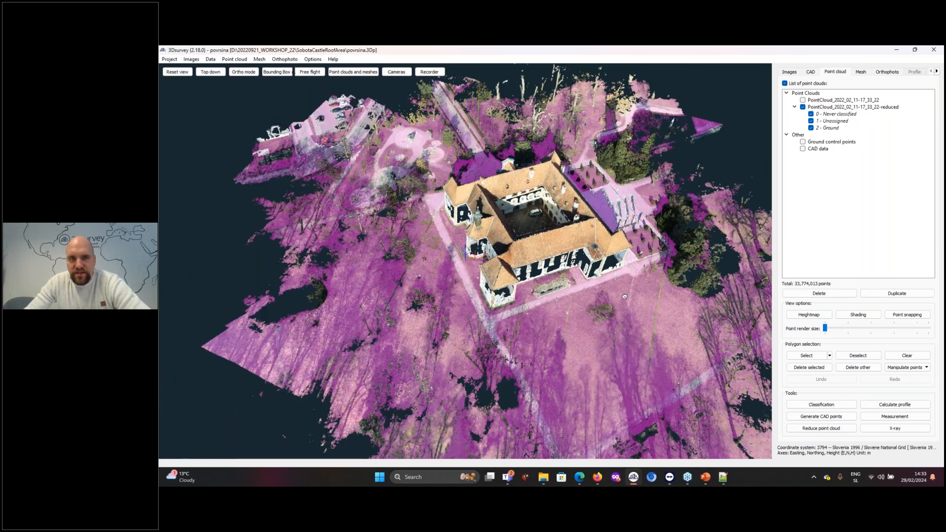
scroll(588, 320, down, 4)
drag(587, 320, 551, 308)
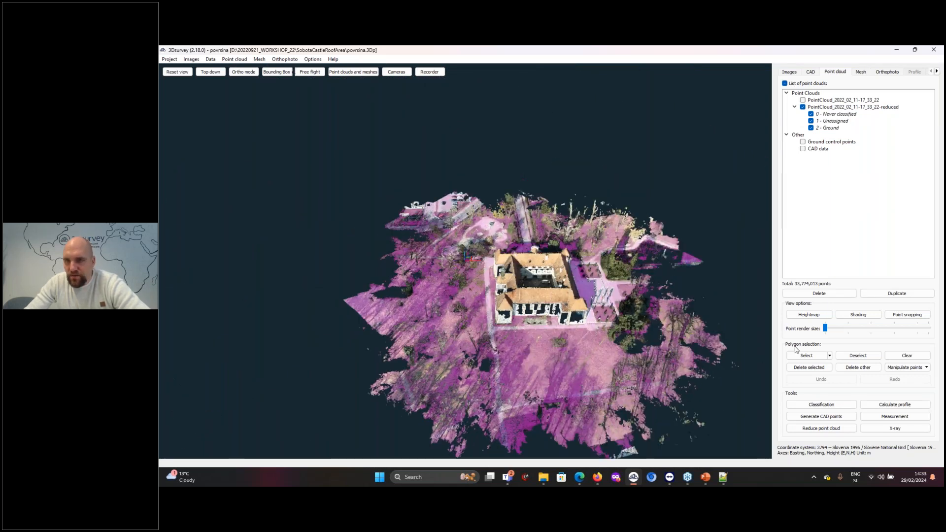
click(912, 360)
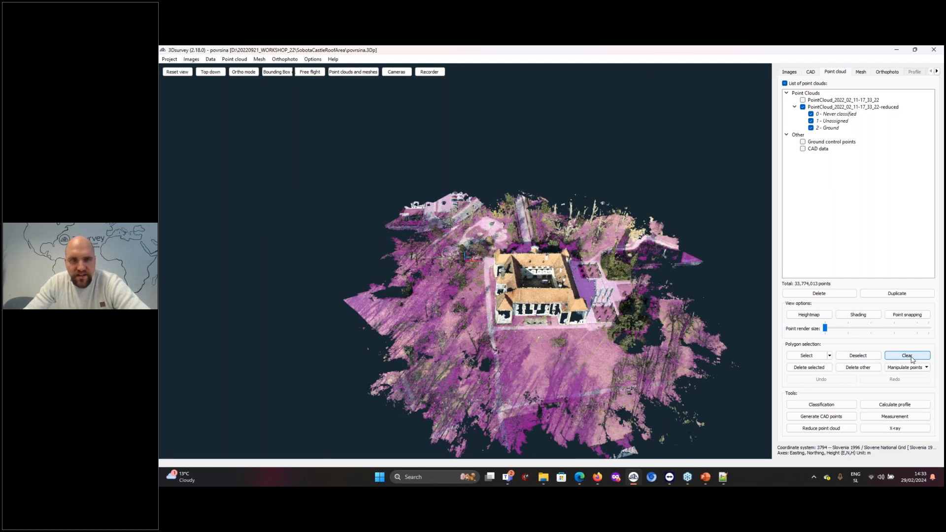
drag(596, 296, 660, 320)
Delete the existing X-ray orthophoto of the reduced castle point cloud
click(861, 72)
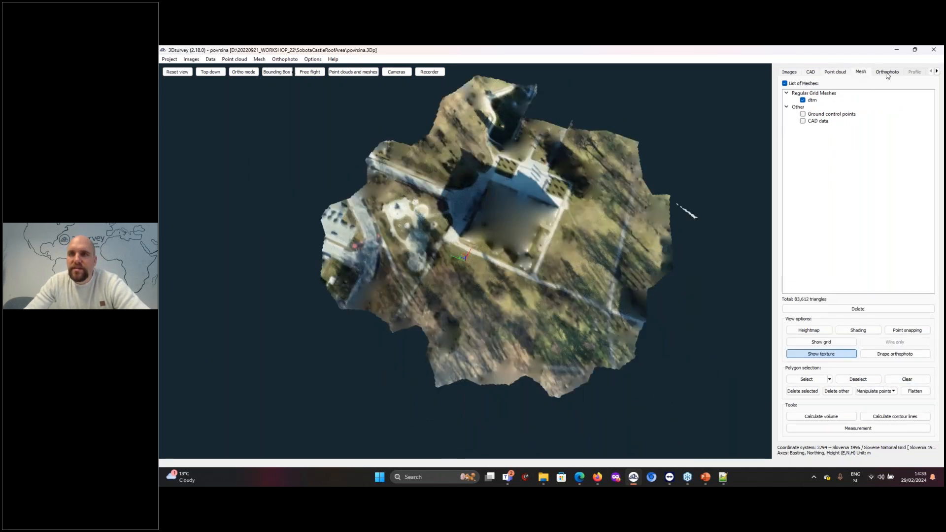
click(887, 73)
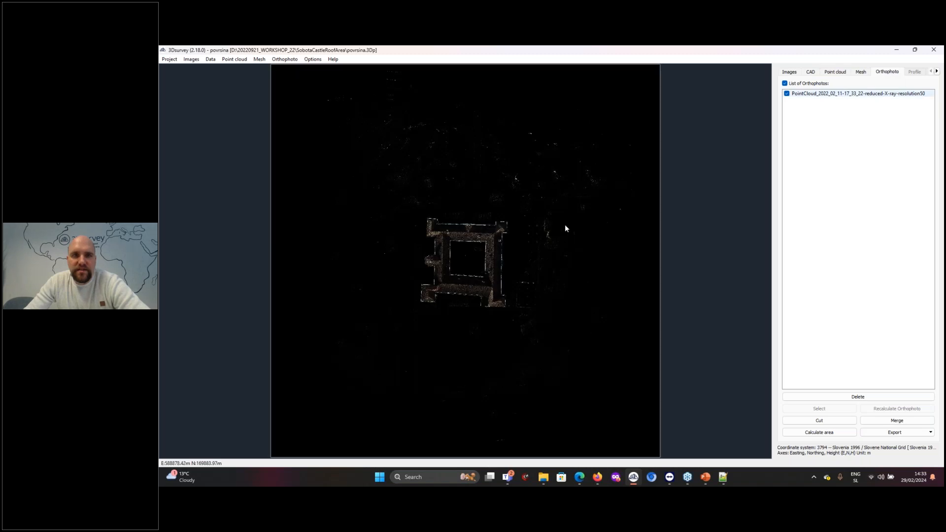
right_click(869, 93)
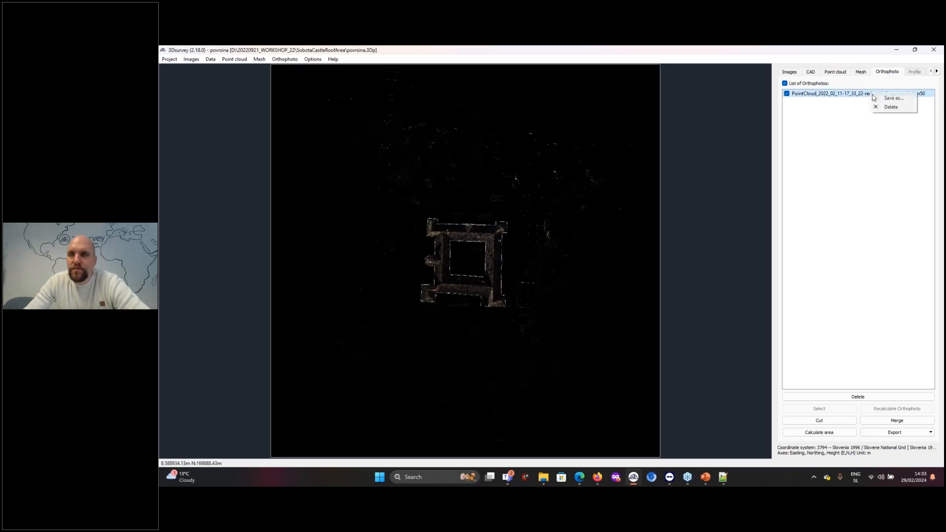
click(889, 107)
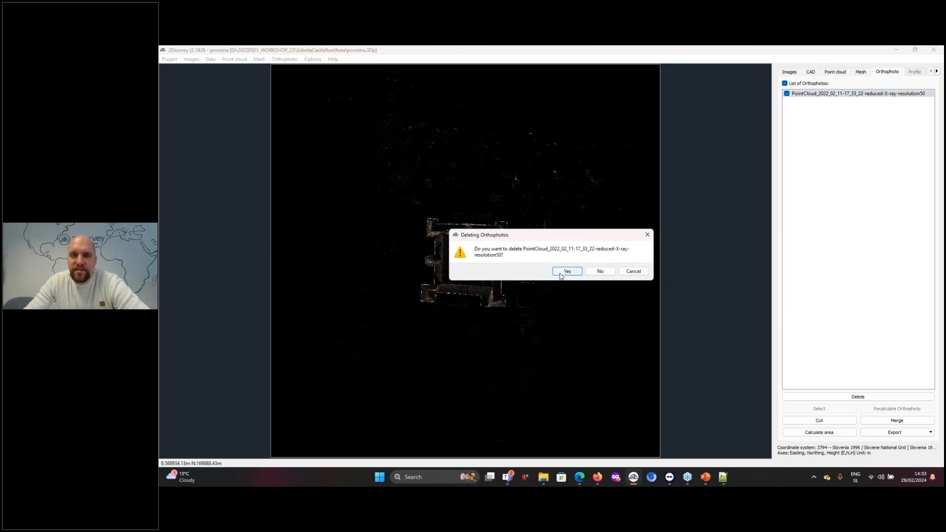
click(564, 272)
Generate an X-ray orthophoto from the reduced castle point cloud with all point classes, 2.00 cm/px resolution and 70% color transparency
click(836, 73)
scroll(439, 262, up, 3)
scroll(468, 247, up, 2)
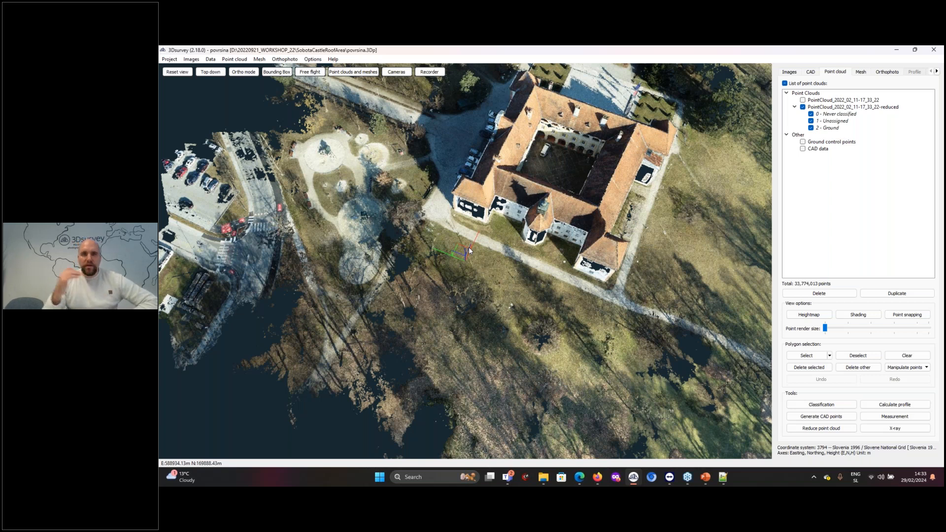
drag(646, 308, 486, 251)
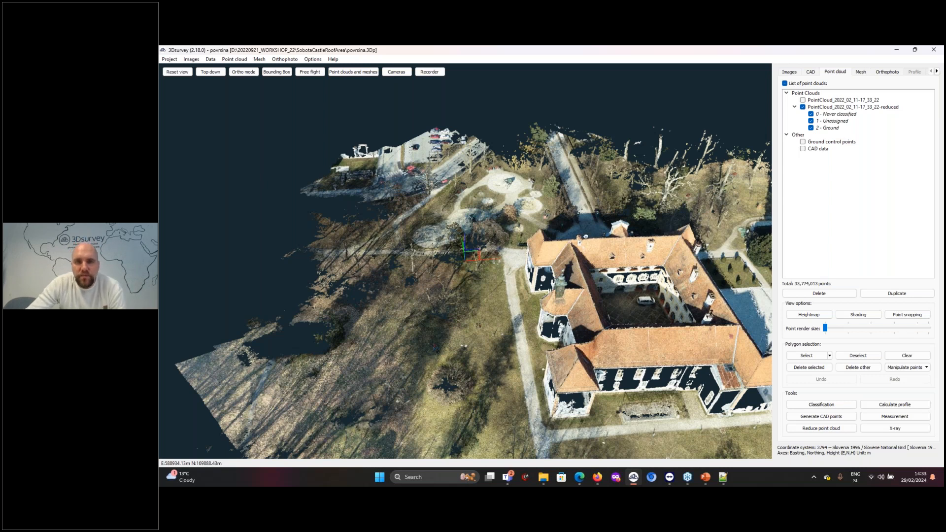
drag(729, 320, 577, 230)
right_drag(577, 229, 656, 239)
right_drag(537, 286, 581, 339)
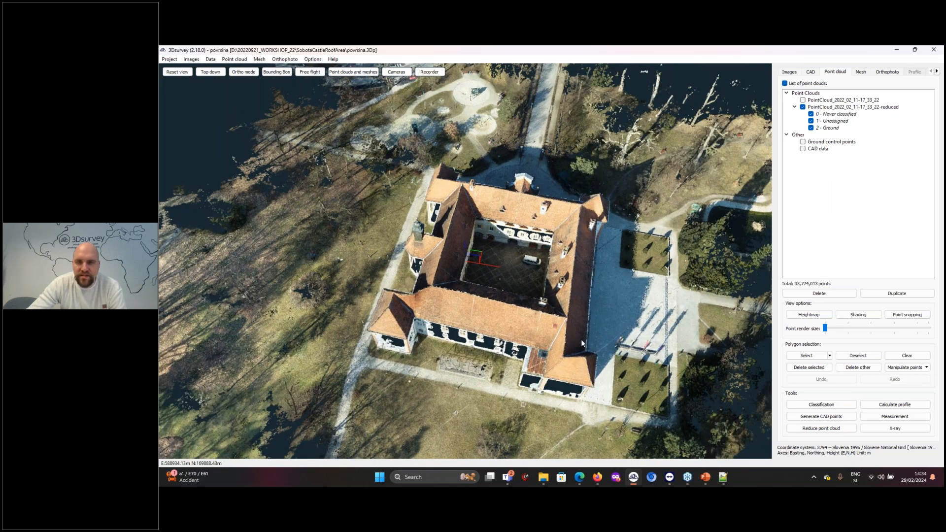
click(896, 429)
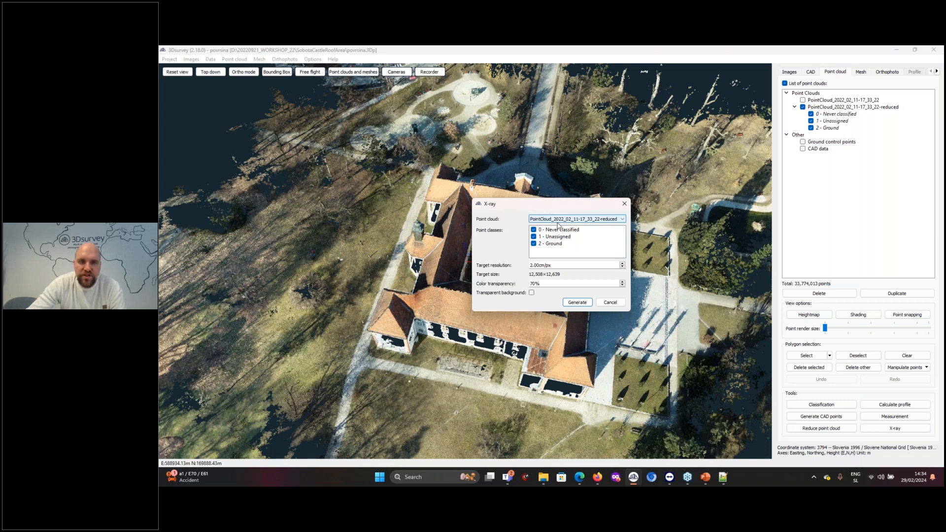
click(575, 303)
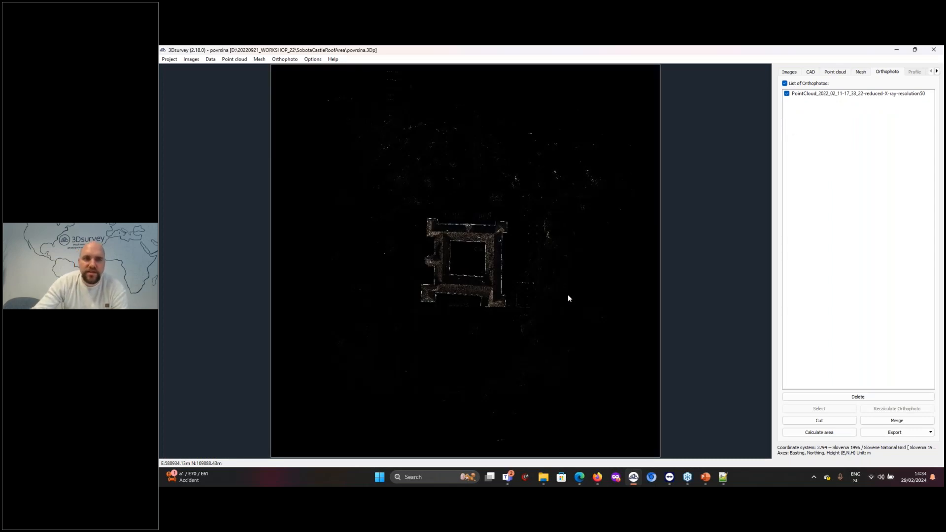
Examine the roof outlines, courtyard edges and corner towers of the castle in the X-ray orthophoto
scroll(463, 256, up, 5)
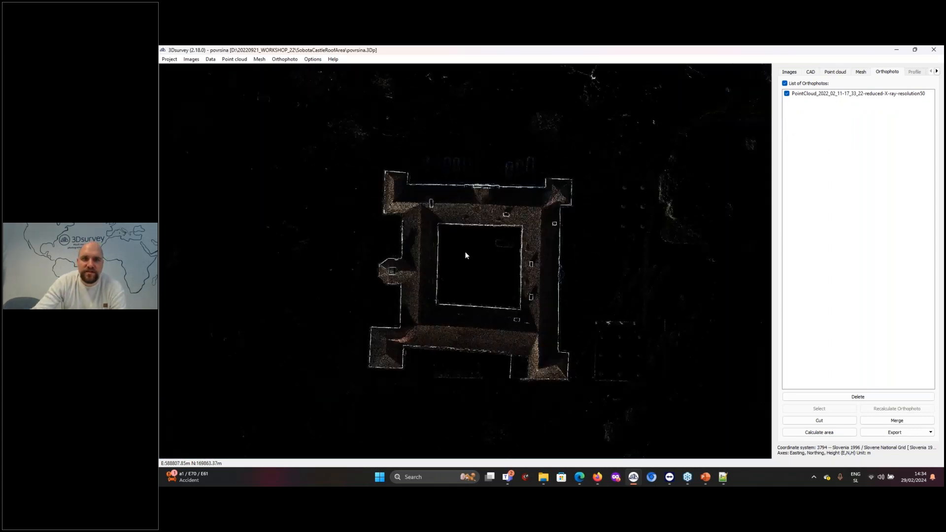
drag(458, 238, 587, 212)
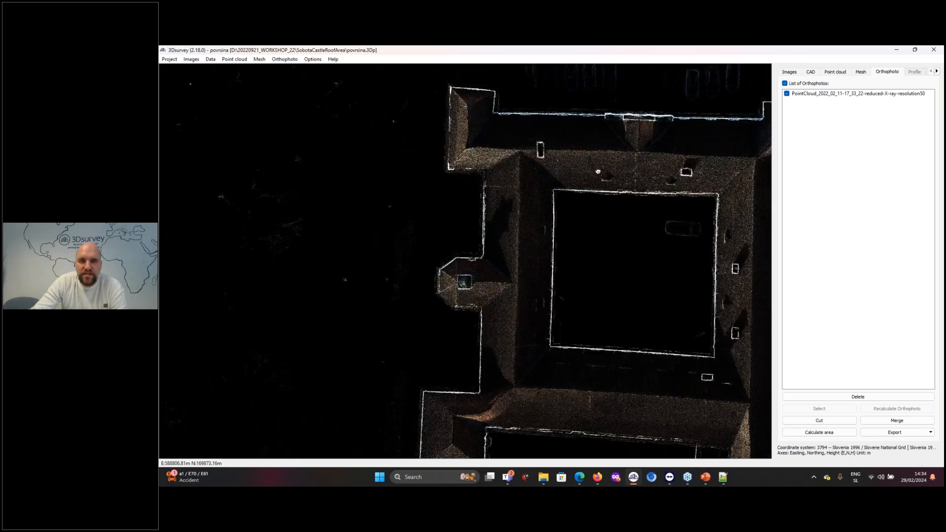
drag(598, 171, 604, 139)
drag(512, 409, 511, 336)
scroll(510, 336, up, 3)
scroll(473, 313, up, 3)
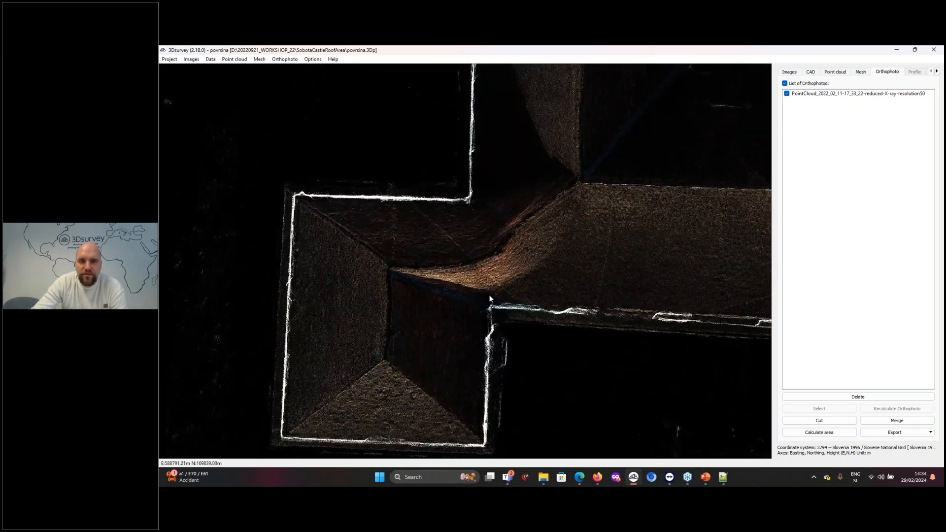
drag(537, 237, 530, 238)
drag(630, 317, 212, 94)
scroll(590, 304, down, 6)
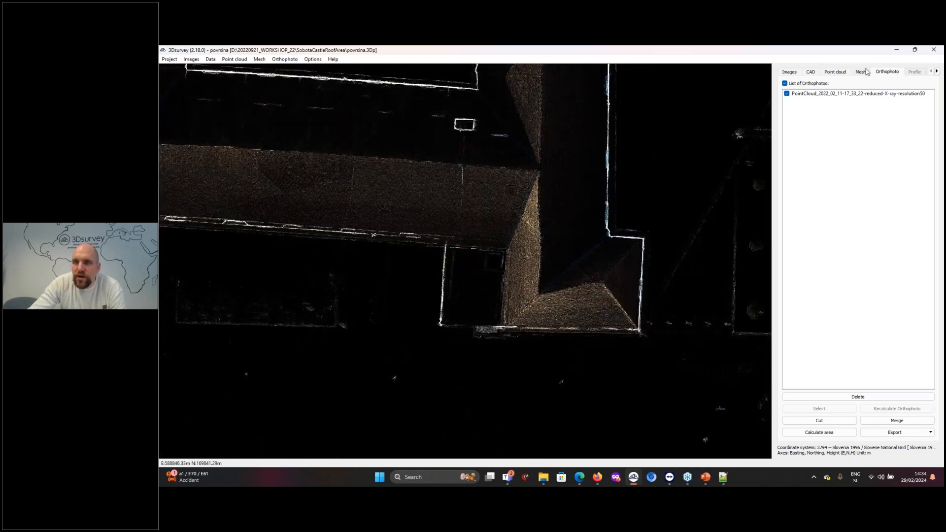
Drape the PointCloud_2022_02_11-17_33_22-reduced X-ray orthophoto over the dtm mesh and inspect the castle's corner tower
click(863, 75)
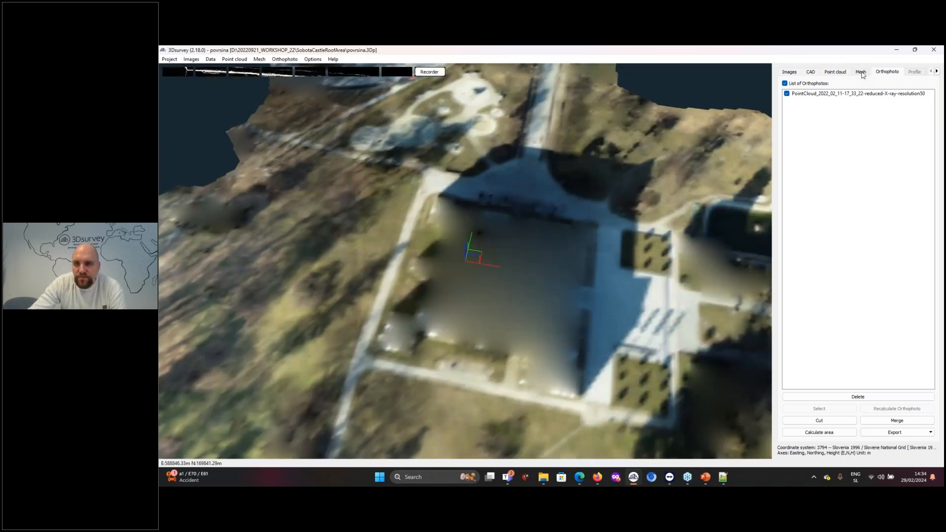
click(894, 354)
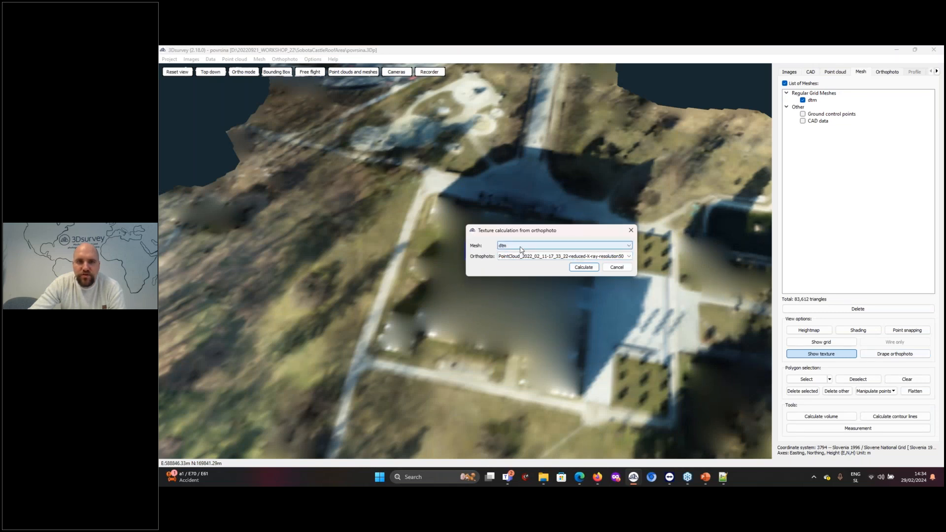
click(582, 268)
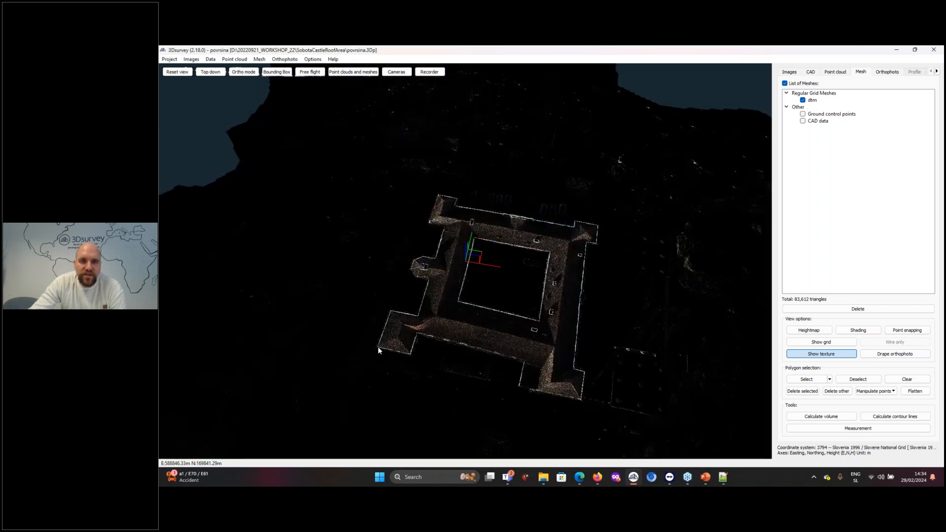
scroll(424, 274, up, 5)
scroll(466, 268, up, 6)
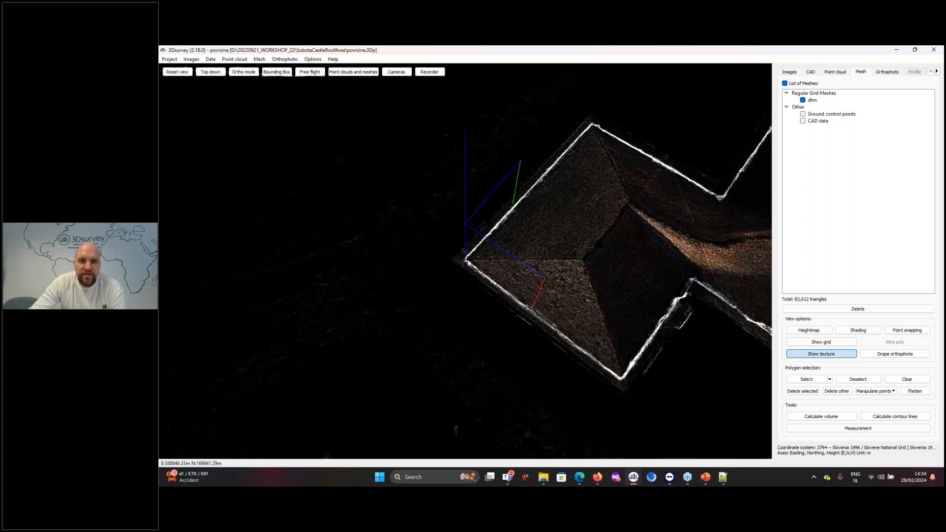
mouse_move(488, 243)
mouse_down()
mouse_move(496, 226)
mouse_move(498, 241)
mouse_up()
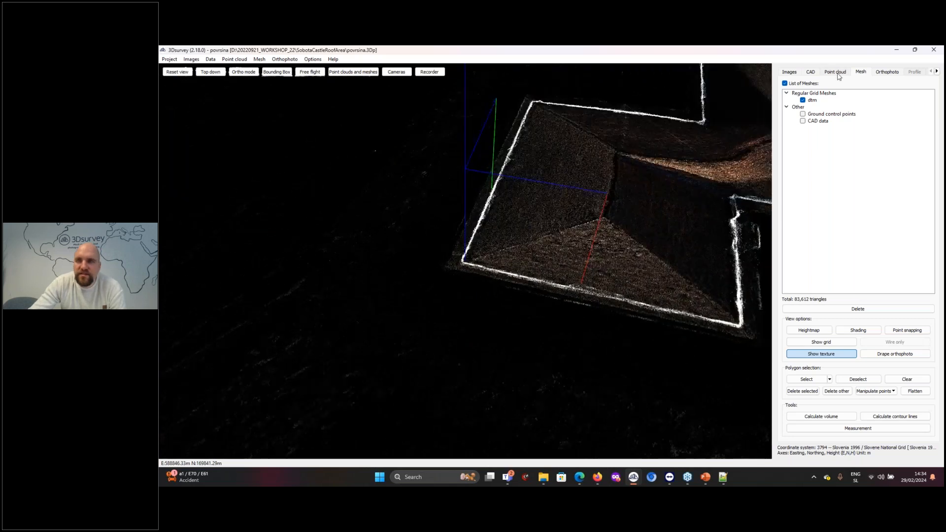
Examine the corner tower in the CAD view, comparing the point cloud and drawn roof lines with the draped X-ray texture
click(810, 73)
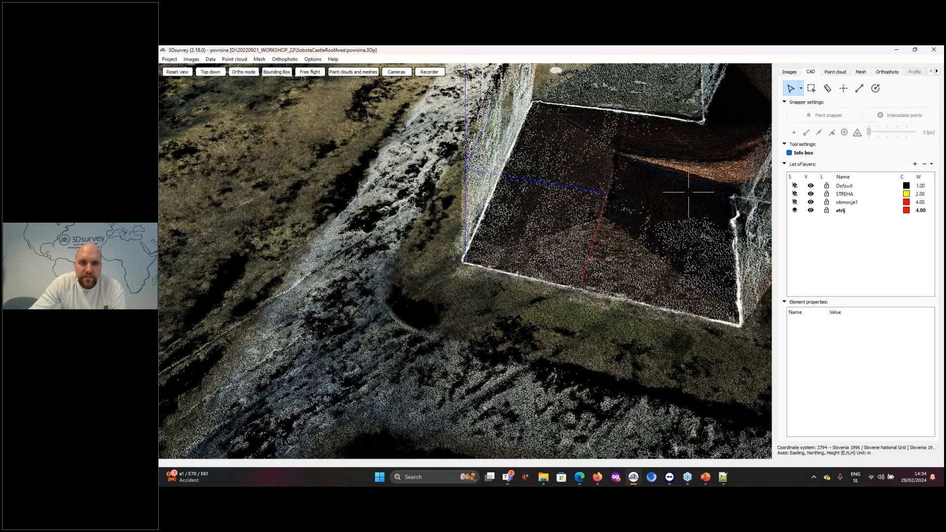
scroll(454, 260, up, 5)
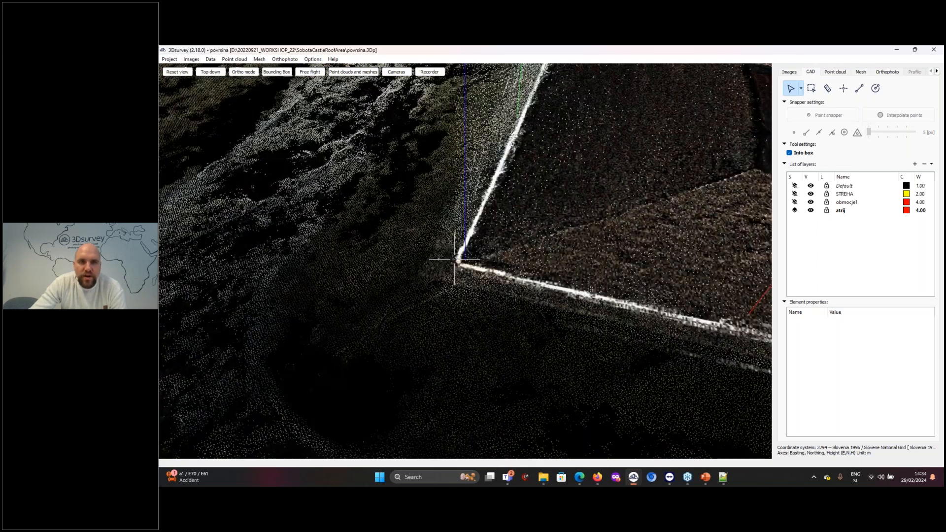
scroll(454, 260, down, 3)
drag(463, 261, 514, 276)
scroll(507, 249, down, 4)
drag(458, 219, 456, 226)
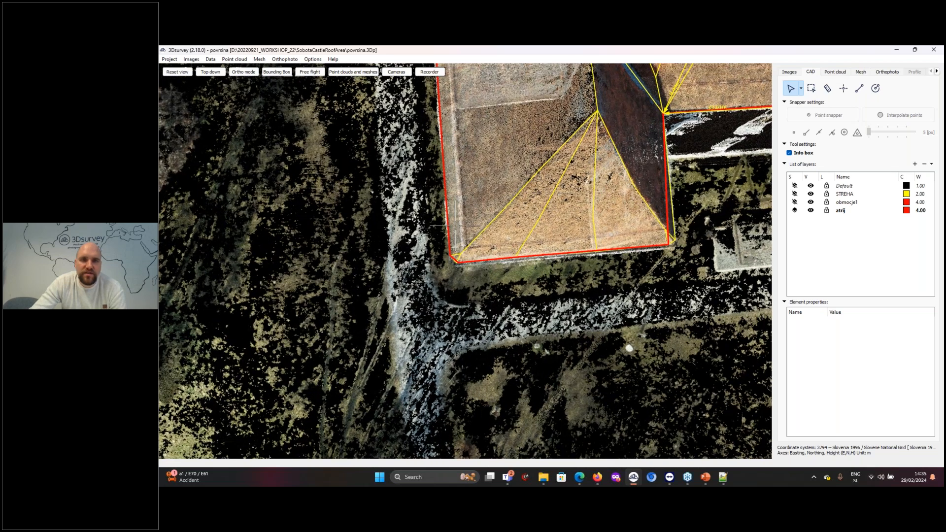
drag(478, 281, 560, 186)
right_drag(560, 186, 567, 315)
drag(566, 315, 367, 318)
Hide the PointCloud_2022_02_11-17_33_22-reduced point cloud and return to the CAD drawing view
click(843, 73)
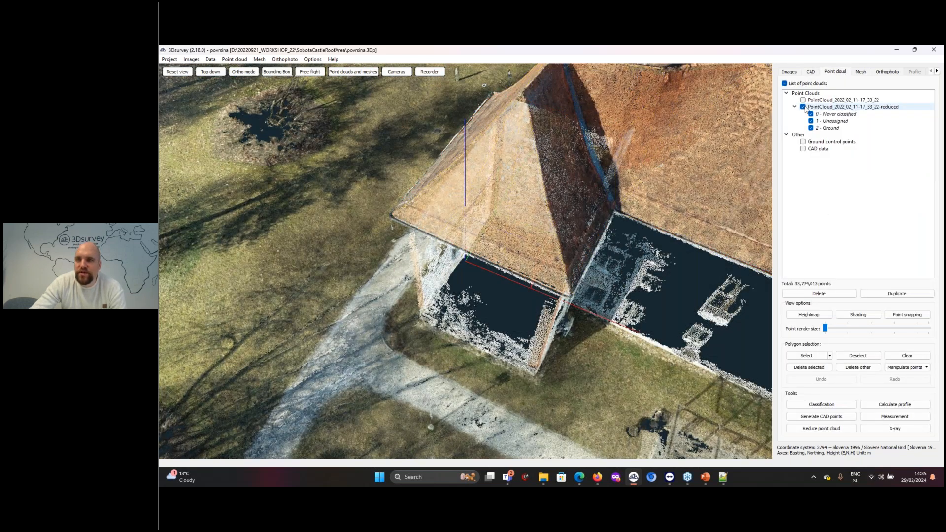
click(803, 107)
click(810, 73)
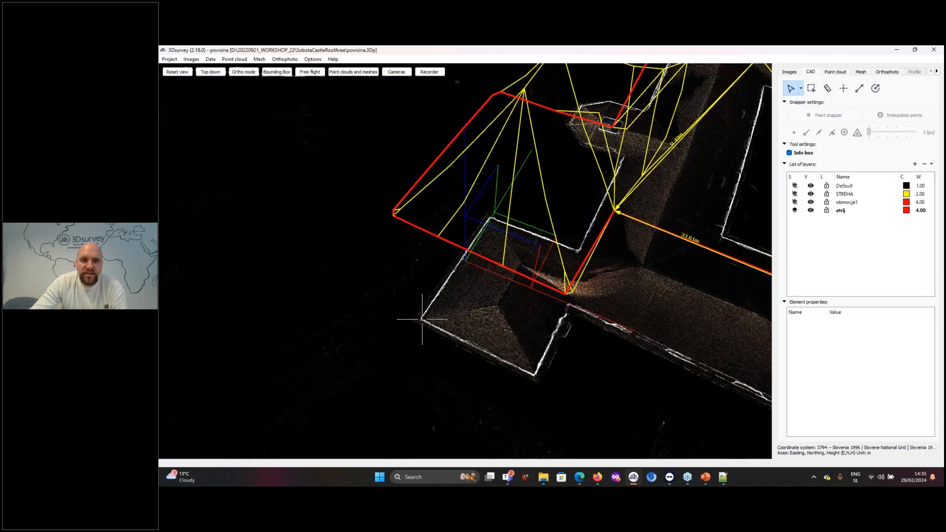
Start a polyline on the atrij layer at the outermost wall corner of the square corner tower
double_click(423, 319)
scroll(442, 306, up, 4)
drag(444, 305, 532, 303)
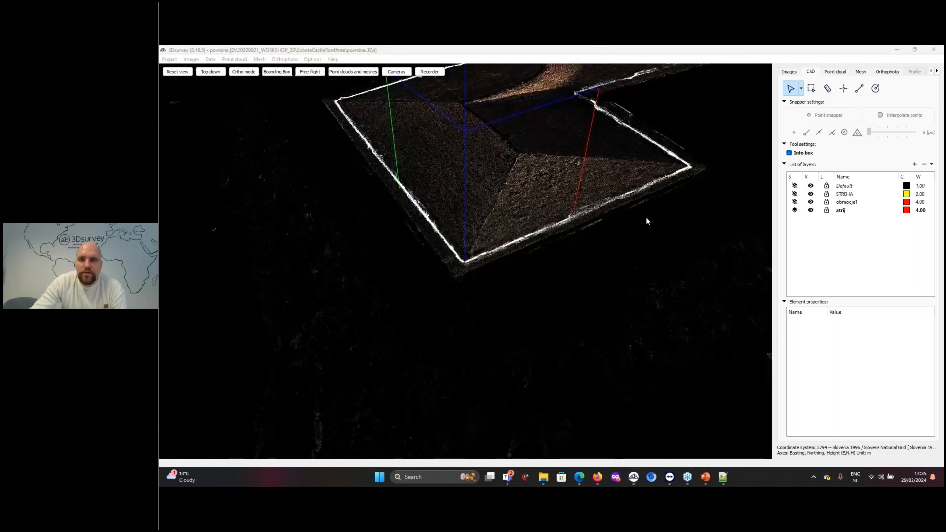
click(860, 89)
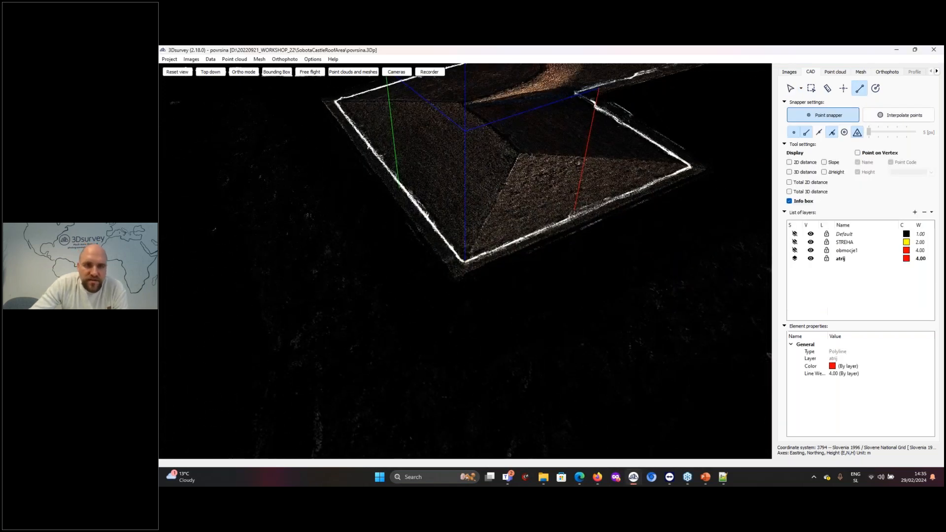
click(465, 261)
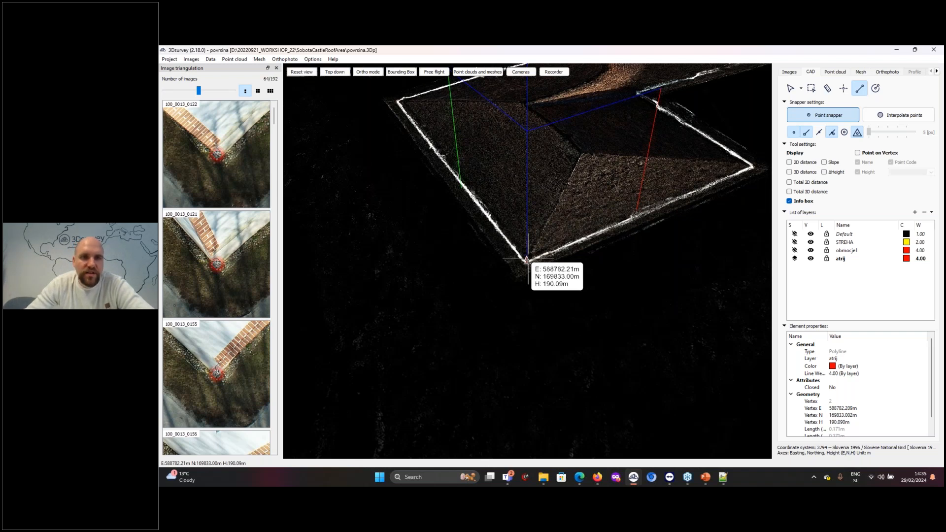
Refine the polyline's first vertex by moving its marker in triangulation image 100_0013_0155
scroll(575, 291, up, 5)
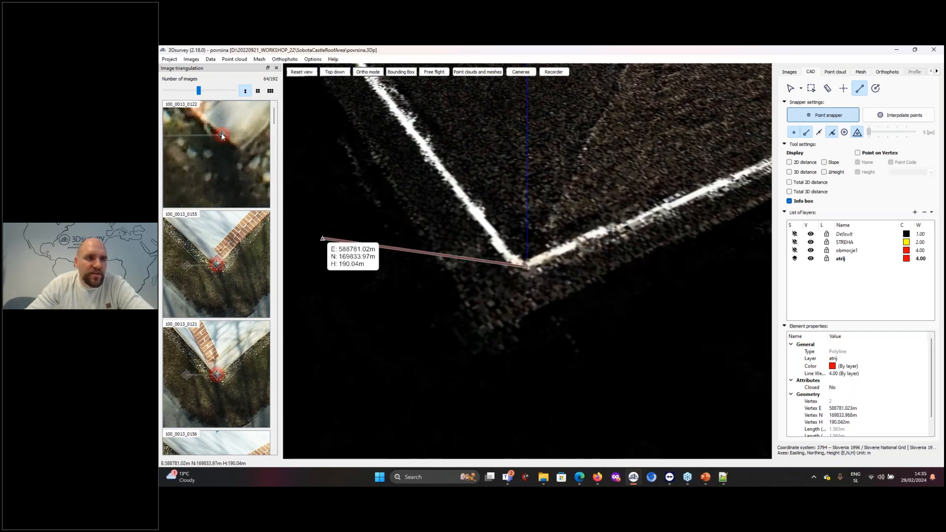
scroll(233, 277, up, 4)
scroll(199, 271, up, 1)
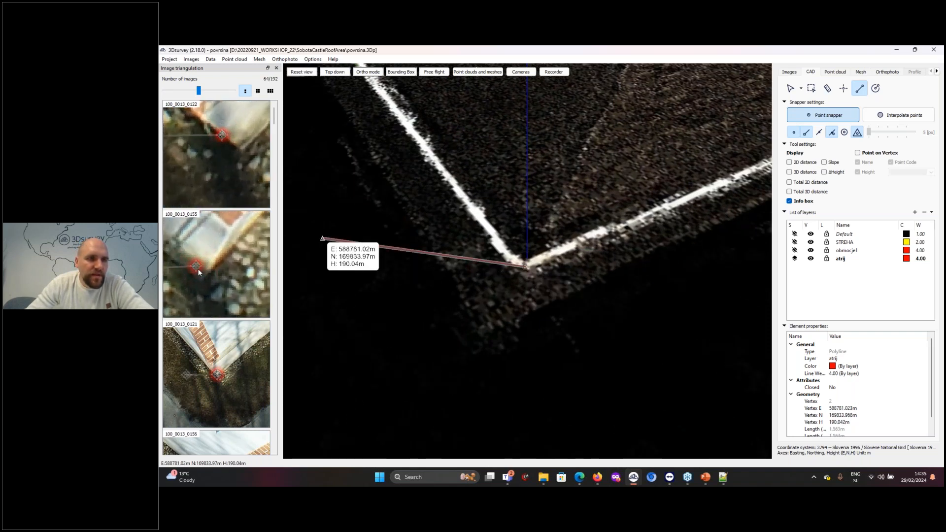
drag(195, 266, 203, 278)
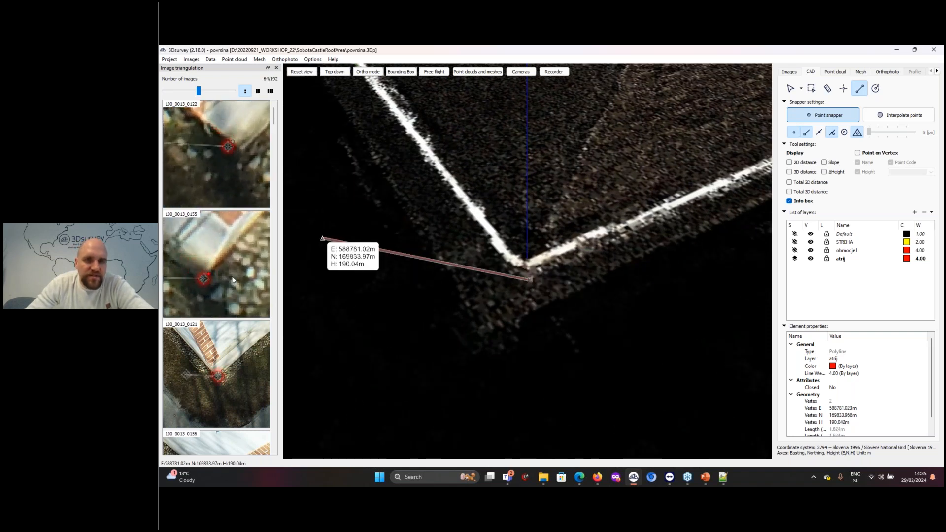
scroll(353, 281, down, 3)
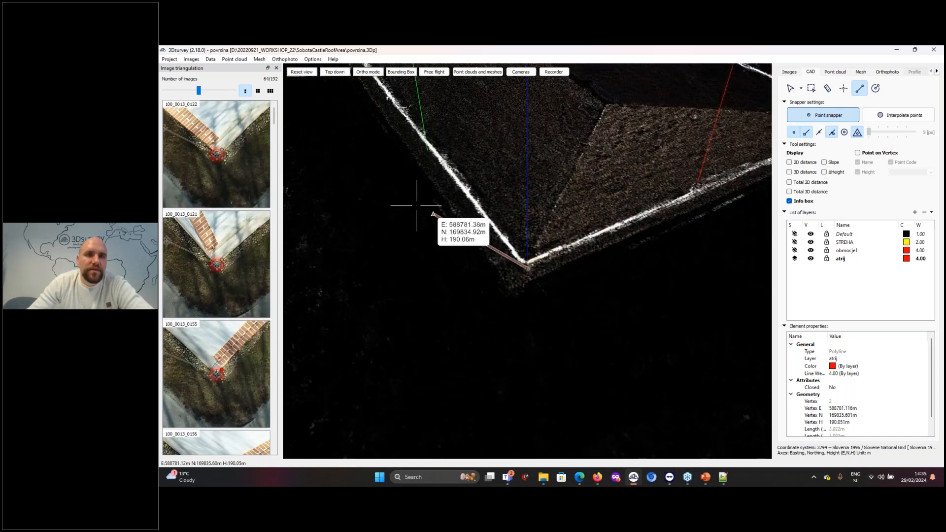
Enlarge the triangulation images and place the polyline's second vertex at the square tower's next outer wall corner
scroll(419, 198, down, 2)
middle_drag(427, 171, 579, 347)
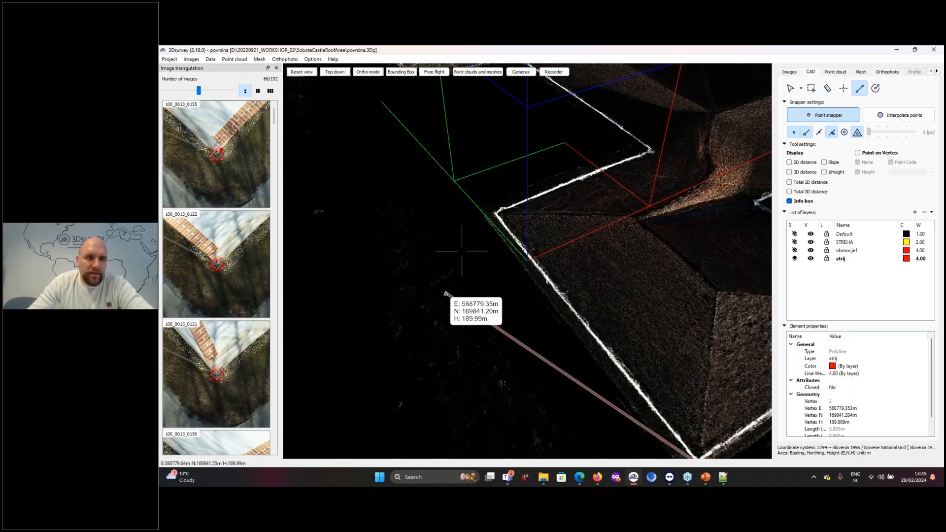
scroll(462, 251, down, 5)
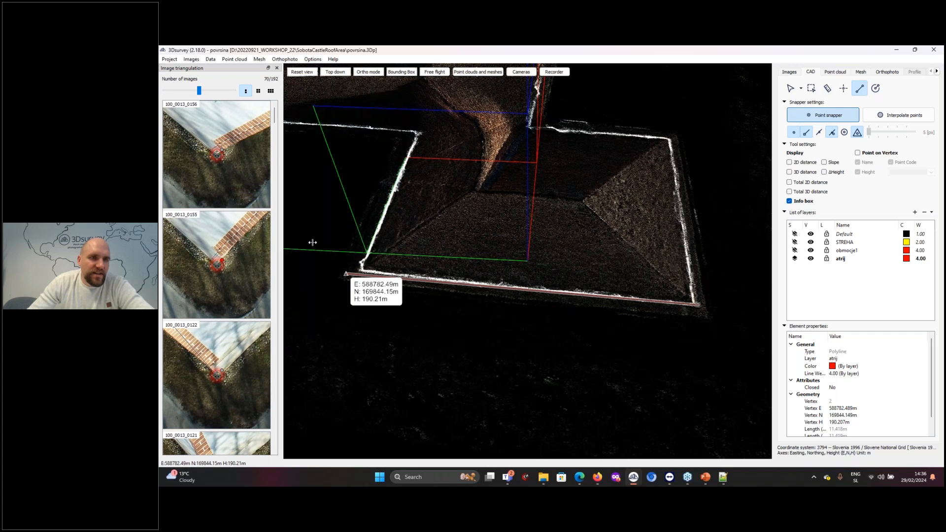
drag(332, 244, 358, 244)
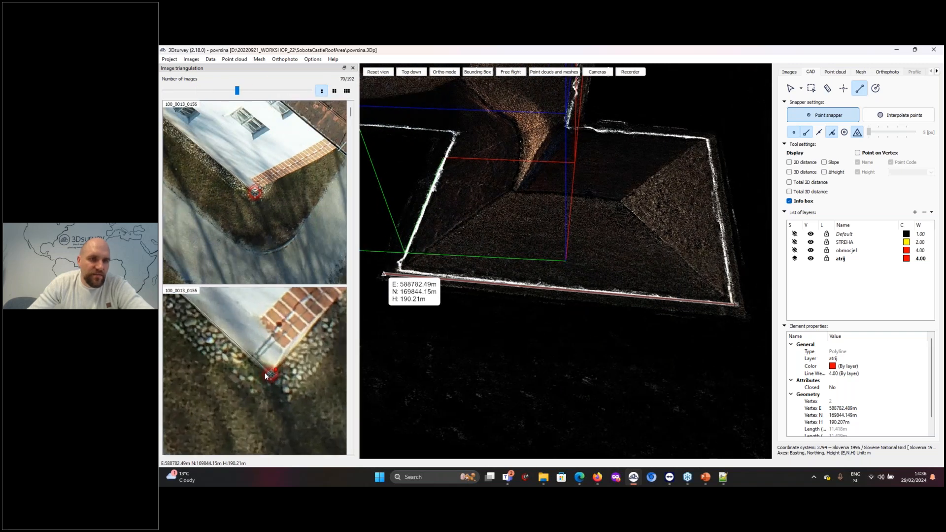
scroll(256, 199, up, 5)
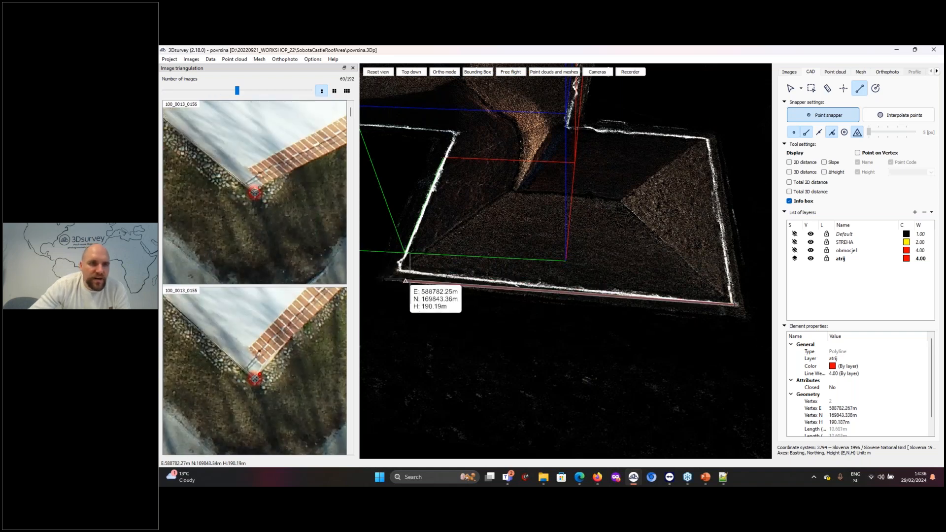
scroll(264, 188, up, 5)
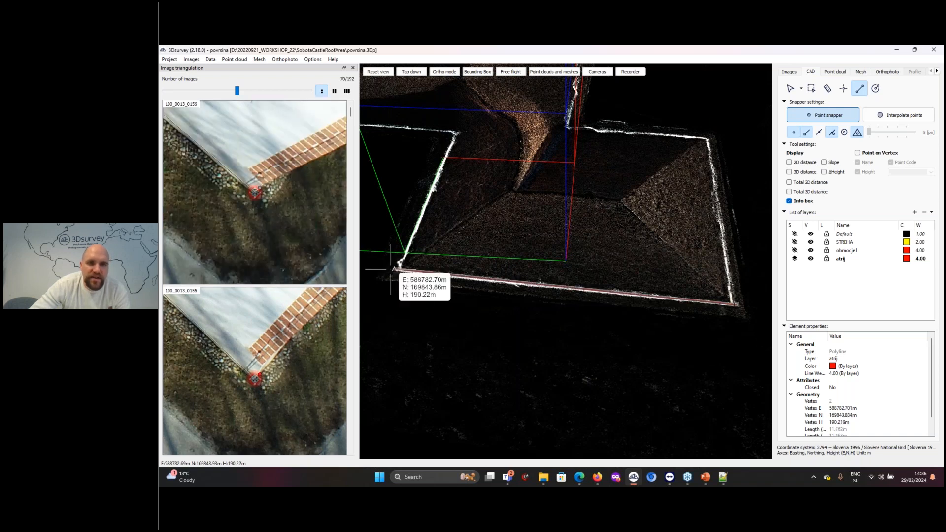
scroll(394, 269, up, 5)
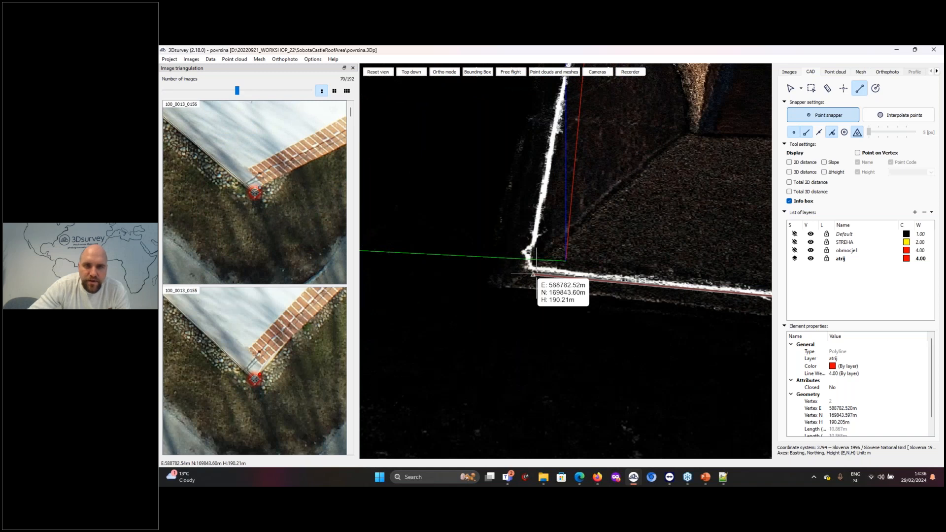
scroll(532, 274, up, 2)
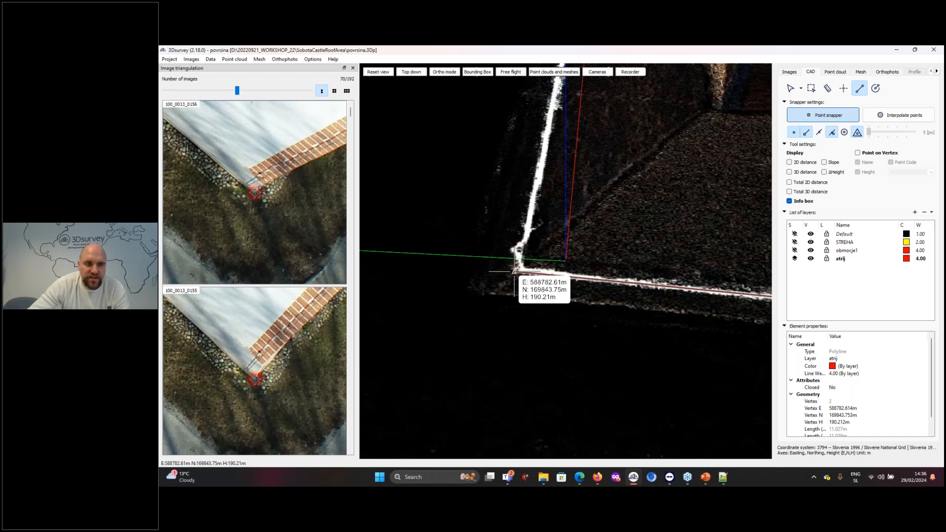
click(514, 271)
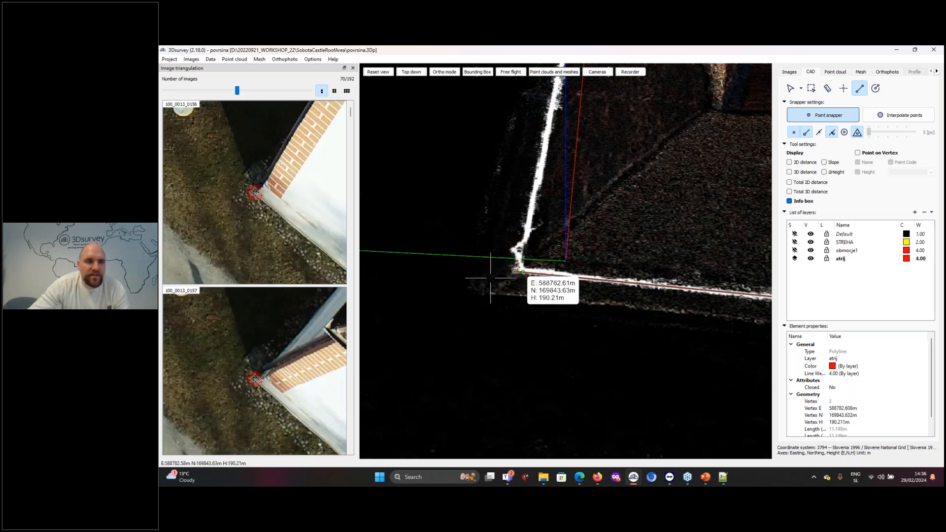
Refine the polyline's second vertex by moving its marker in triangulation image 100_0013_0156
scroll(258, 198, up, 5)
drag(234, 154, 239, 166)
scroll(572, 245, down, 2)
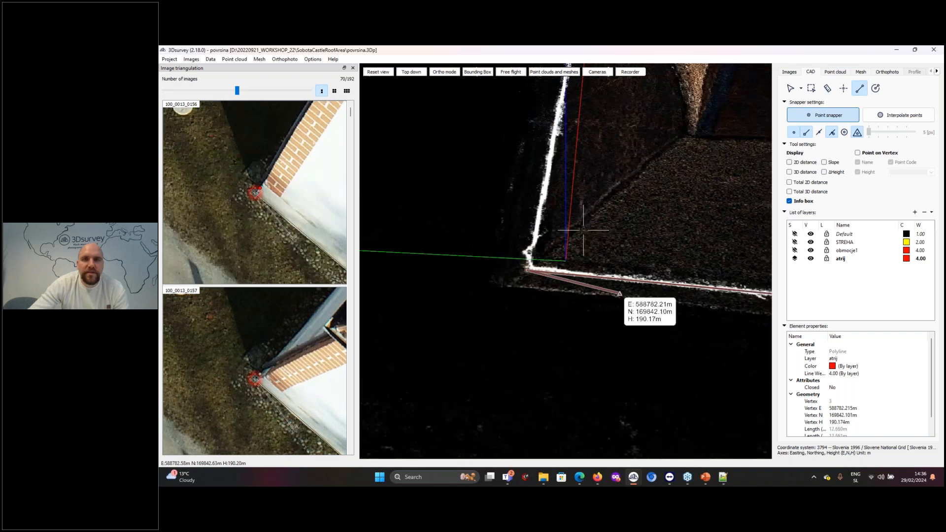
Place the third polyline vertex at the inner corner where the square tower meets the castle wing
middle_drag(528, 222, 580, 238)
middle_drag(511, 241, 845, 348)
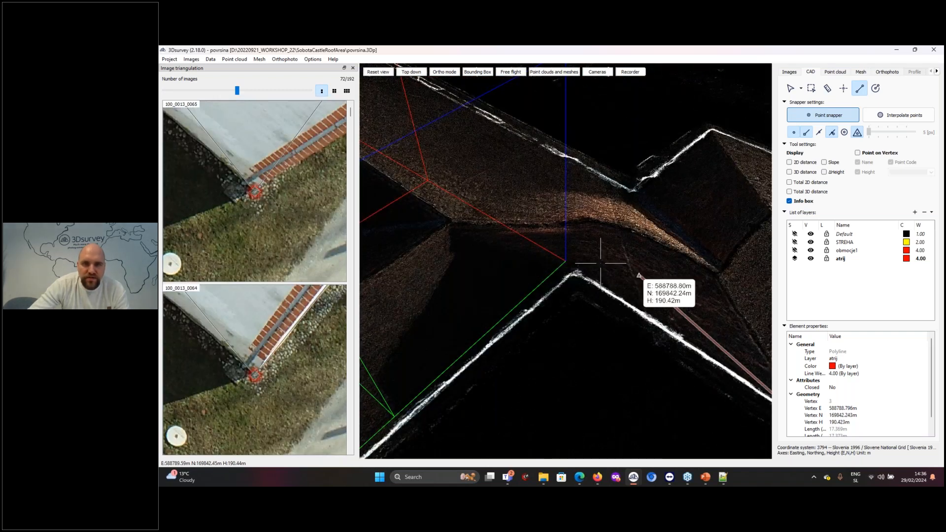
scroll(589, 271, up, 2)
click(581, 280)
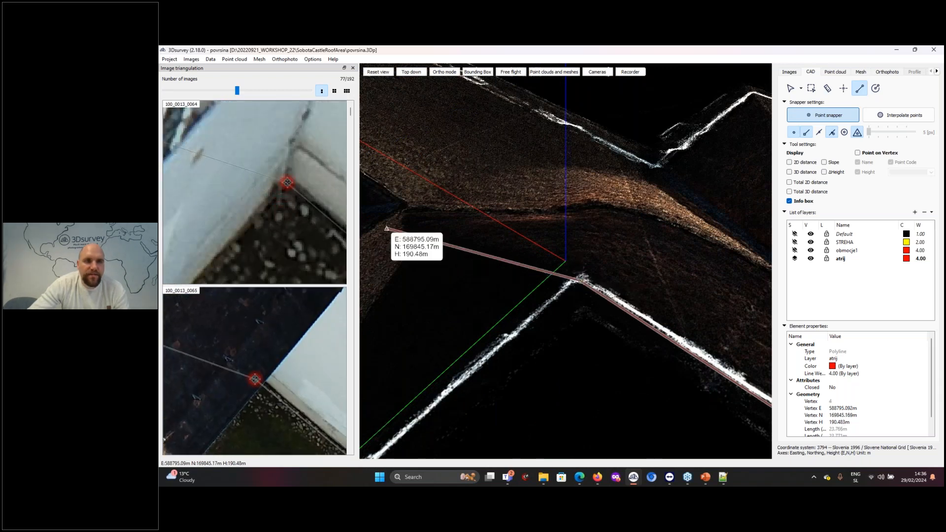
Trace the wing's long wall and place the fourth polyline vertex where it meets the polygonal tower
scroll(520, 276, down, 2)
middle_drag(389, 433, 616, 205)
scroll(485, 245, down, 2)
scroll(616, 205, down, 1)
right_drag(616, 205, 526, 308)
scroll(565, 290, down, 2)
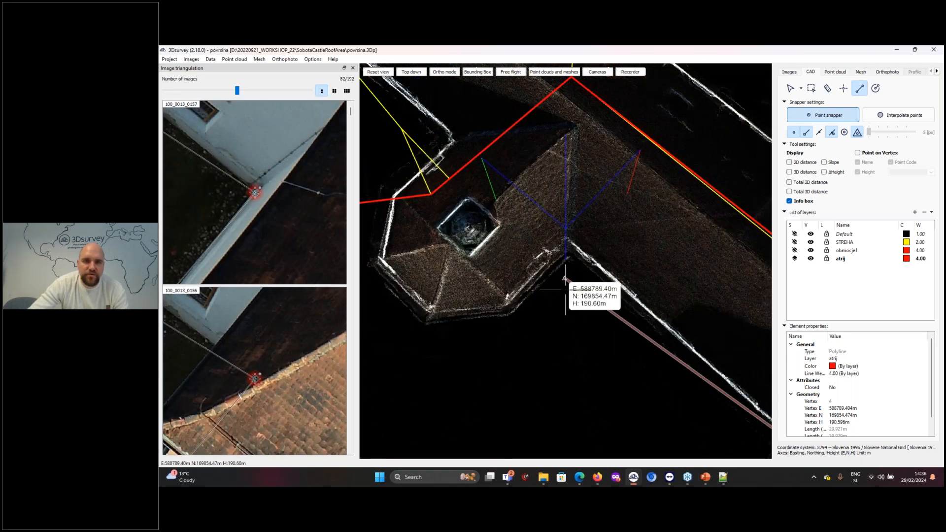
scroll(565, 290, down, 1)
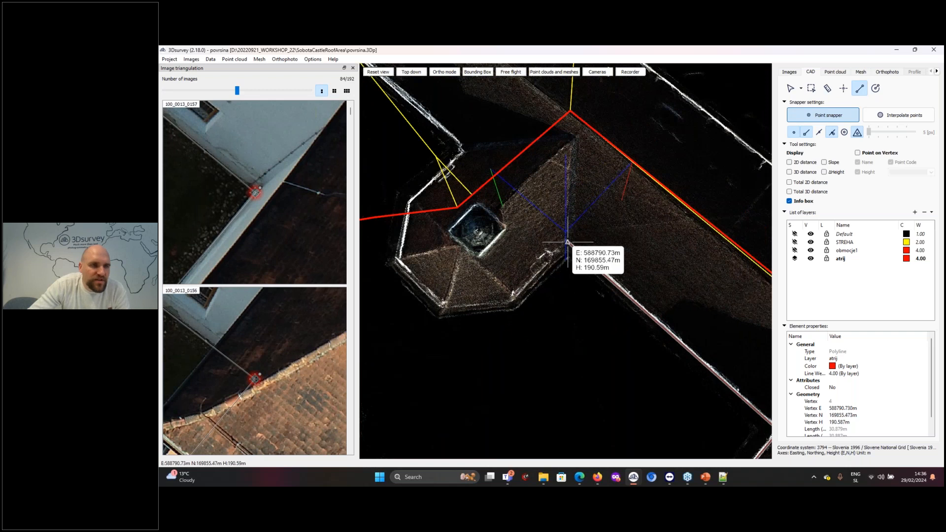
click(568, 242)
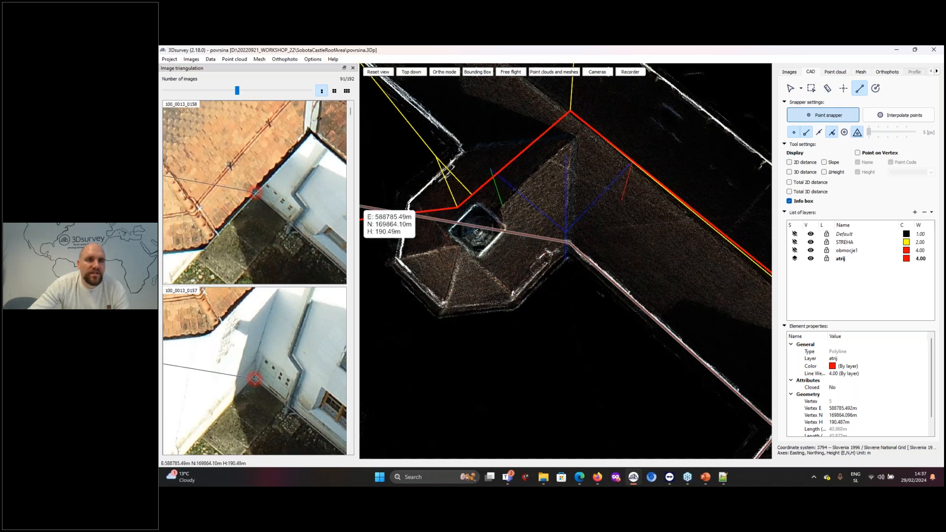
Enlarge the triangulation images further and extend the polyline to the polygonal tower's first outer wall corner
drag(360, 207, 396, 207)
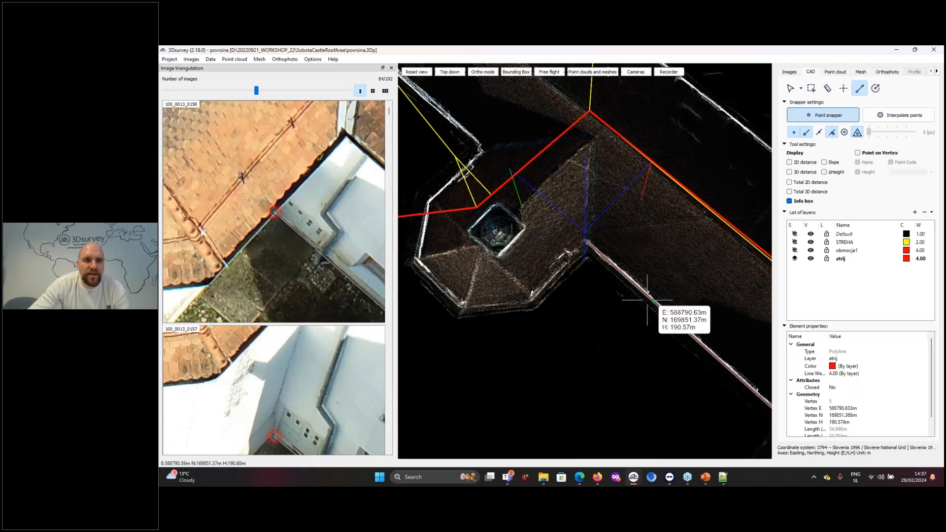
drag(597, 304, 595, 281)
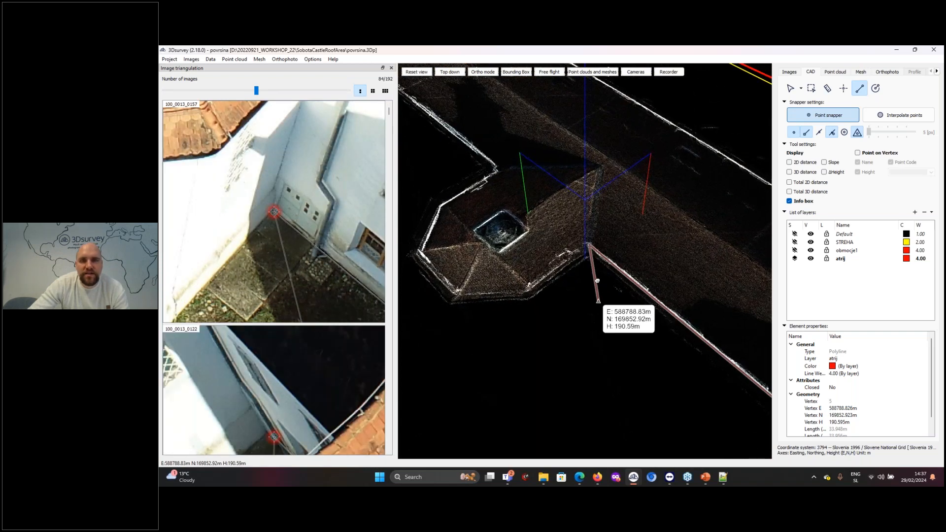
click(589, 245)
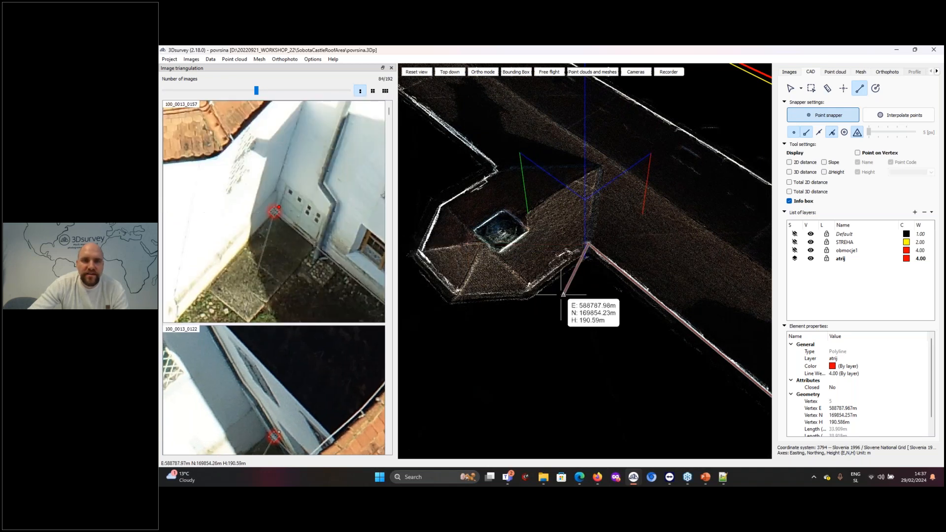
click(530, 287)
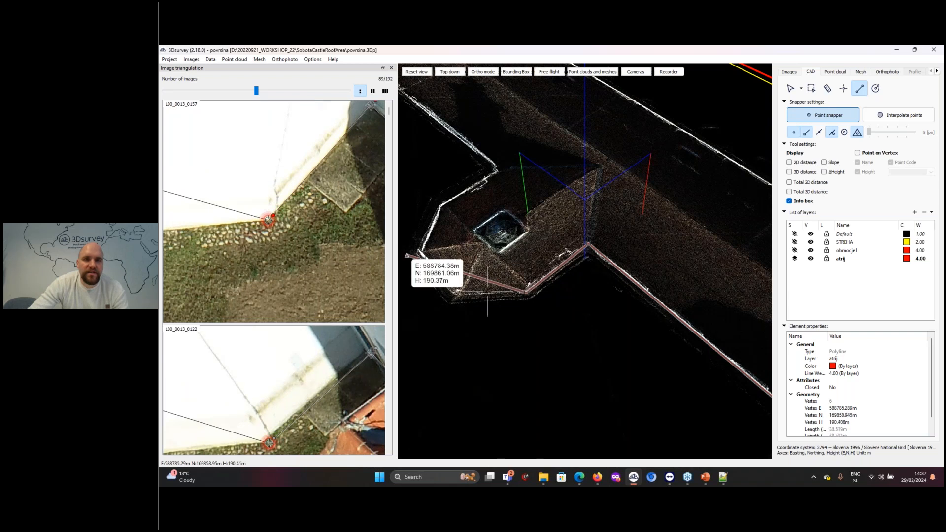
Finish the wall polyline at its last placed vertex and view the whole castle's CAD linework obliquely in 3D
right_click(499, 319)
scroll(561, 348, down, 6)
mouse_move(577, 355)
mouse_down()
mouse_move(676, 312)
mouse_move(661, 334)
mouse_move(661, 245)
mouse_move(567, 230)
mouse_move(577, 258)
mouse_up()
drag(575, 299, 629, 297)
scroll(664, 296, down, 5)
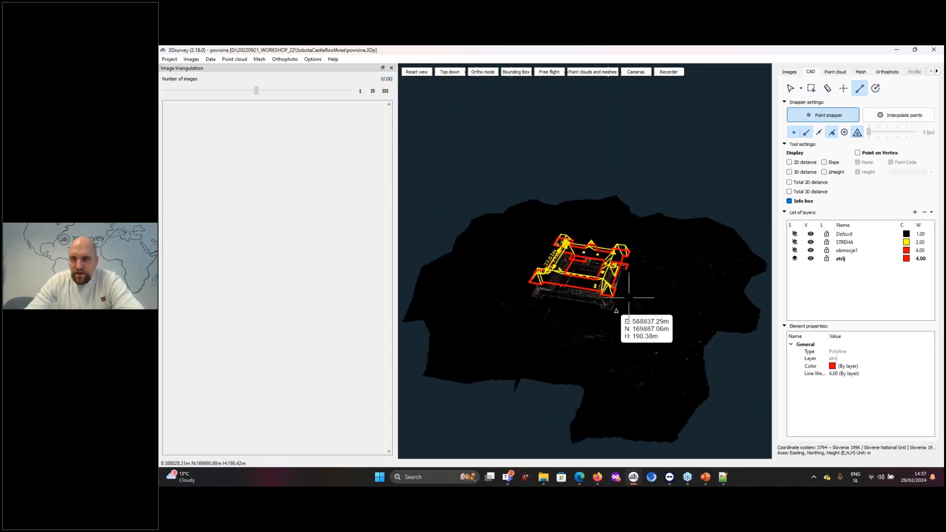
scroll(628, 297, up, 6)
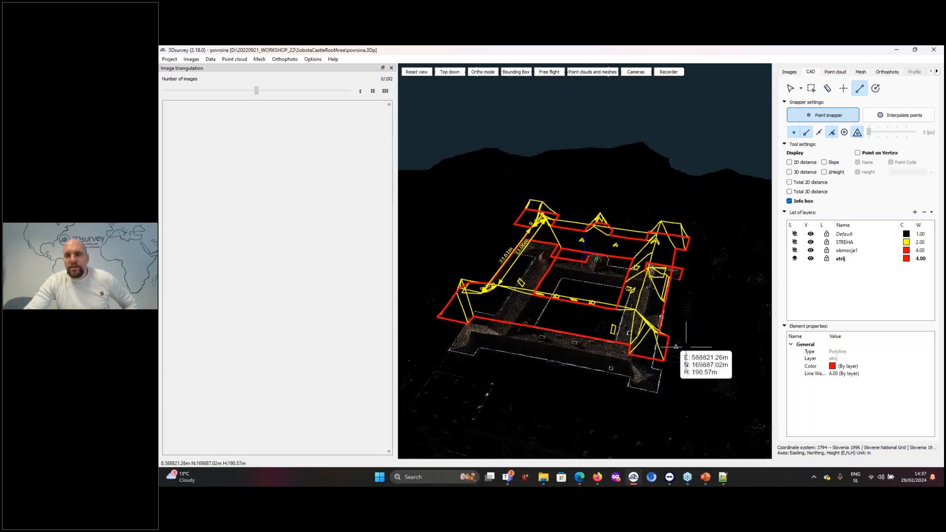
Examine the file formats offered for saving the CAD drawing, and leave the export without saving
key(alt+Tab)
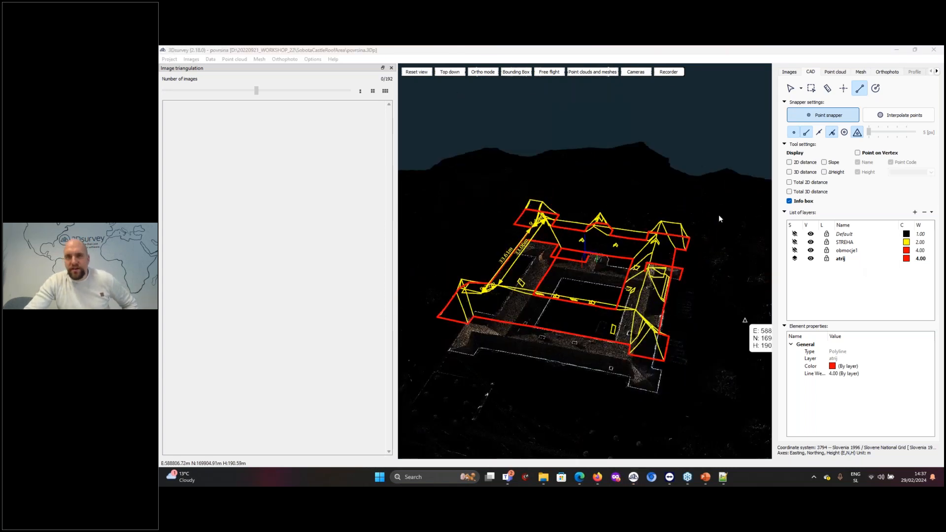
click(524, 51)
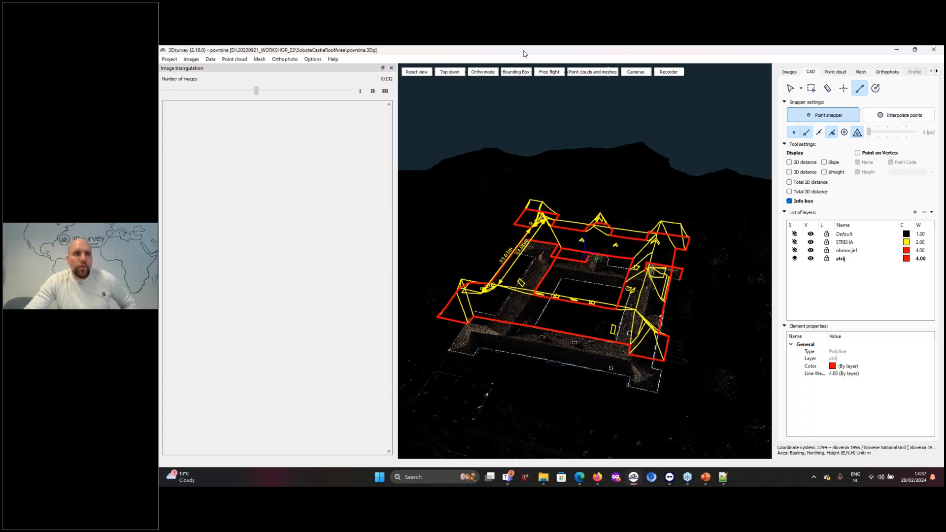
click(211, 60)
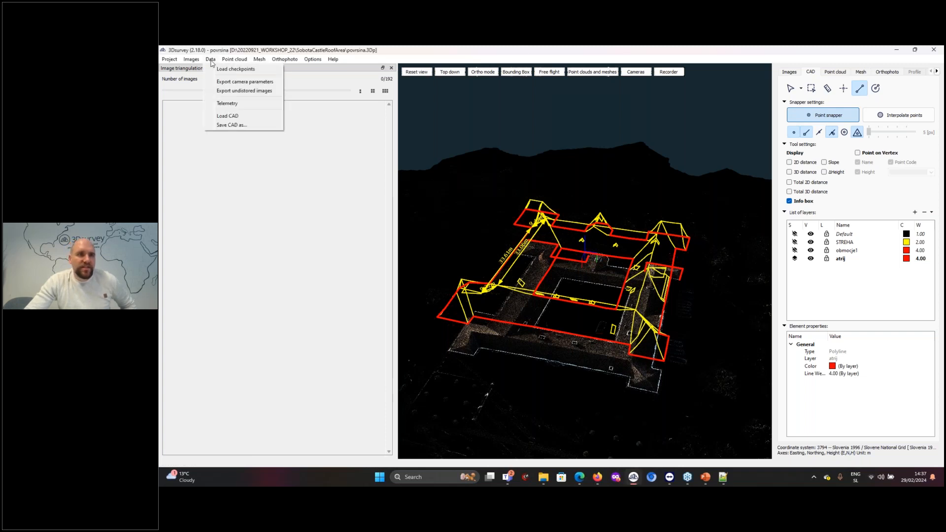
click(244, 126)
click(430, 288)
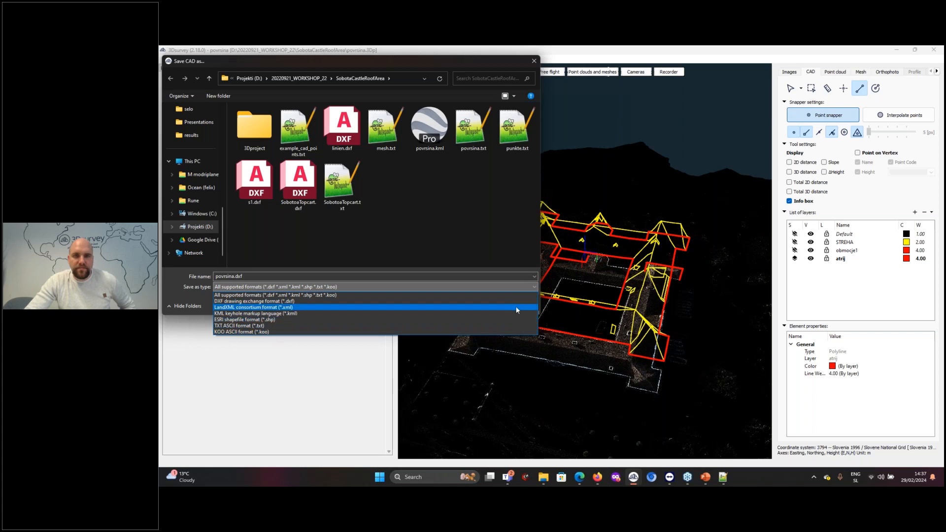
click(492, 63)
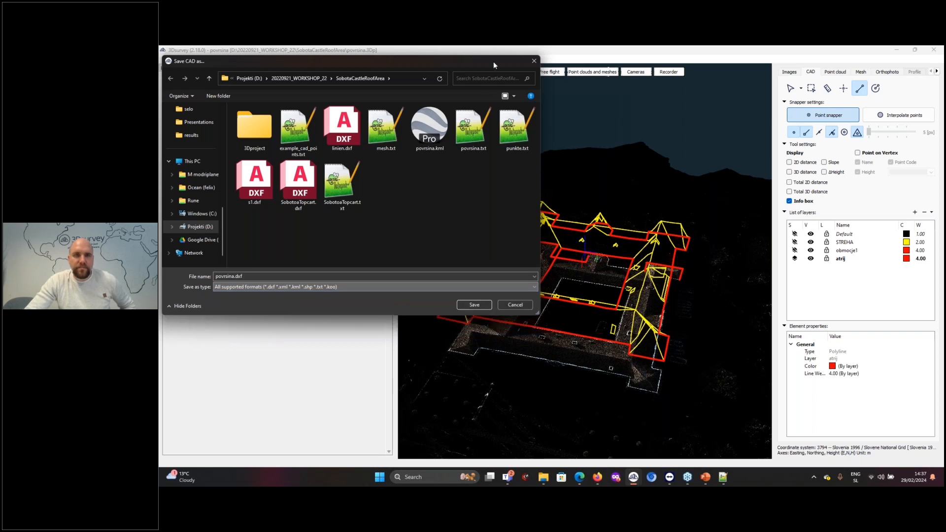
click(519, 306)
scroll(552, 264, down, 8)
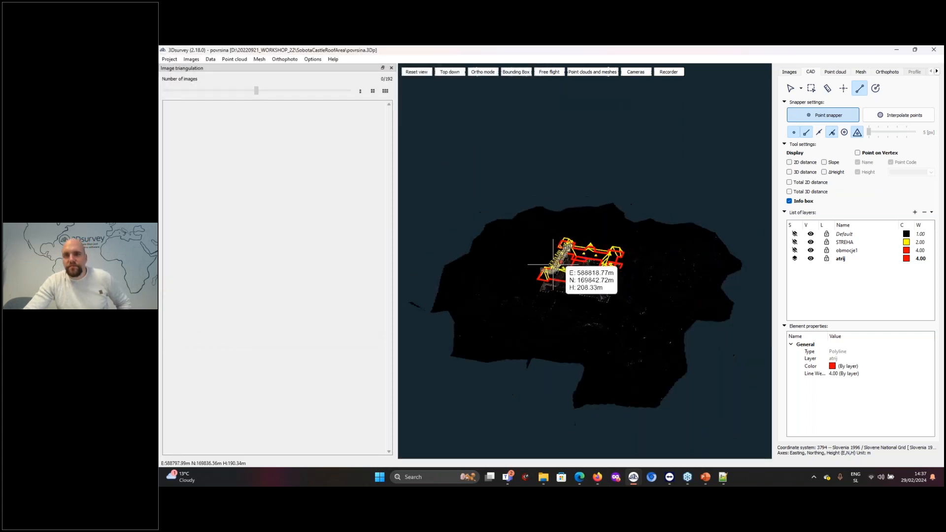
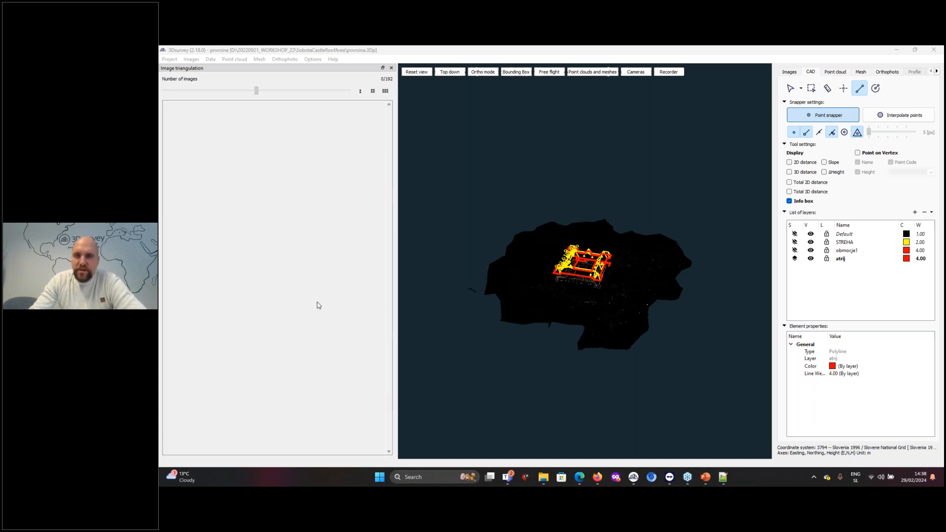
Switch to the open construction project and display its point clouds in an oblique close-up of the site
mouse_move(598, 481)
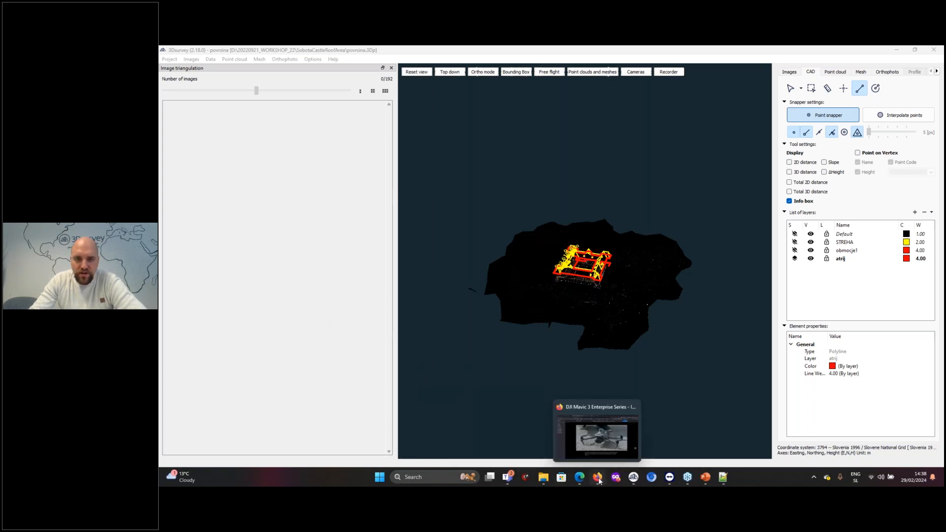
mouse_move(635, 480)
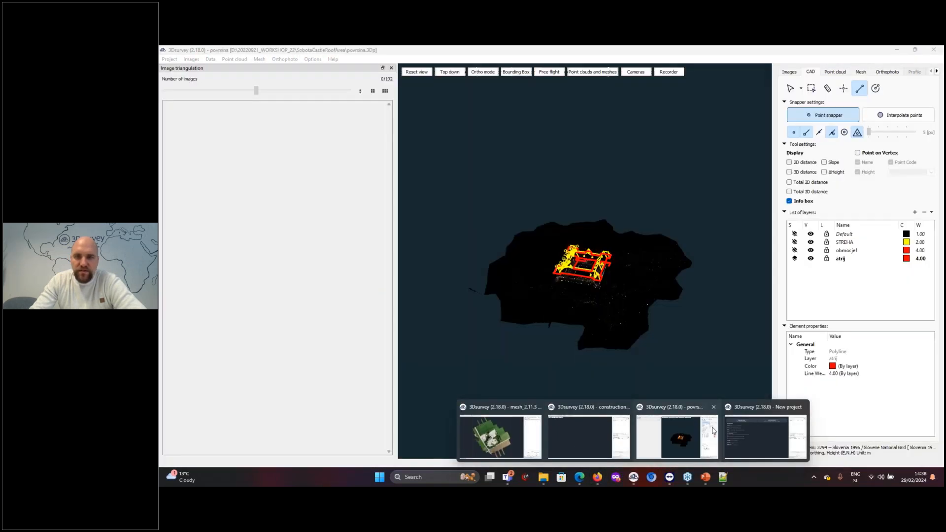
click(574, 444)
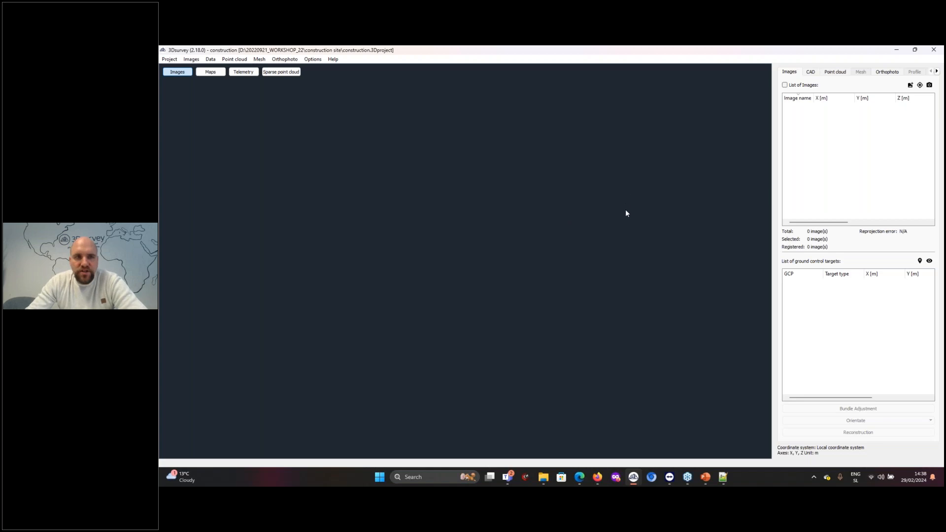
click(834, 73)
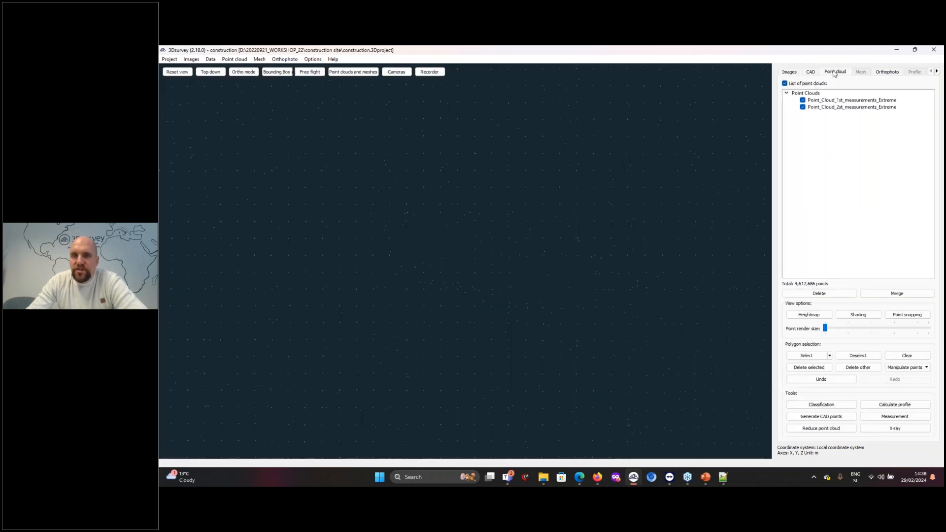
drag(419, 306, 436, 253)
scroll(437, 251, up, 5)
Compare the first and second measurement point clouds by isolating the first, then overlaying both and examining the excavation and stockpile areas
click(803, 107)
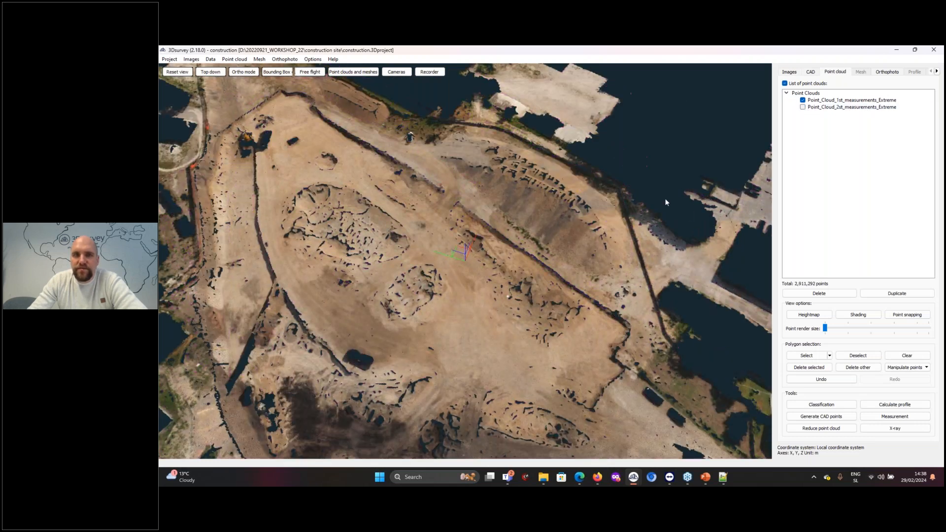
scroll(664, 196, up, 5)
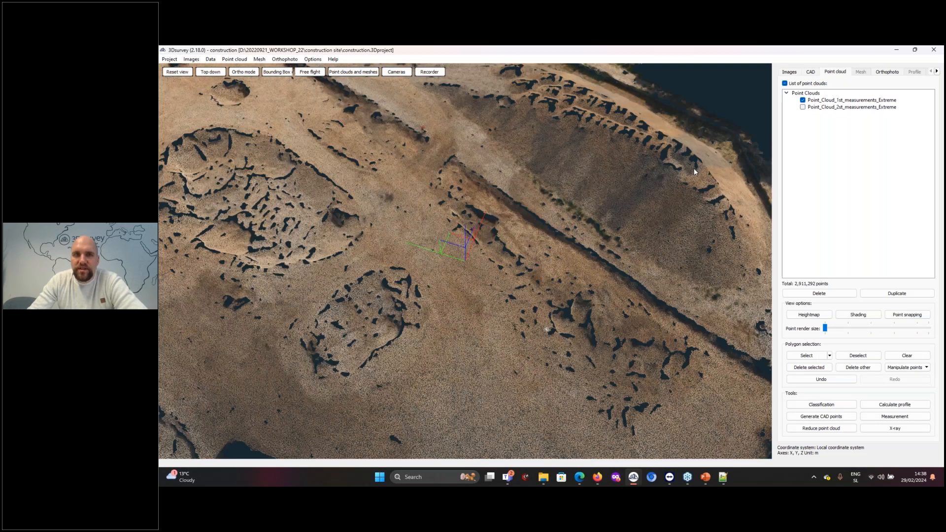
click(803, 107)
click(803, 100)
scroll(512, 266, down, 3)
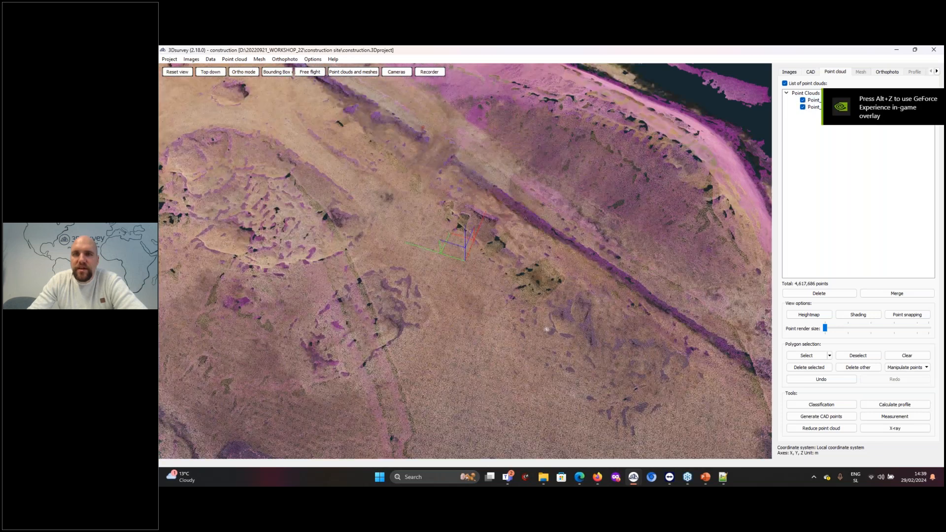
mouse_move(481, 281)
mouse_down()
mouse_move(496, 276)
mouse_move(536, 209)
mouse_move(528, 238)
mouse_up()
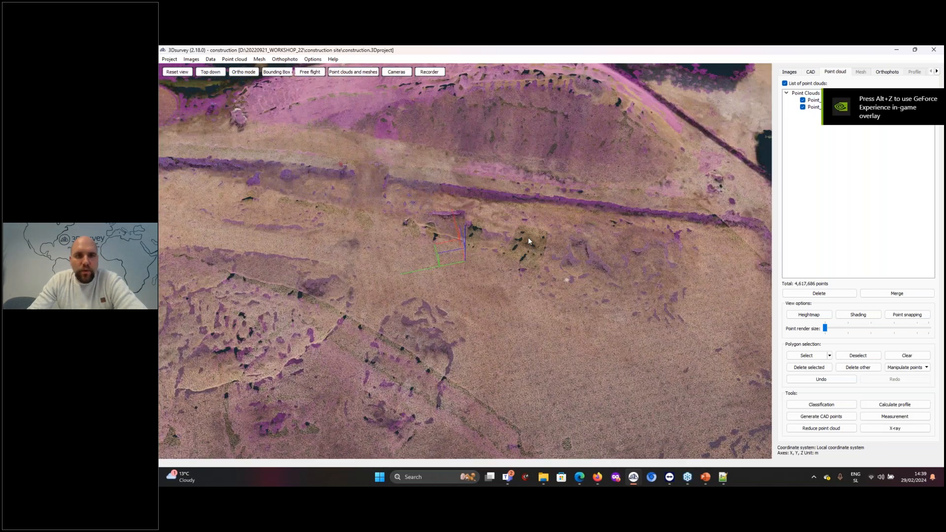
scroll(500, 226, down, 4)
scroll(478, 225, up, 1)
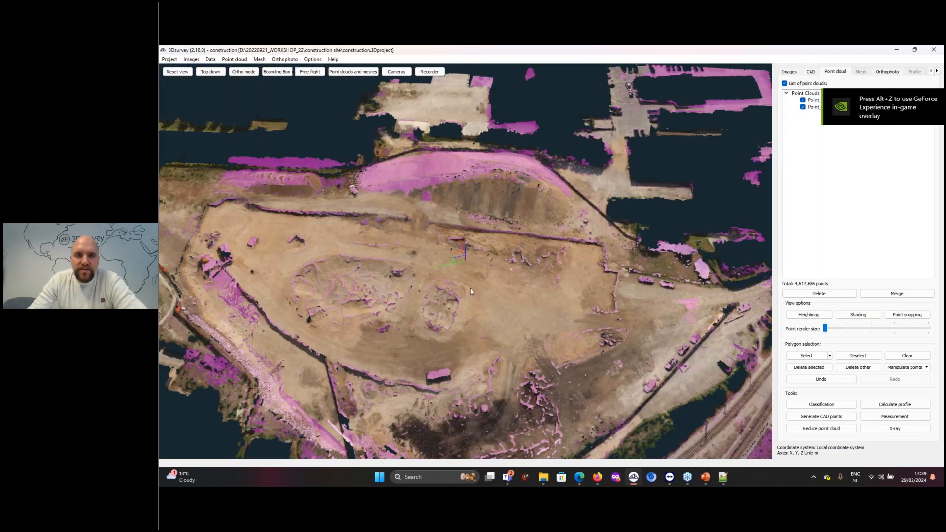
scroll(473, 286, up, 3)
drag(478, 284, 451, 232)
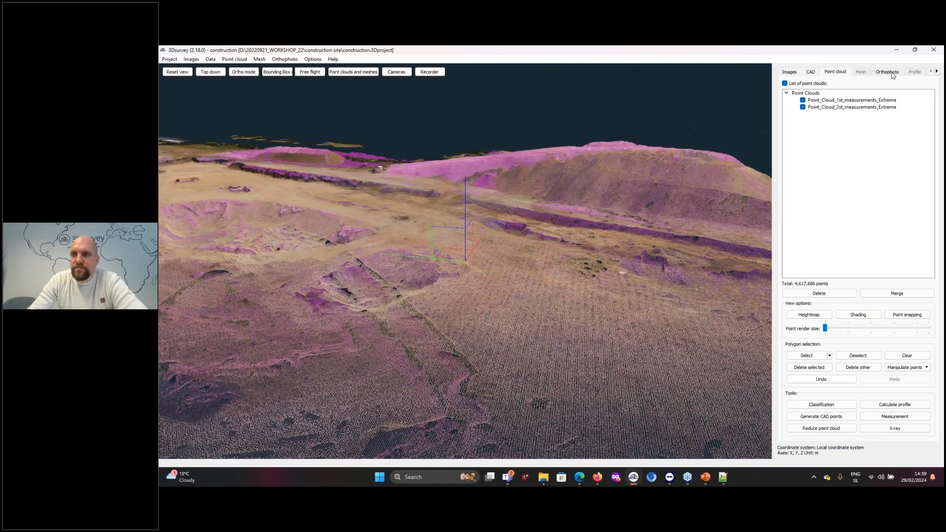
View the DOF_1st_measurements_2cm orthophoto and examine the construction area up close
click(887, 72)
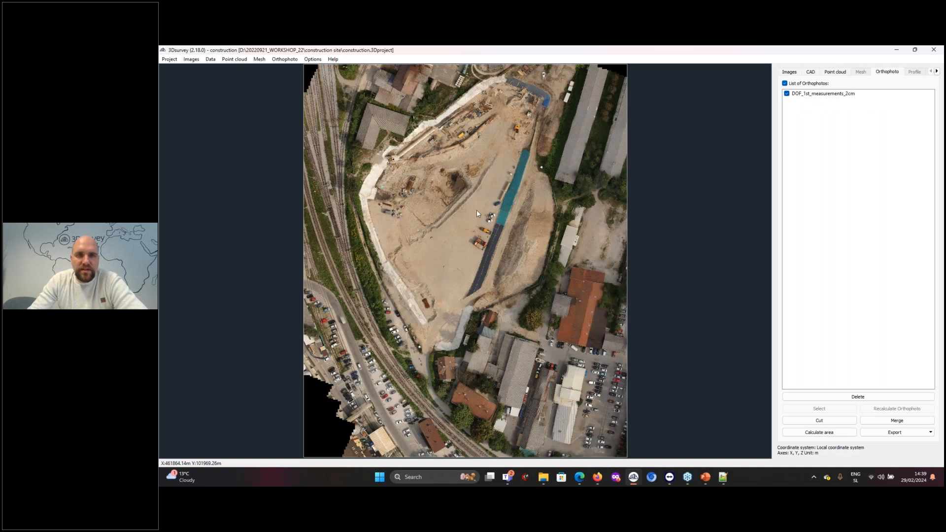
scroll(477, 207, up, 4)
drag(490, 199, 540, 238)
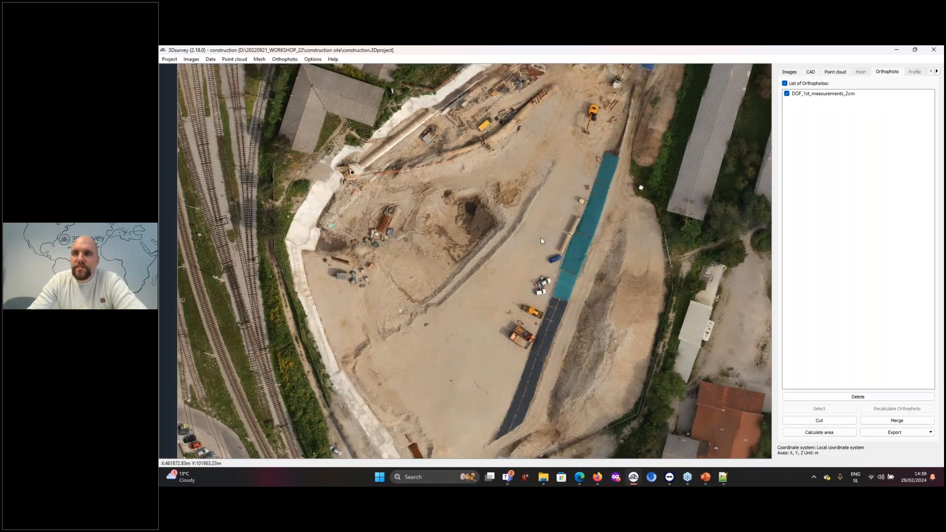
Calculate a regular grid mesh from Point_Cloud_1st_measurements_Extreme with a 1.00 m cell size and hole filling mode All
click(835, 72)
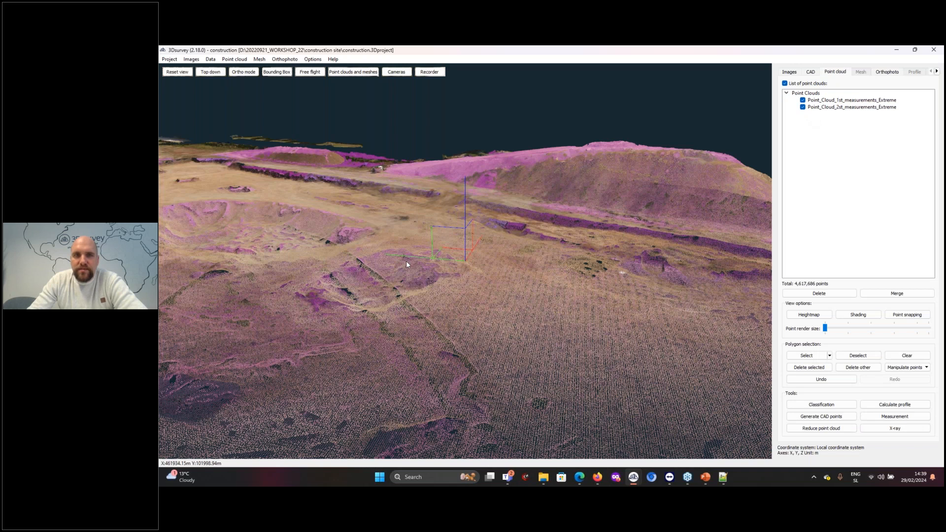
scroll(406, 262, down, 4)
drag(502, 289, 481, 276)
click(259, 60)
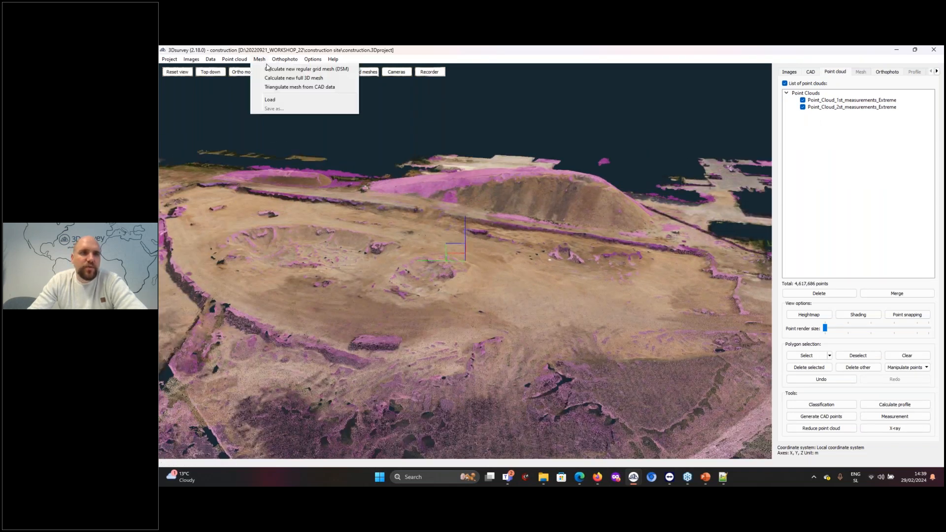
click(270, 69)
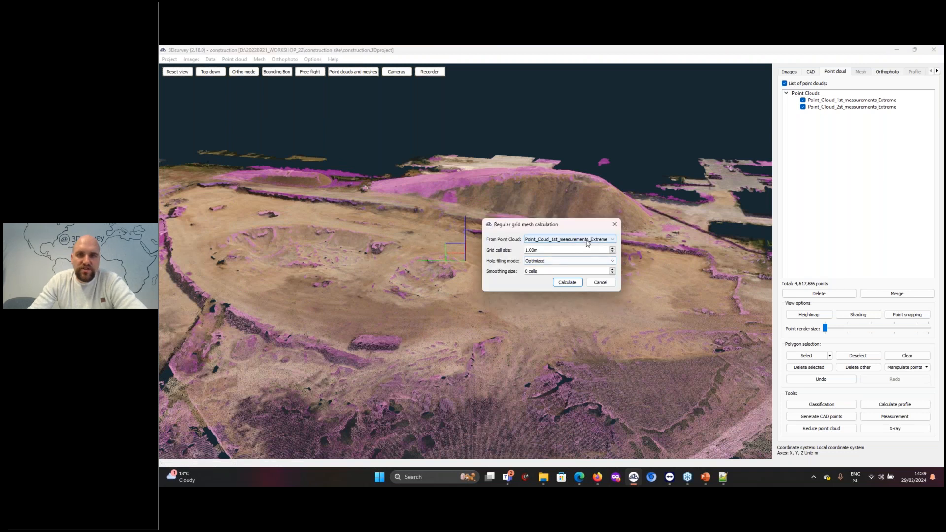
click(567, 261)
click(559, 278)
click(567, 282)
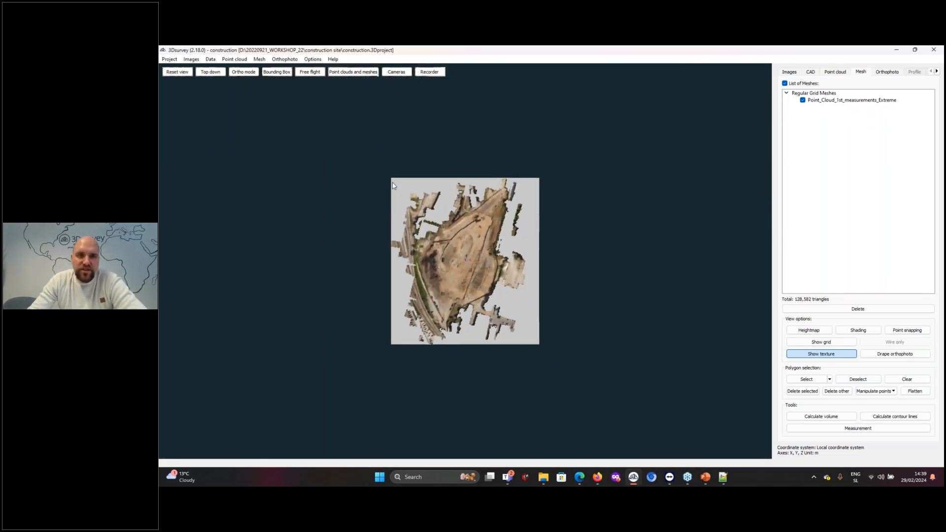
Calculate a second regular grid mesh from Point_Cloud_2st_measurements_Extreme with a 1.00 m cell size and hole filling mode All
drag(422, 253, 589, 210)
scroll(445, 258, up, 8)
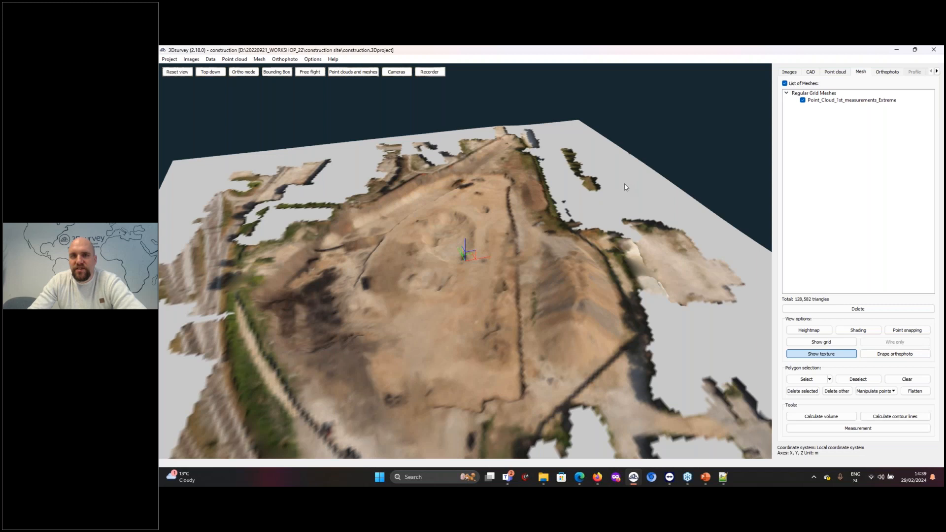
scroll(625, 187, down, 3)
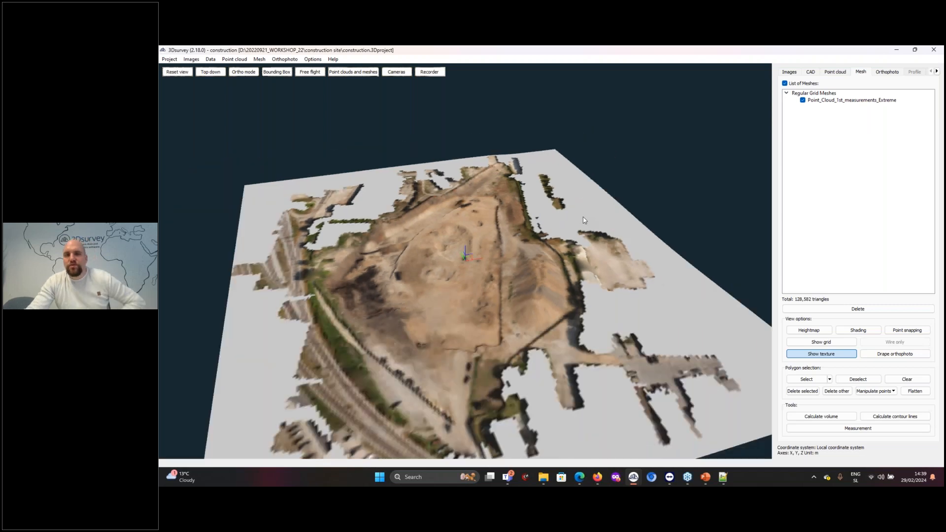
drag(584, 220, 629, 200)
click(260, 59)
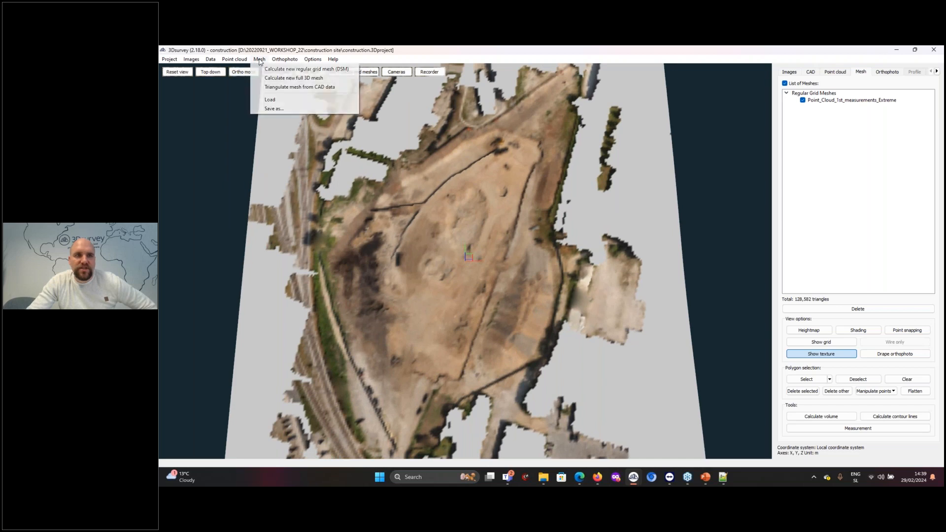
click(276, 72)
click(567, 240)
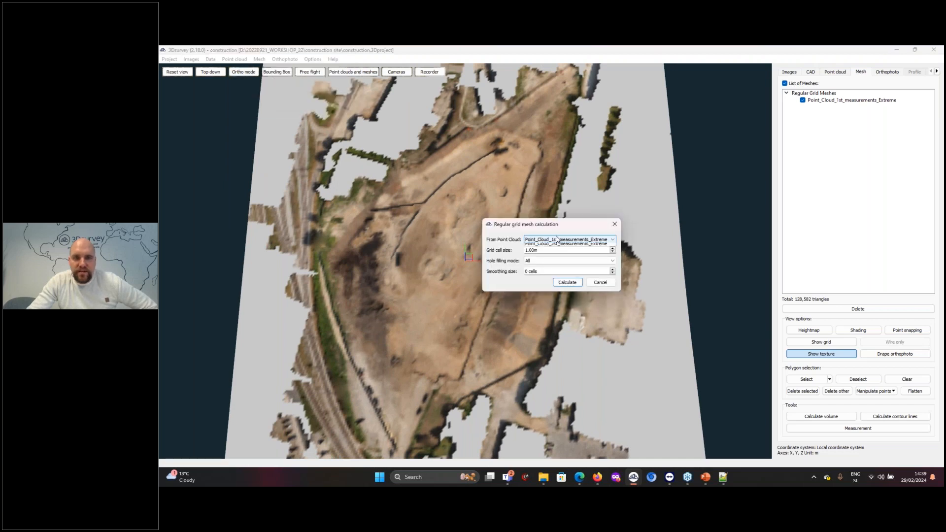
click(567, 252)
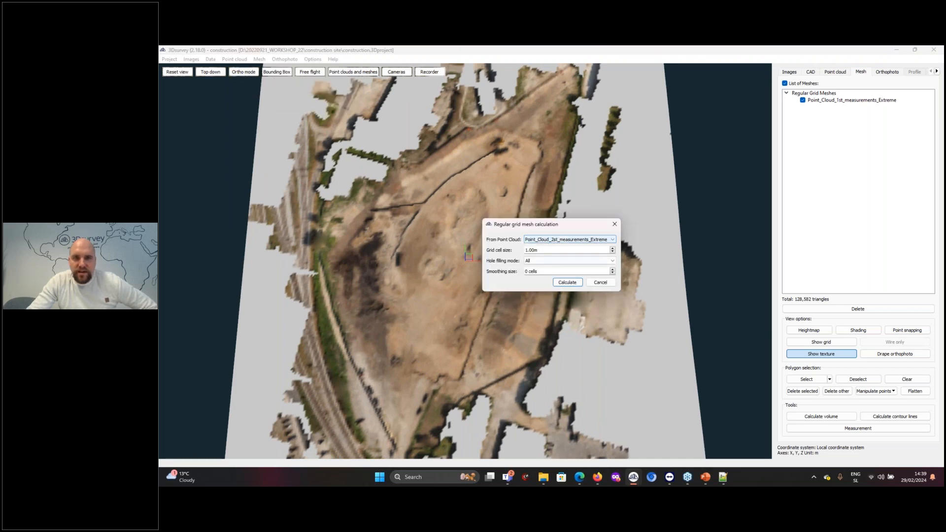
click(567, 283)
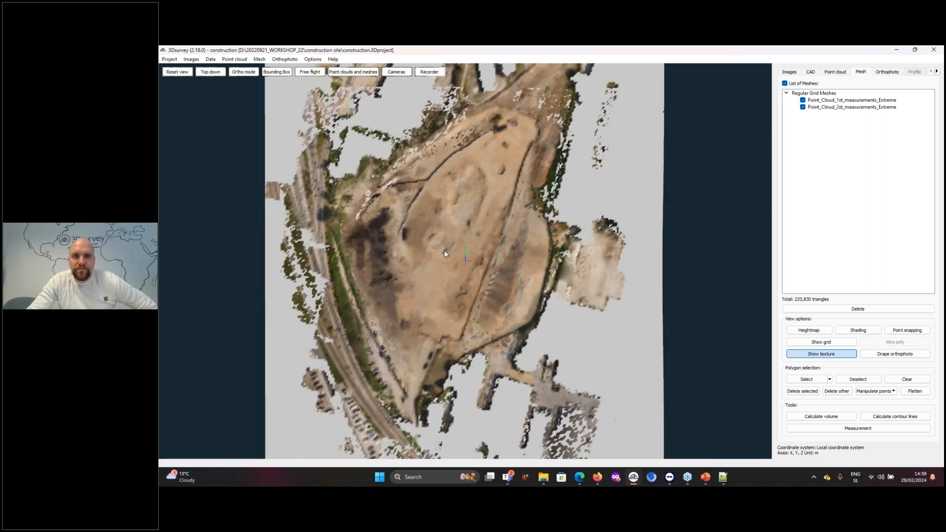
Give the second measurements mesh the custom blue surface color #0055ff
scroll(444, 250, up, 5)
drag(453, 254, 554, 298)
scroll(553, 298, down, 3)
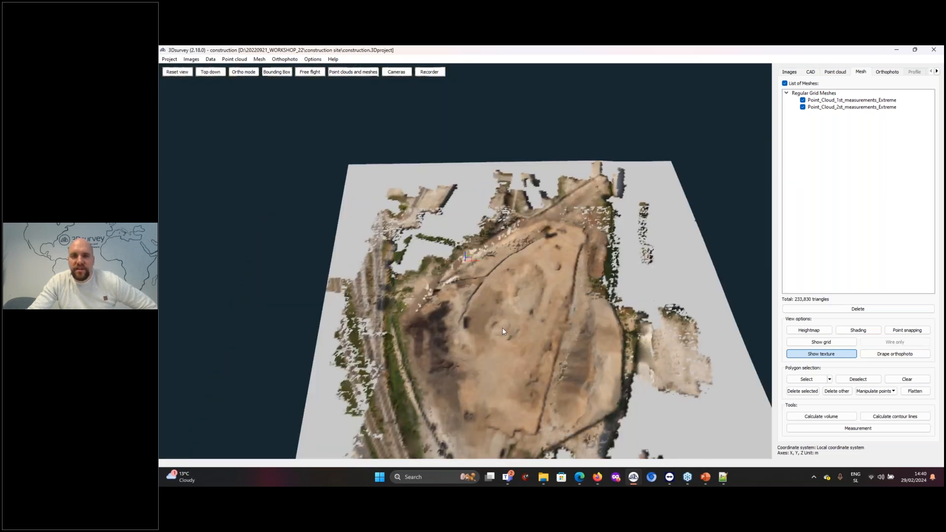
scroll(503, 328, up, 10)
drag(522, 334, 670, 256)
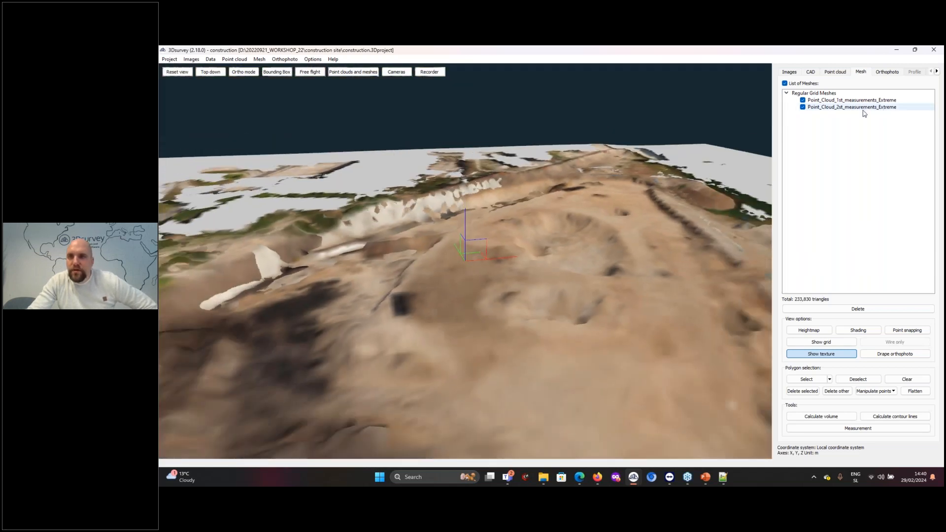
right_click(862, 108)
mouse_move(891, 174)
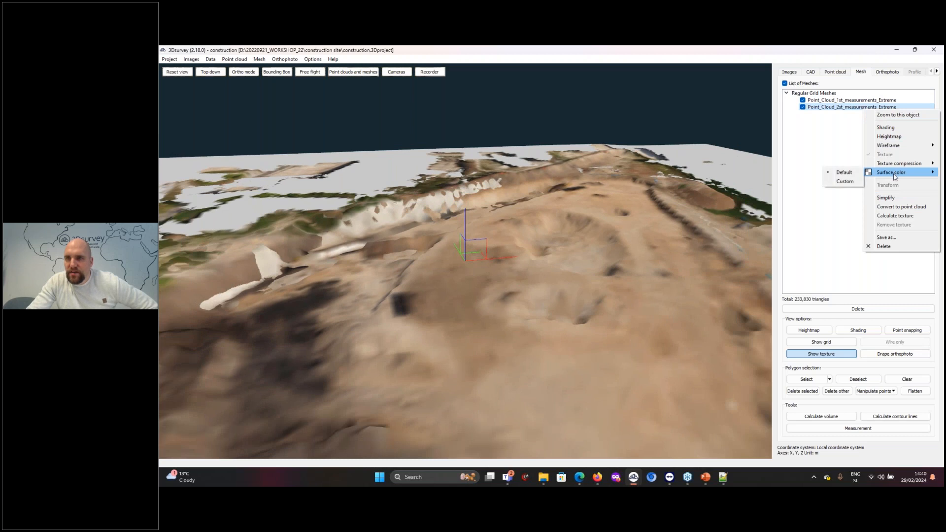
click(845, 182)
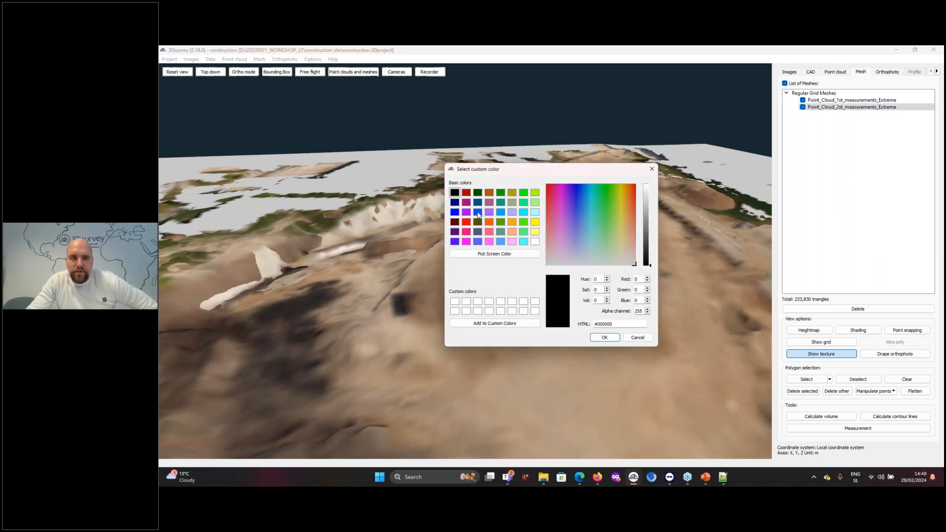
click(478, 213)
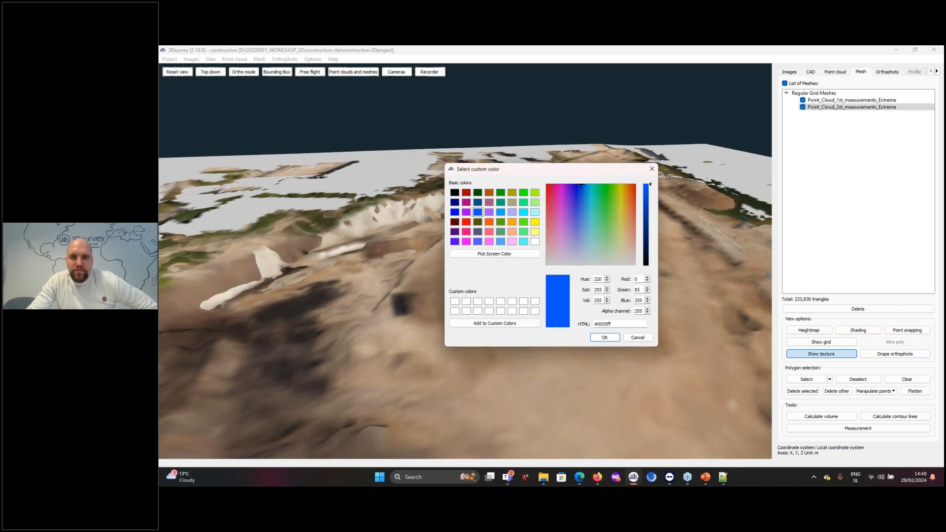
click(605, 337)
Turn on shading for both meshes and view the whole site obliquely
scroll(599, 323, down, 10)
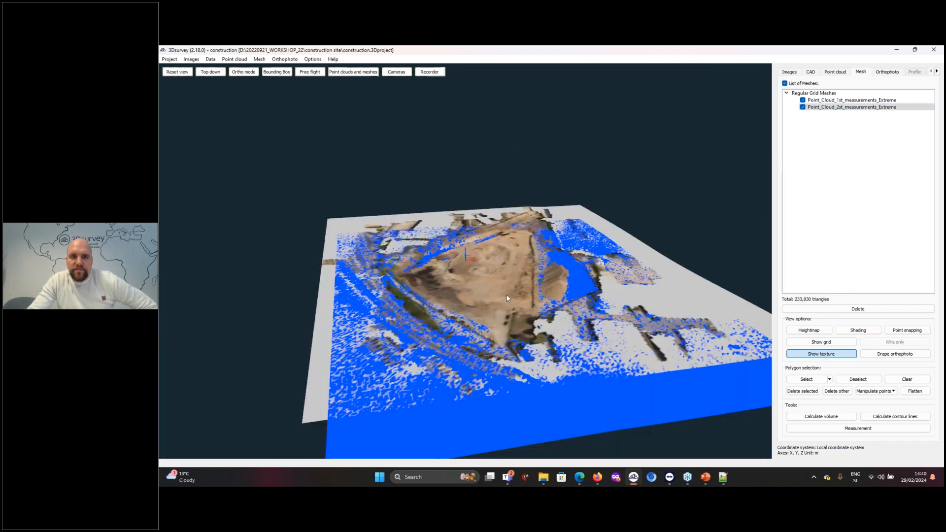
scroll(518, 302, up, 1)
click(859, 331)
mouse_move(573, 291)
mouse_down()
mouse_move(557, 297)
mouse_move(560, 310)
mouse_move(385, 163)
mouse_up()
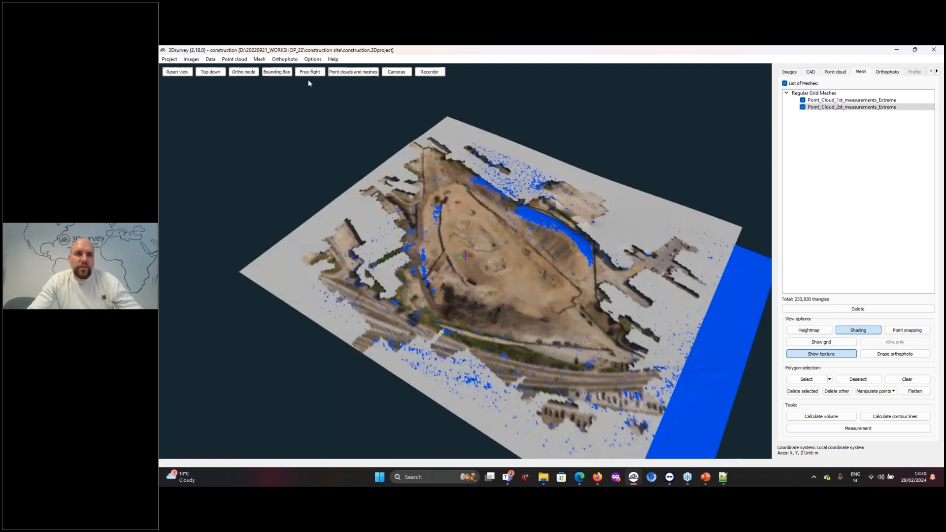
Enable the bounding box and shrink it to a narrow strip that cuts a cross-section through both meshes
click(277, 72)
scroll(596, 327, down, 4)
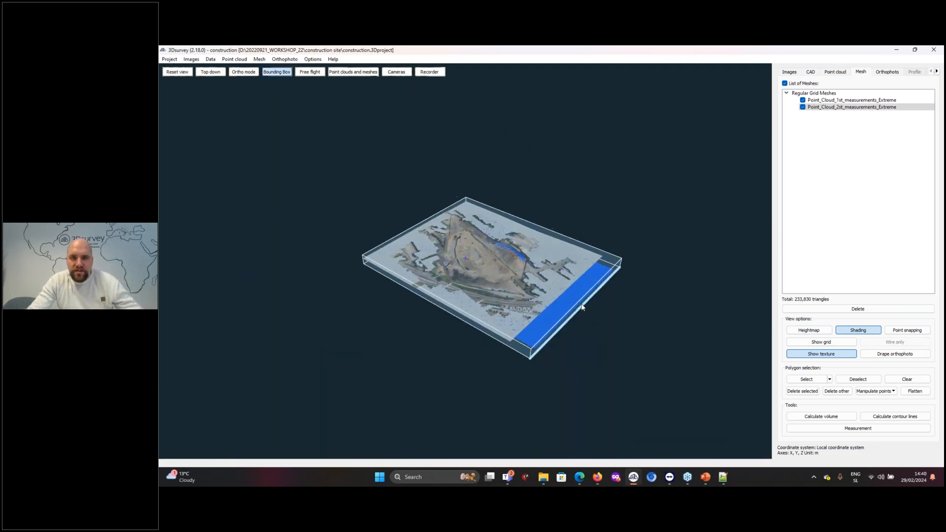
drag(581, 306, 490, 280)
scroll(501, 285, up, 5)
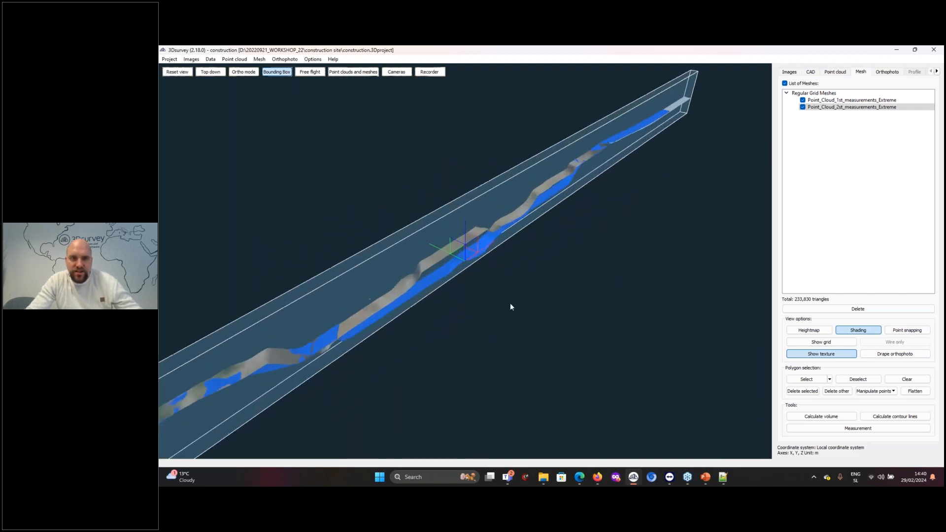
mouse_move(473, 257)
mouse_down()
mouse_move(460, 277)
mouse_move(461, 254)
mouse_up()
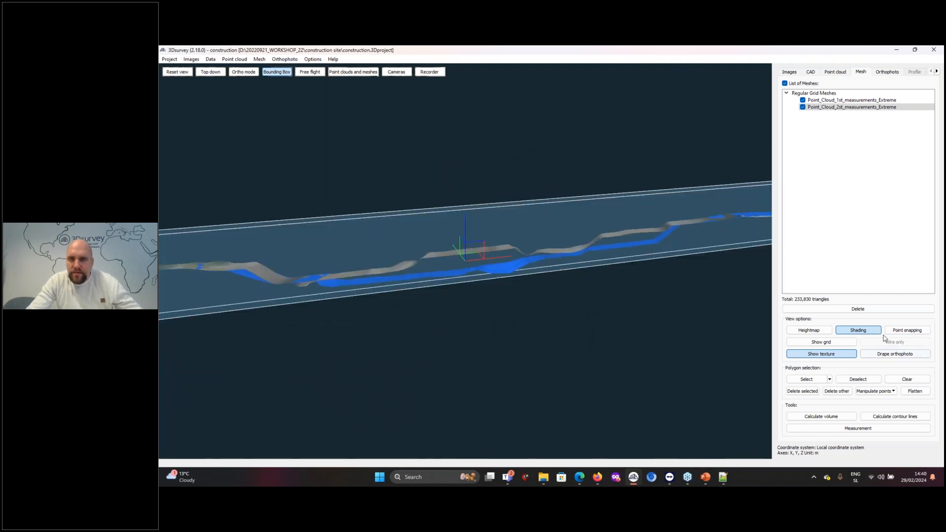
Show the grid on both meshes with shading off, and inspect the gap between the two surfaces within the bounding box section
click(821, 342)
scroll(468, 235, up, 6)
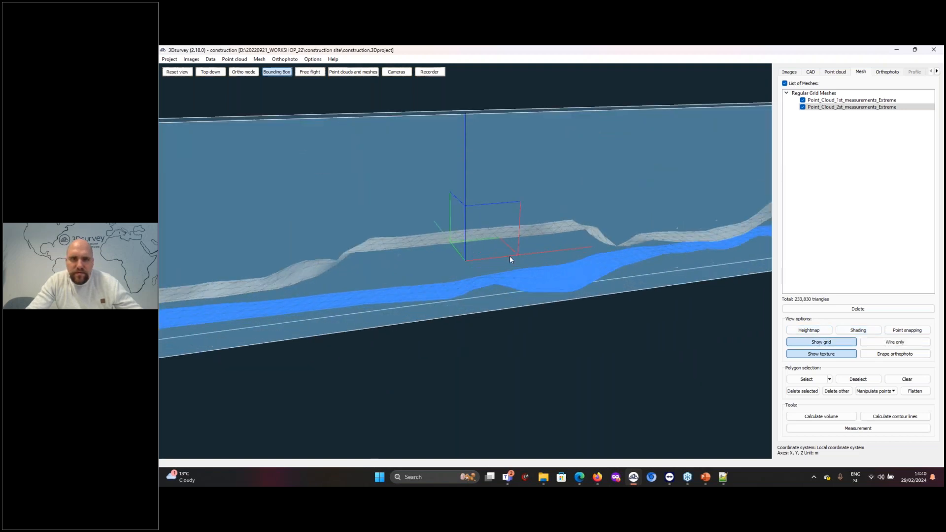
drag(565, 289, 619, 267)
scroll(463, 291, down, 4)
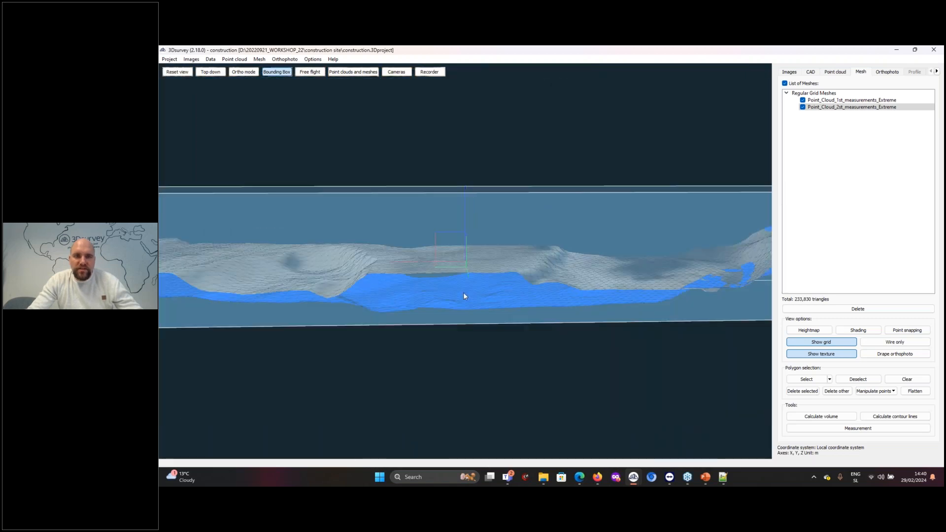
scroll(464, 291, up, 5)
scroll(489, 282, up, 3)
drag(490, 283, 760, 317)
scroll(623, 304, down, 10)
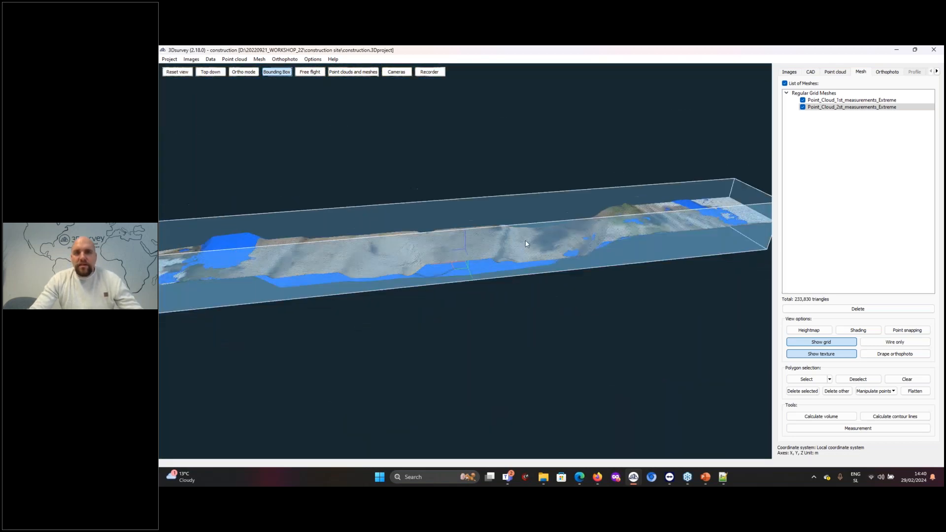
Turn off the bounding box and view both complete meshes from above
drag(586, 335, 579, 371)
scroll(491, 279, down, 8)
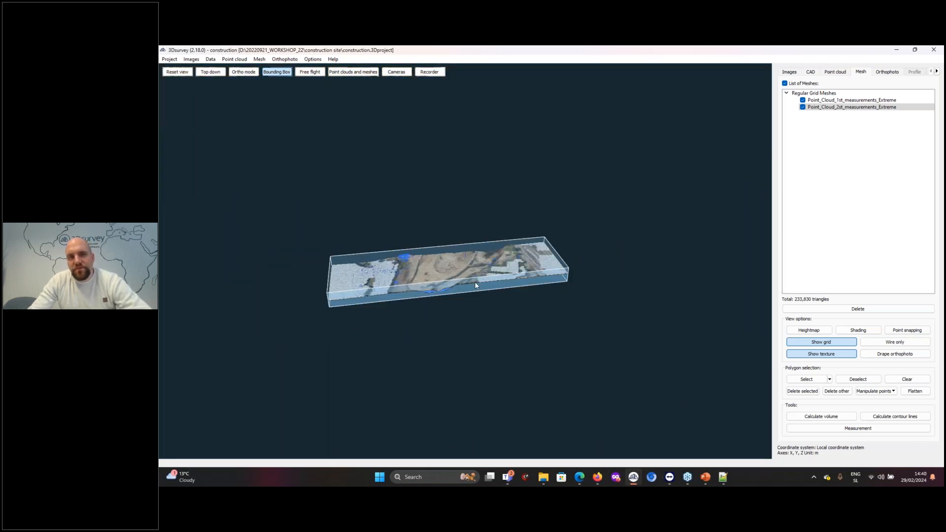
drag(487, 314, 372, 343)
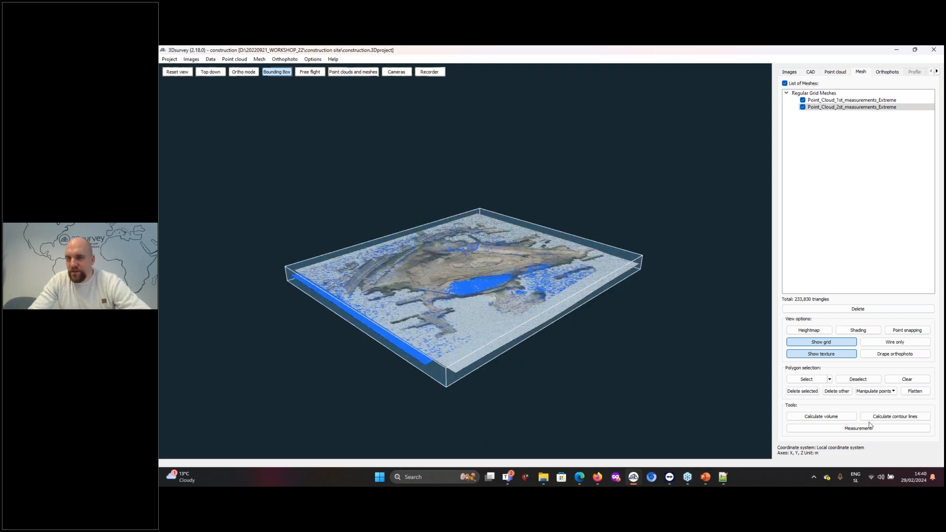
click(279, 72)
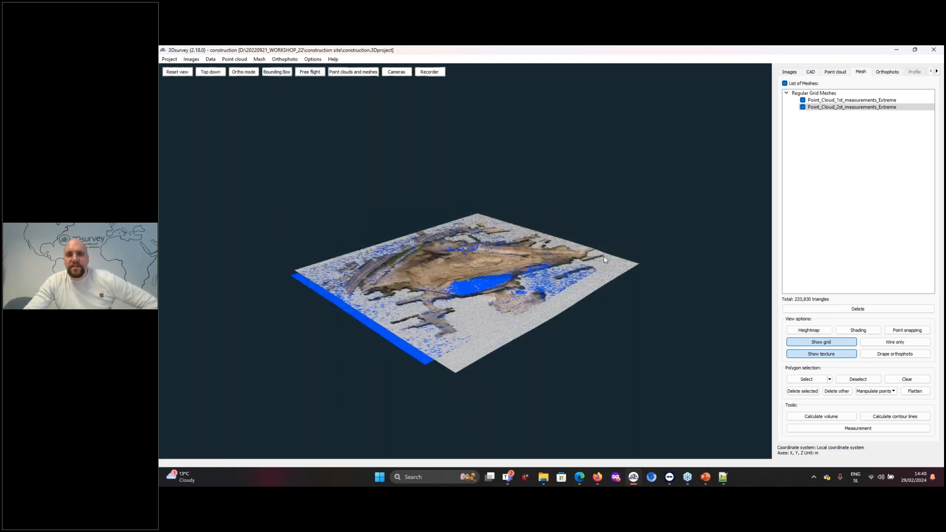
drag(656, 318, 675, 367)
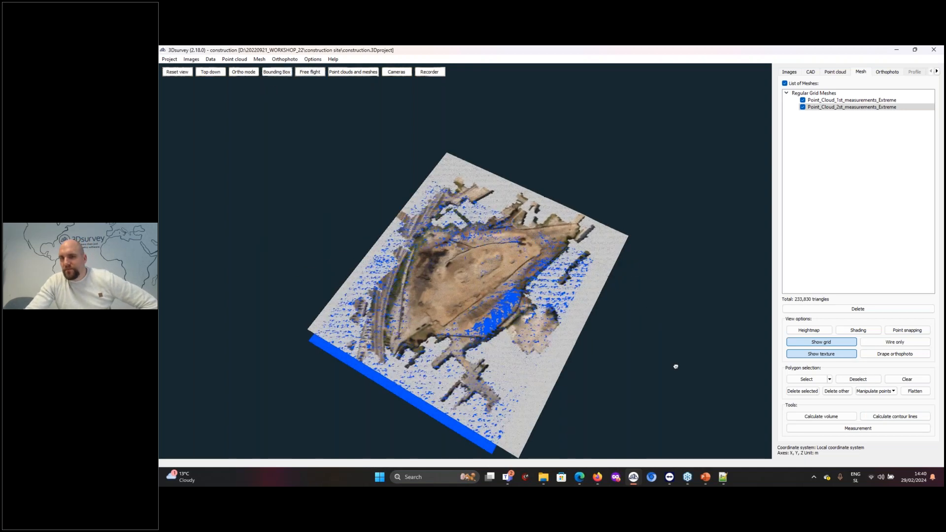
scroll(428, 283, up, 5)
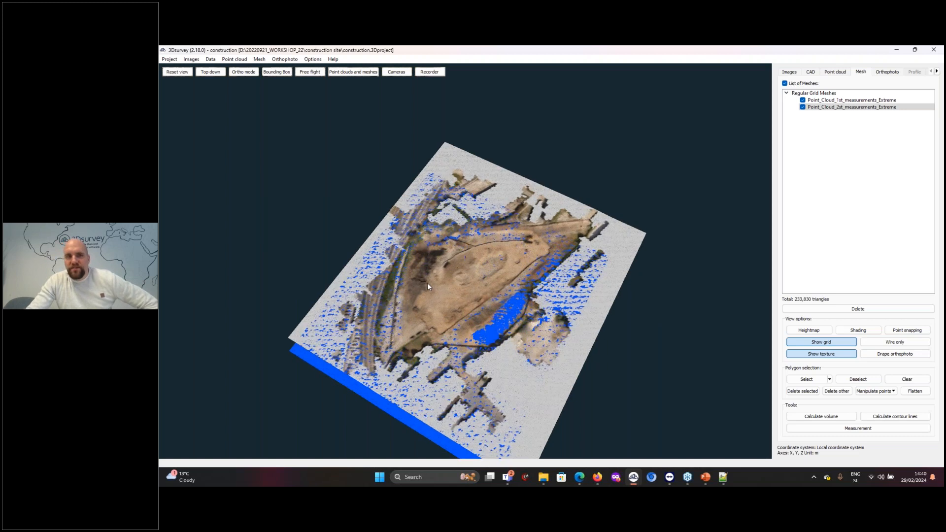
scroll(490, 229, down, 5)
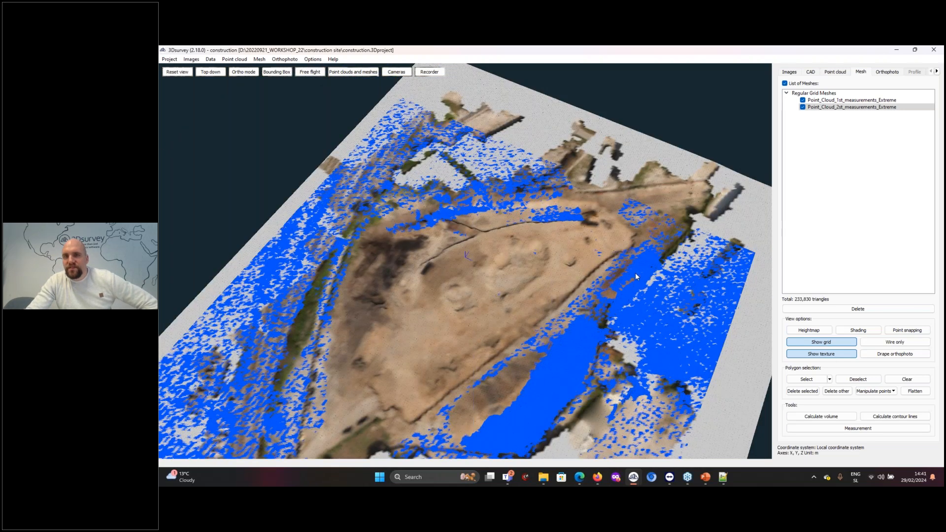
Load the site boundaries DXF into the project as CAD data
click(813, 380)
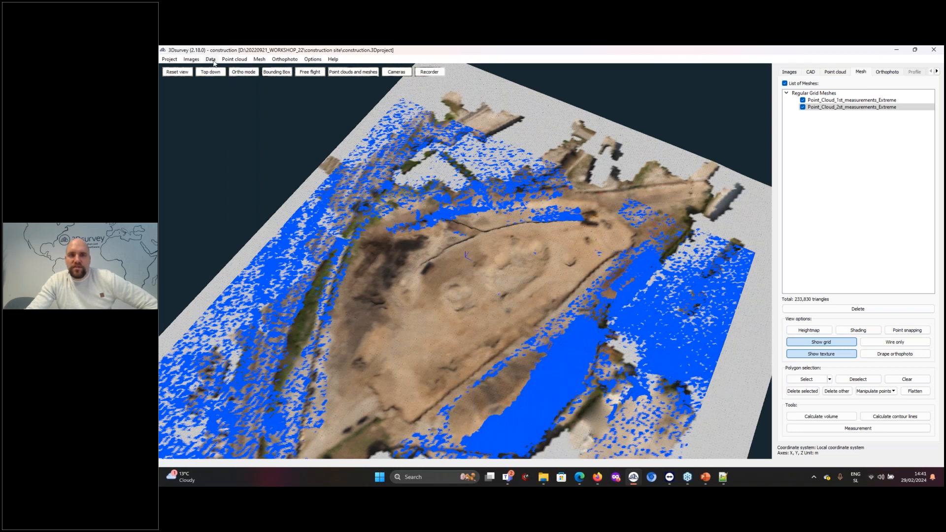
click(811, 72)
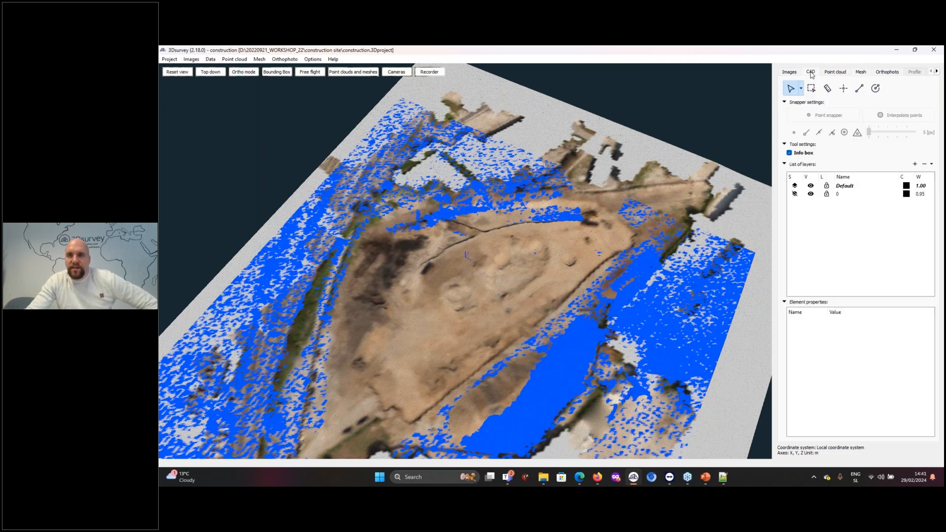
click(211, 59)
click(239, 121)
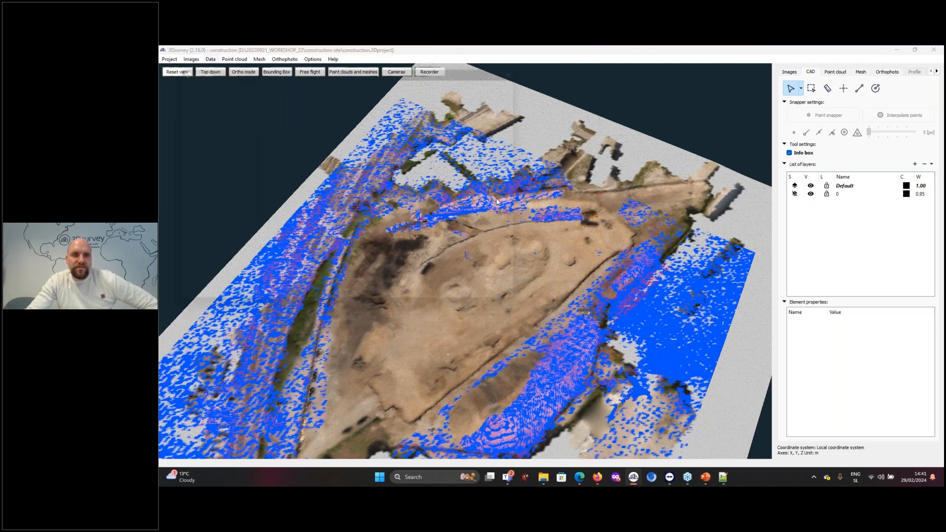
click(262, 129)
double_click(262, 129)
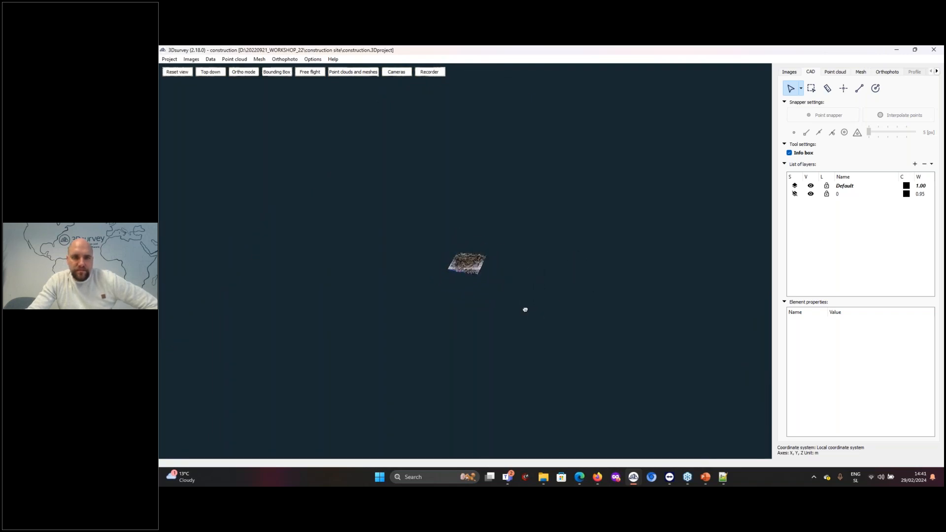
click(795, 194)
click(795, 186)
click(794, 186)
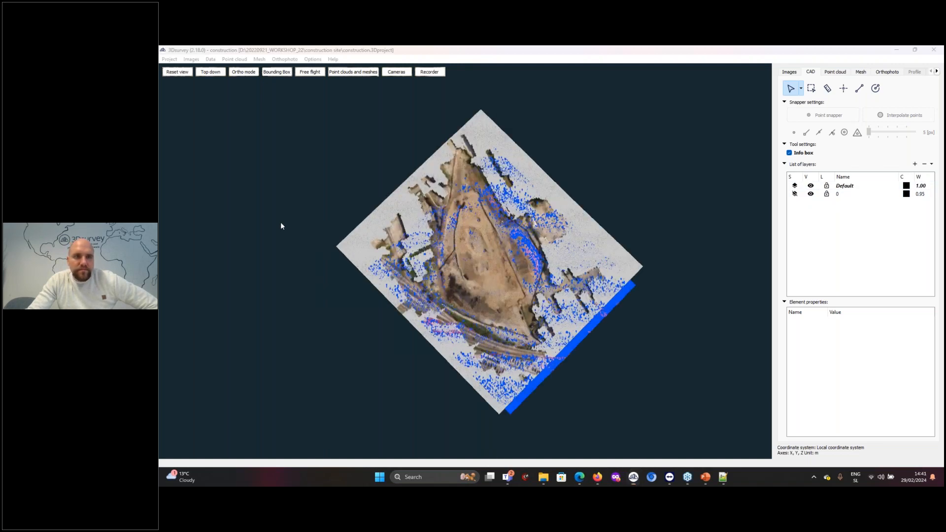
Load boundaries.Dxf once more from the construction site folder as CAD data
scroll(676, 266, down, 4)
mouse_move(611, 282)
mouse_down()
mouse_move(587, 288)
mouse_move(623, 277)
mouse_up()
scroll(623, 277, down, 5)
click(211, 59)
click(228, 119)
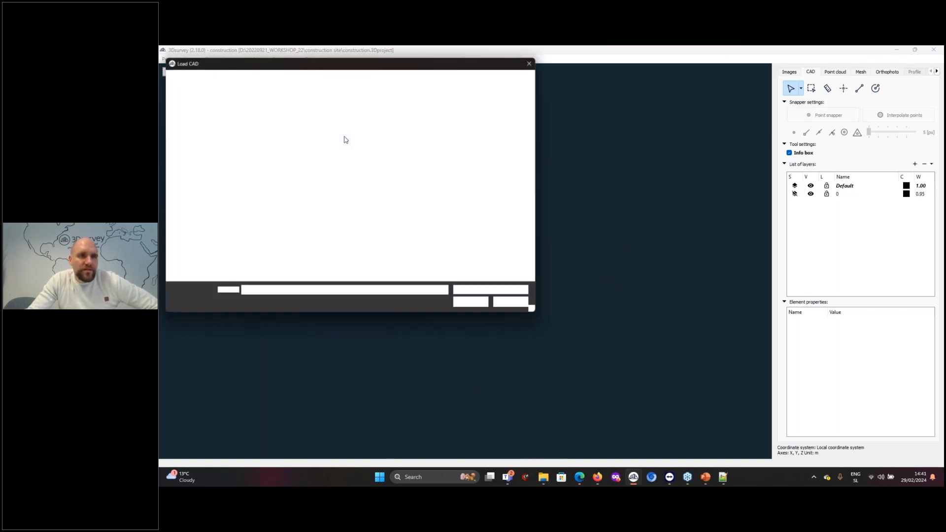
drag(357, 63, 541, 62)
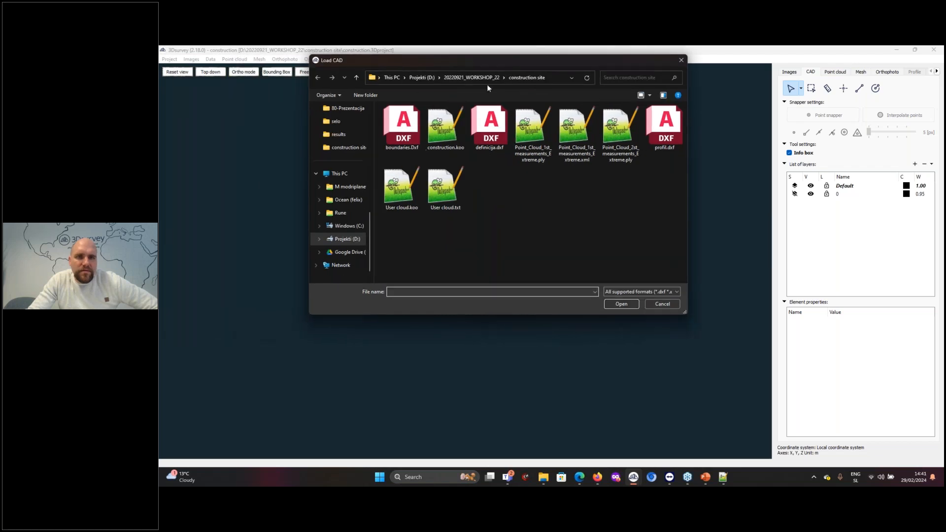
click(405, 134)
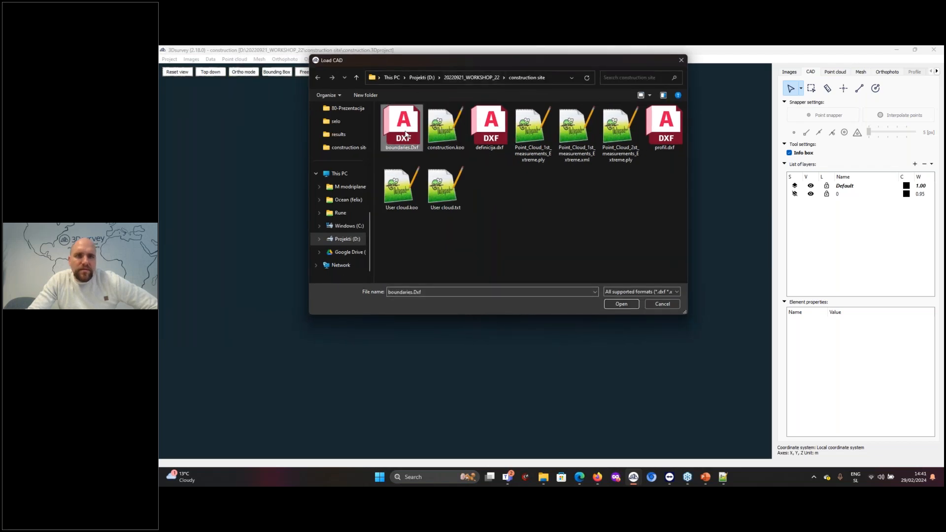
double_click(405, 134)
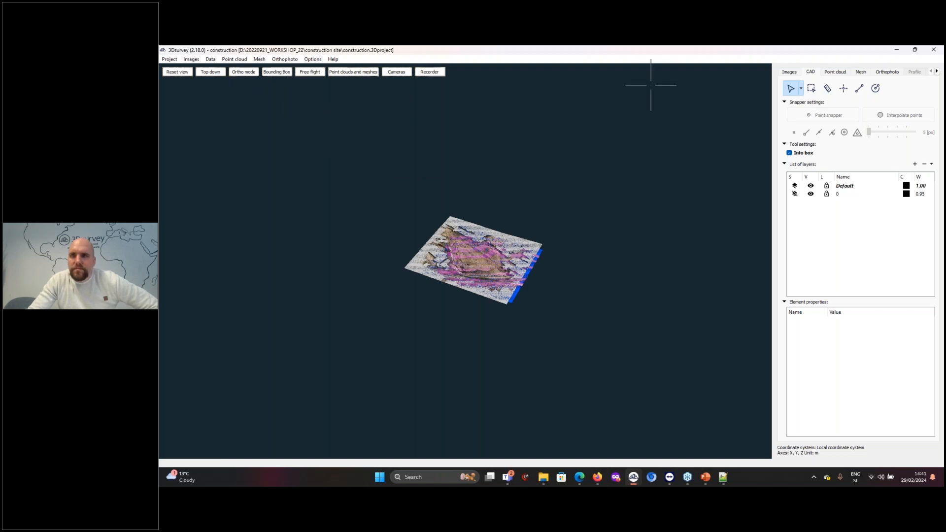
Reset the view and examine the loaded boundary polylines lying below the meshes
click(277, 72)
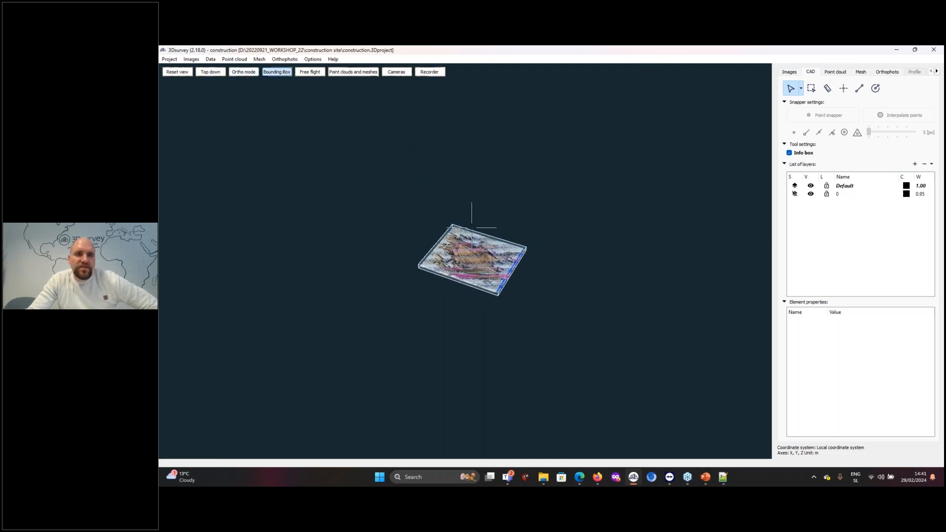
drag(526, 259, 483, 269)
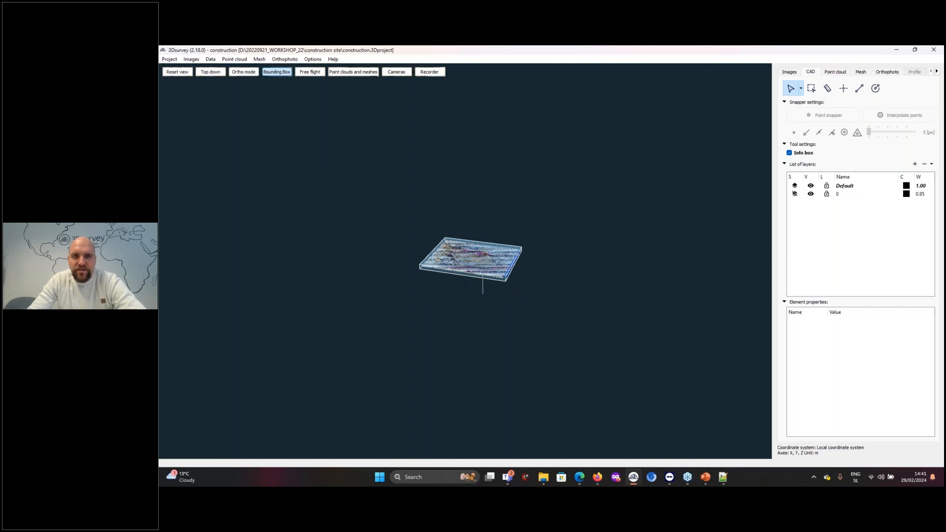
click(178, 72)
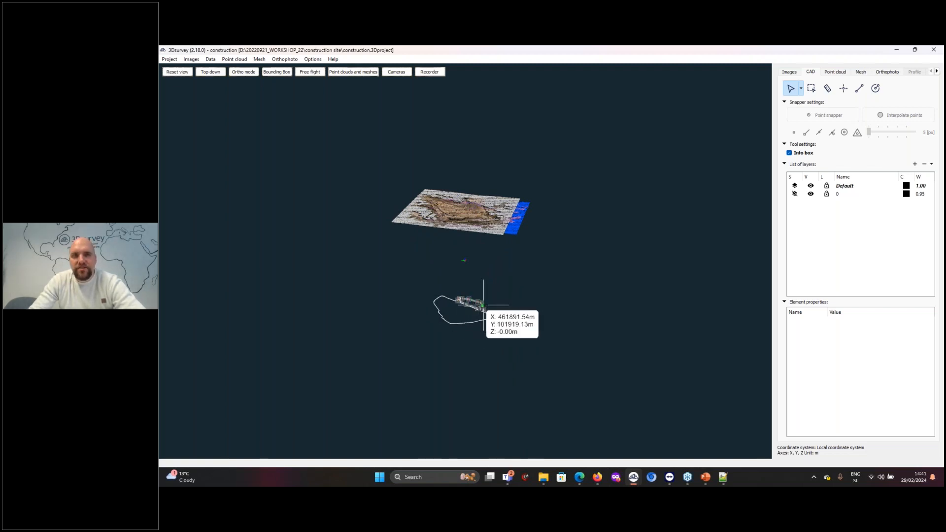
drag(512, 267, 547, 268)
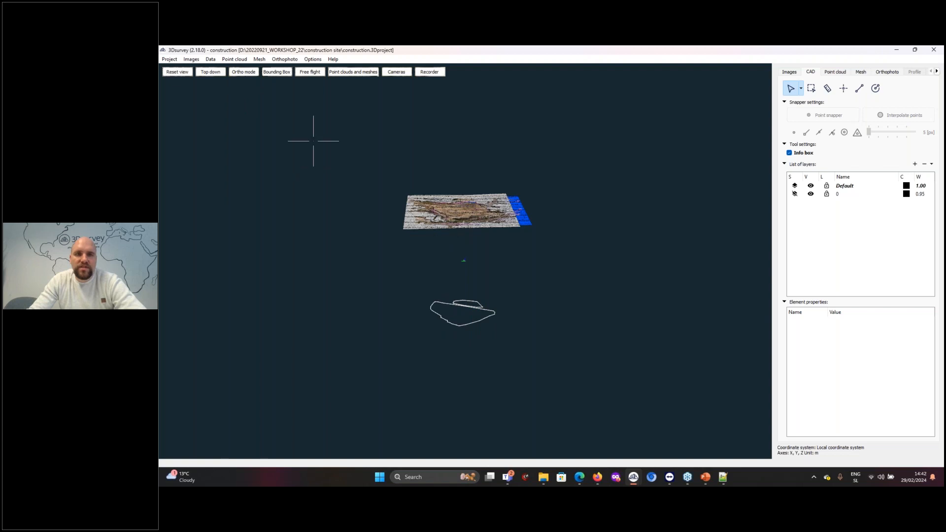
Check the boundary polylines against the meshes in a top-down orthographic view, and return to an oblique view of the site
click(210, 72)
click(244, 72)
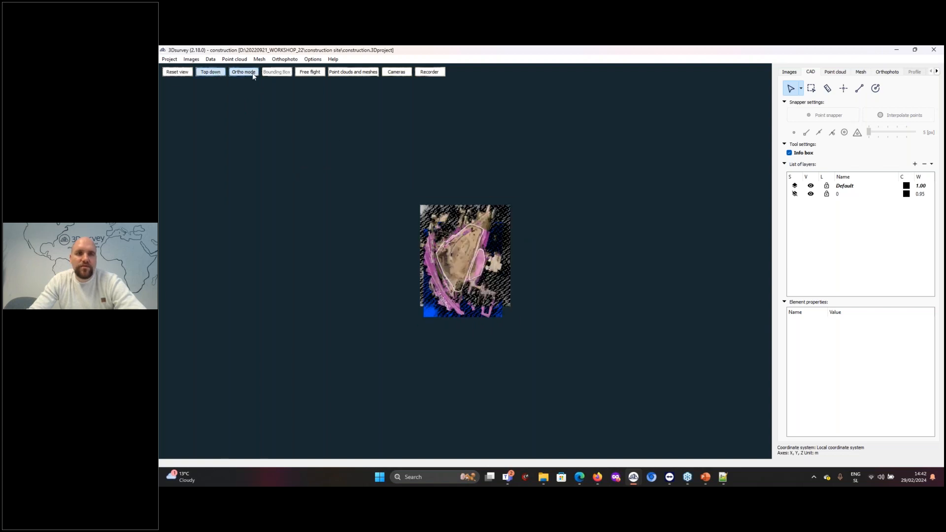
scroll(463, 233, up, 3)
scroll(487, 253, up, 5)
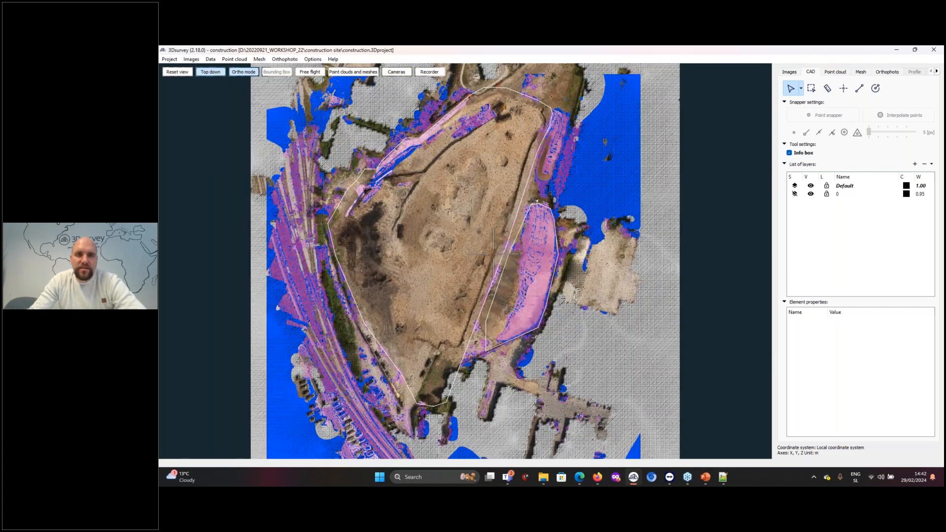
scroll(493, 253, down, 2)
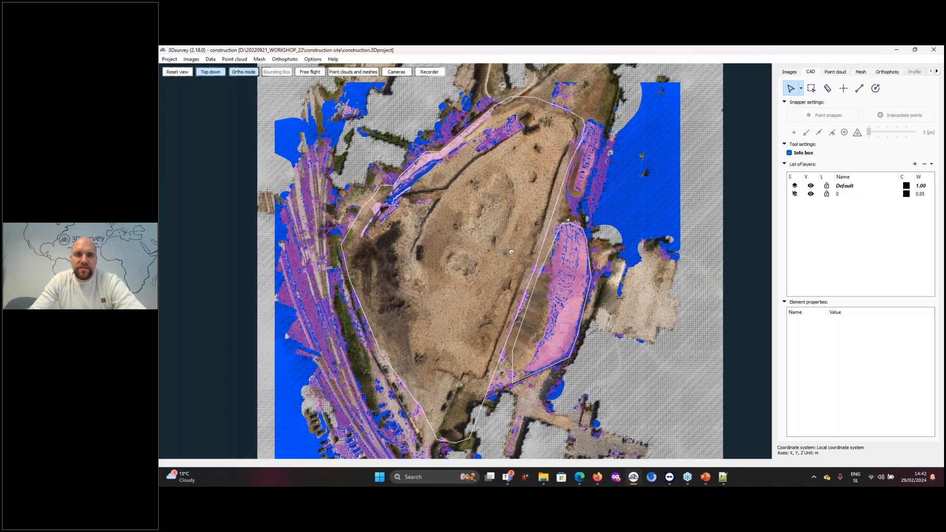
click(210, 72)
click(219, 75)
drag(412, 261, 461, 231)
scroll(461, 231, up, 4)
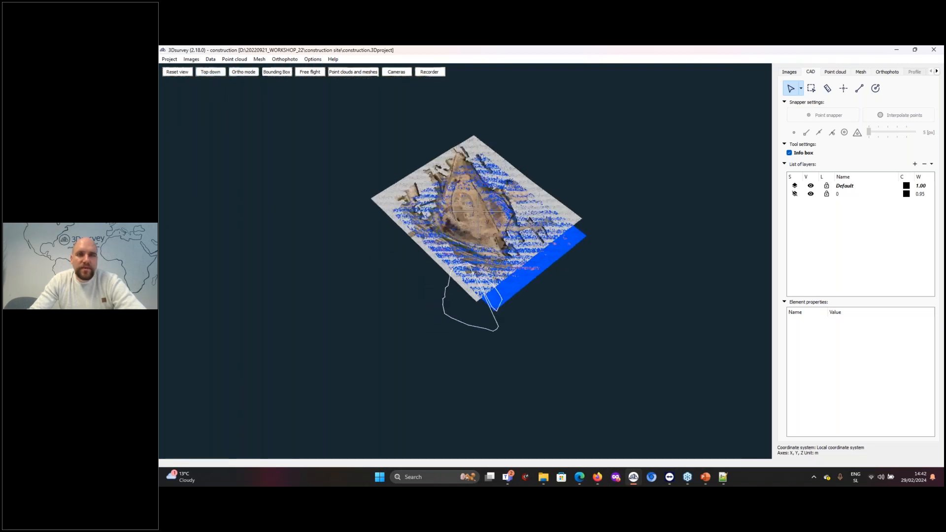
Calculate the volume from Point_Cloud_1st_measurements_Extreme to Point_Cloud_2st_measurements_Extreme, using the closed CAD lines of layer 0 as boundaries
click(868, 74)
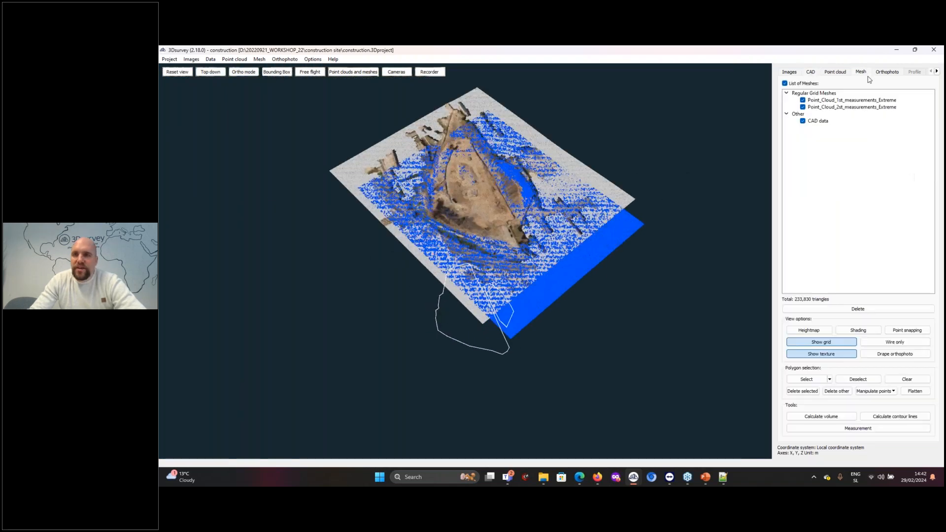
click(835, 419)
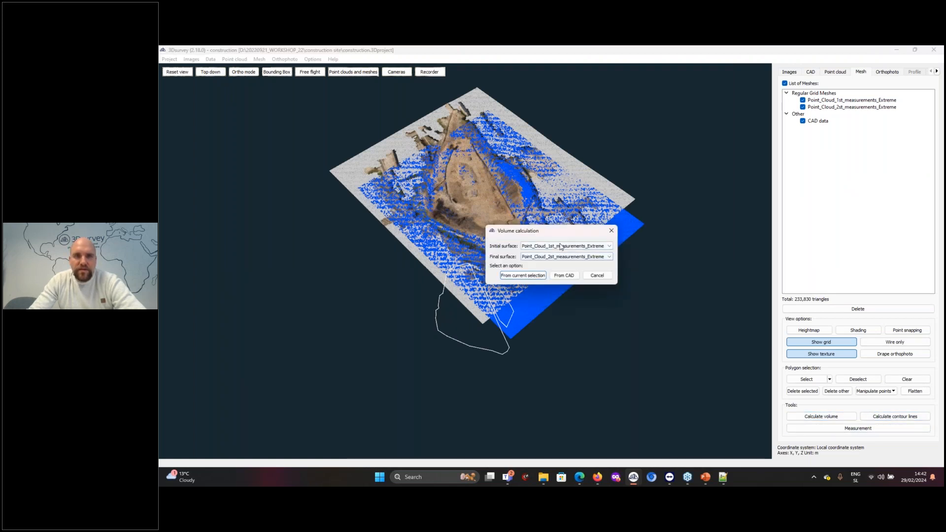
click(565, 276)
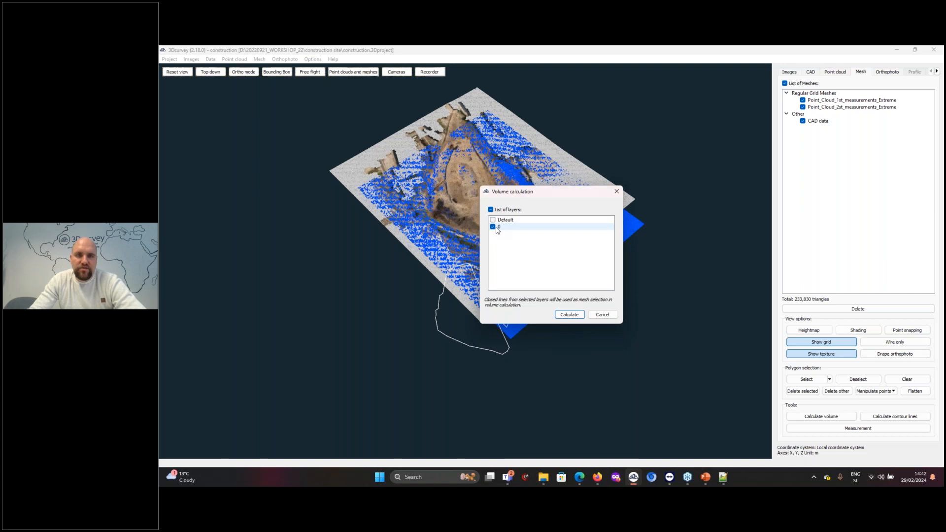
click(571, 314)
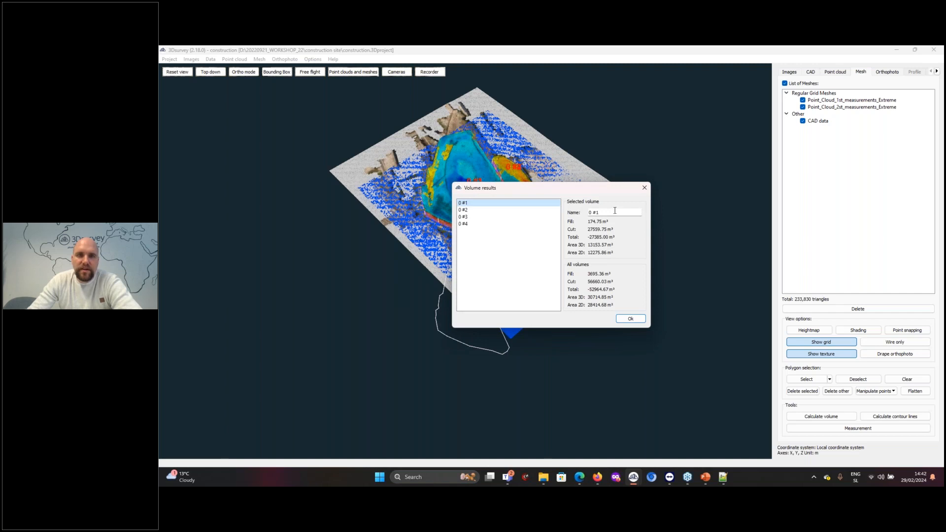
Move the volume results aside and rename the first volume as Excavation
drag(600, 190, 651, 247)
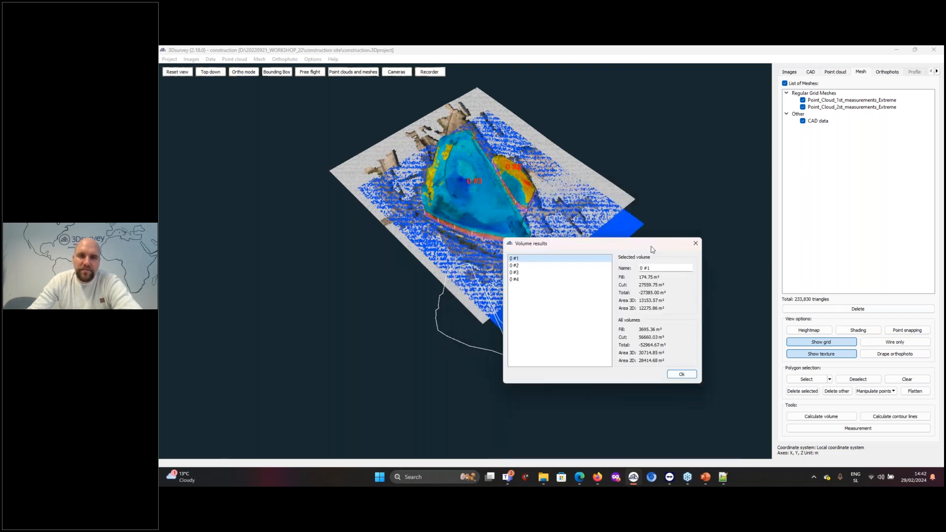
drag(651, 268, 641, 268)
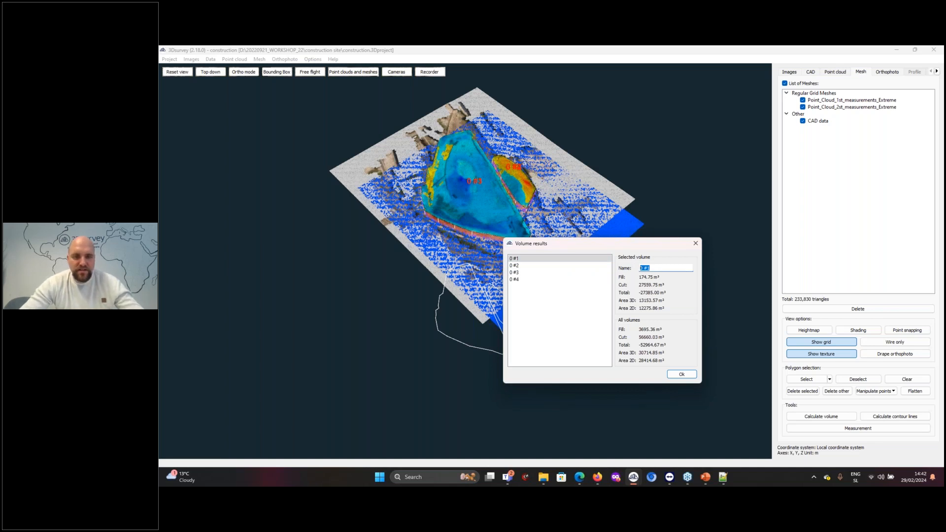
text(Excavation)
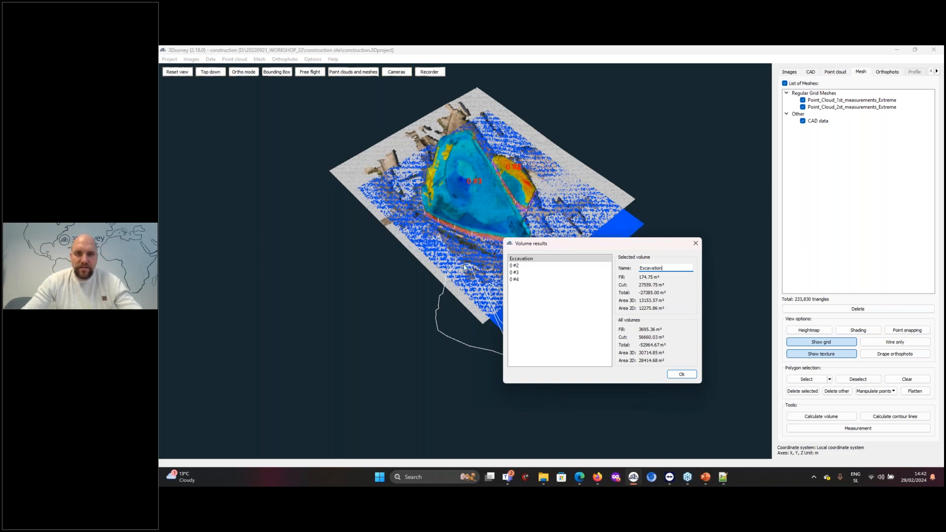
Rename the second volume as stockpile and accept the volume results
click(515, 266)
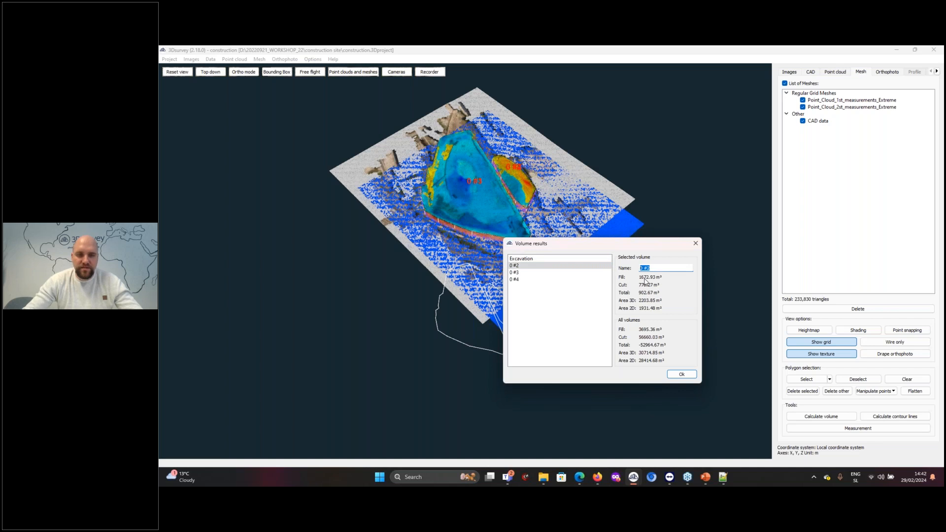
text(stockpile)
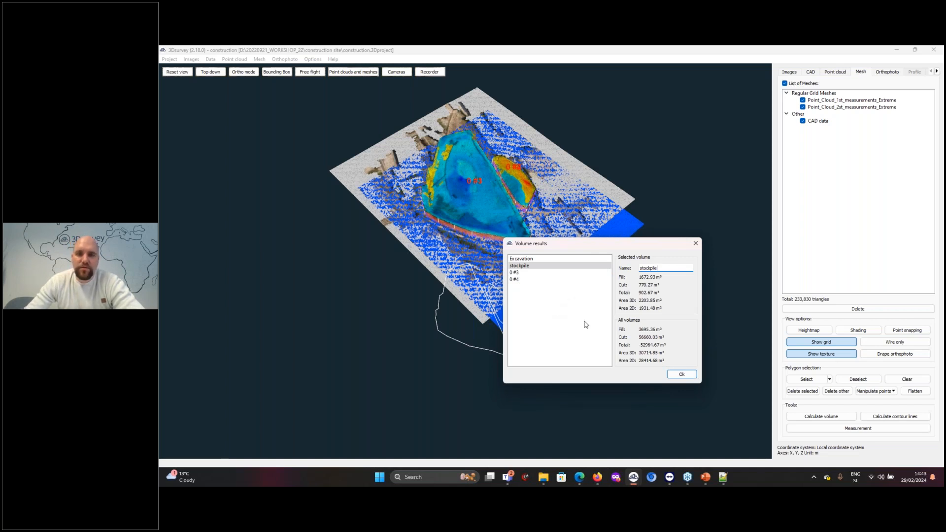
click(682, 375)
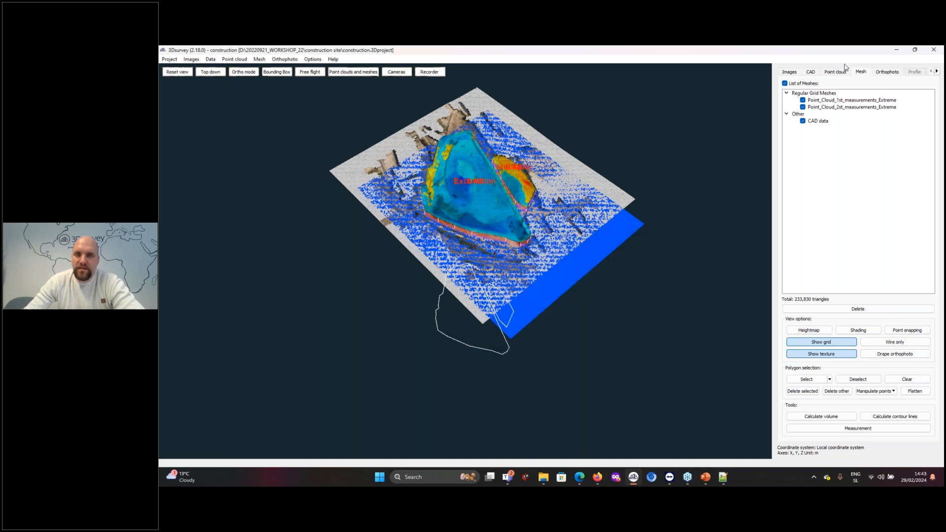
Select the large boundary polyline in the CAD data to examine its element properties
click(810, 72)
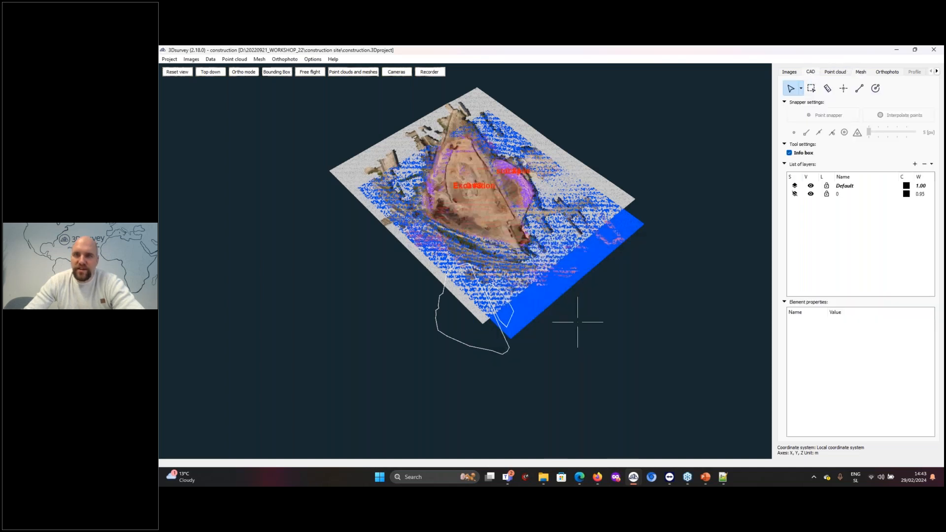
click(475, 348)
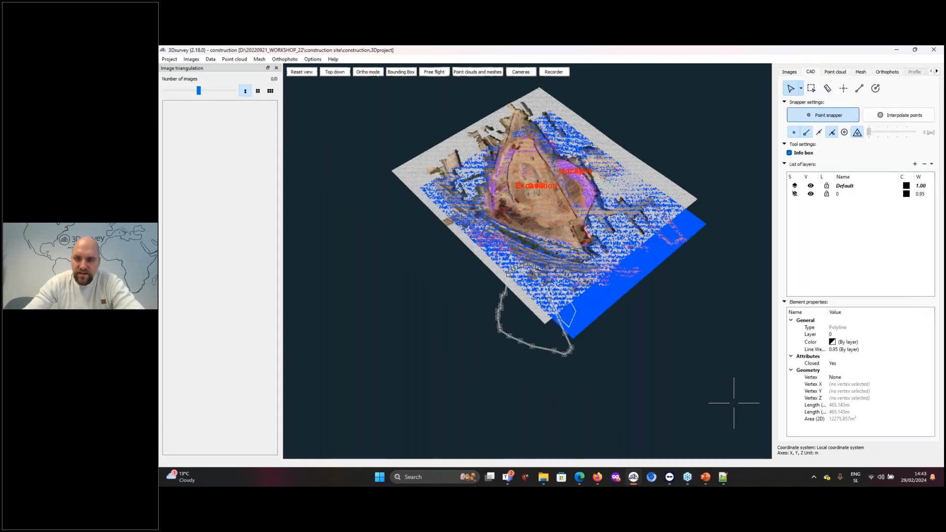
Select the small boundary polyline in the CAD data to examine its element properties, and clear the selection
click(733, 403)
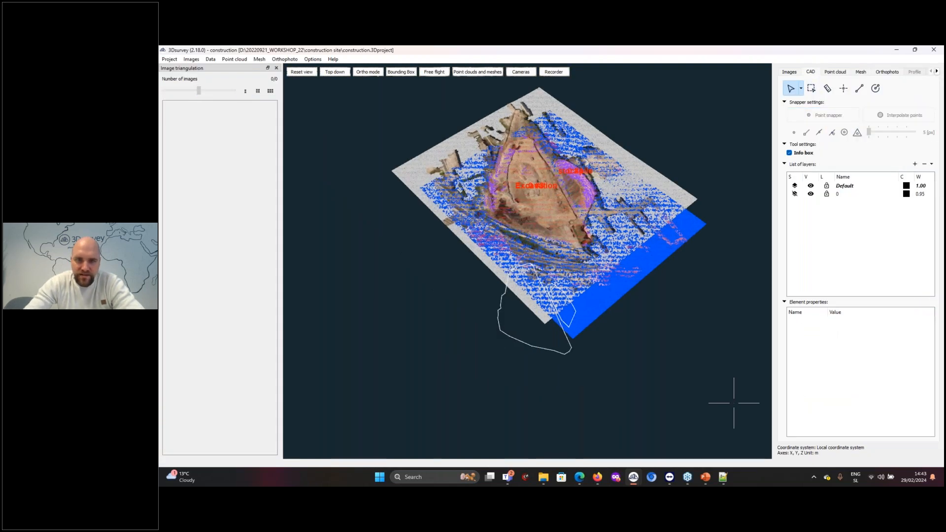
click(573, 317)
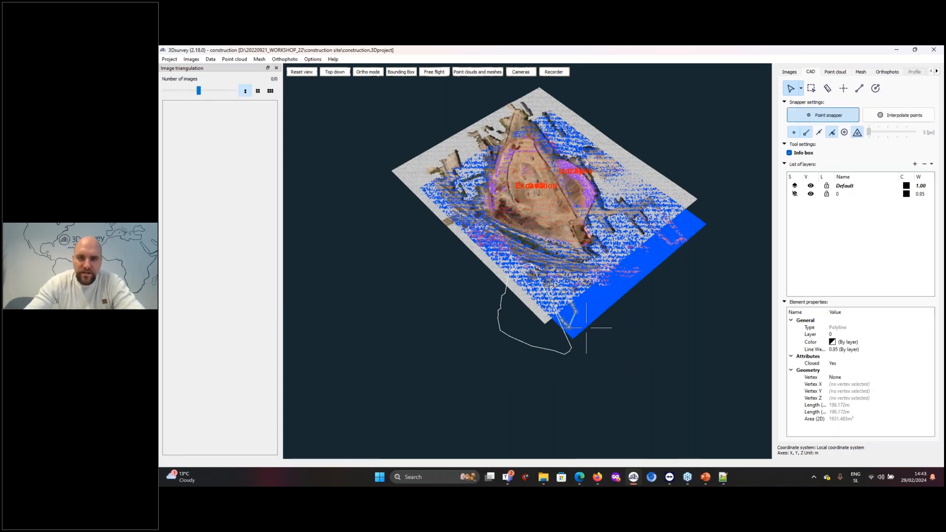
click(586, 328)
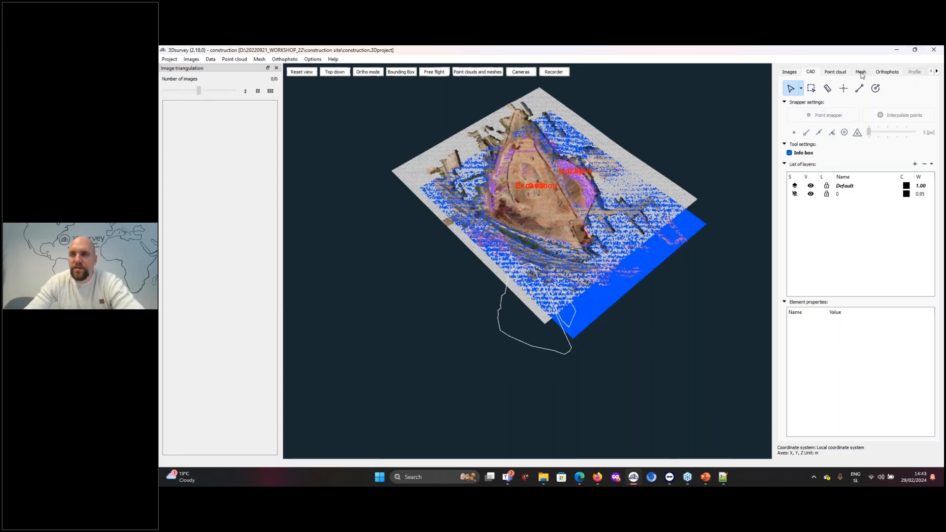
Delete the duplicate volumes 0 #3 and 0 #4 from the list of volumes
click(937, 72)
click(938, 72)
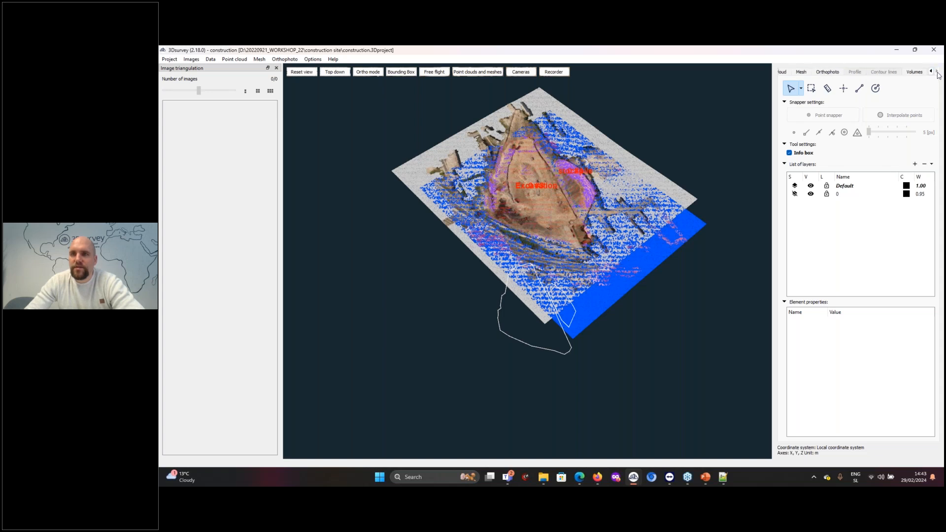
click(915, 72)
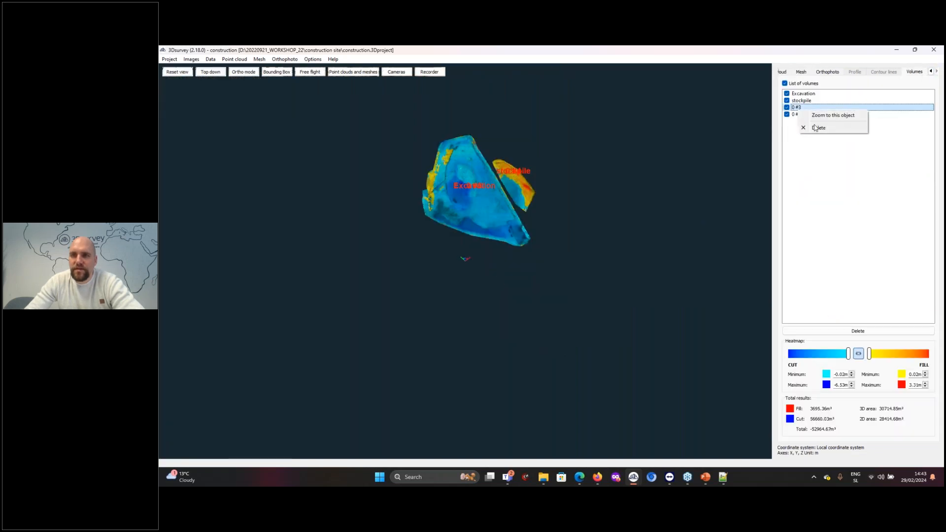
key(Delete)
click(526, 274)
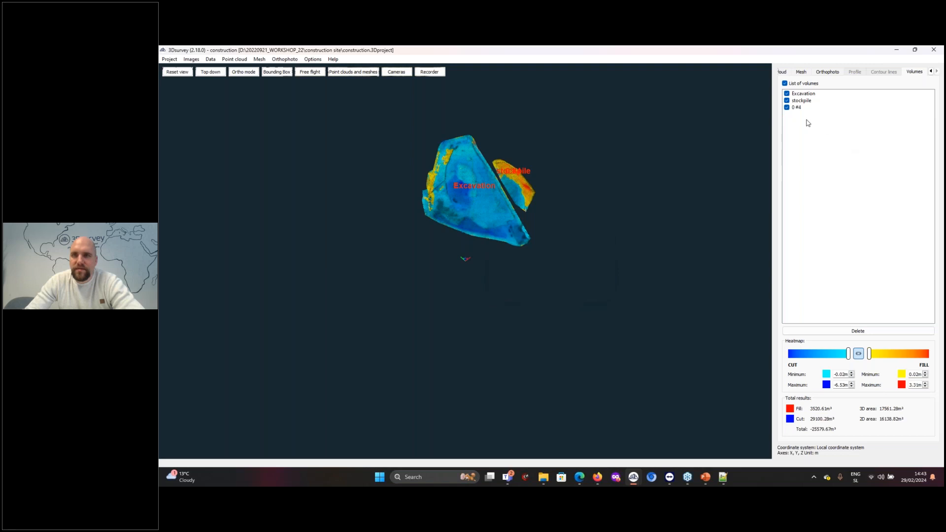
right_click(805, 107)
click(816, 129)
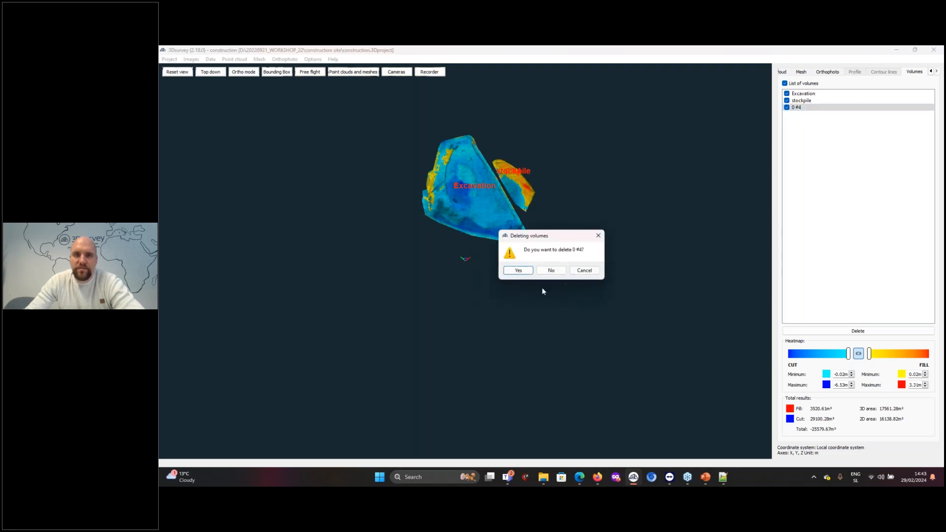
click(519, 271)
Examine the cut and fill heatmap of the Excavation and stockpile volumes up close
scroll(530, 281, up, 8)
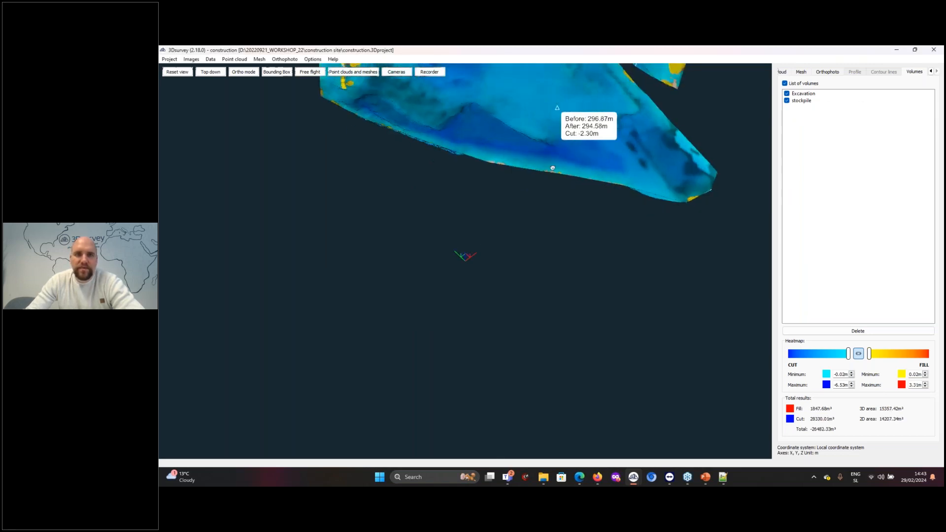
drag(534, 291, 398, 216)
scroll(450, 251, down, 1)
drag(560, 105, 649, 224)
double_click(472, 209)
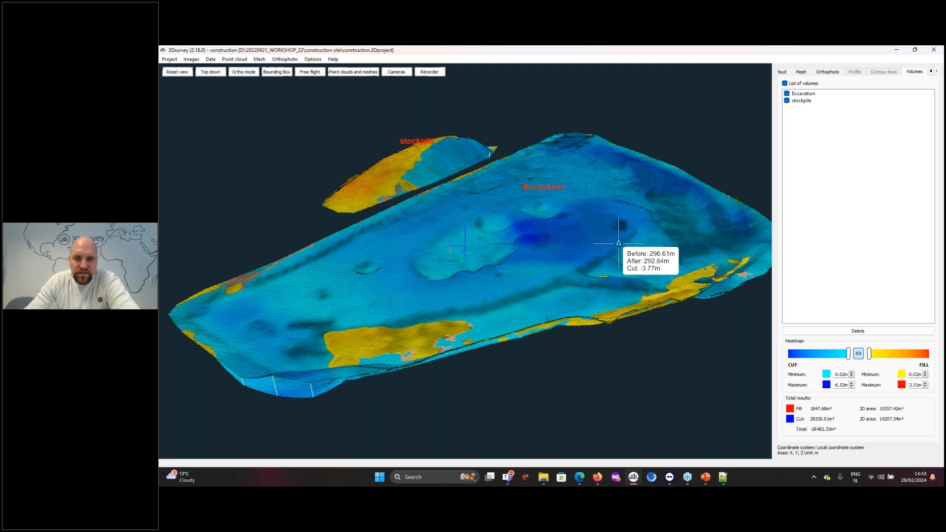
Hide the Excavation and stockpile volumes
click(782, 72)
scroll(601, 245, up, 5)
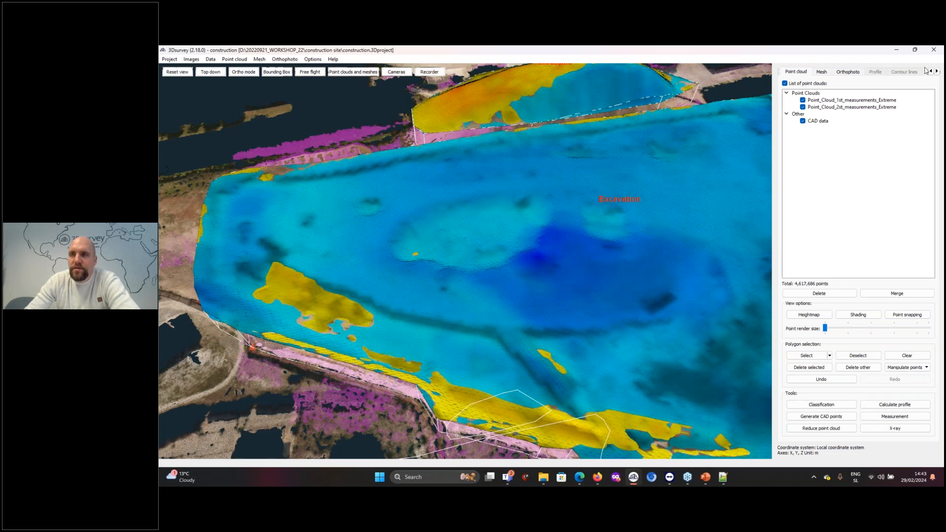
click(936, 71)
click(914, 72)
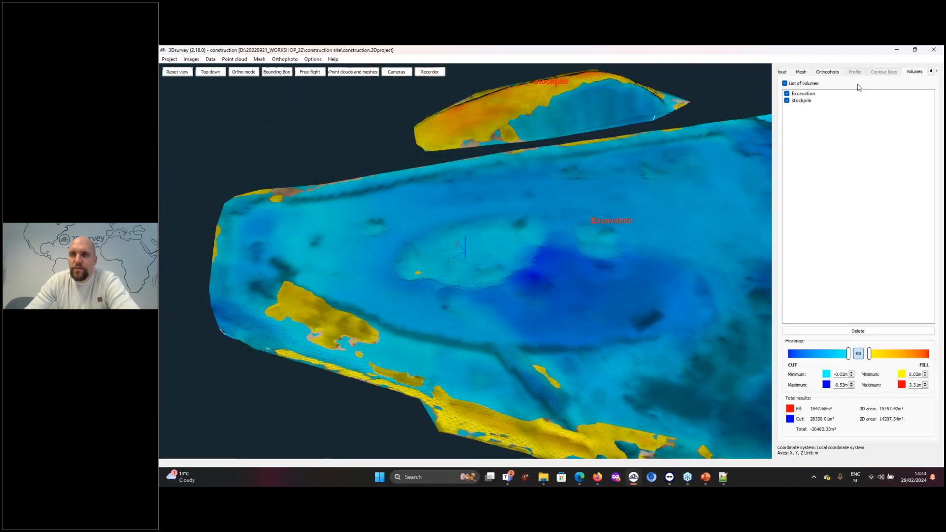
click(792, 95)
click(787, 94)
click(787, 100)
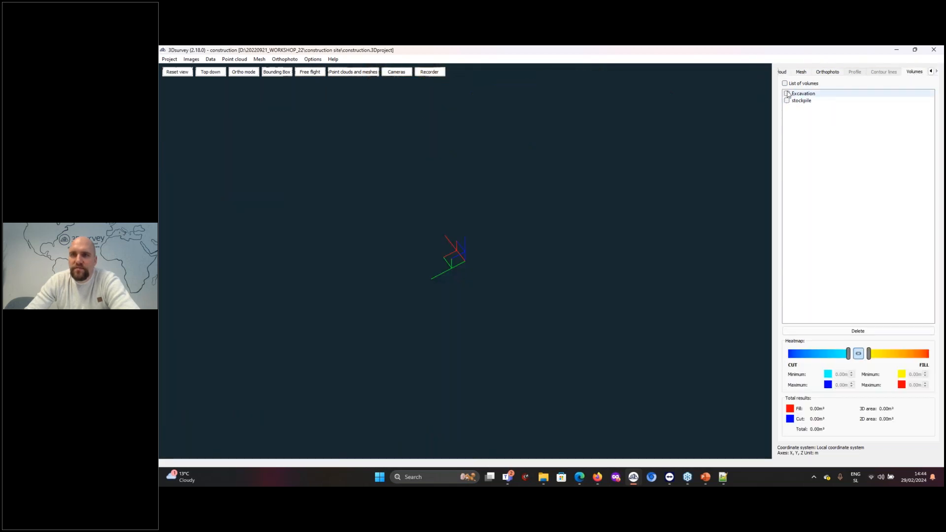
Calculate a point cloud profile along a line from the excavation's western edge to the southern end of the stockpile
click(782, 72)
scroll(616, 162, down, 2)
scroll(604, 169, down, 3)
drag(550, 256, 408, 291)
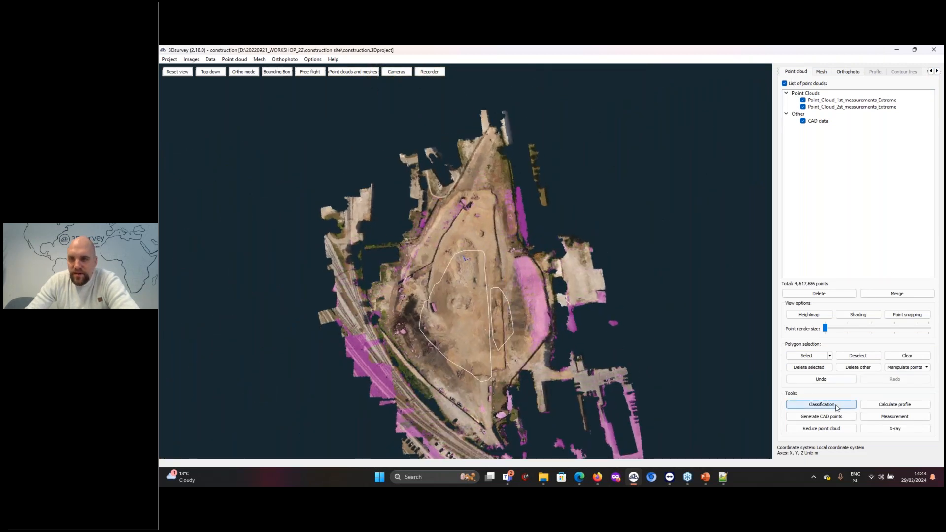
click(896, 405)
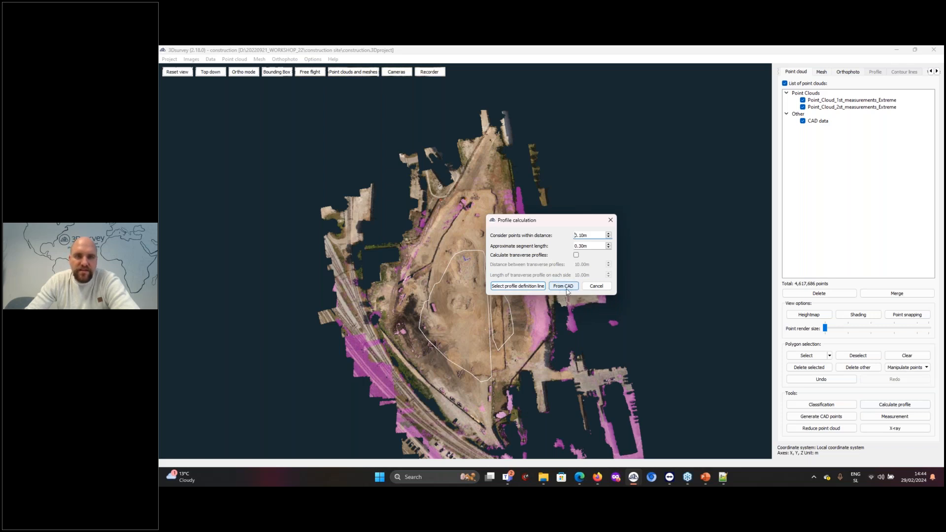
click(523, 287)
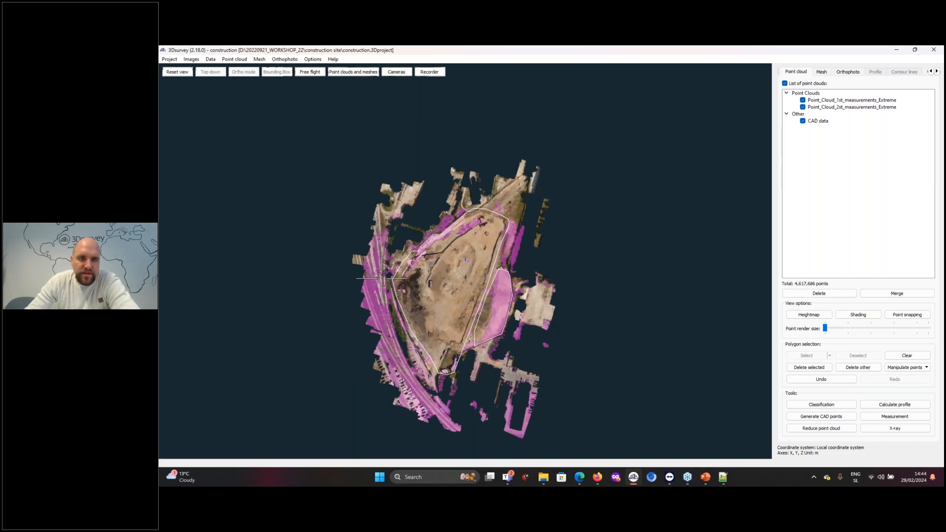
click(393, 283)
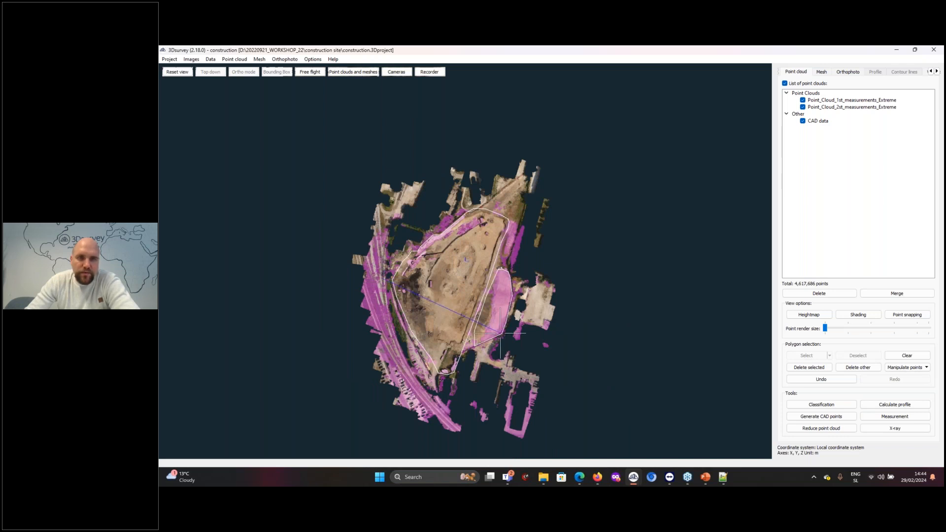
click(500, 333)
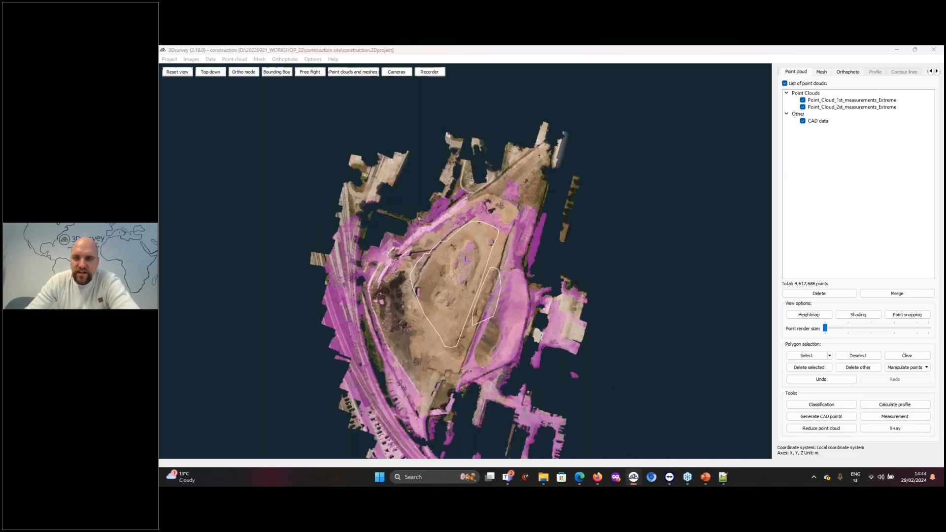
Calculate a second profile, roughly parallel to the first and farther north, across the excavation and the stockpile
click(885, 407)
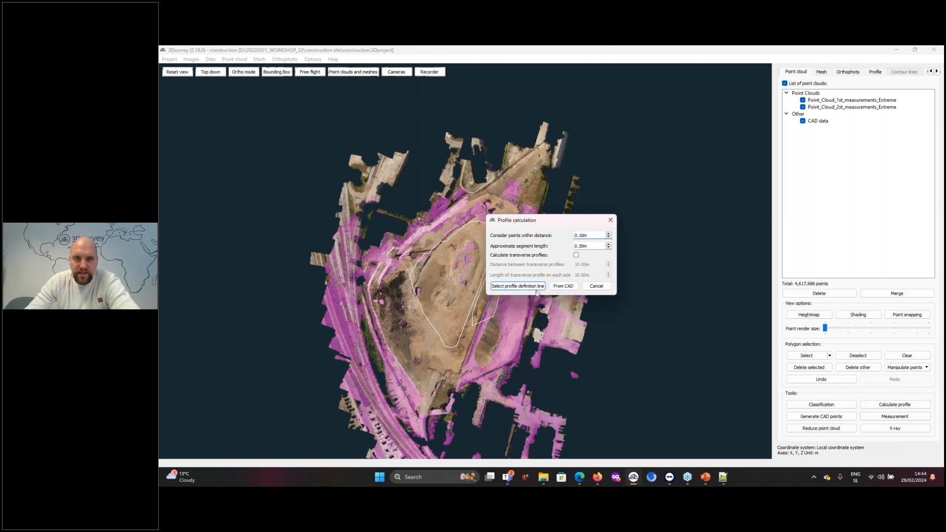
click(515, 285)
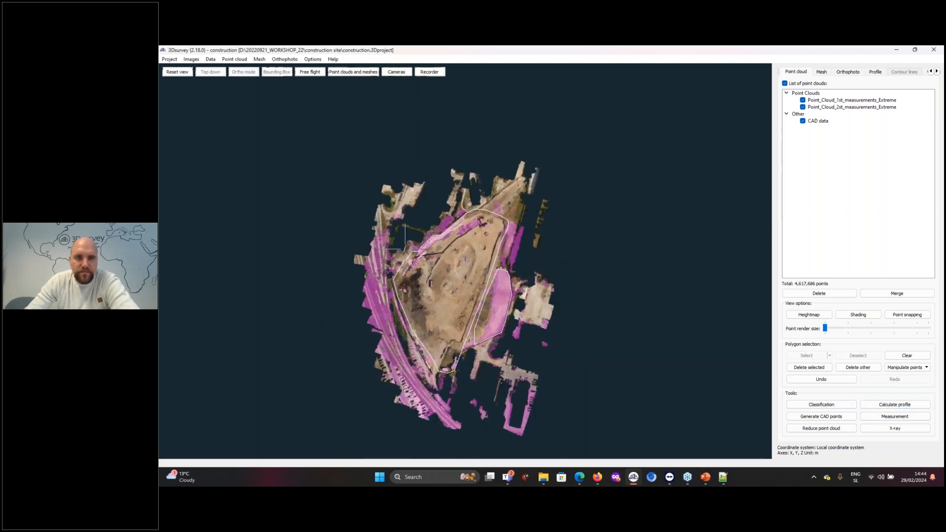
click(405, 249)
double_click(514, 307)
Calculate a third profile from the northern part of the excavation to the eastern side of the stockpile
click(903, 407)
click(517, 286)
click(460, 228)
click(516, 296)
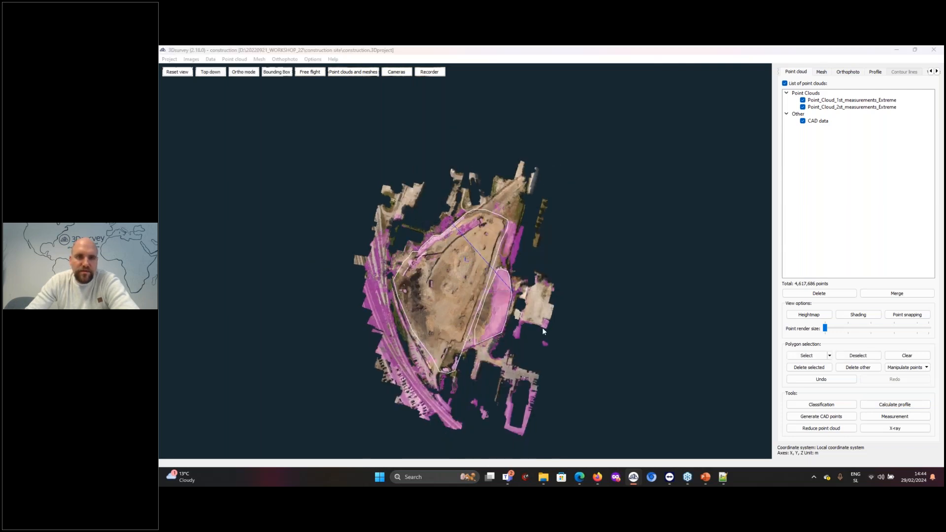
Inspect the calculated profile lines on the point clouds up close
drag(515, 356, 493, 272)
scroll(493, 272, up, 3)
scroll(493, 269, up, 3)
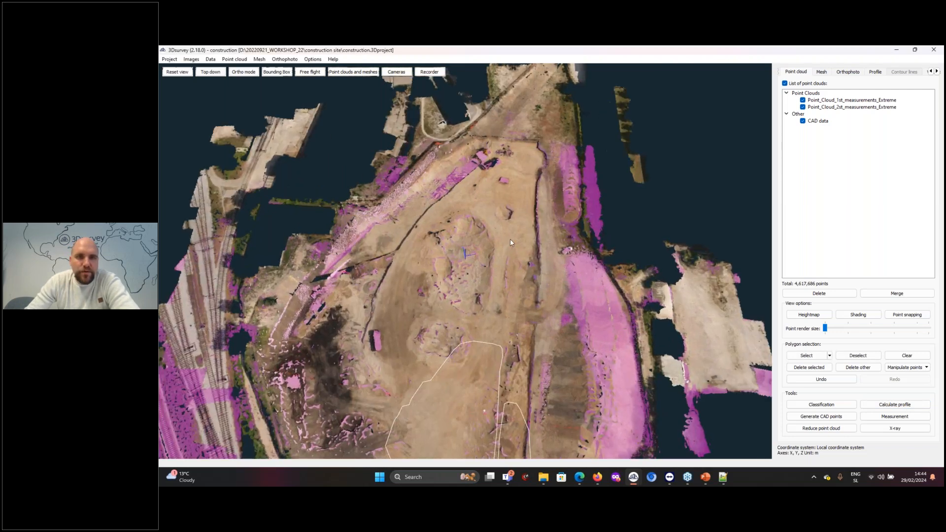
scroll(510, 238, up, 5)
scroll(524, 251, up, 3)
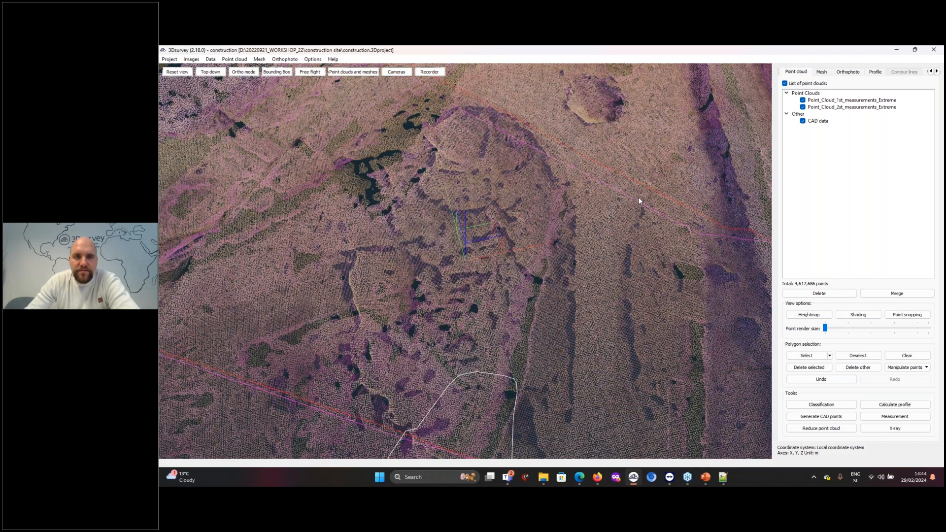
drag(639, 201, 604, 255)
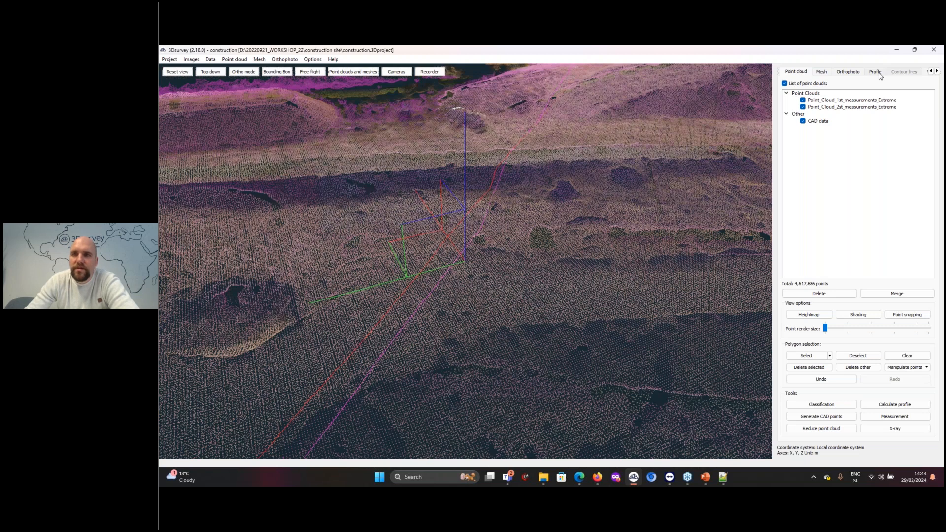
Compare the two survey lines over the stockpile in the first profile and check the available export formats
click(878, 73)
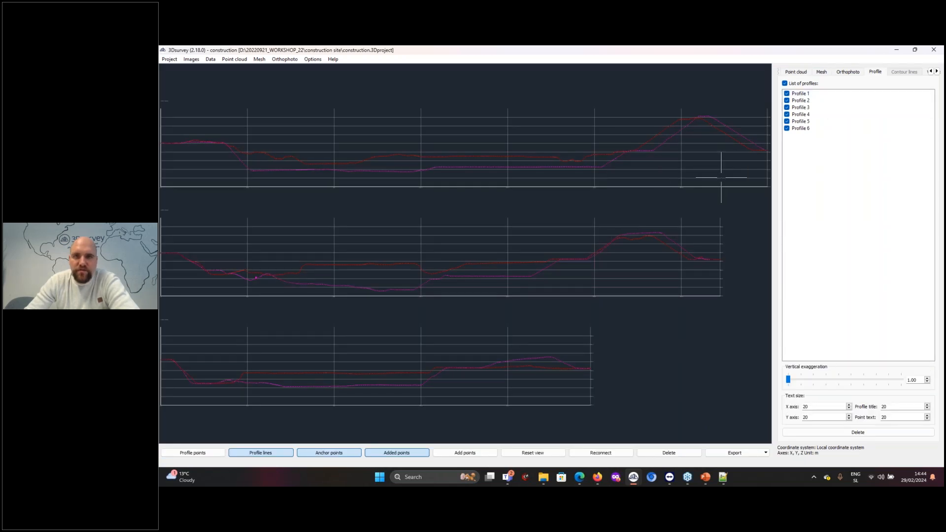
drag(579, 275, 635, 196)
scroll(635, 196, up, 6)
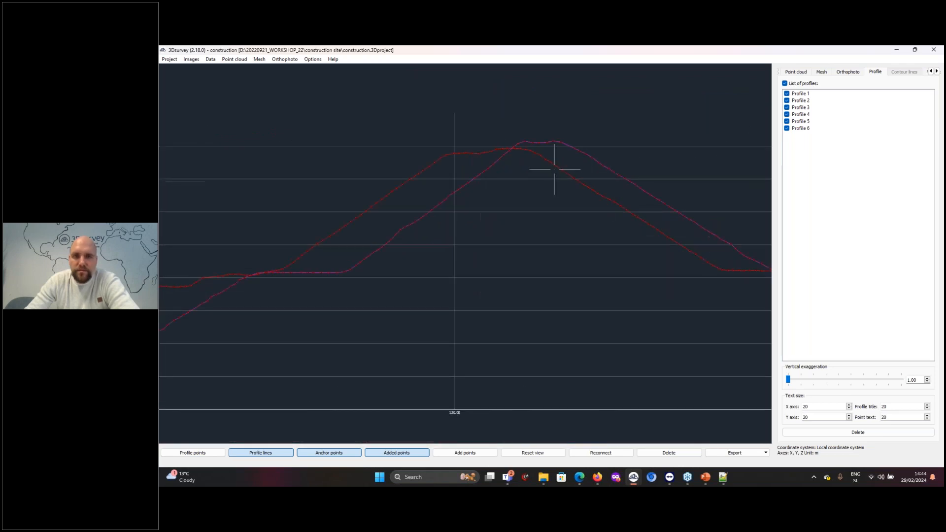
drag(564, 322, 579, 287)
drag(559, 179, 642, 246)
scroll(646, 290, up, 1)
click(750, 454)
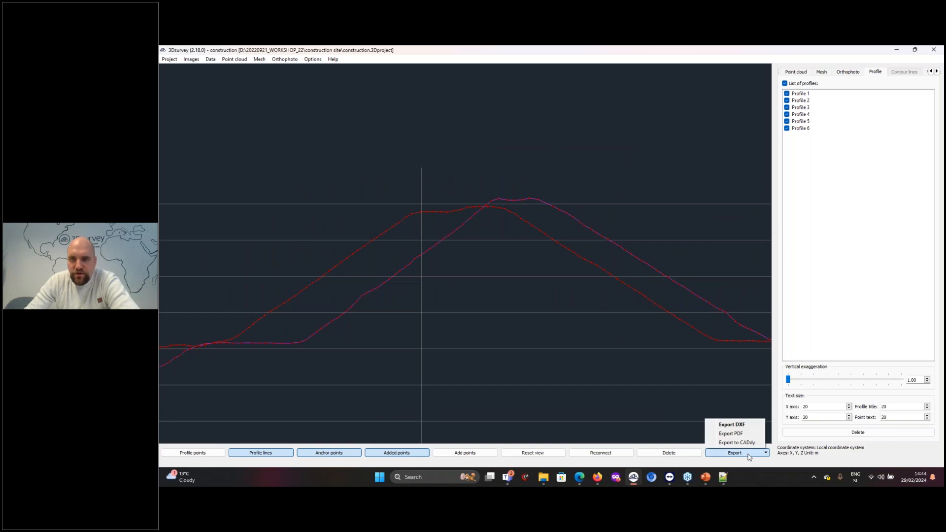
click(520, 321)
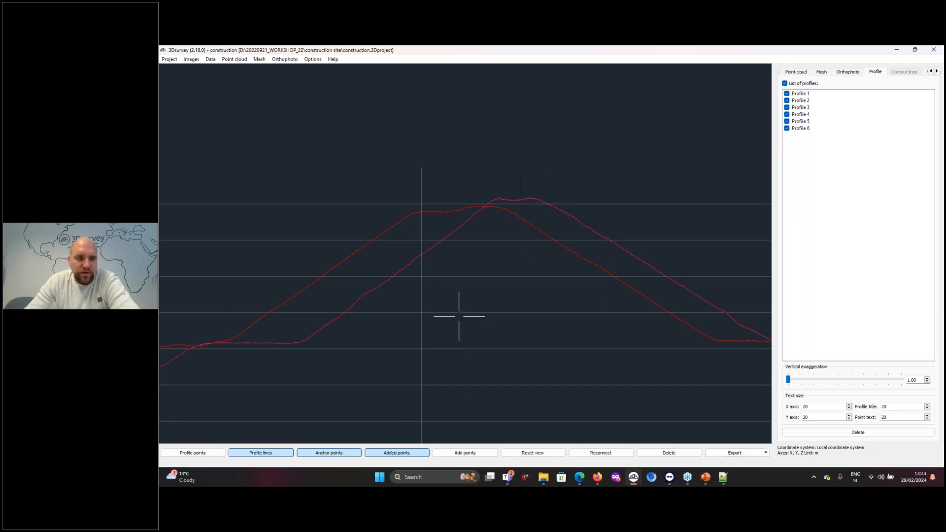
Add a point at the stockpile's peak on the second survey's line in the first profile and name it Top of pile_second surface
click(466, 454)
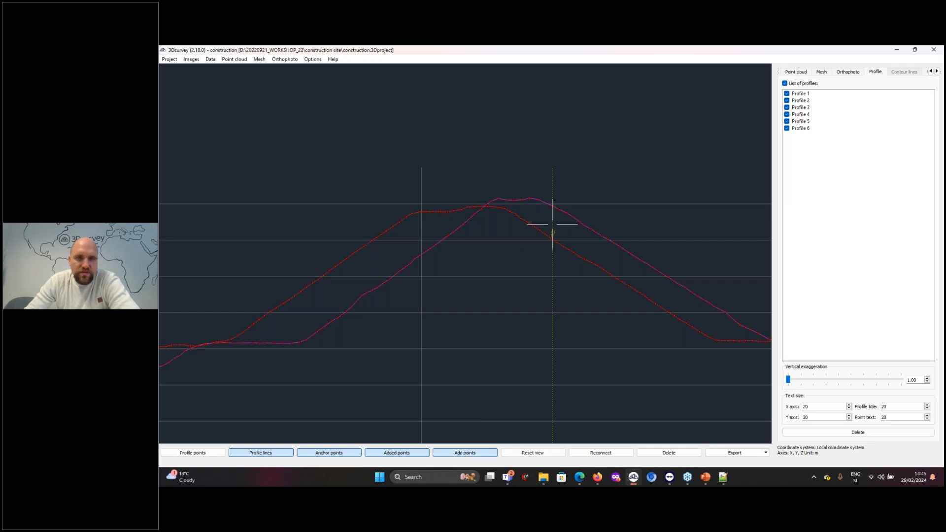
click(532, 196)
scroll(532, 197, up, 5)
scroll(533, 197, up, 2)
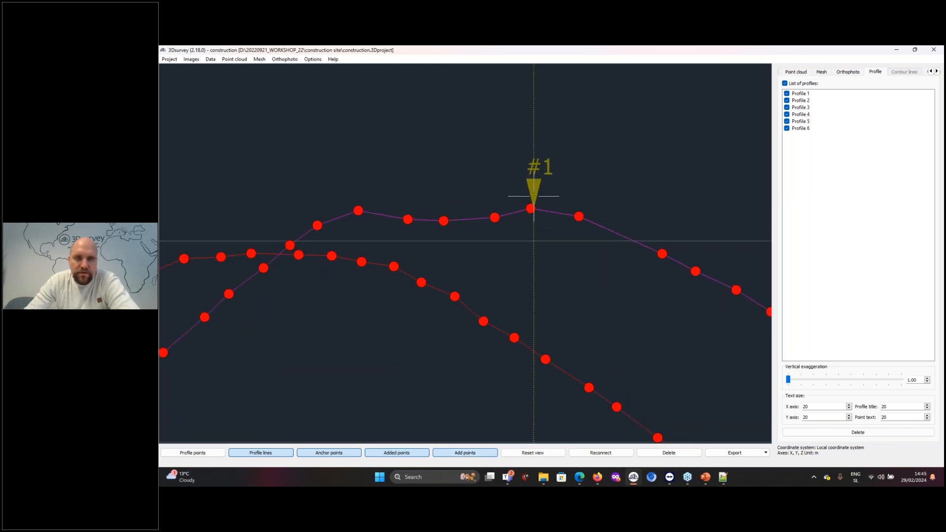
click(533, 197)
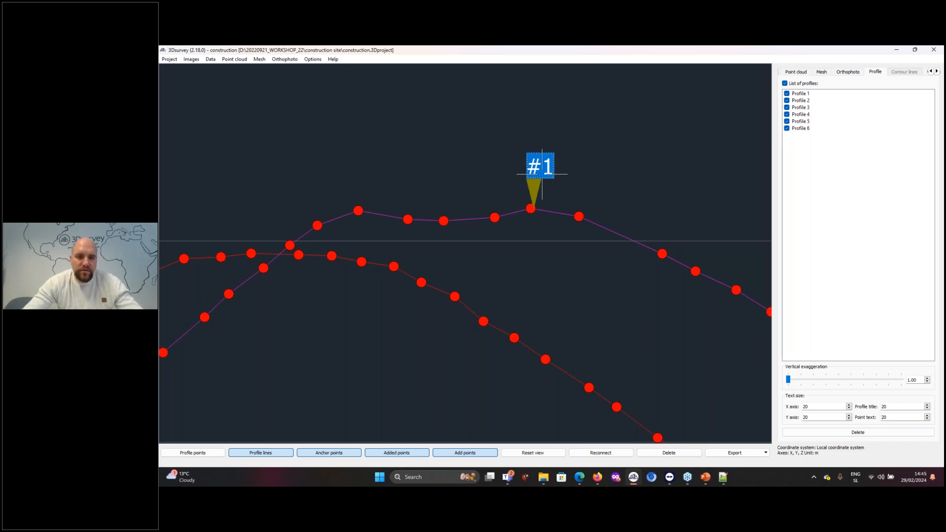
text(Top of pile_second sur)
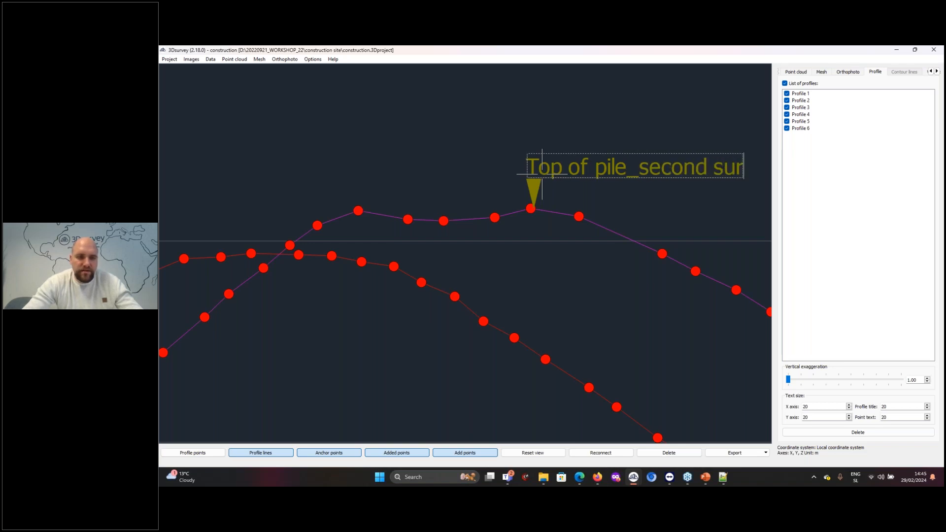
text(fac)
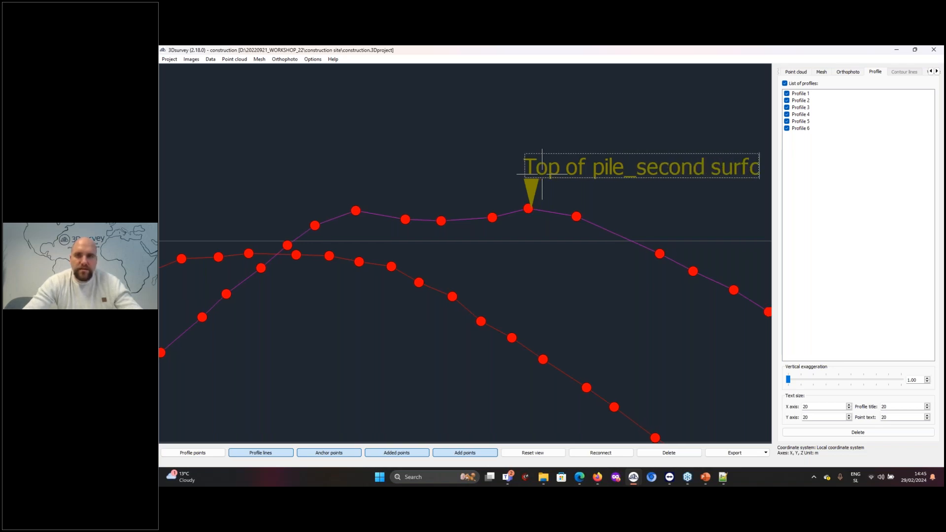
text(e)
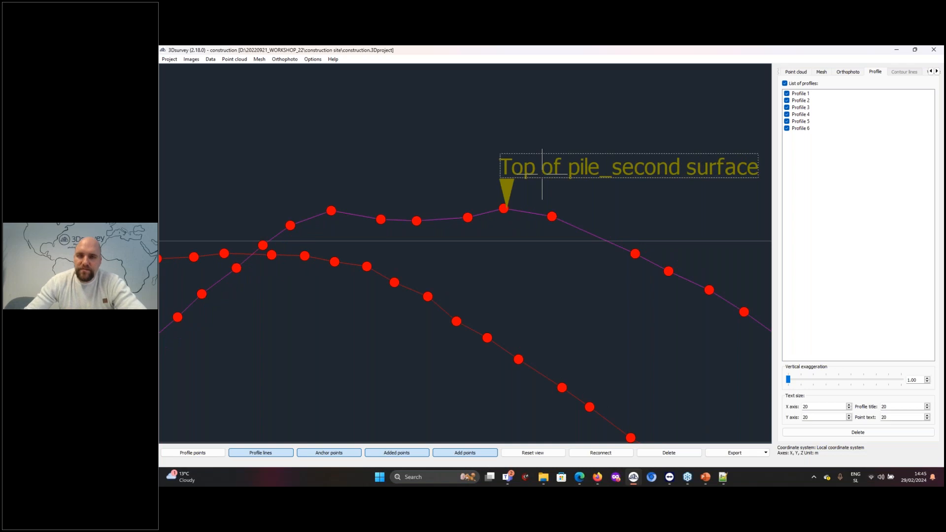
key(Return)
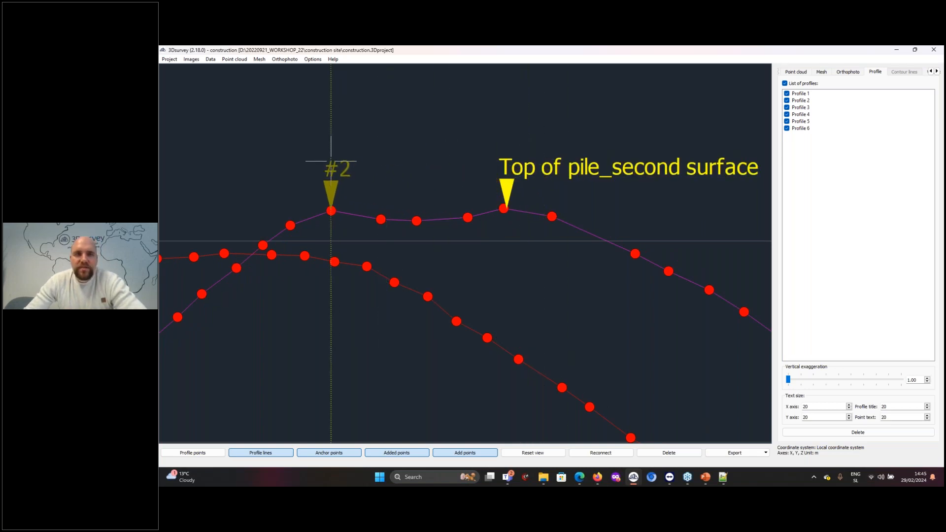
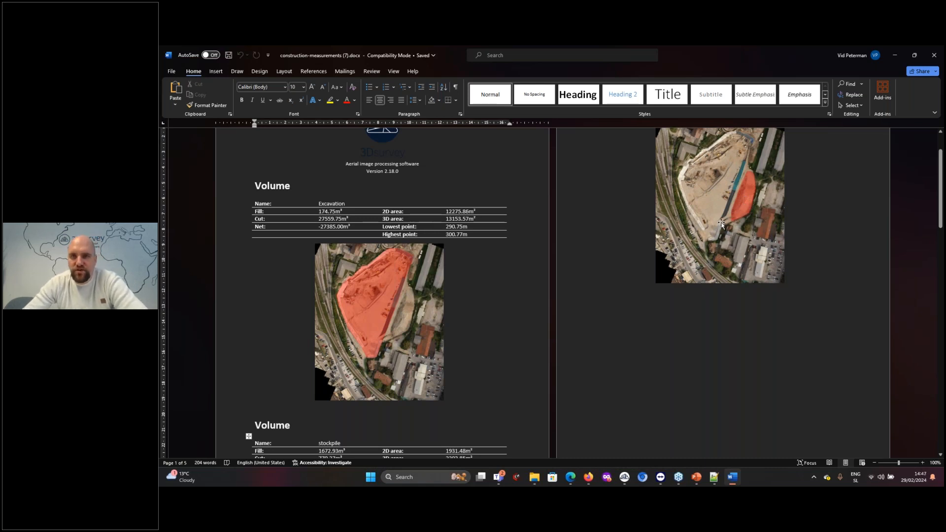
Review the volume tables and profile line pages of the exported construction measurements report
scroll(727, 224, up, 3)
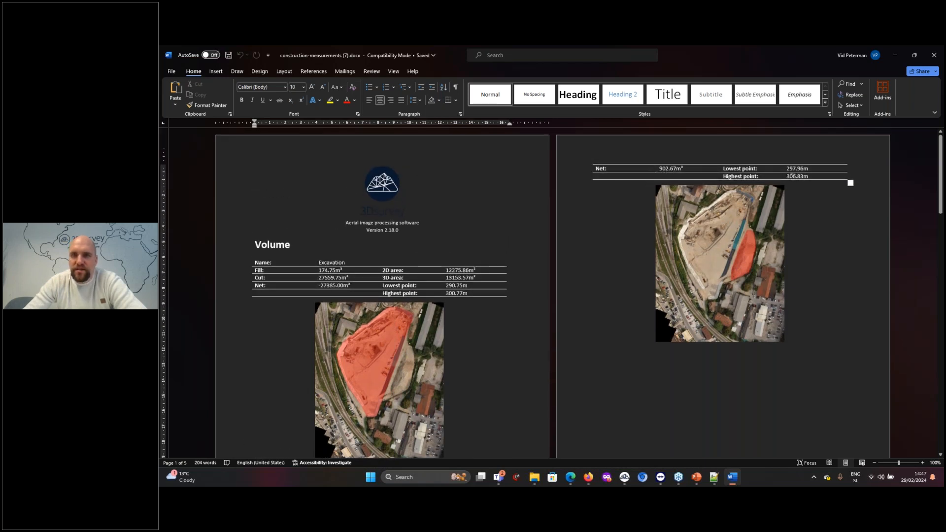
scroll(770, 259, down, 15)
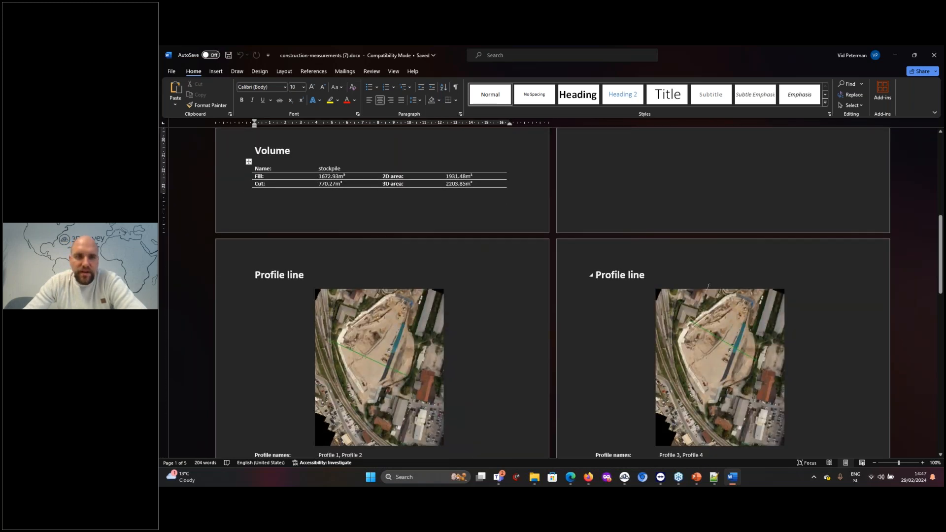
scroll(664, 285, down, 6)
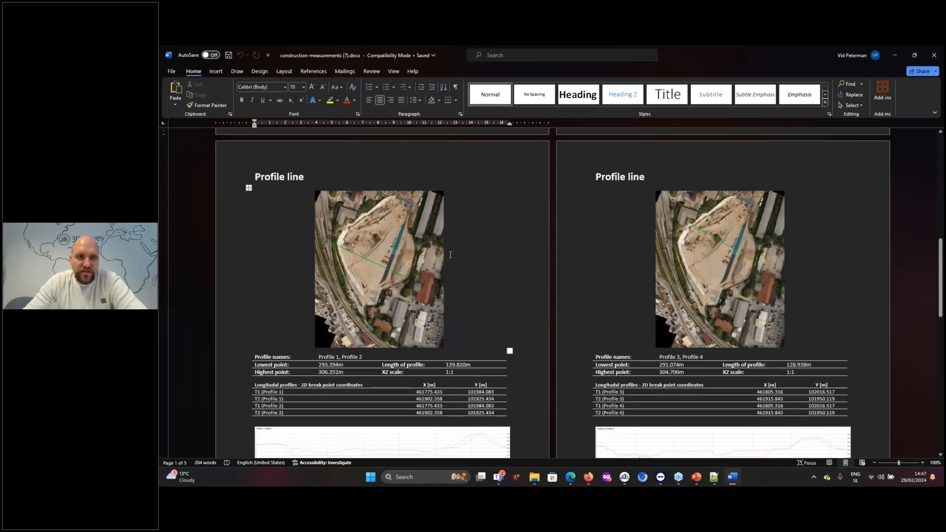
scroll(450, 255, down, 1)
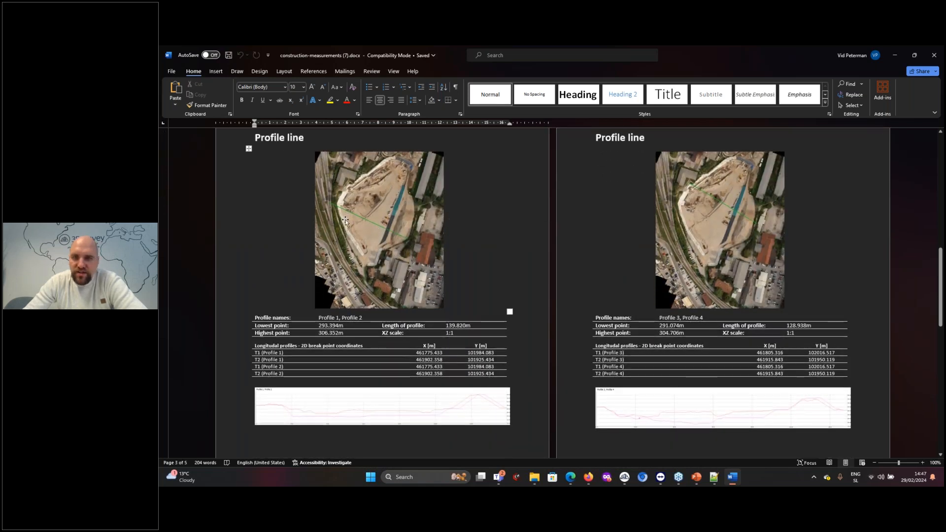
Stretch the Profile 3 and Profile 4 chart vertically in the report and examine its two survey lines up close
click(689, 407)
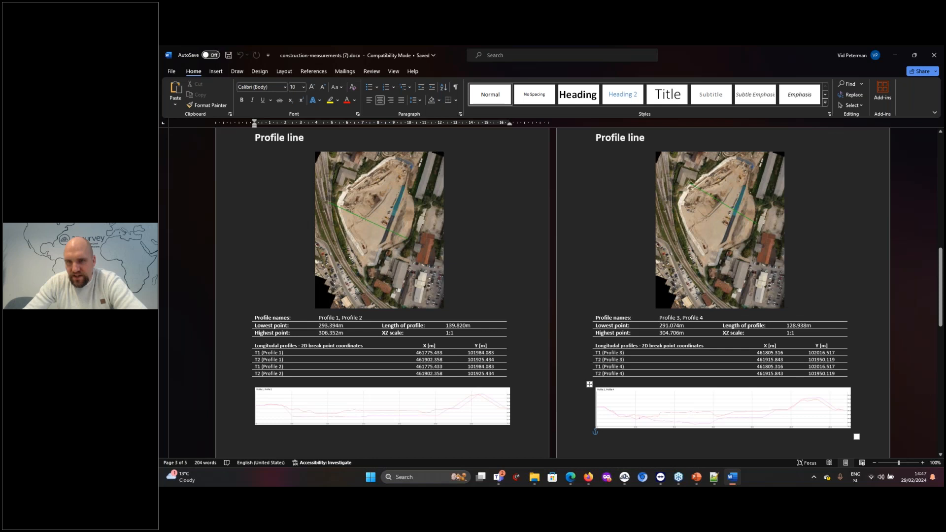
scroll(690, 407, up, 1)
scroll(698, 365, down, 4)
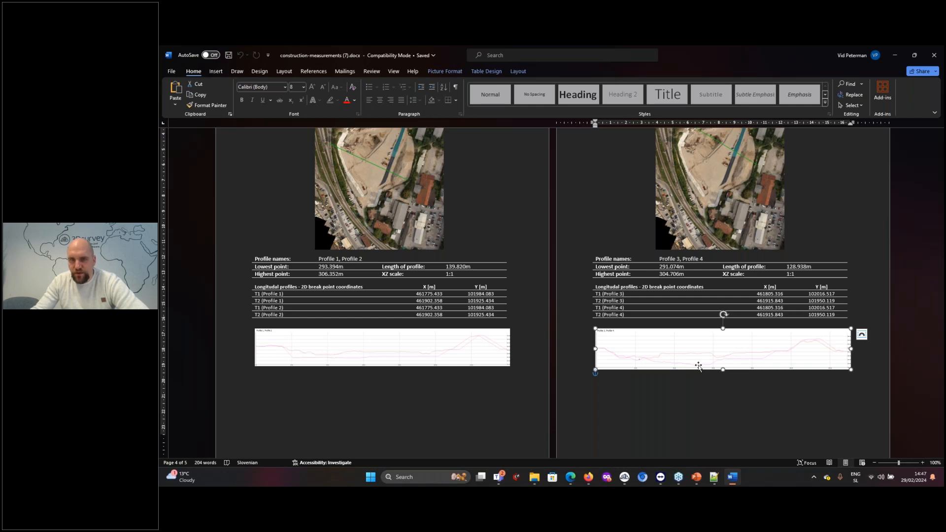
drag(721, 389, 722, 397)
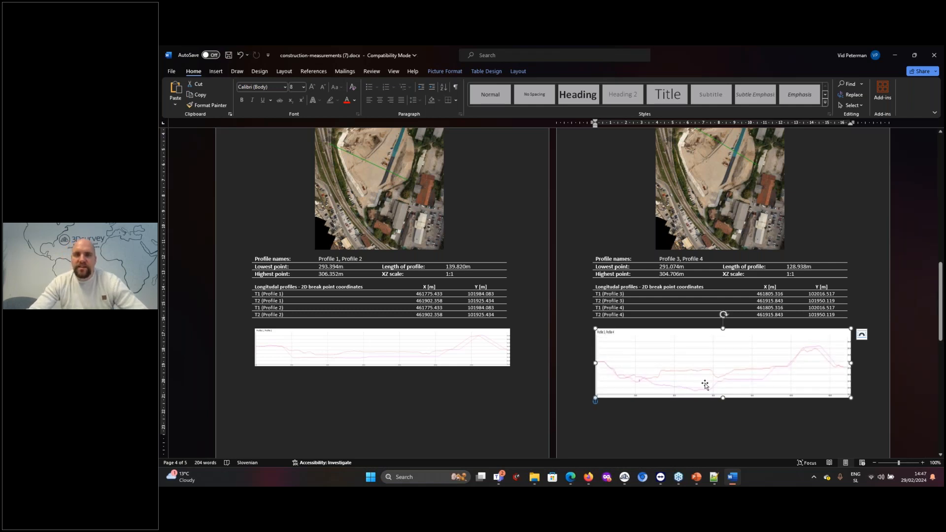
ctrl+scroll(706, 384, up, 7)
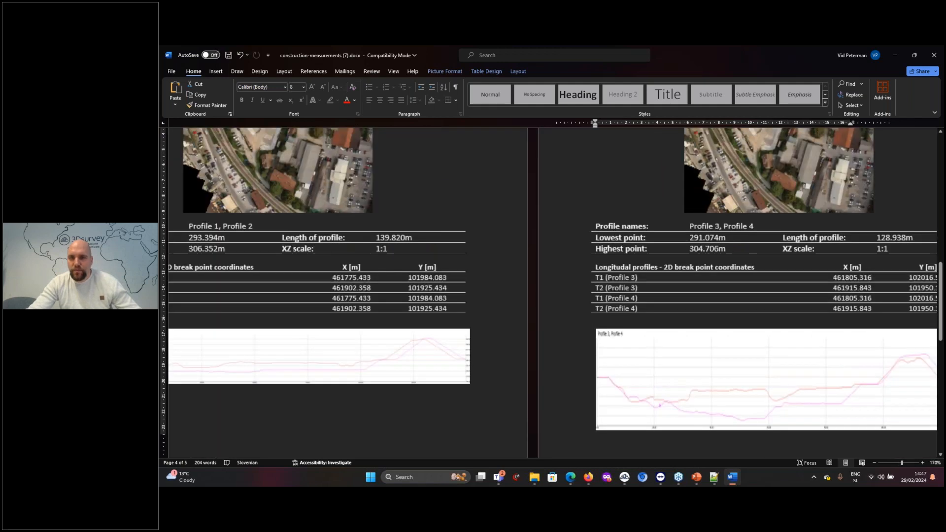
ctrl+scroll(573, 415, down, 2)
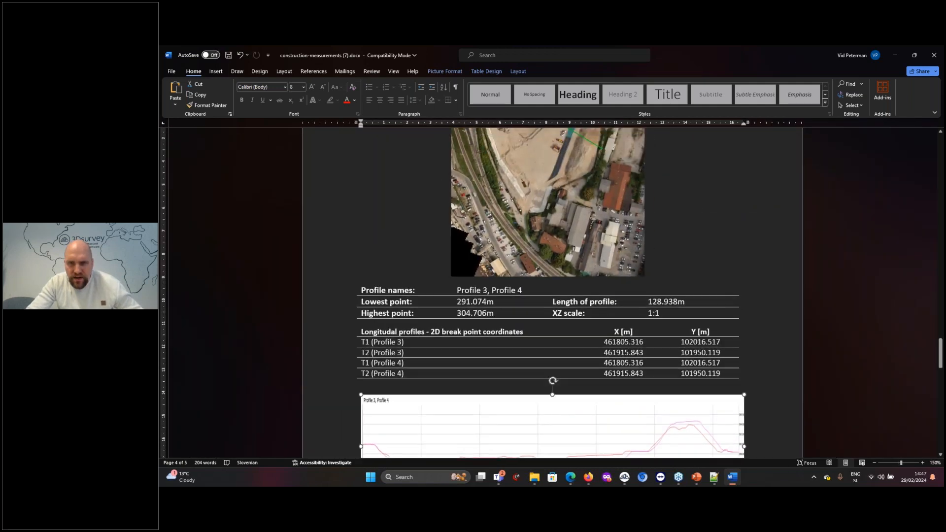
scroll(552, 389, up, 1)
scroll(548, 386, down, 4)
ctrl+scroll(548, 386, up, 3)
click(566, 348)
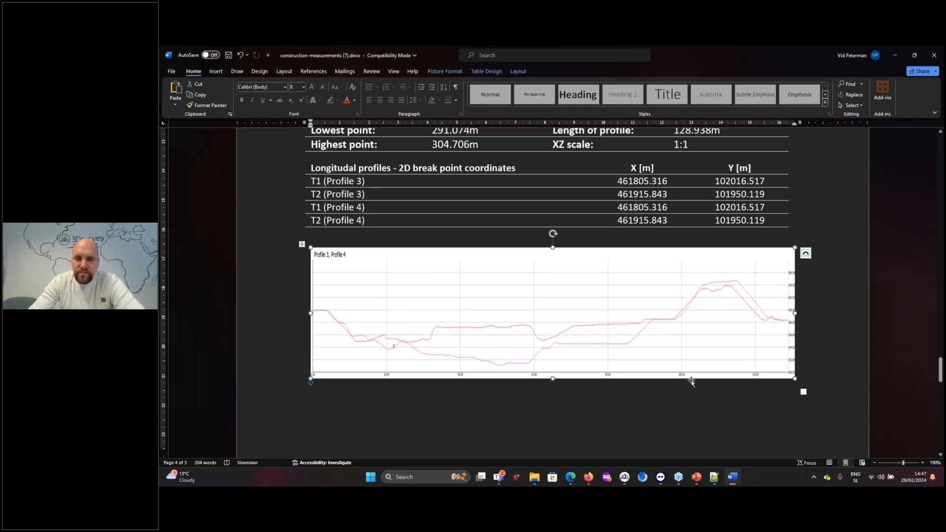
Switch to the 3Dsurvey window containing the mesh_2.11.3 project
mouse_move(694, 481)
mouse_move(738, 483)
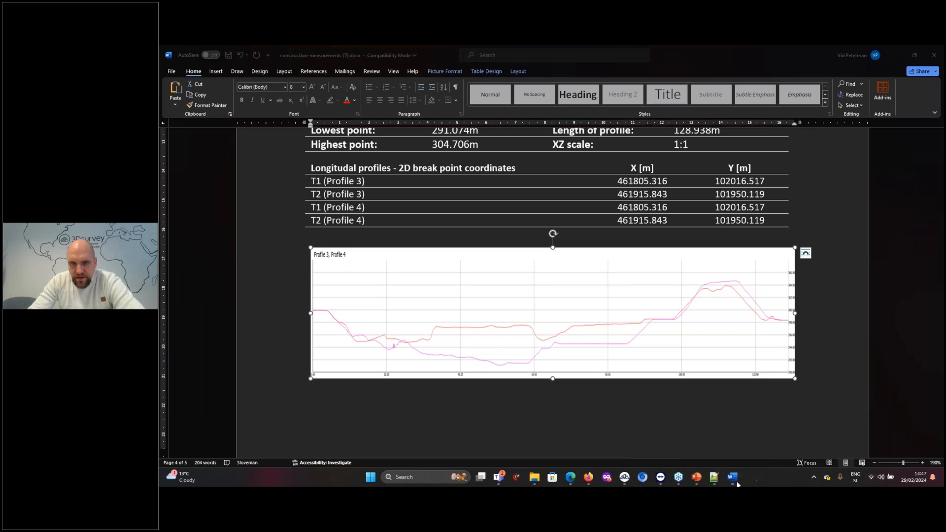
mouse_move(625, 480)
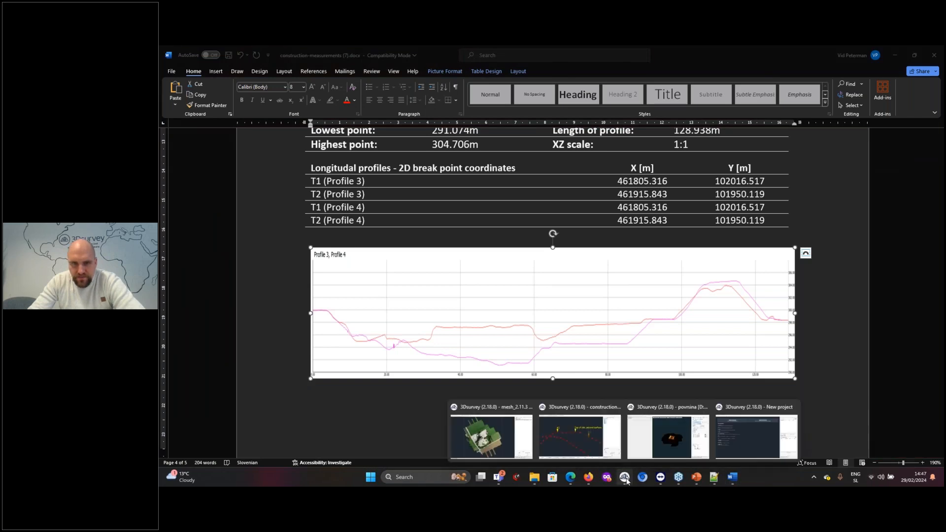
click(580, 445)
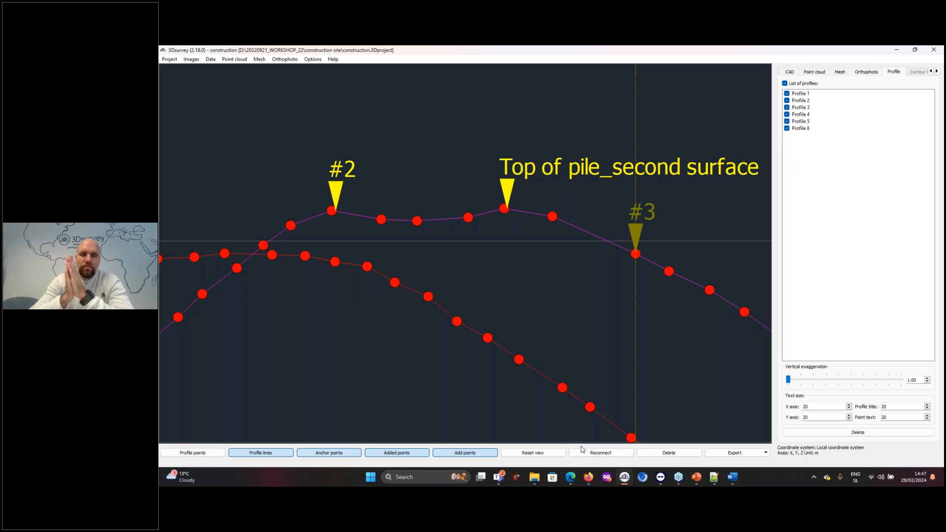
click(587, 483)
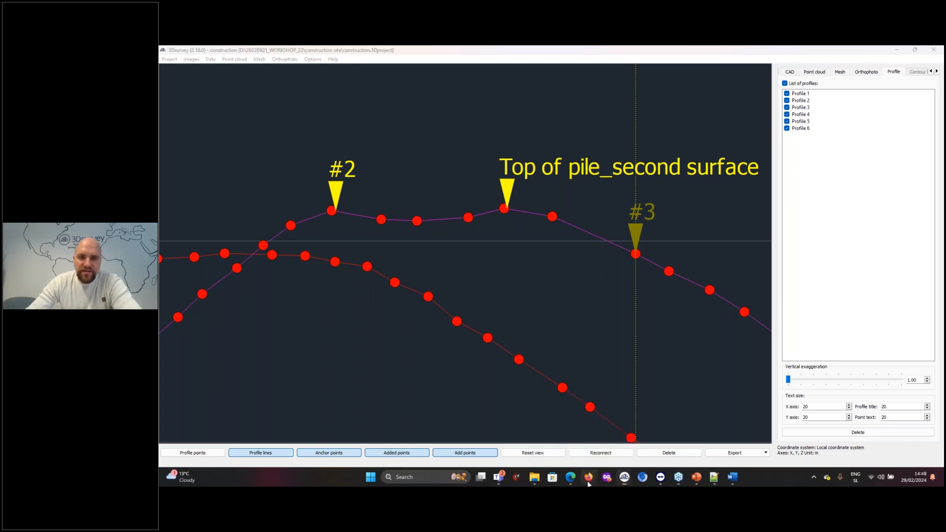
click(588, 483)
mouse_move(624, 478)
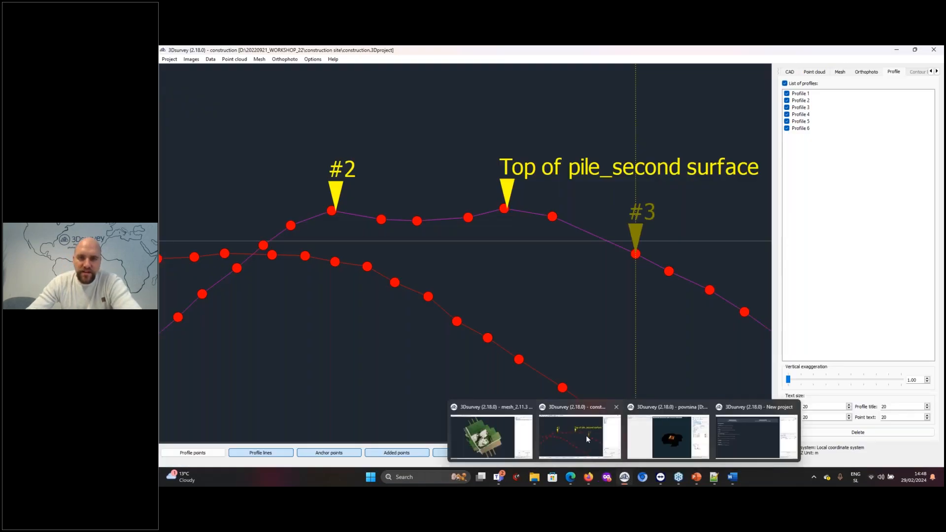
click(501, 442)
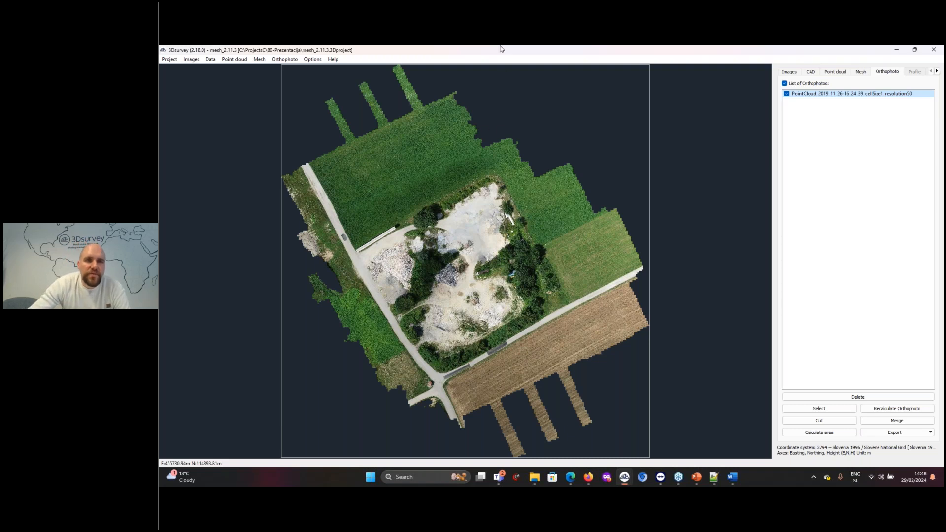
View the point clouds, meshes and orthophotos offered in the cloud upload wizard, and close it without uploading
click(233, 62)
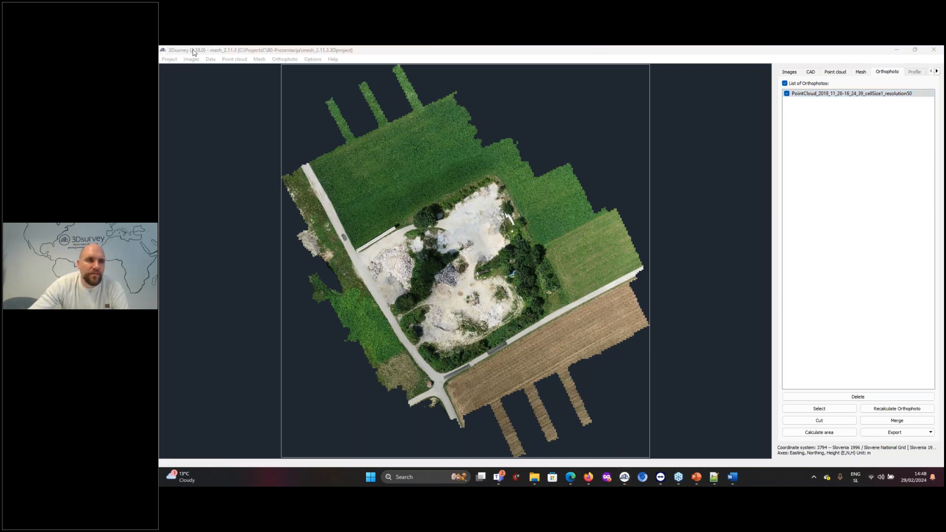
click(169, 60)
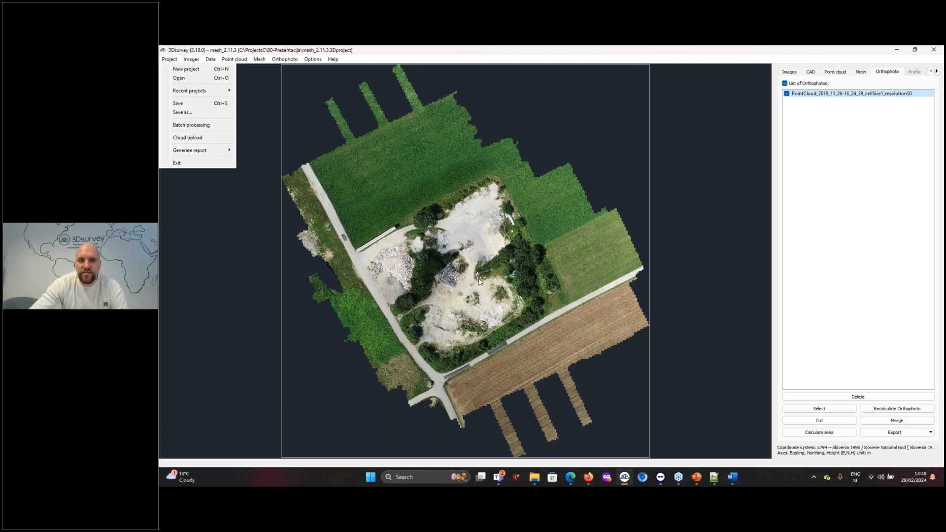
click(199, 138)
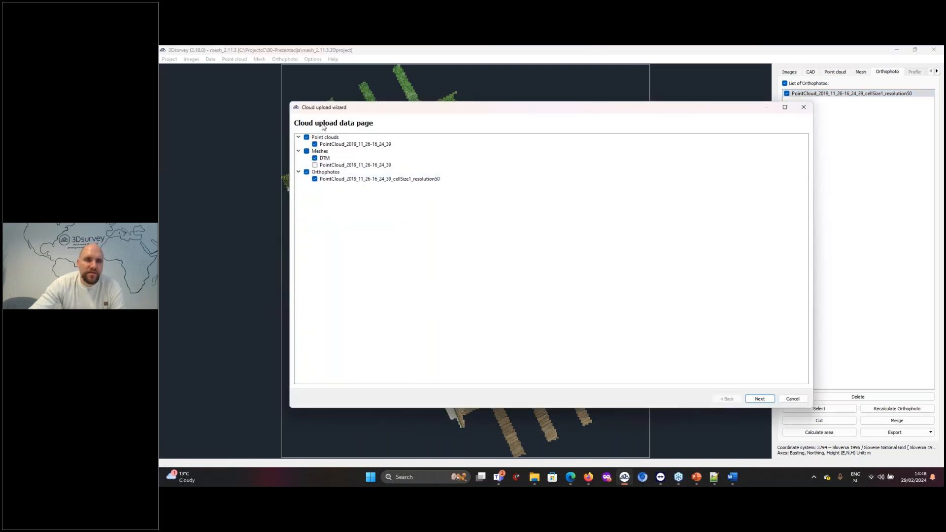
click(792, 400)
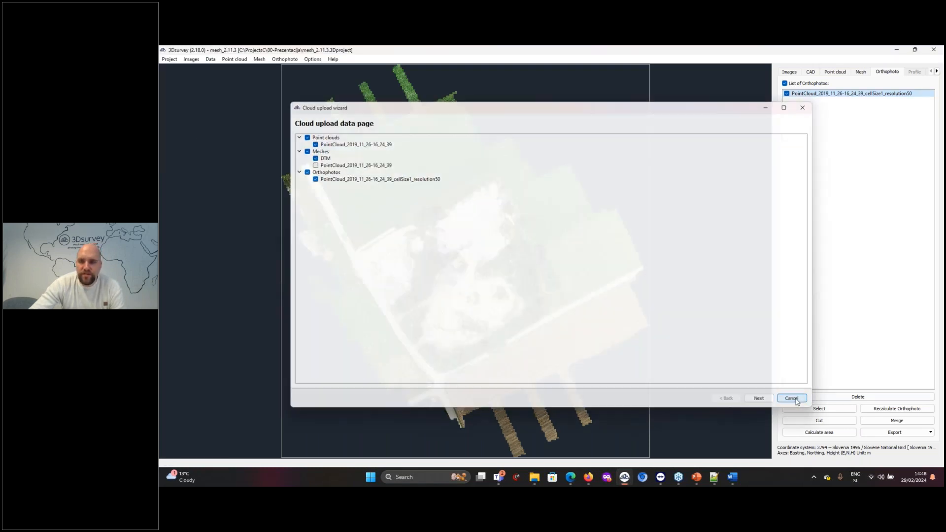
Go to cloud.3dsurvey.si in a new Firefox window and open the first listed project in the Cloud Viewer
click(589, 477)
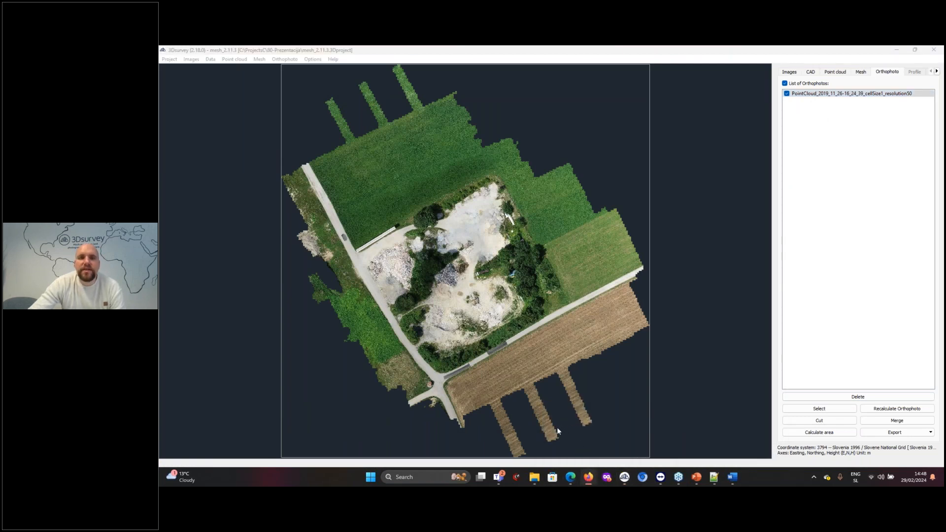
right_click(588, 477)
click(577, 428)
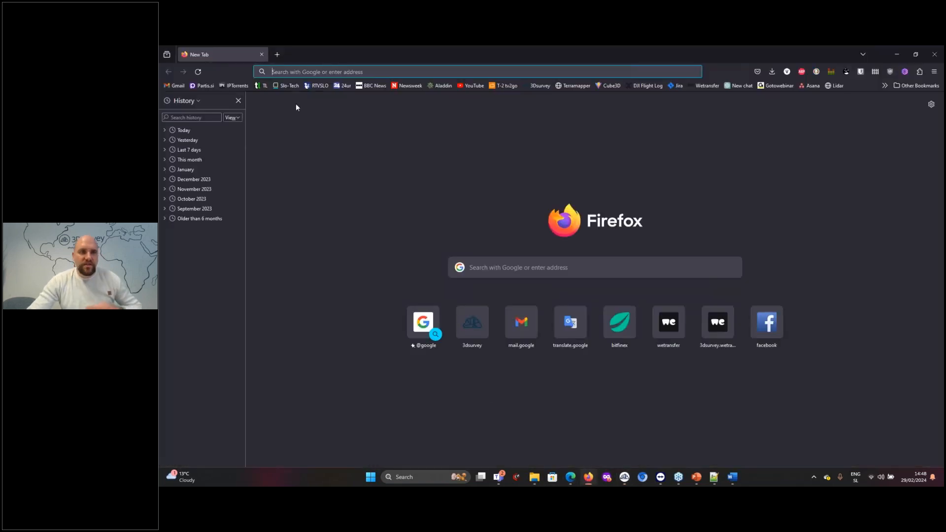
text(cloud.3dsurvey.si/)
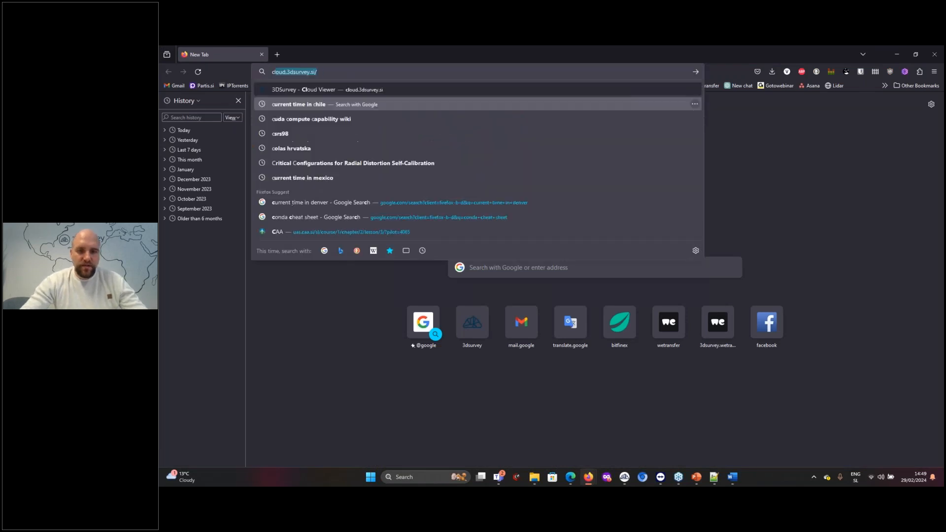
key(Return)
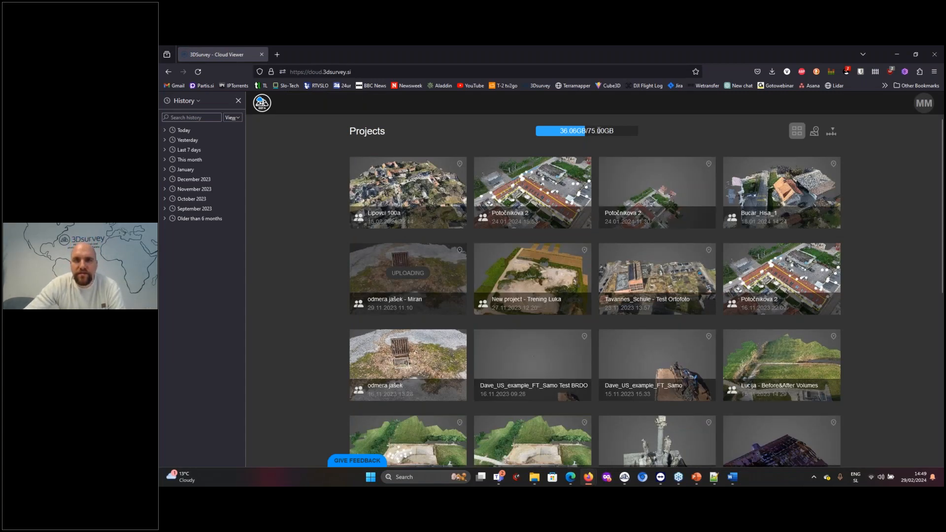
click(422, 185)
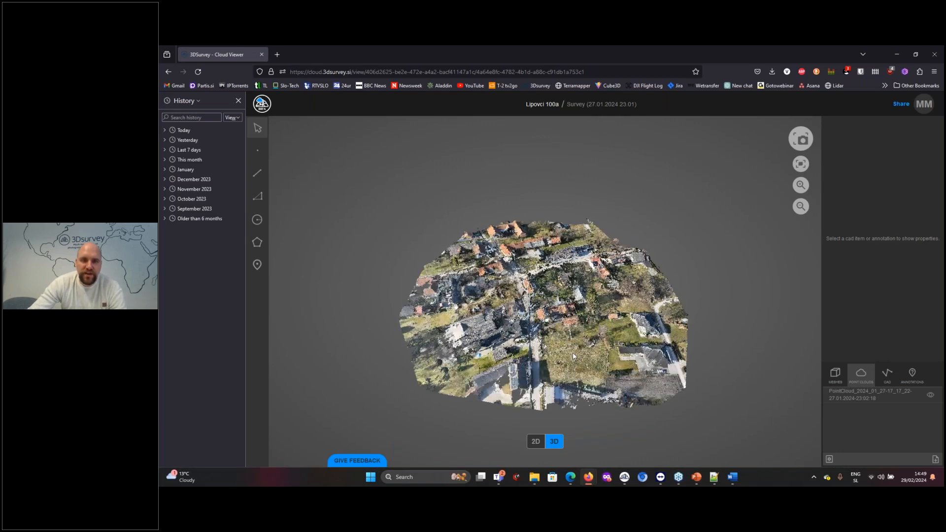
Inspect the village point cloud up close around the road junction and the adjoining red-roofed house
scroll(593, 361, up, 6)
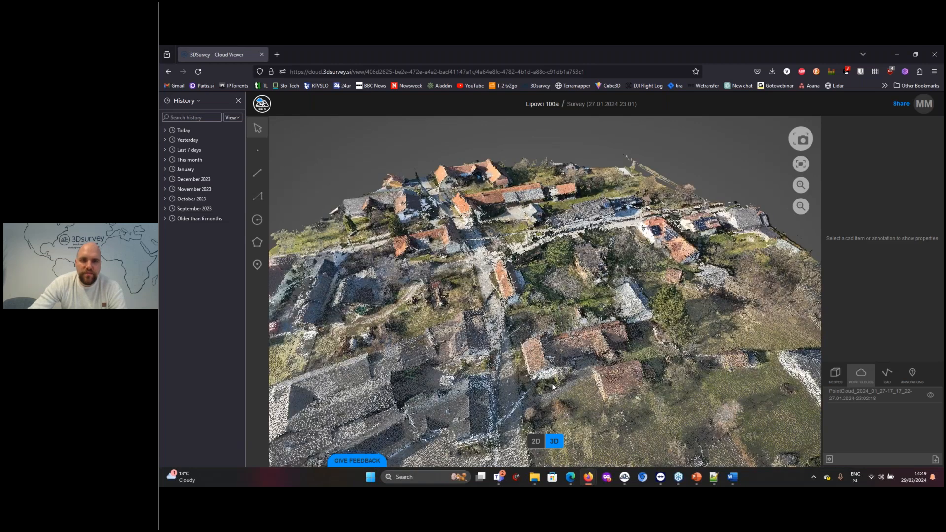
drag(496, 333, 563, 378)
scroll(470, 301, up, 3)
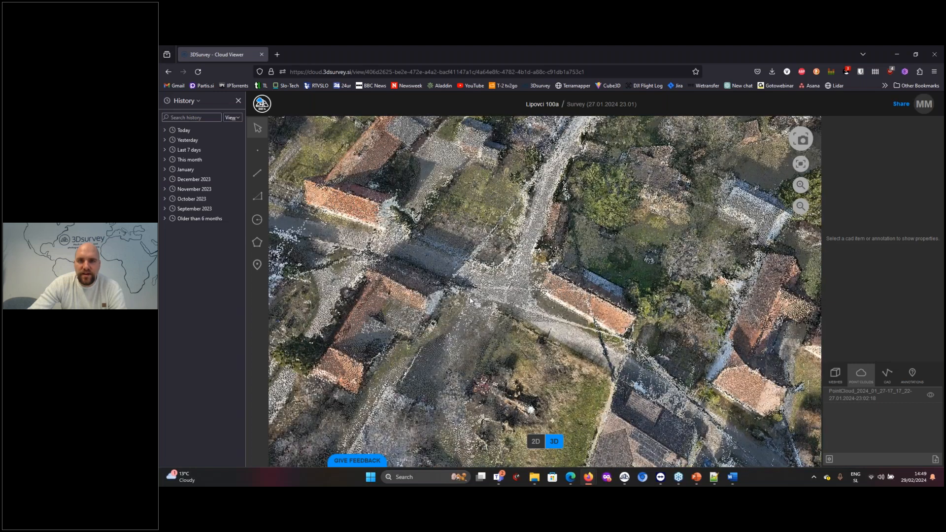
scroll(469, 300, up, 3)
drag(562, 327, 591, 287)
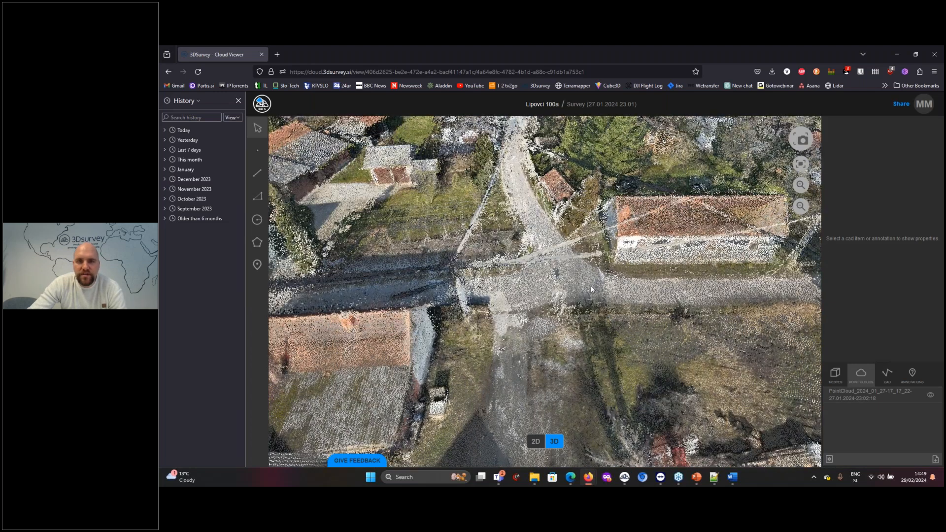
right_drag(640, 242, 554, 306)
scroll(554, 307, up, 2)
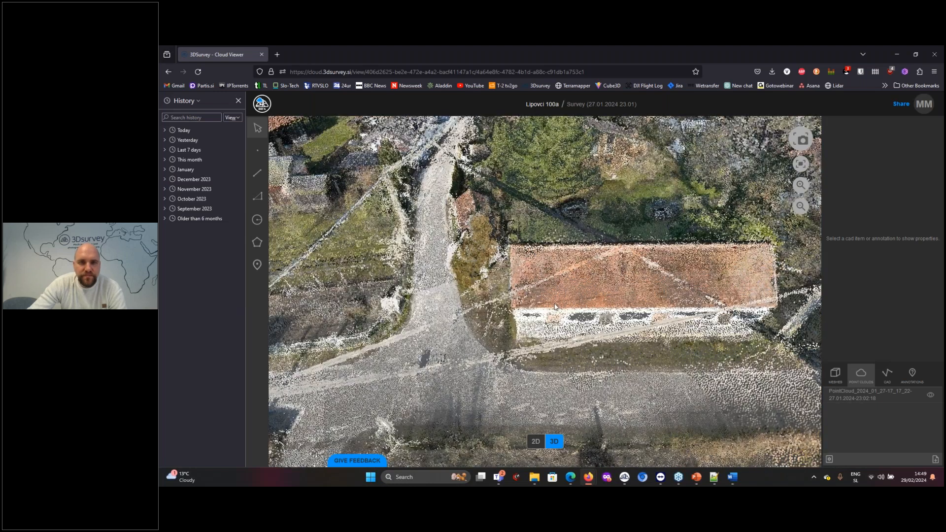
scroll(555, 307, up, 1)
drag(518, 313, 604, 315)
right_drag(613, 409, 613, 301)
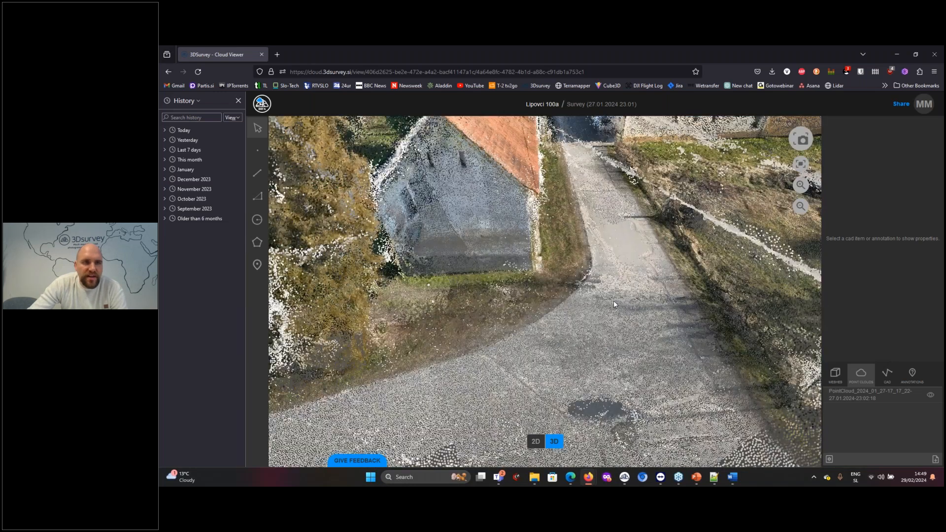
drag(614, 304, 518, 355)
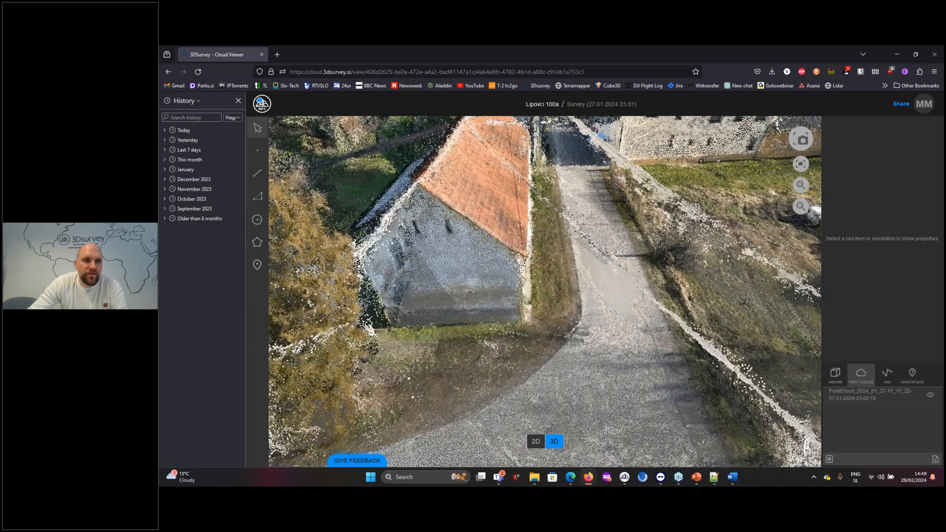
Measure the height from the gable peak of the house at the junction to the ground in front of it
click(257, 196)
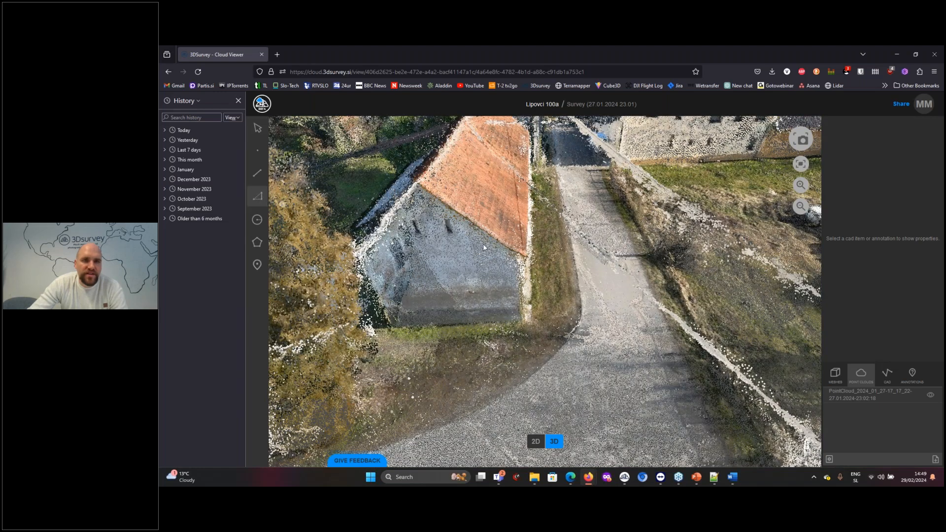
click(419, 183)
click(552, 366)
click(420, 185)
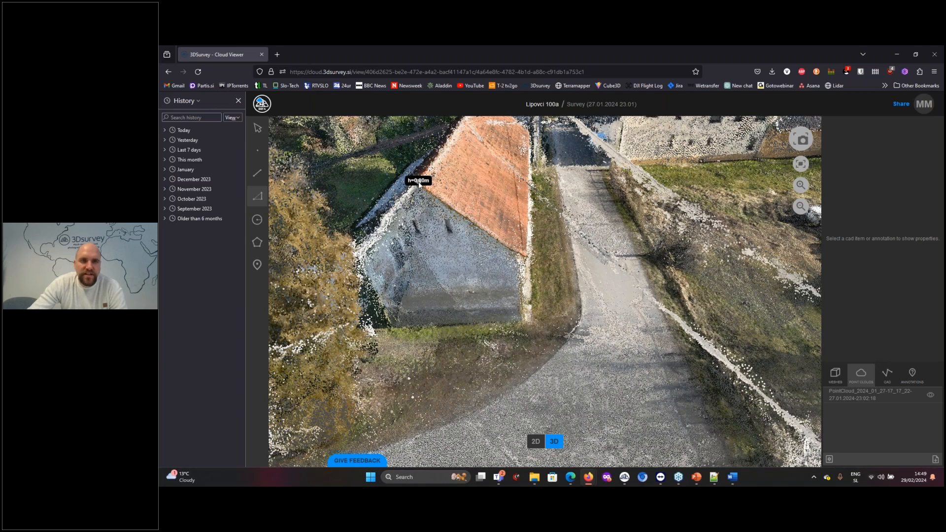
click(520, 385)
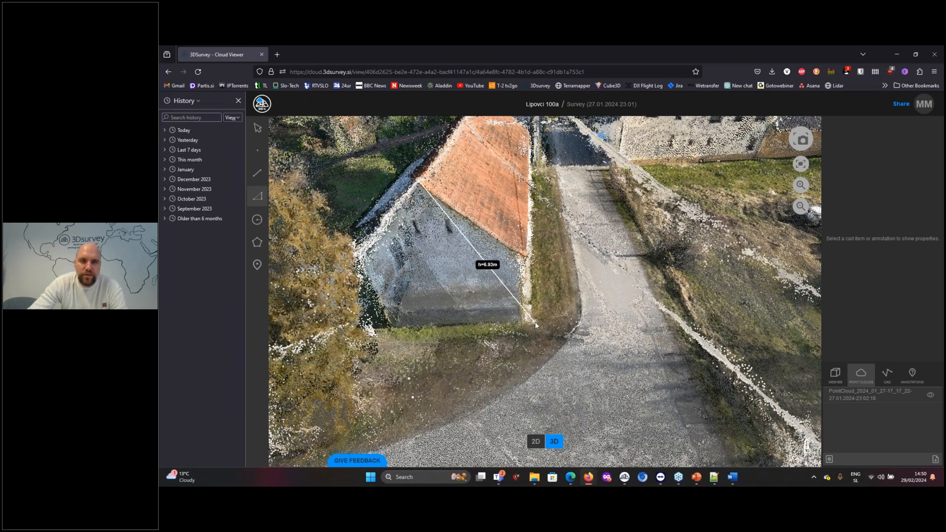
click(515, 342)
scroll(515, 350, down, 2)
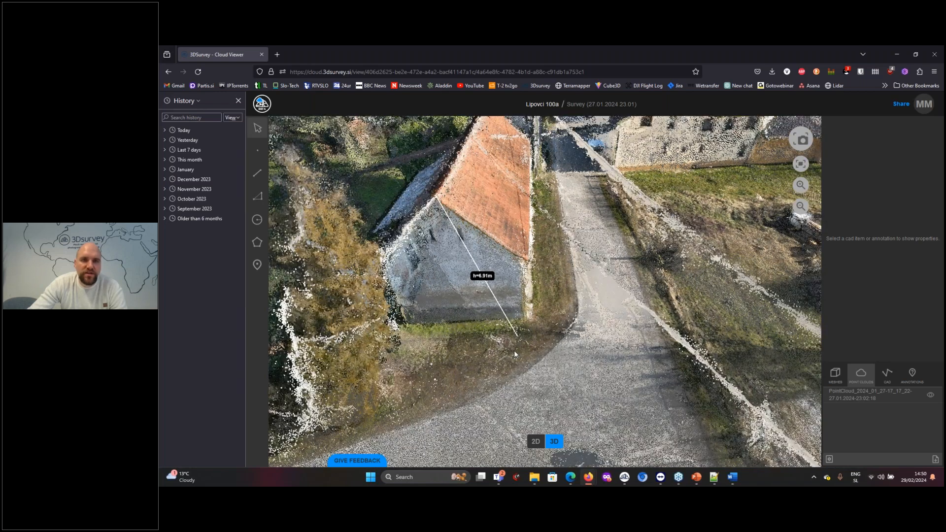
scroll(513, 350, down, 3)
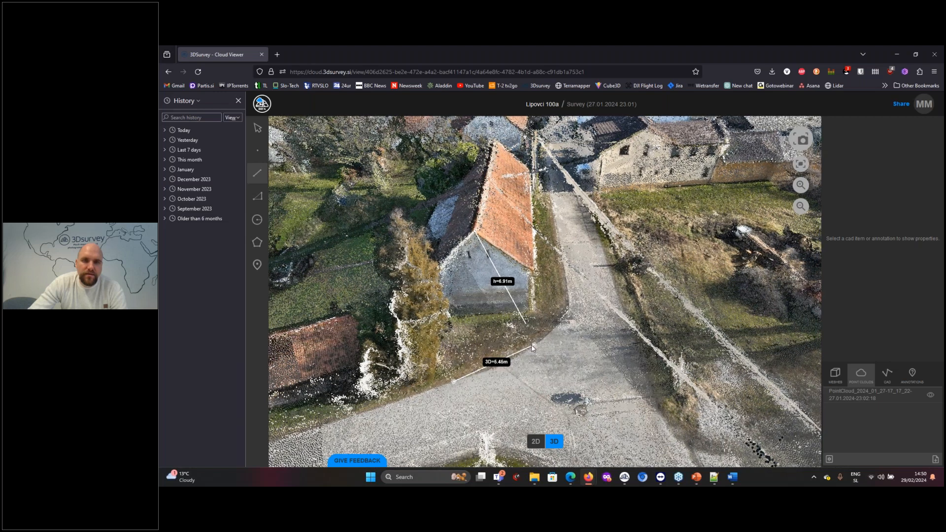
Measure the curved road edge in front of the house at the junction as a multi-segment 3D line
click(529, 349)
click(563, 322)
double_click(570, 290)
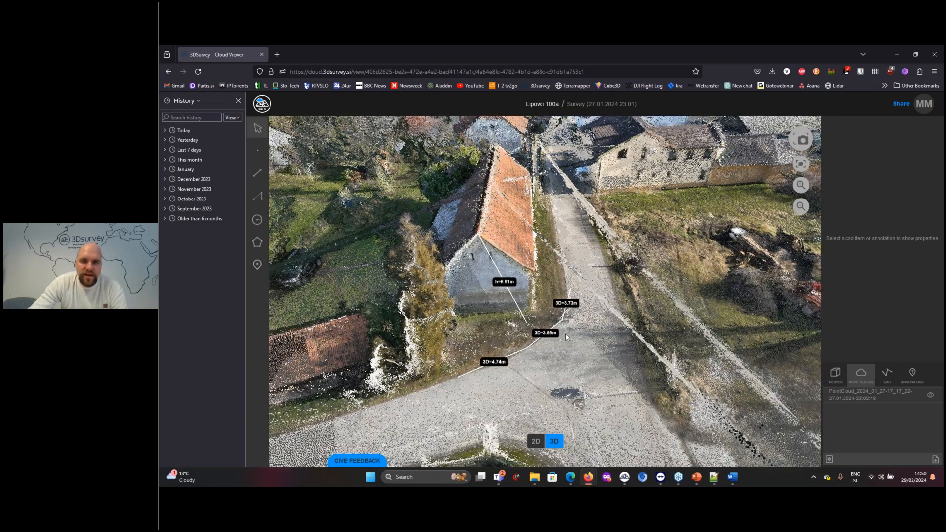
Hide the village point cloud and view the textured mesh around the road junction
drag(566, 333, 459, 325)
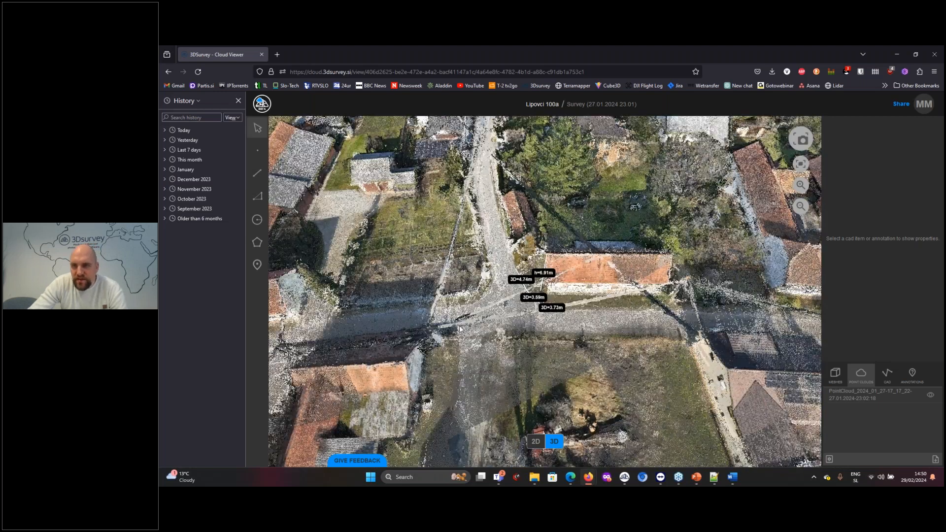
scroll(459, 326, down, 3)
click(835, 376)
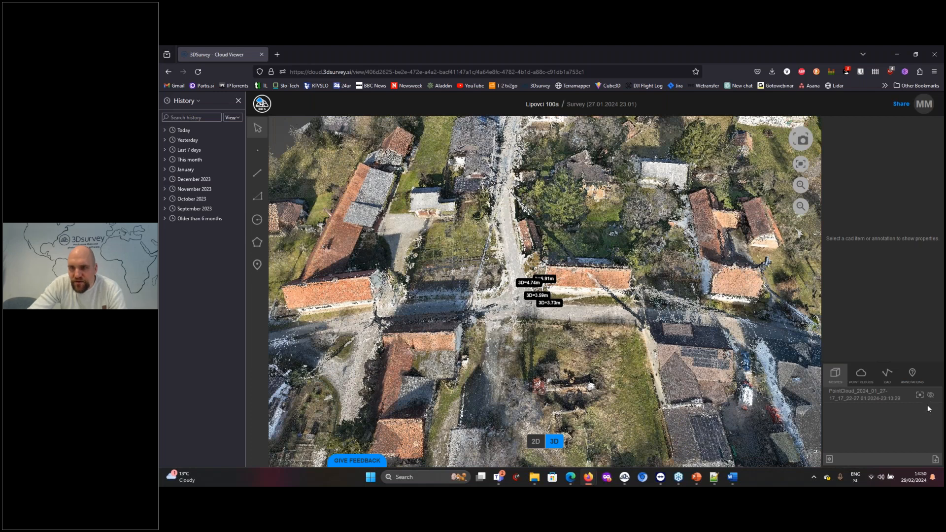
click(861, 375)
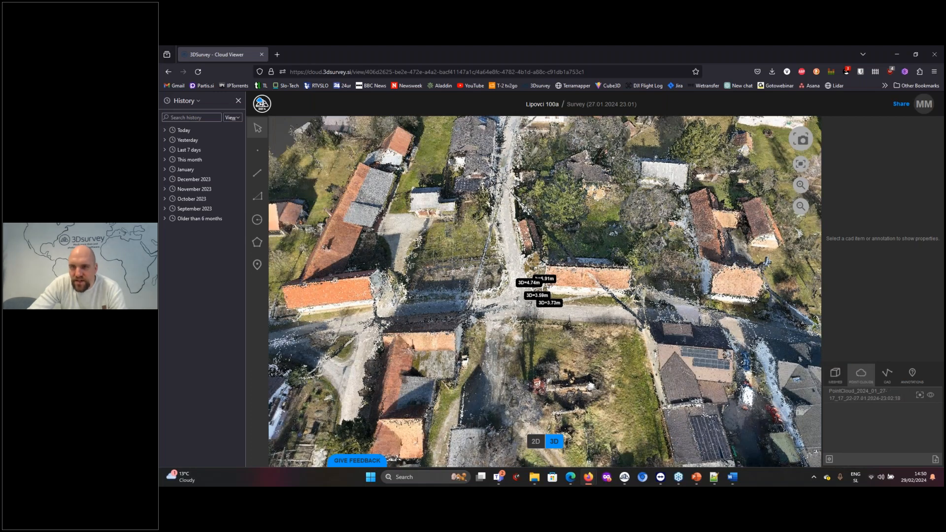
click(931, 395)
drag(541, 354, 866, 354)
drag(481, 367, 441, 308)
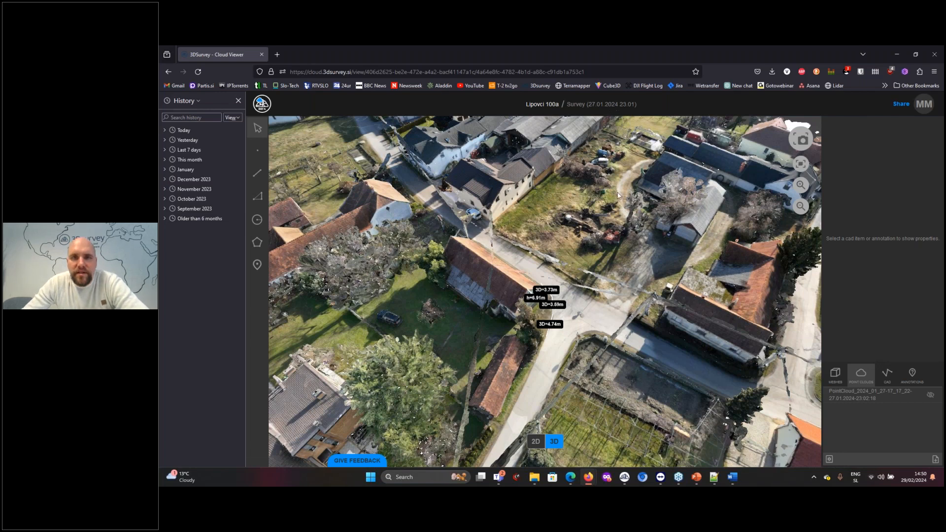
Show the survey in 2D and examine the orthophoto up close around the houses near the junction
click(536, 442)
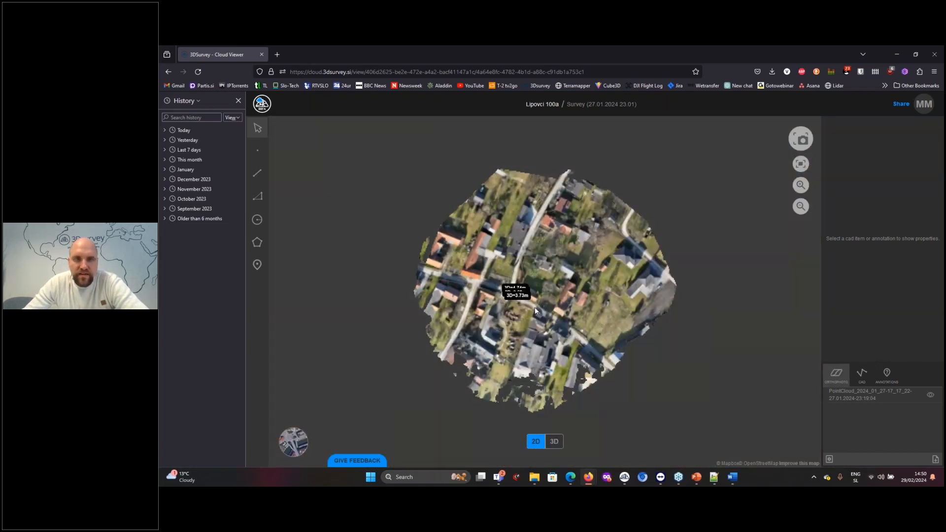
scroll(536, 310, up, 5)
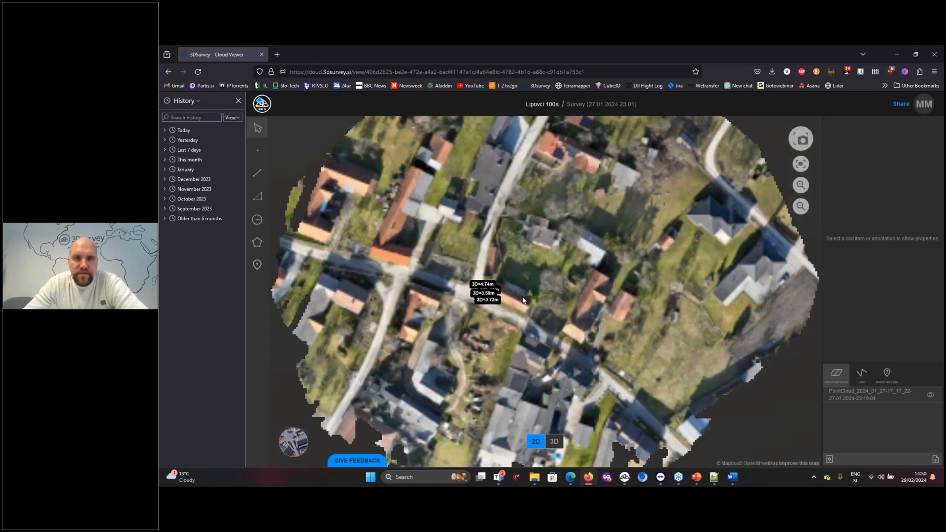
scroll(506, 299, up, 5)
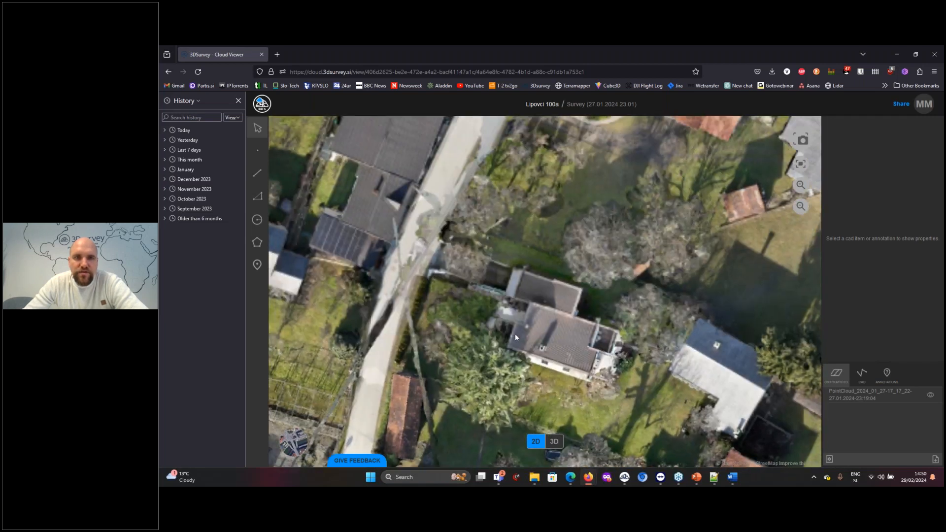
drag(515, 334, 530, 275)
scroll(531, 275, down, 3)
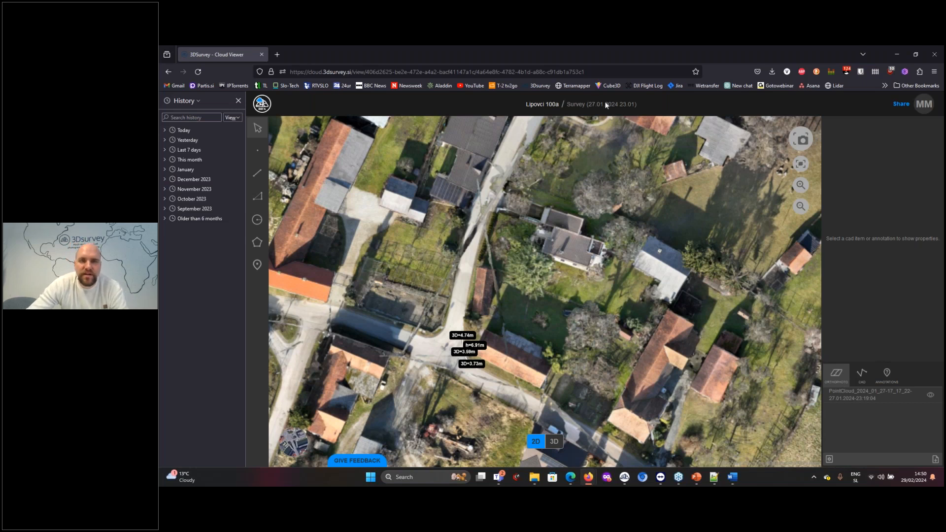
Open the Before&After Volumes project from the project list and start the side-by-side comparison of its measurements
click(260, 105)
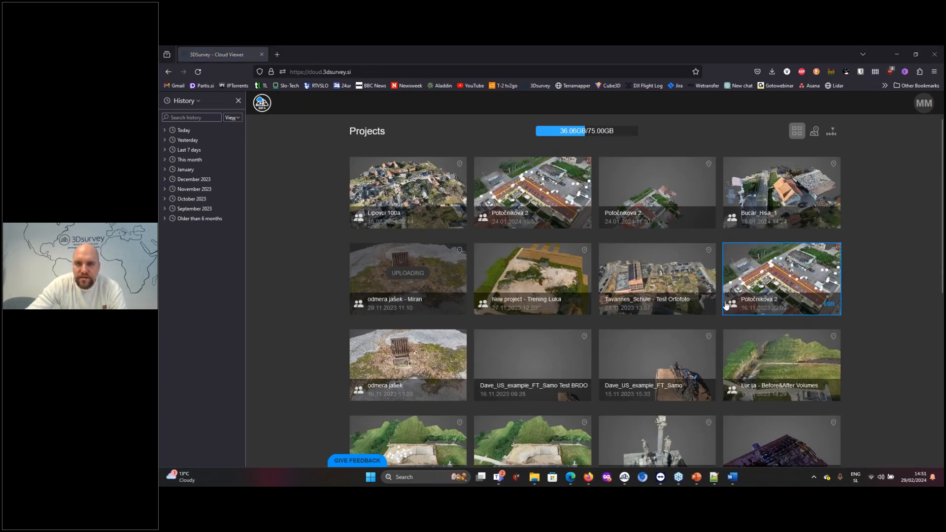
scroll(833, 315, down, 2)
click(751, 305)
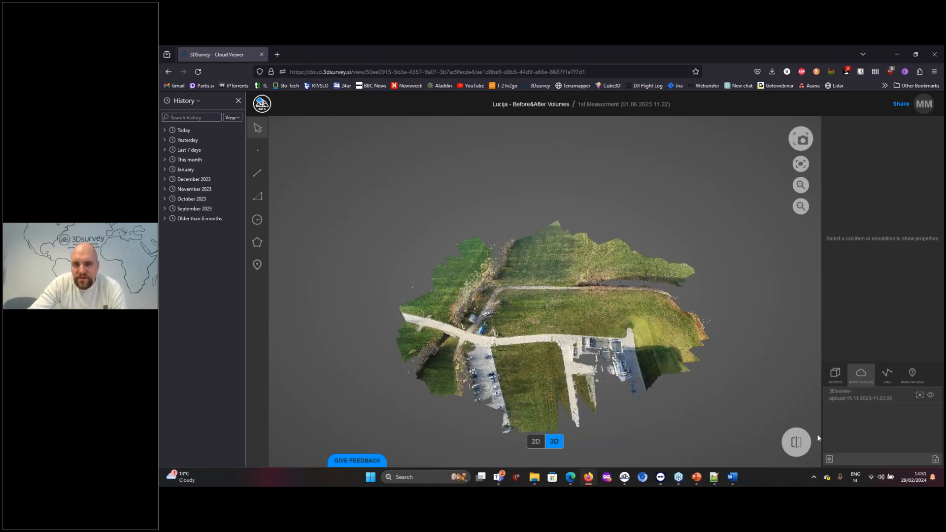
click(796, 443)
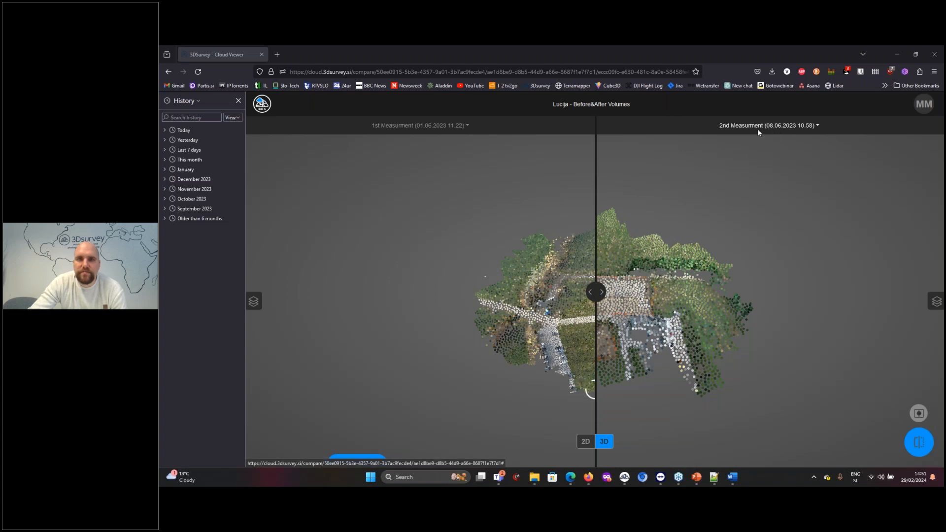
Compare the 1st and 2nd measurement in 3D across the movable divider, up close around the excavated construction site
drag(589, 294, 577, 327)
scroll(599, 340, up, 2)
scroll(601, 345, up, 5)
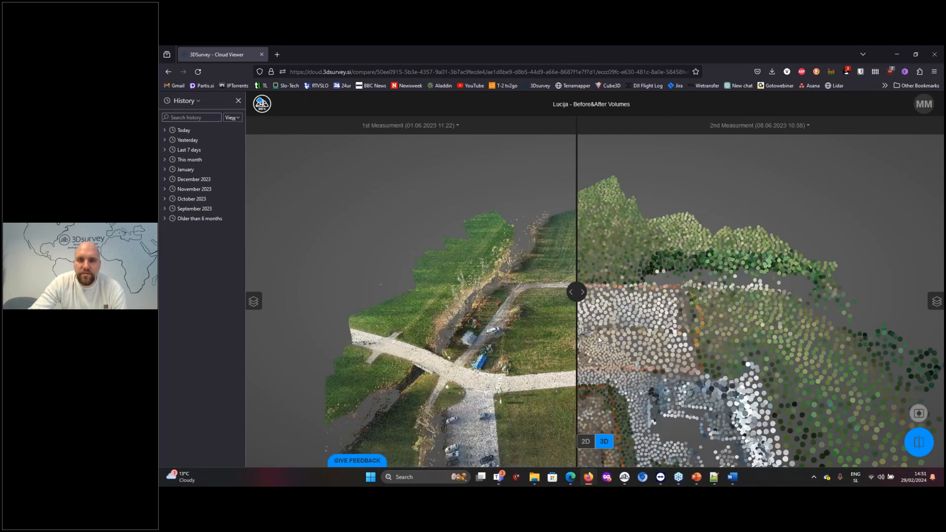
drag(658, 324, 635, 370)
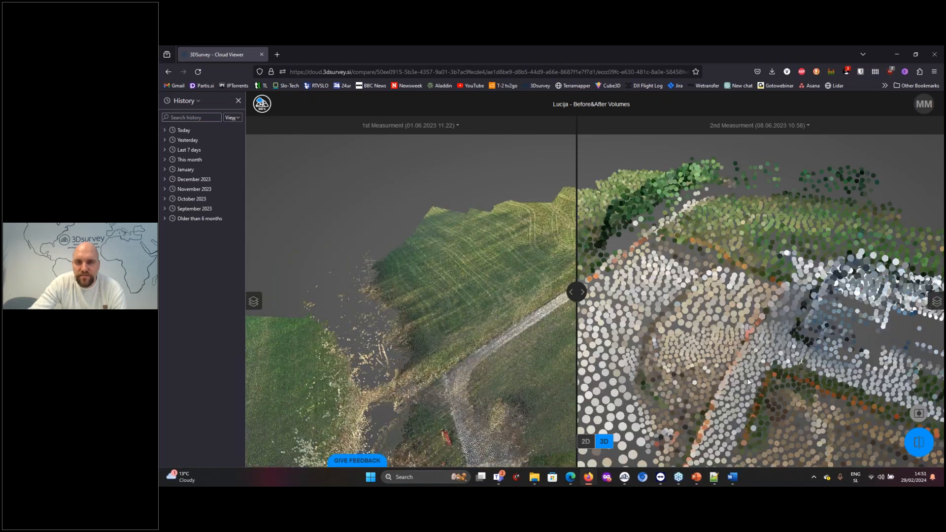
scroll(635, 370, down, 5)
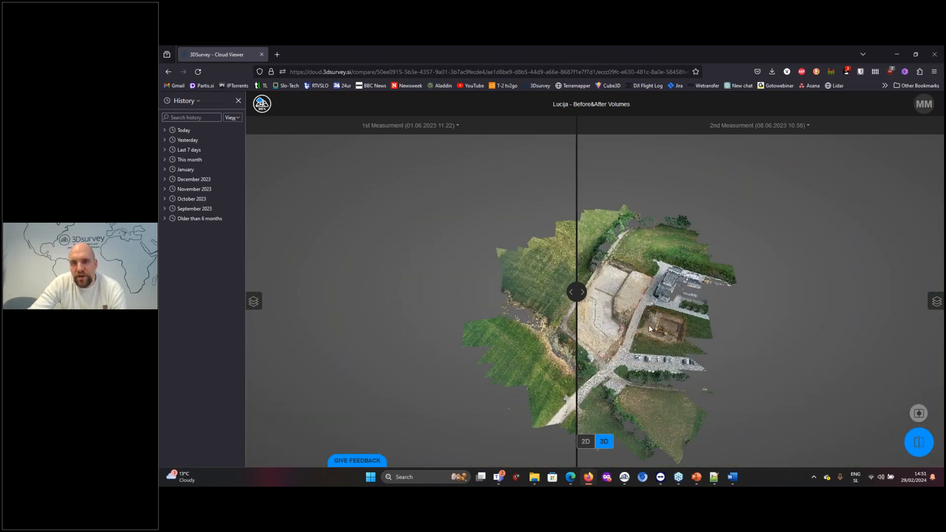
drag(580, 295, 605, 331)
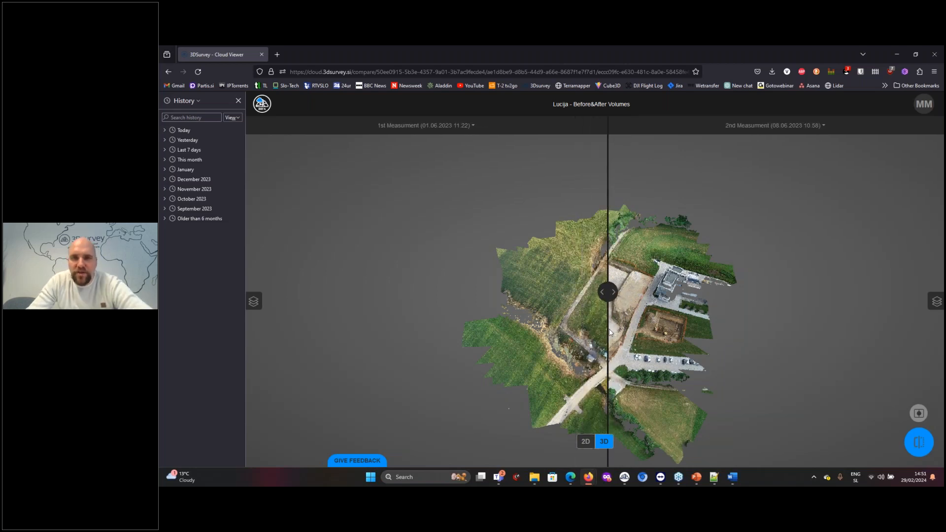
scroll(685, 358, up, 5)
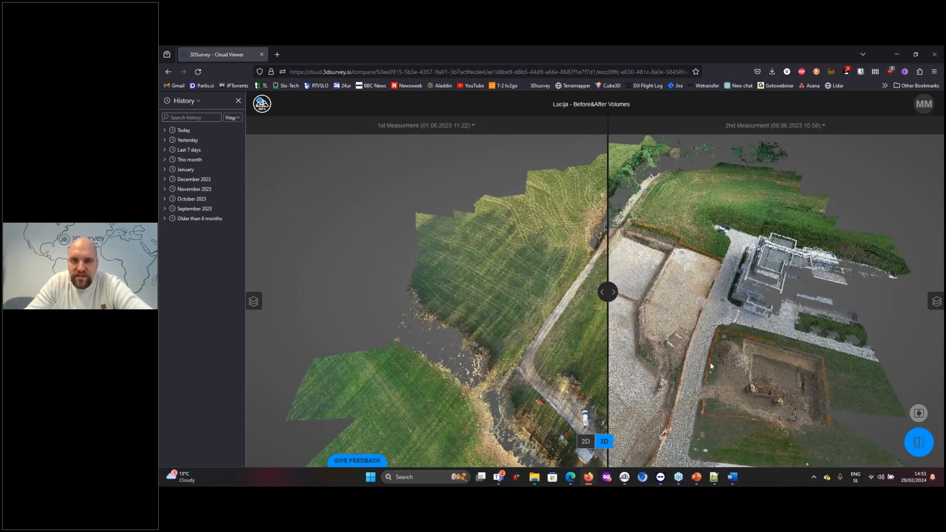
scroll(710, 363, up, 3)
drag(713, 391, 637, 380)
Compare the two measurements' orthophotos in 2D by sweeping the divider across the construction site
click(580, 445)
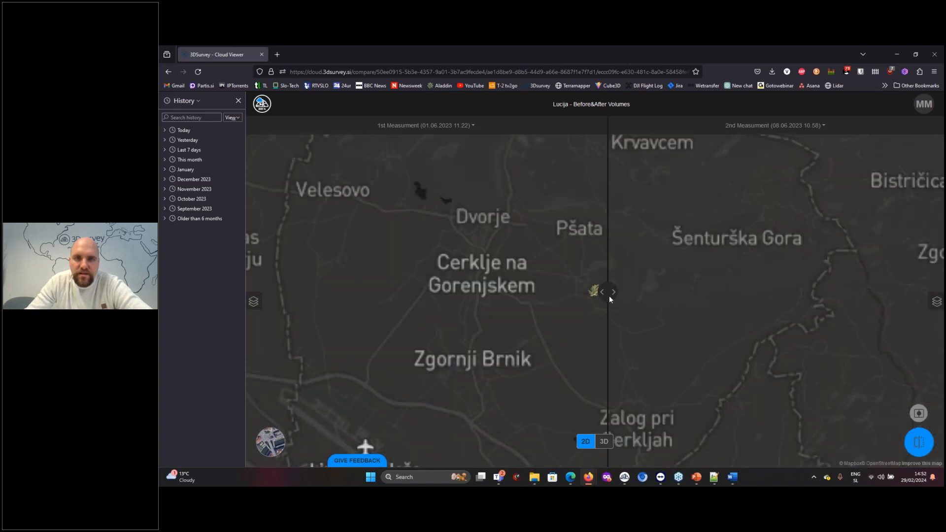
drag(611, 292, 575, 294)
scroll(607, 295, up, 5)
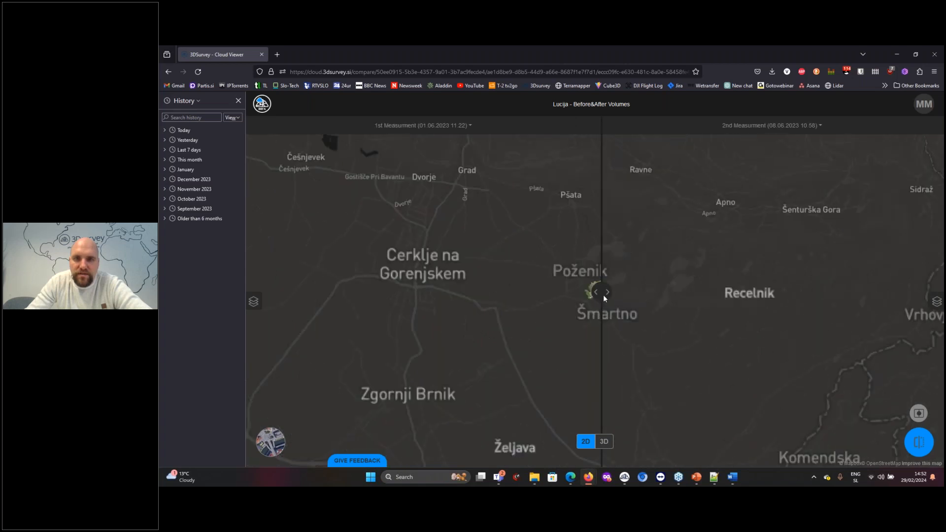
scroll(647, 291, up, 10)
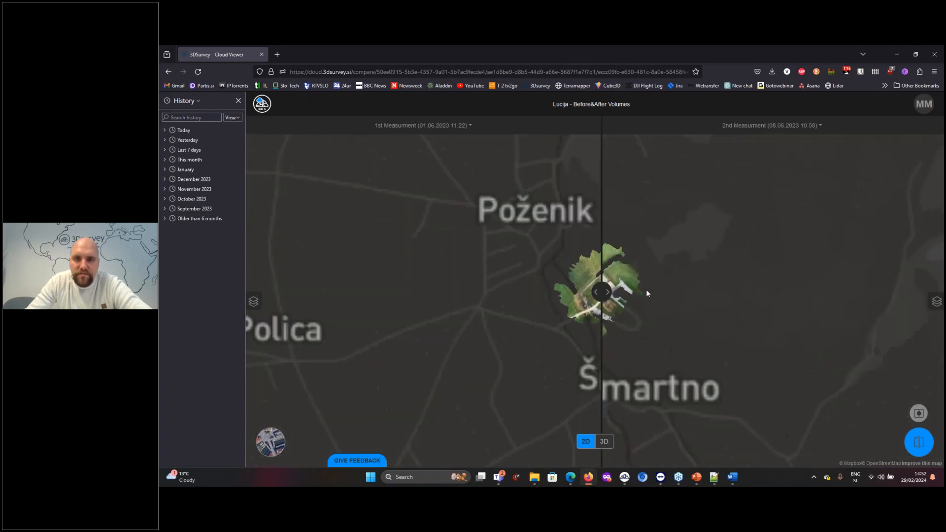
scroll(613, 296, up, 3)
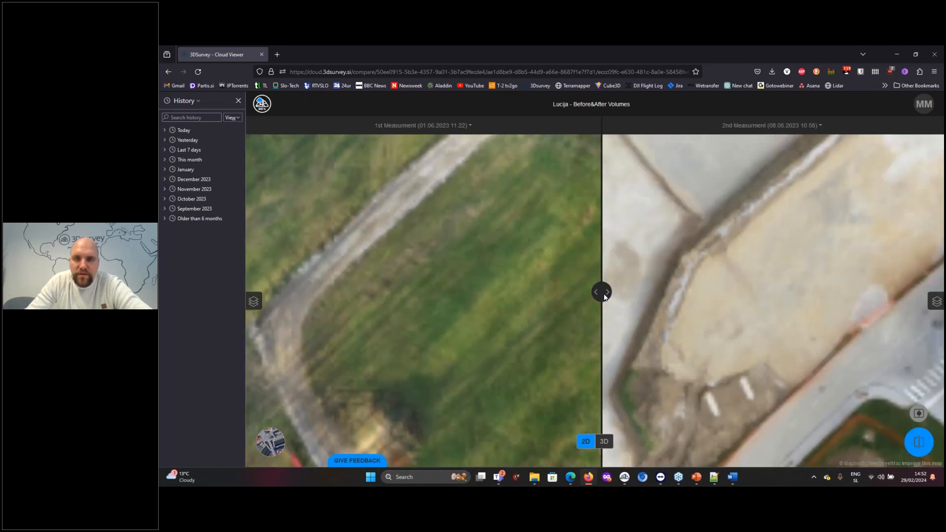
drag(573, 296, 298, 303)
drag(395, 310, 587, 314)
scroll(591, 314, down, 5)
drag(541, 293, 570, 337)
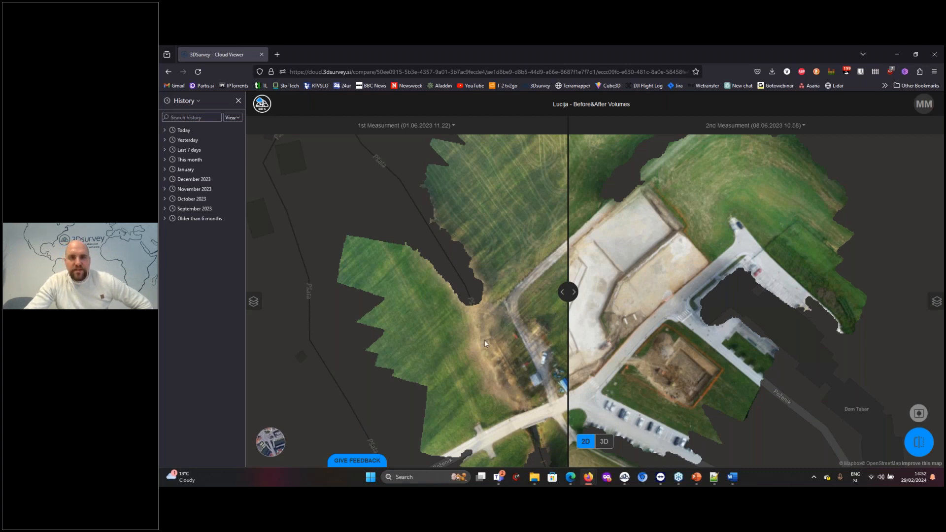
Switch to the 3Dsurvey window with the mesh_2.11.3 project and examine the quarry orthophoto
mouse_move(590, 480)
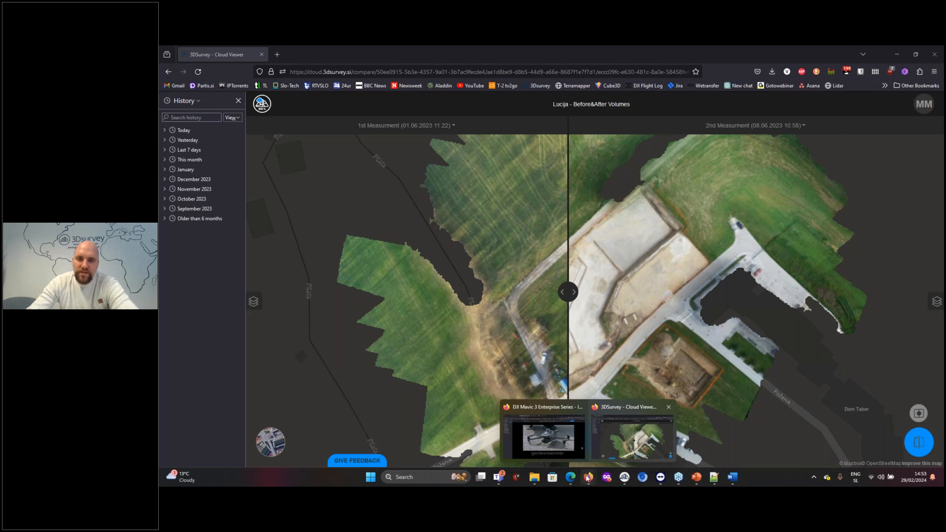
mouse_move(625, 480)
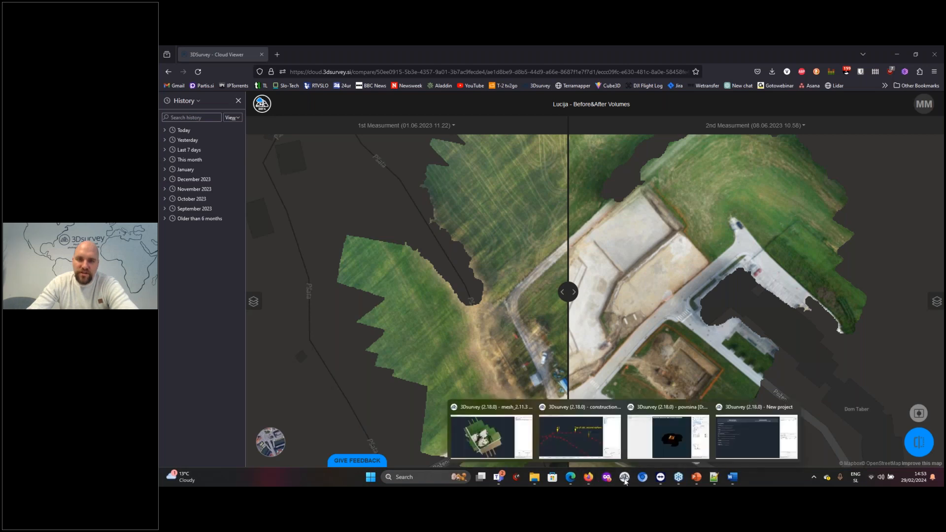
click(491, 436)
scroll(546, 324, up, 5)
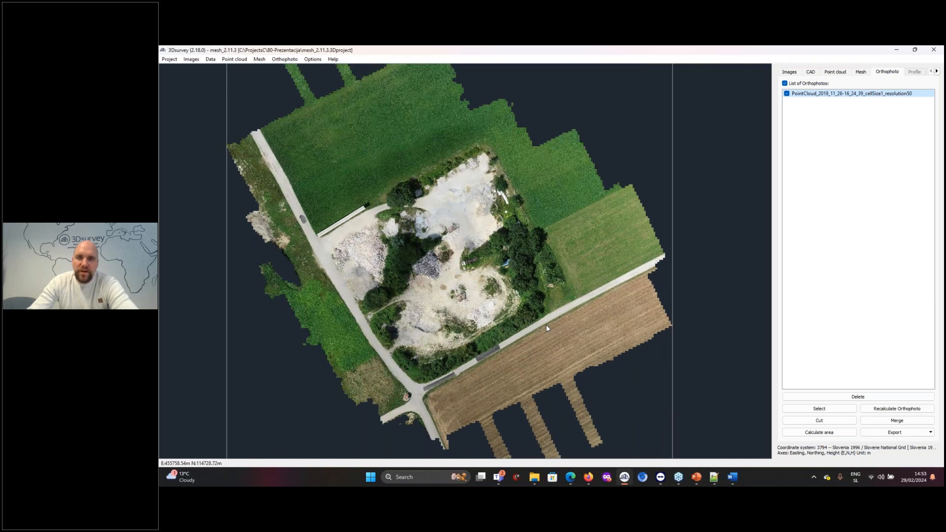
scroll(547, 327, up, 2)
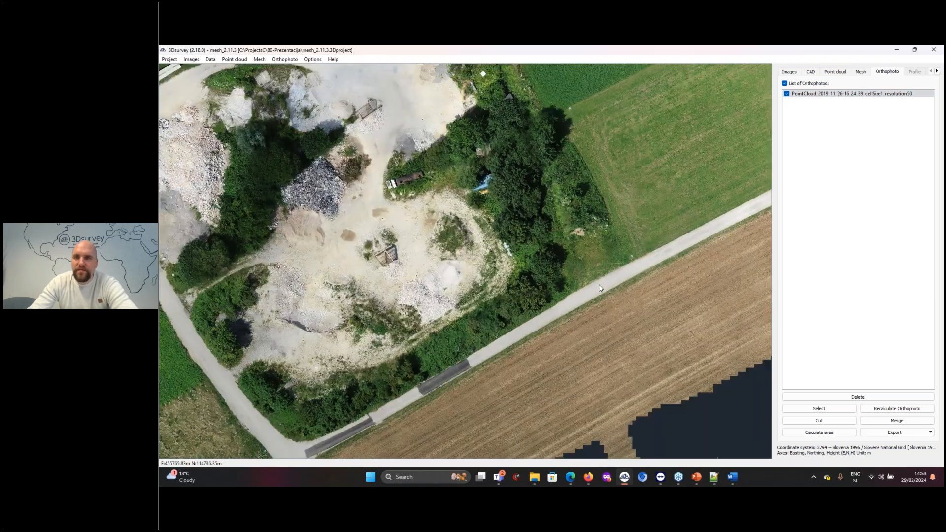
scroll(600, 288, down, 3)
Place two CAD points on the field edge beside the paved road section near the crossroads
click(838, 73)
drag(508, 231, 556, 188)
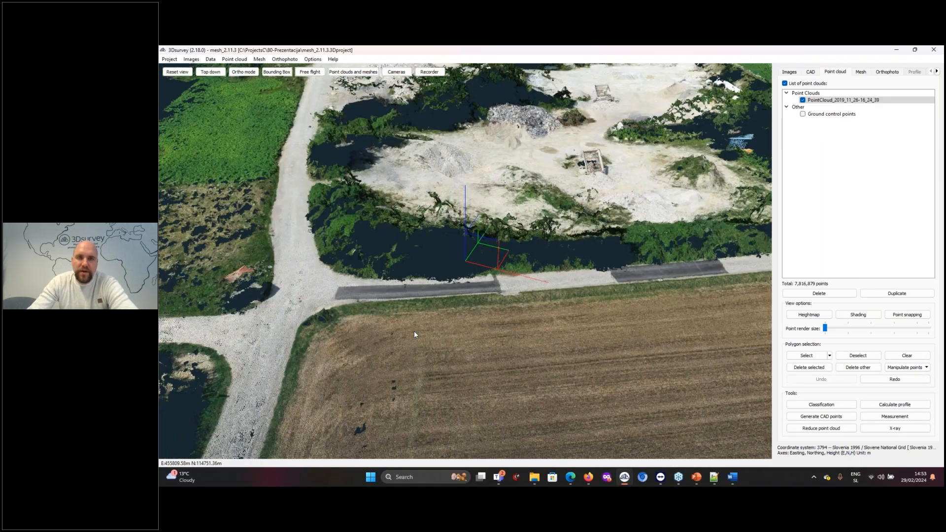
scroll(414, 335, up, 10)
scroll(512, 315, down, 10)
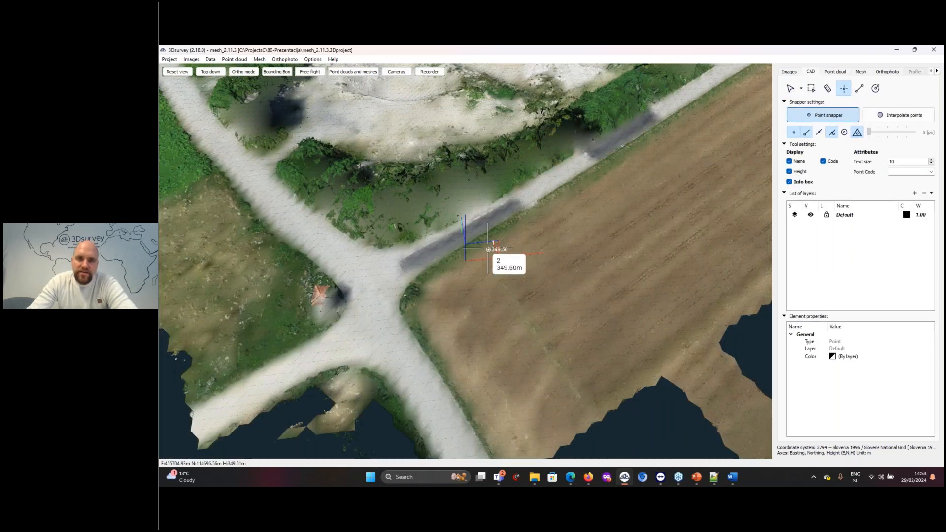
click(546, 217)
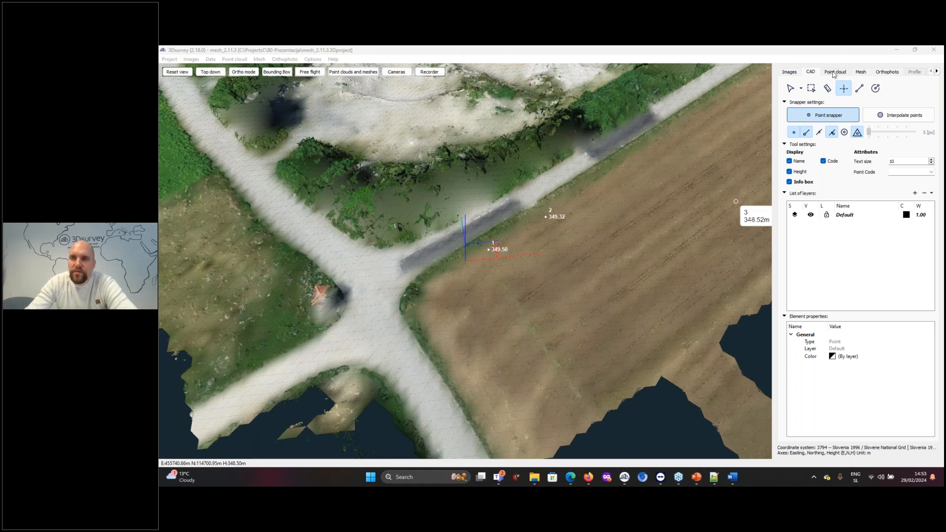
Set the height of CAD point 1 to 349.296 m and of point 2 to 349.217 m
click(835, 71)
click(810, 72)
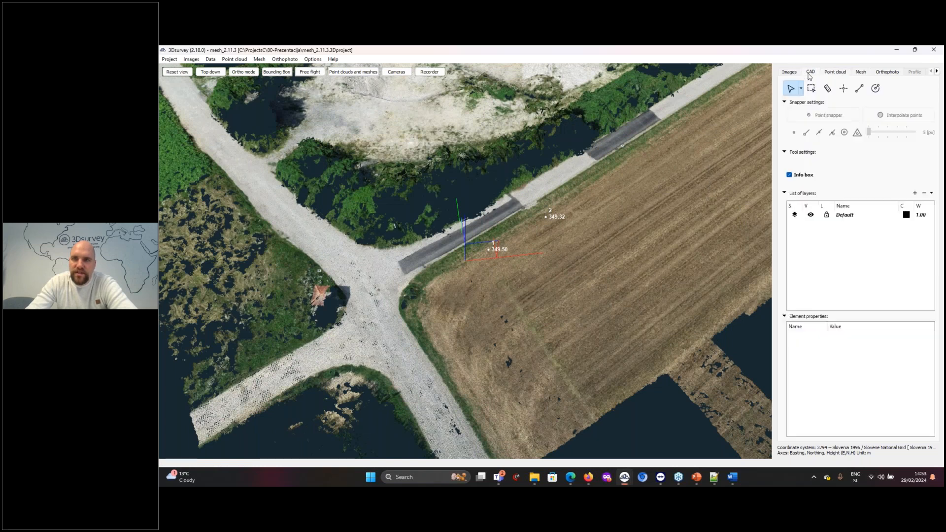
click(490, 250)
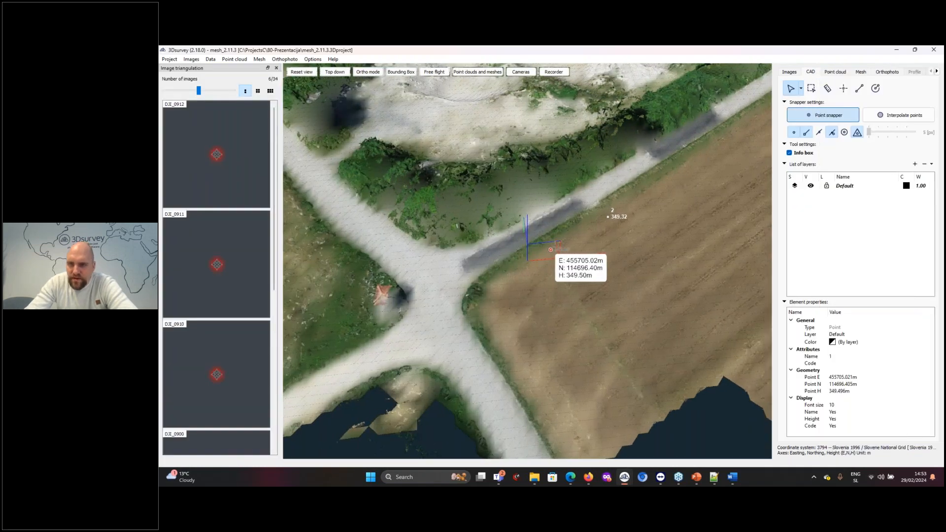
click(841, 391)
click(840, 391)
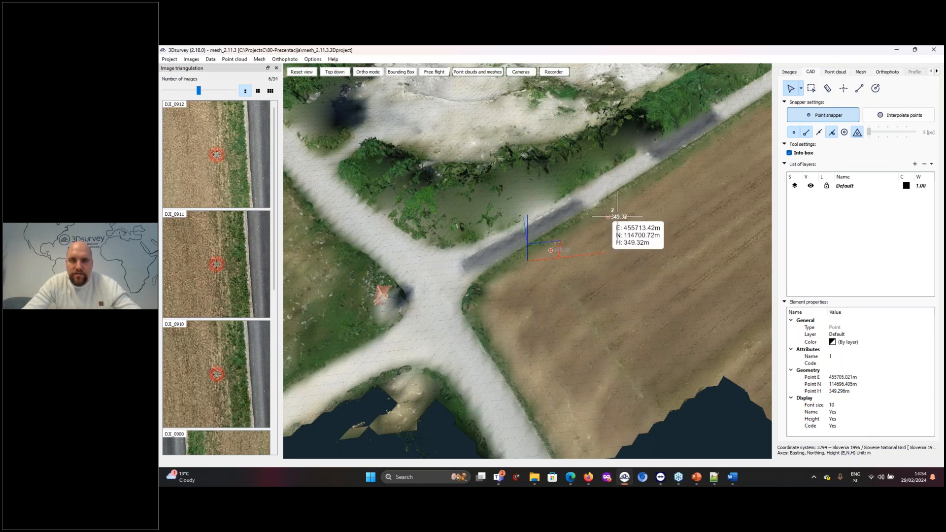
click(608, 217)
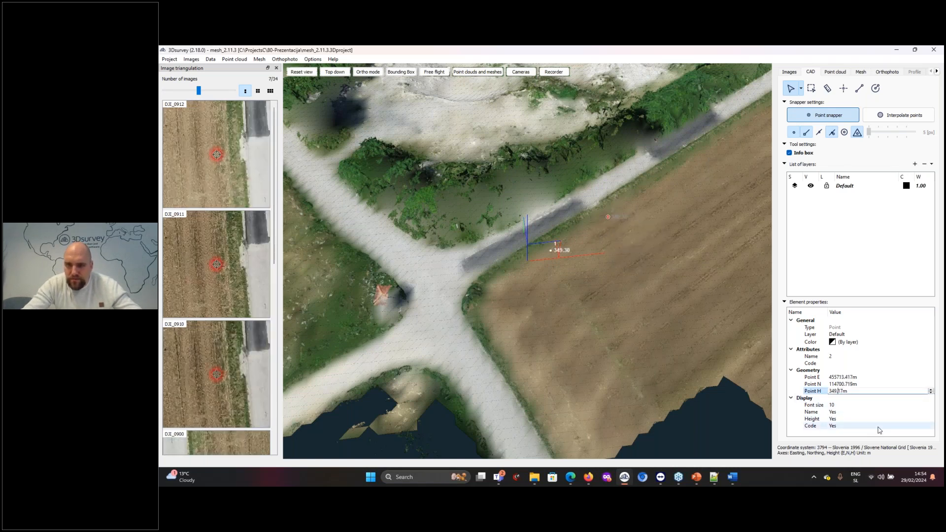
key(Return)
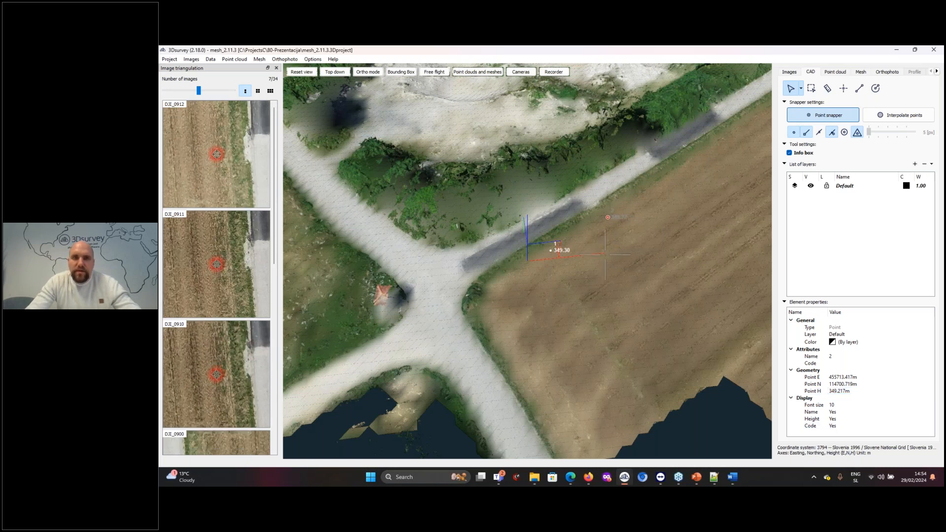
View the two CAD points against the terrain from a low side angle and clear the selection
scroll(604, 255, down, 1)
scroll(605, 254, down, 2)
drag(604, 254, 542, 197)
key(Escape)
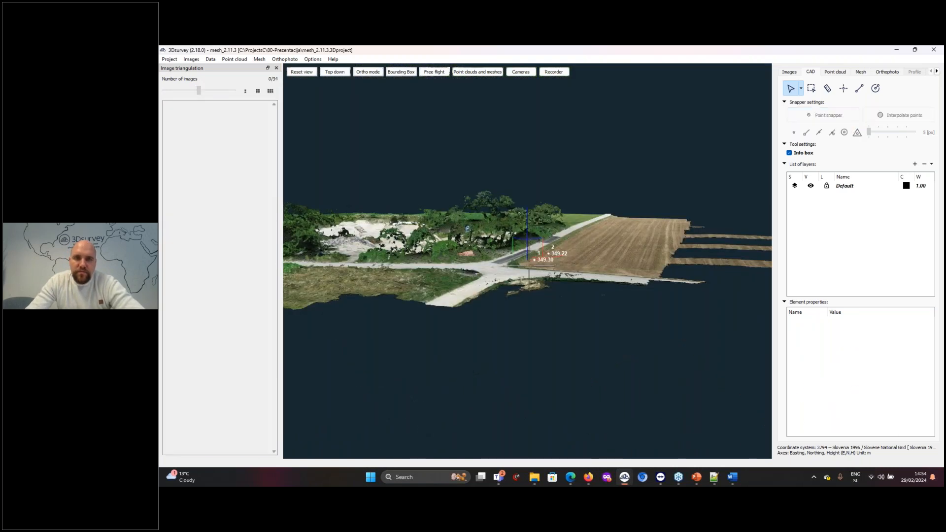
Place seven more CAD points in a row along the field edge beside the paved road, extending past points 1 and 2 at both ends
scroll(555, 304, up, 8)
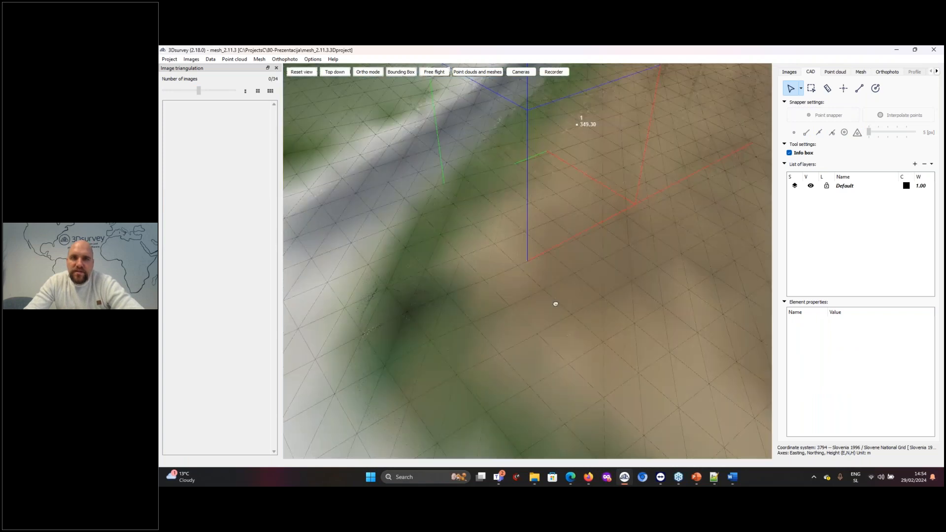
right_drag(555, 304, 561, 186)
drag(562, 186, 547, 289)
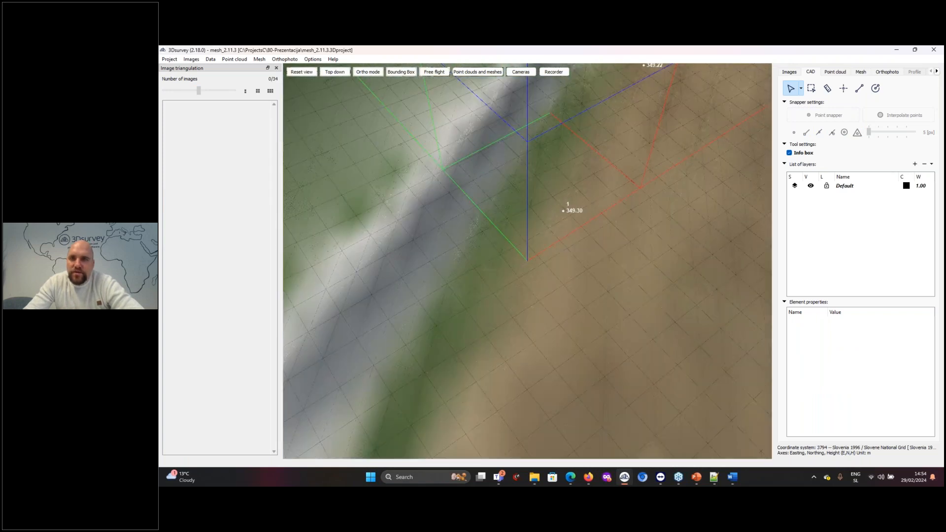
click(844, 90)
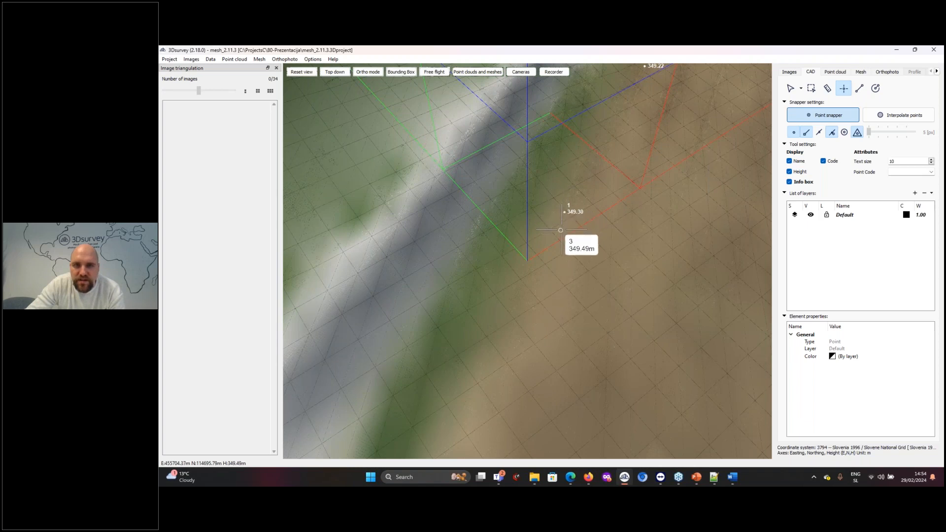
scroll(547, 259, down, 3)
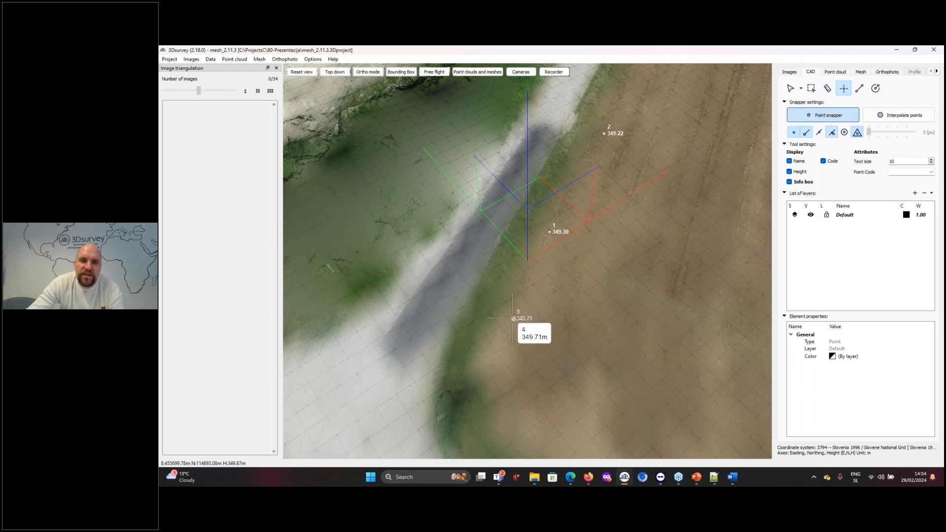
click(535, 278)
click(566, 203)
click(586, 168)
drag(637, 199, 595, 259)
click(575, 187)
click(591, 154)
click(615, 112)
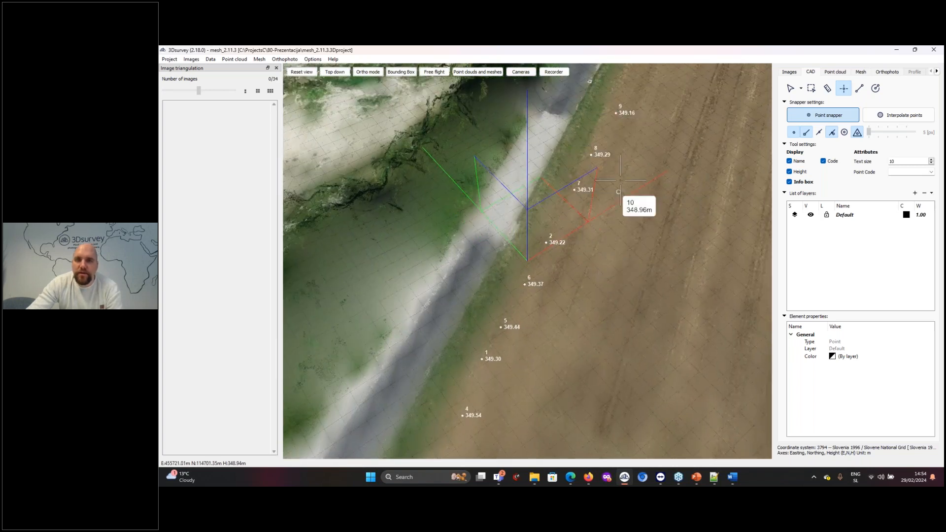
Display the point cloud at the green vegetated plot across the gravel road from the quarry
scroll(621, 180, down, 3)
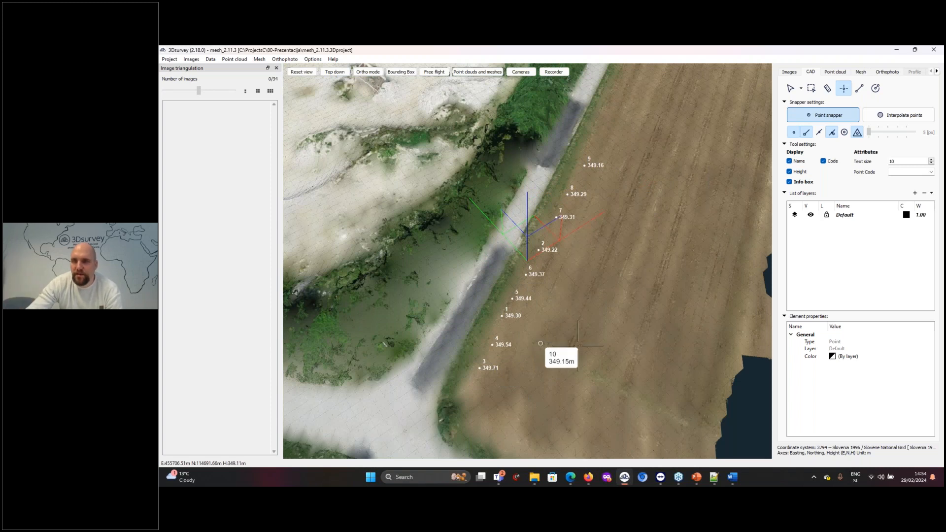
scroll(505, 234, down, 6)
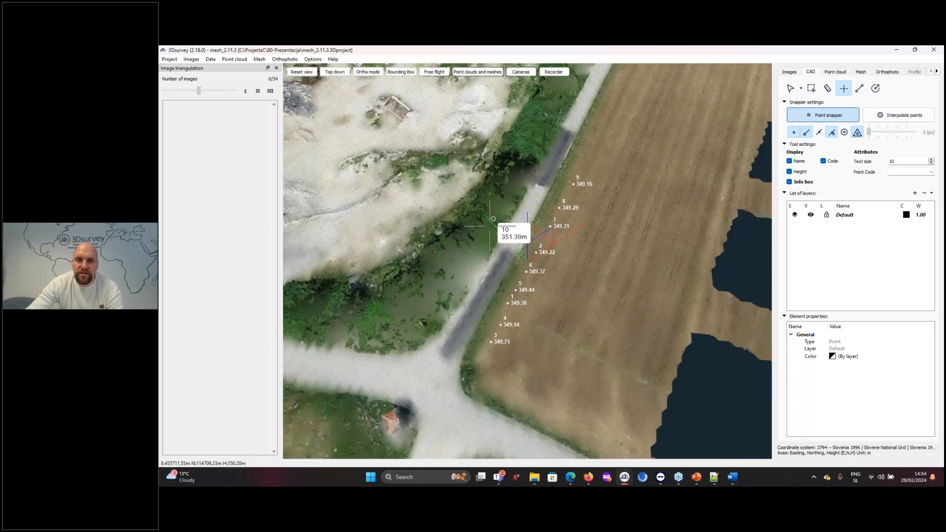
scroll(488, 256, up, 2)
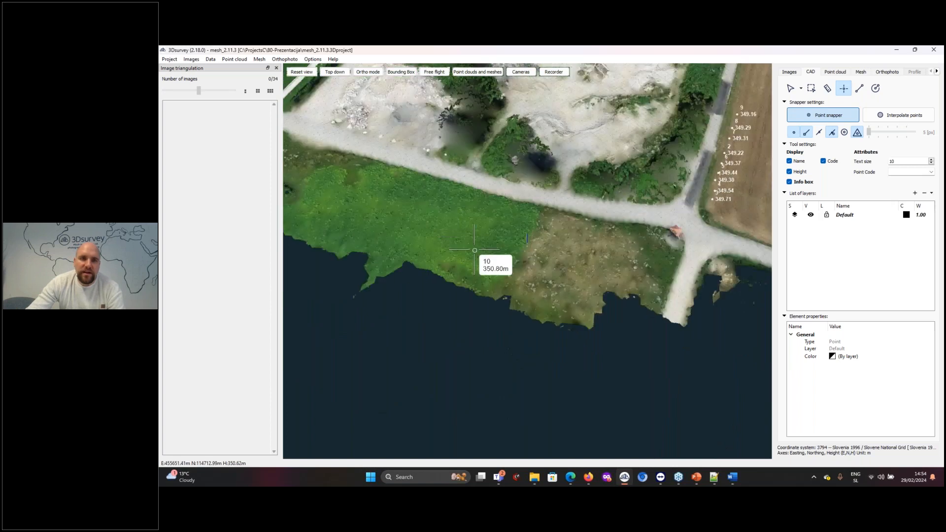
scroll(475, 250, up, 8)
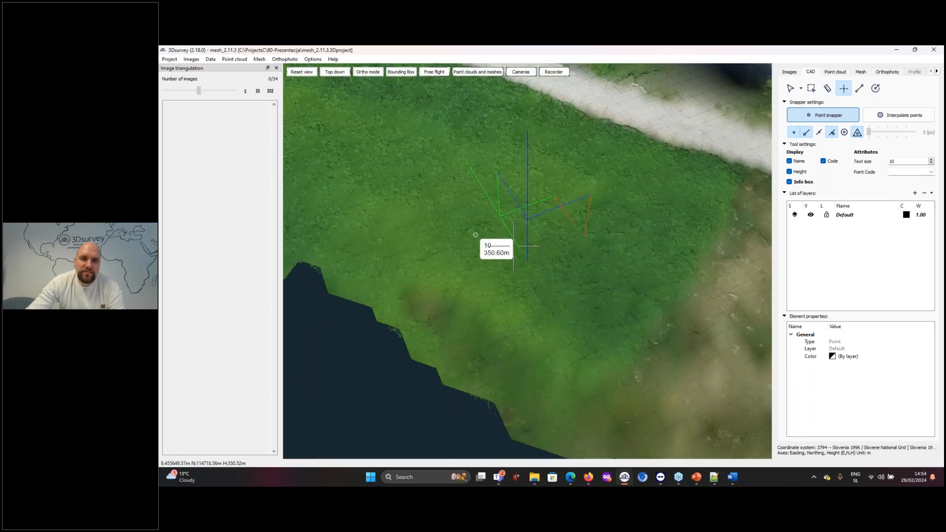
drag(578, 272, 519, 233)
scroll(582, 219, down, 7)
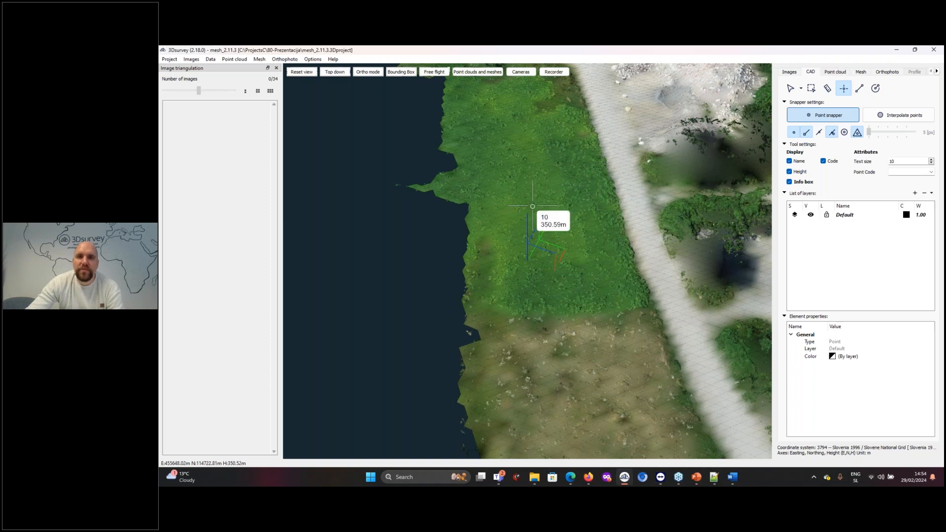
click(837, 73)
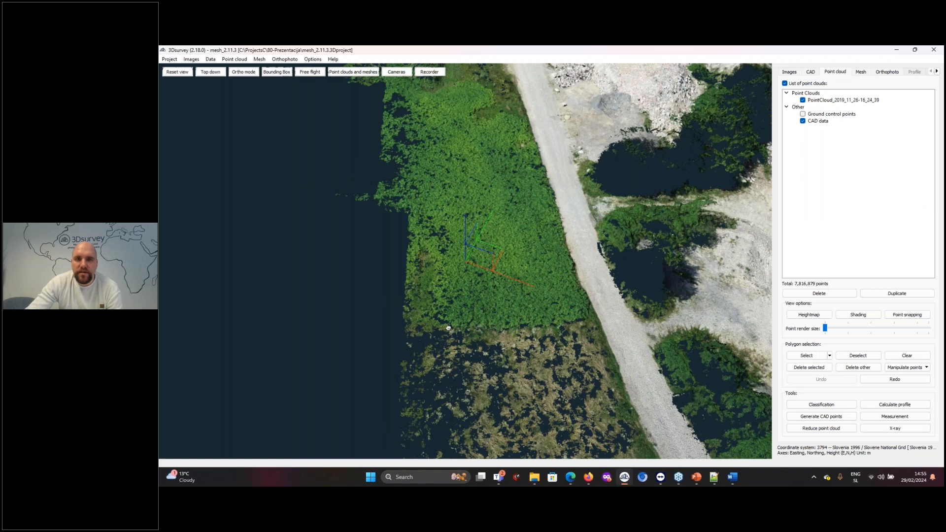
Select the points of the green vegetated plot with a polygon drawn around its edges
click(820, 357)
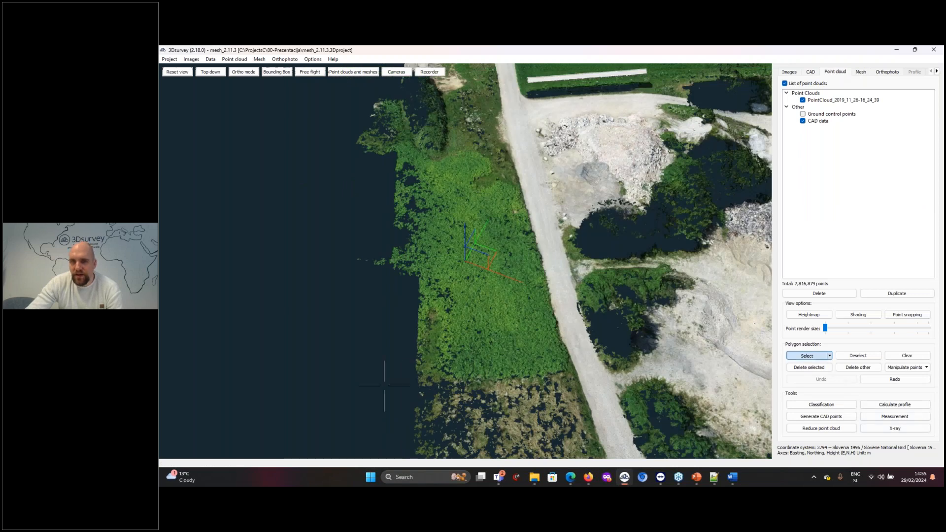
click(439, 387)
click(559, 374)
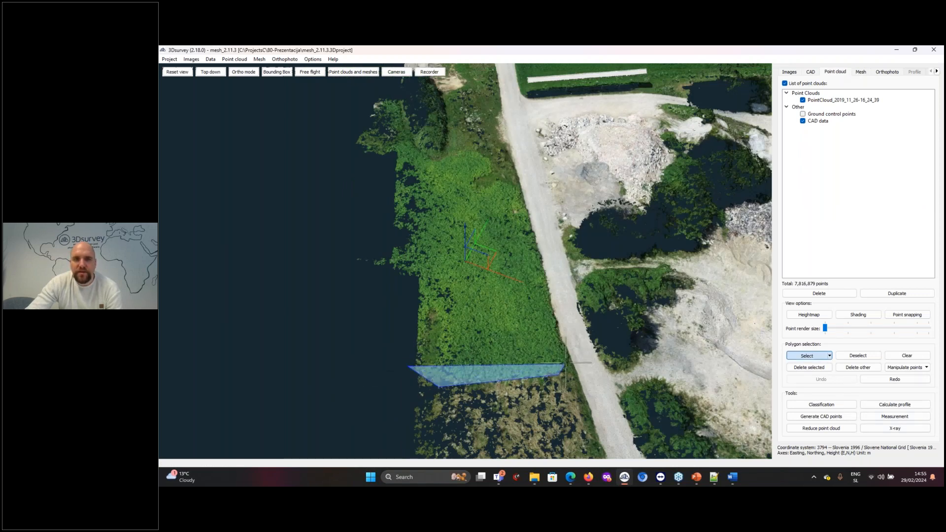
click(567, 357)
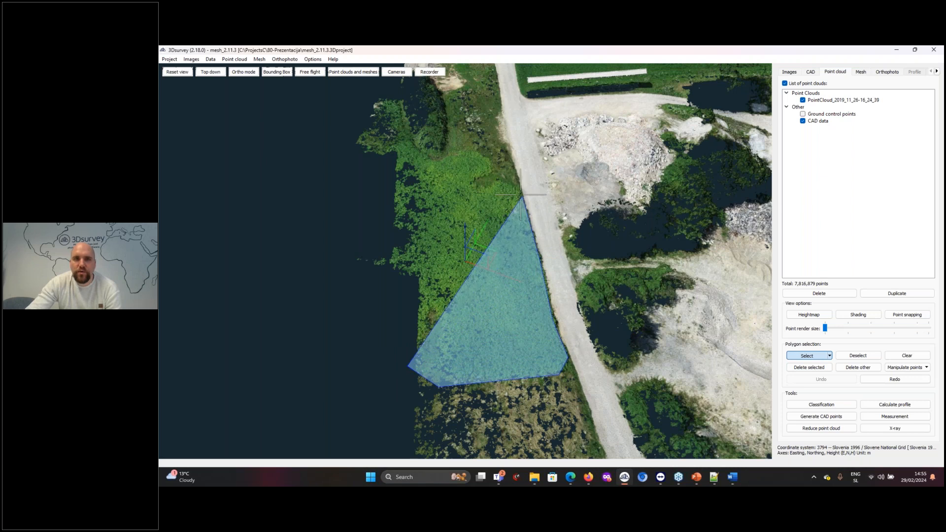
click(499, 177)
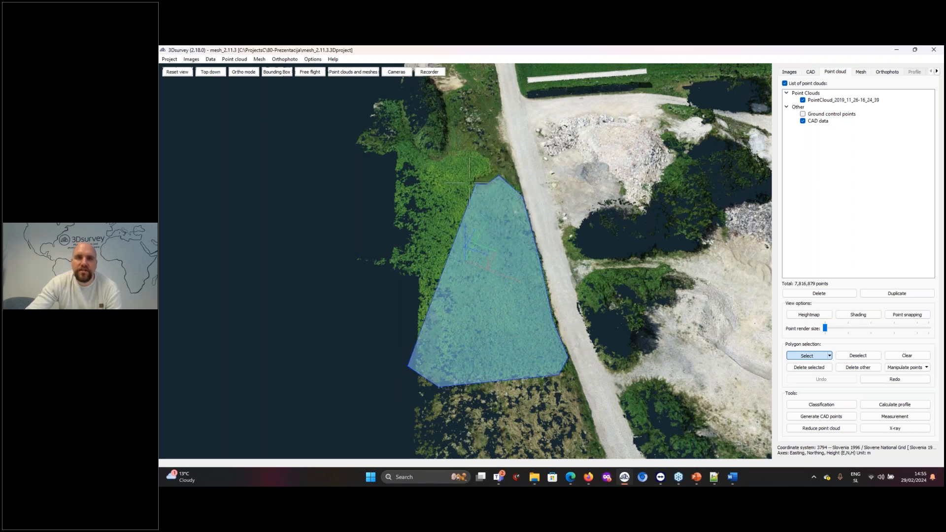
click(492, 167)
click(475, 148)
click(431, 154)
click(406, 138)
click(384, 146)
double_click(317, 218)
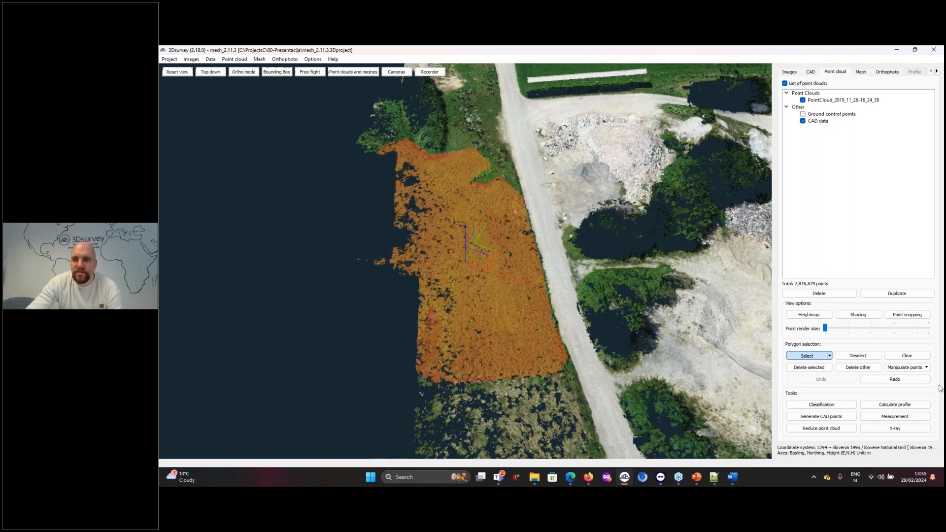
Lower the selected vegetation points by applying Increase height with a negative offset
click(918, 370)
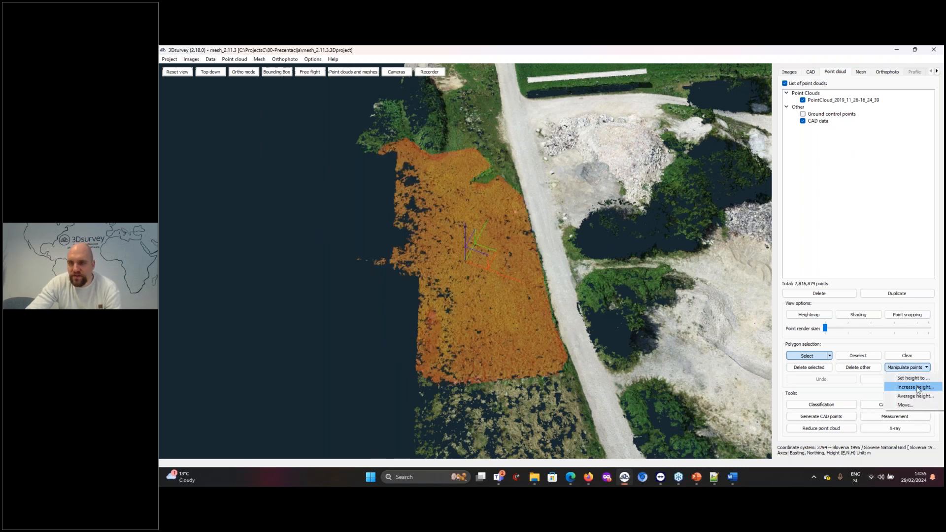
click(915, 387)
text(-)
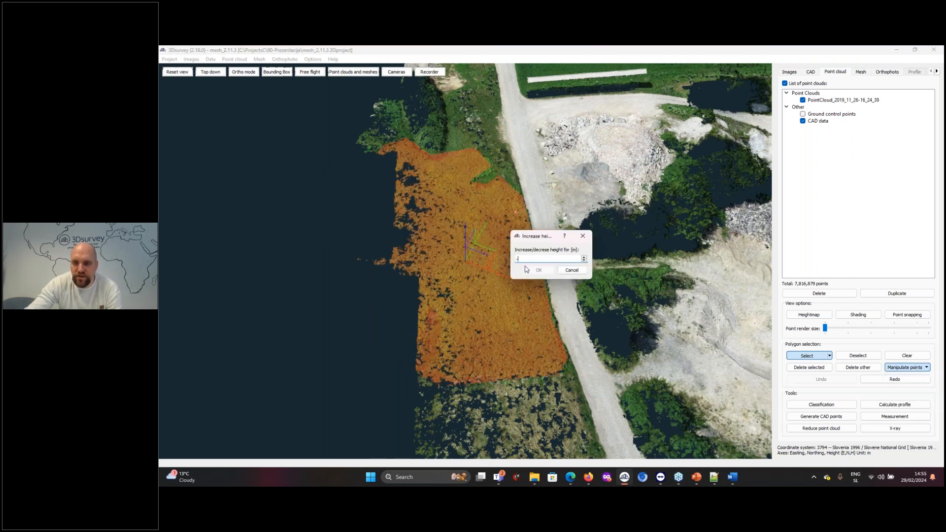
text(0.)
click(527, 269)
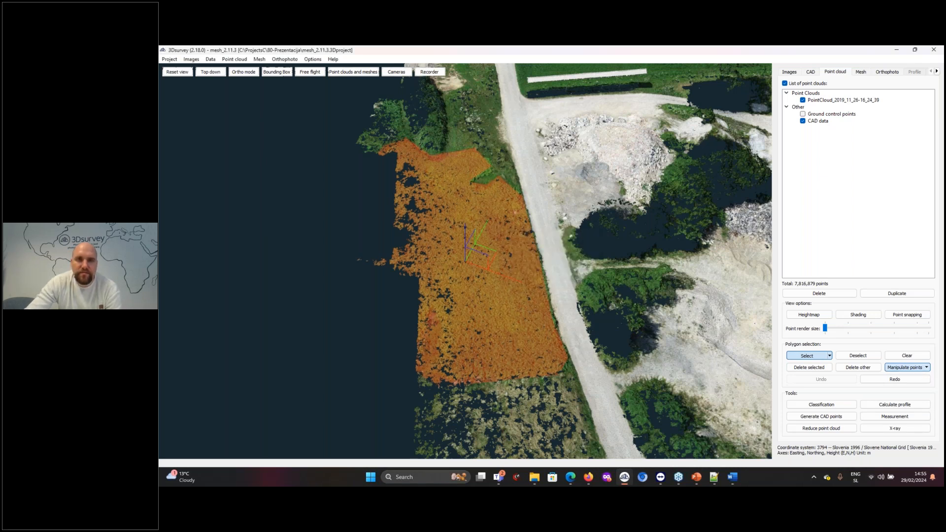
scroll(505, 161, down, 2)
scroll(504, 161, up, 5)
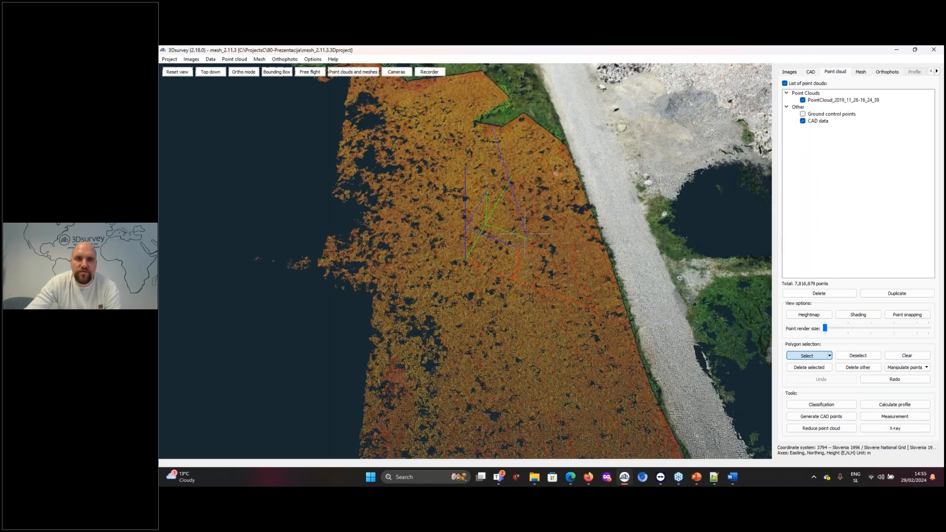
Clear the point selection and view the vegetated plot at an oblique angle, ending with an overview of the whole site
click(894, 356)
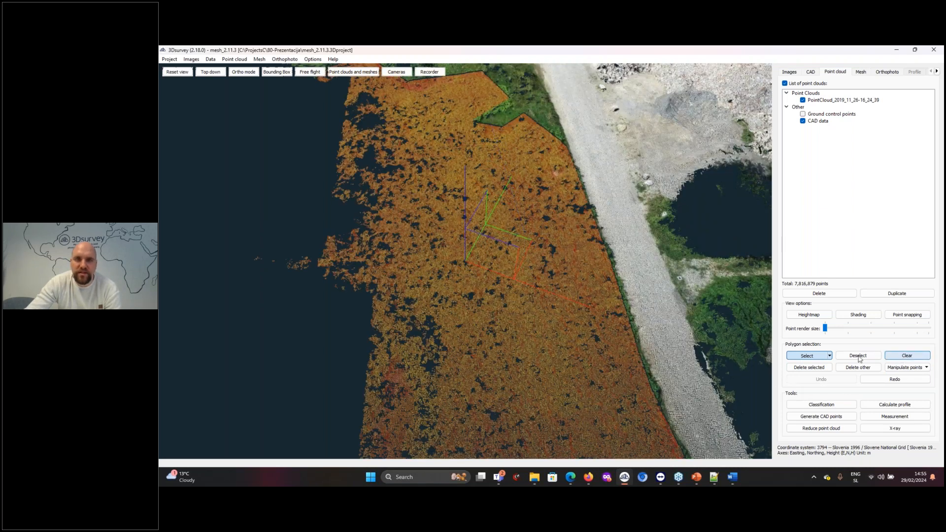
click(858, 355)
scroll(487, 241, up, 3)
scroll(487, 241, down, 4)
drag(488, 241, 517, 345)
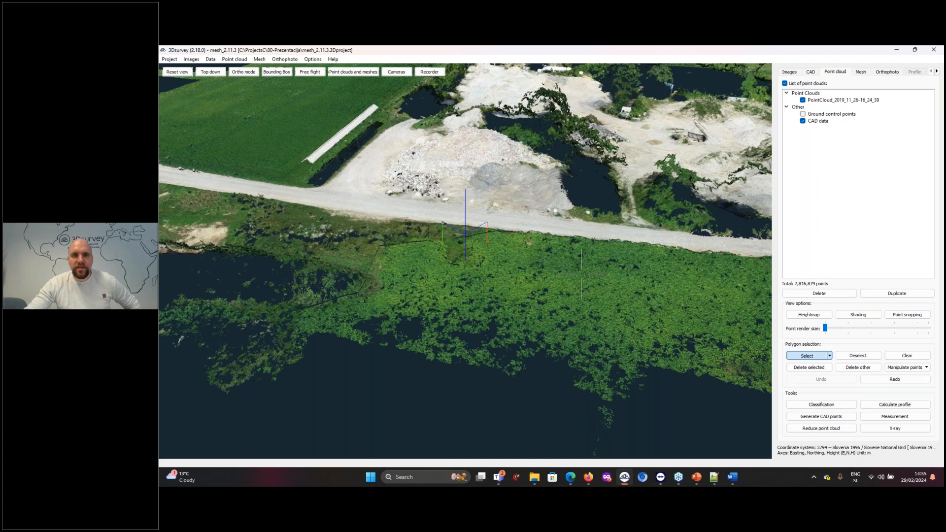
scroll(576, 274, down, 2)
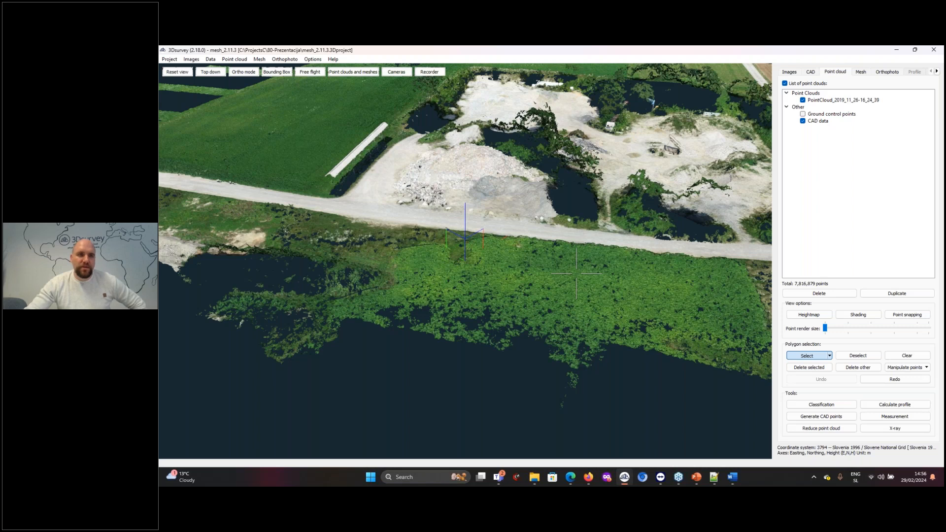
click(272, 306)
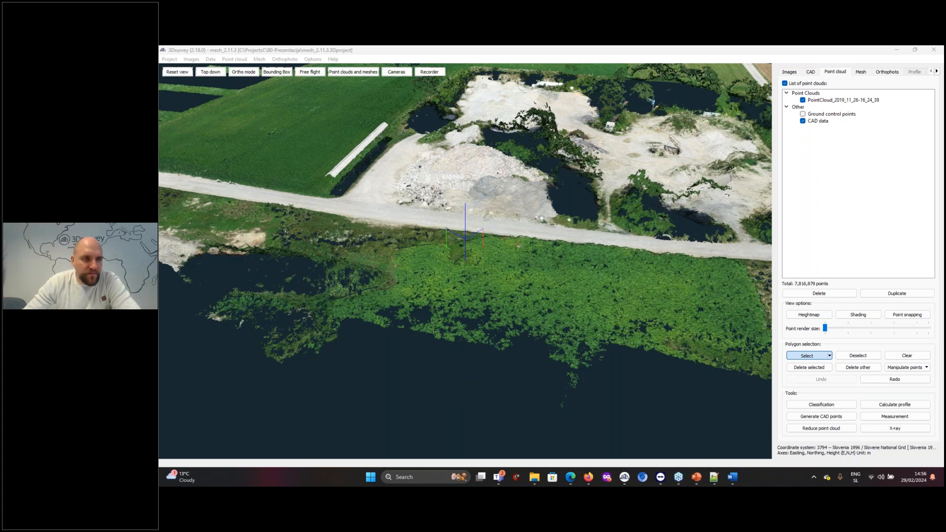
drag(675, 323, 629, 390)
scroll(507, 312, down, 6)
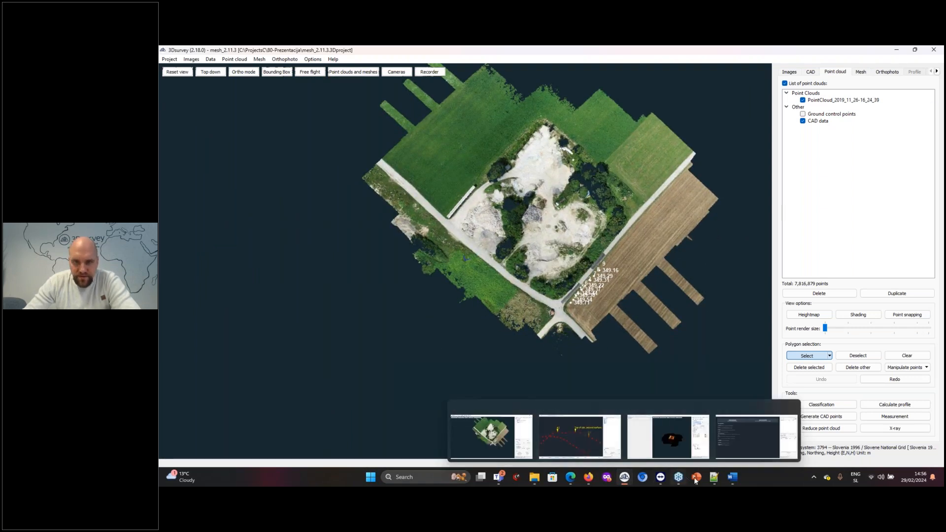
Switch to the povrsina project window and display the point cloud PointCloud_2022_02_11-17_33_22-reduced
mouse_move(628, 481)
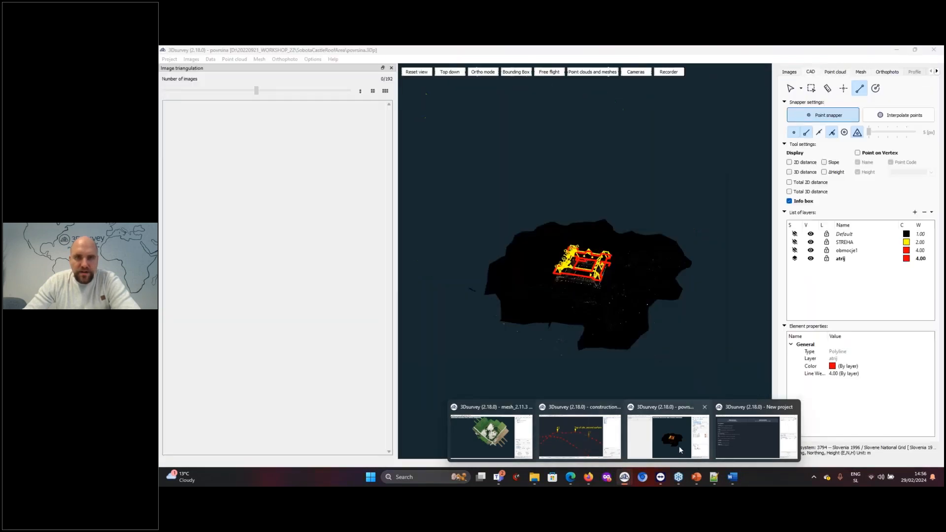
click(679, 445)
click(835, 72)
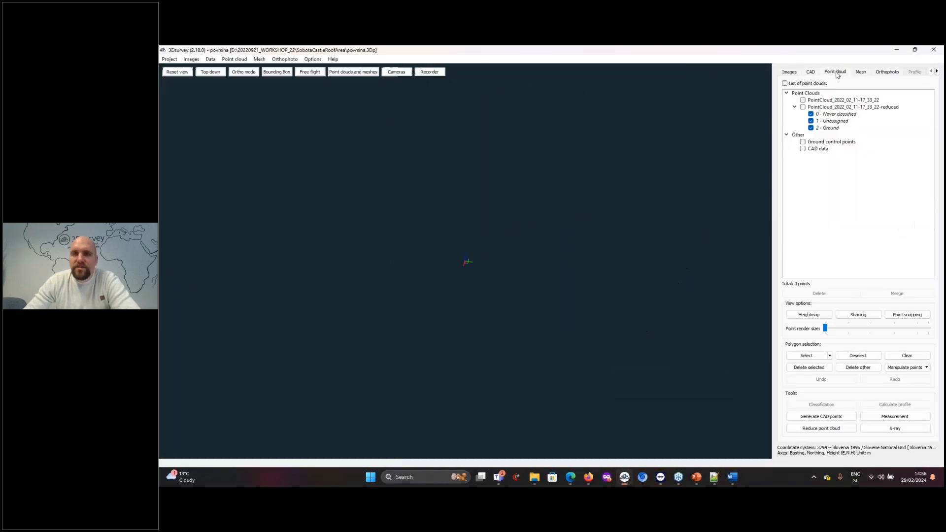
click(807, 108)
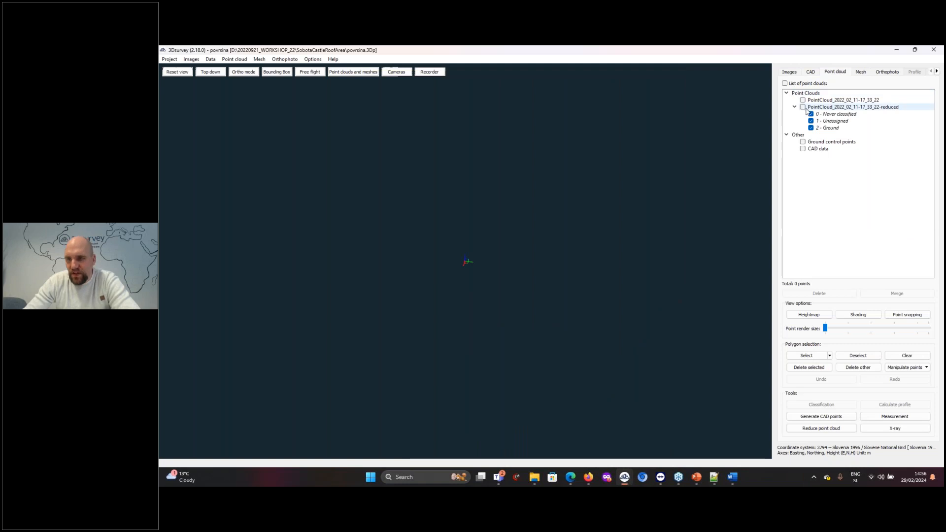
click(803, 107)
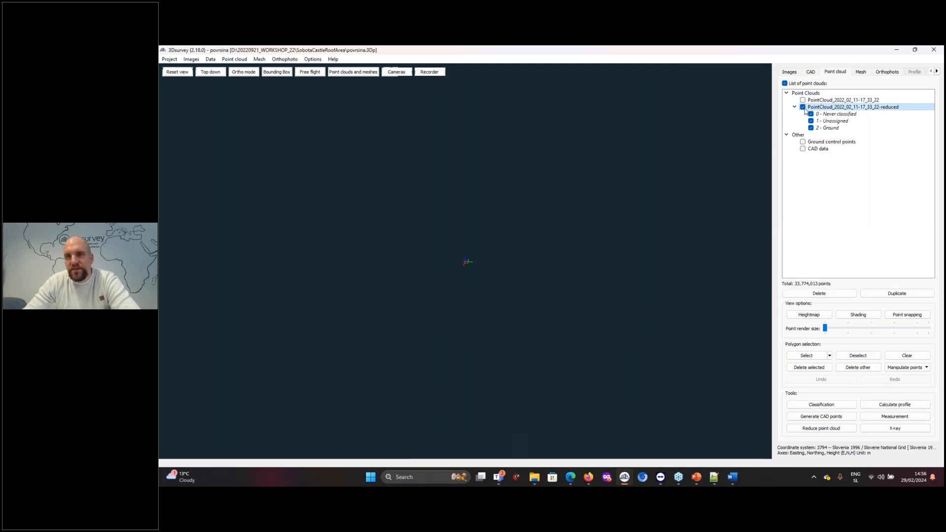
Add four camera positions to the video recorder, each from a different angle and distance around the castle
drag(443, 309, 467, 304)
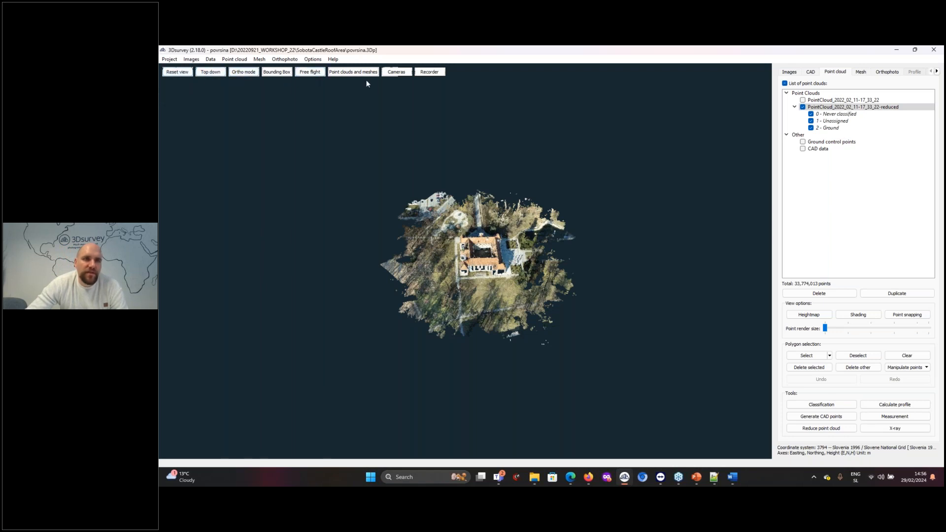
click(438, 73)
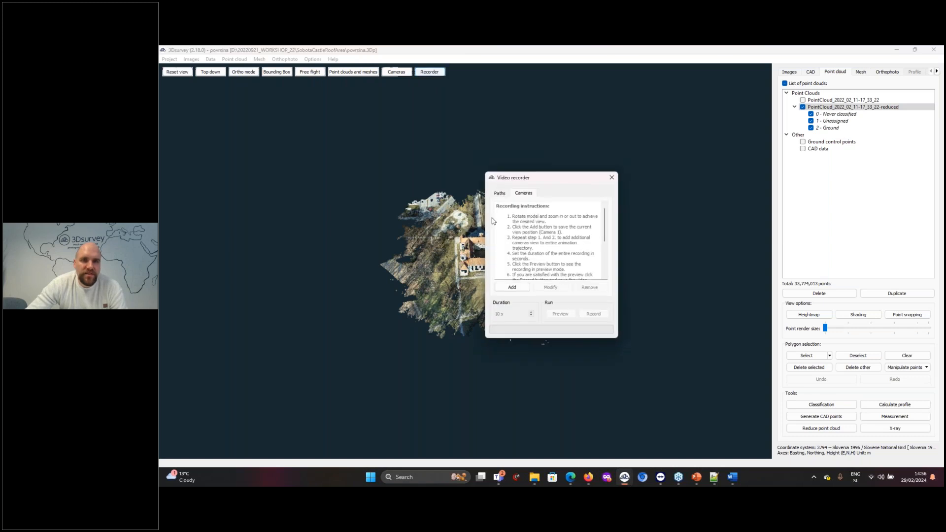
click(513, 288)
drag(480, 294, 413, 264)
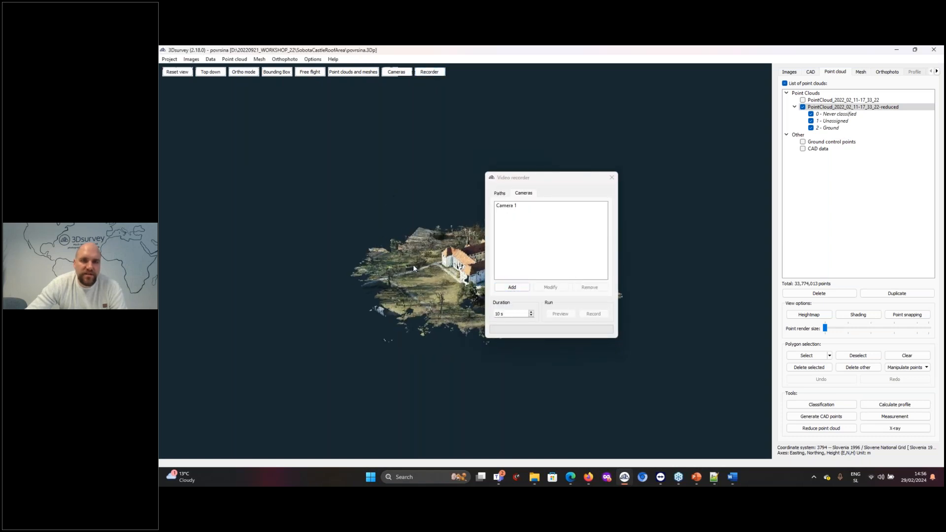
scroll(413, 264, up, 8)
click(520, 291)
drag(375, 300, 304, 323)
click(519, 289)
scroll(425, 276, down, 4)
drag(421, 274, 323, 276)
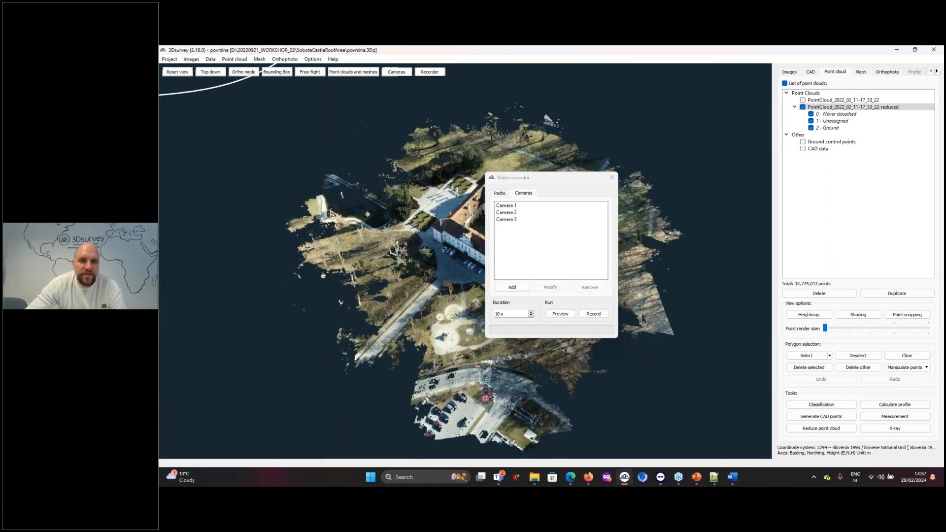
scroll(345, 281, down, 3)
click(512, 287)
Set the recording duration to 15 s and preview the camera flight with the recorder window moved off the model
drag(551, 178, 675, 124)
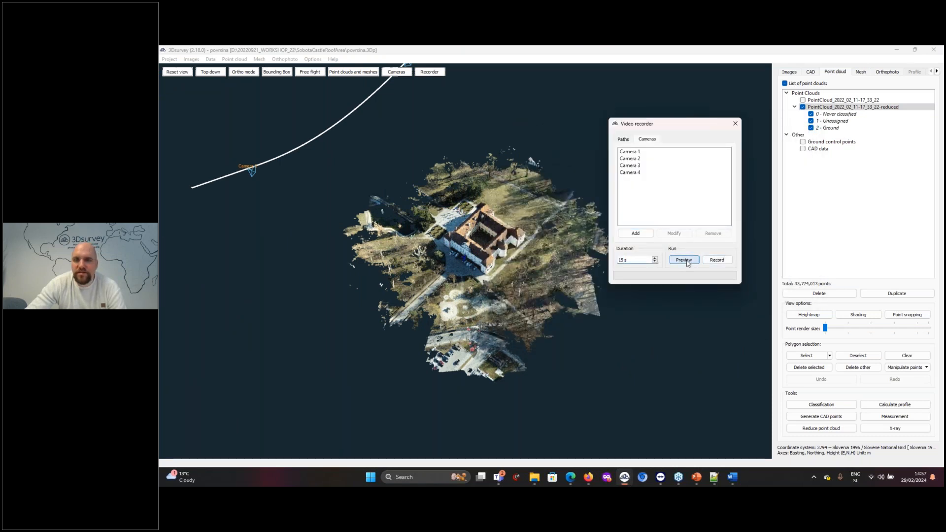
click(686, 260)
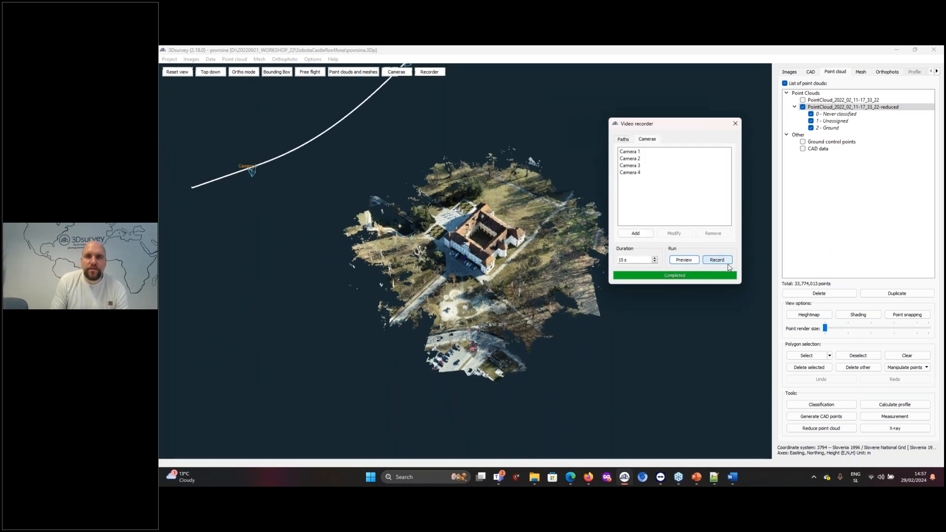
Record the camera flight to an MPEG-4 video named video_example in the construction site folder, keeping the watermark on
click(717, 260)
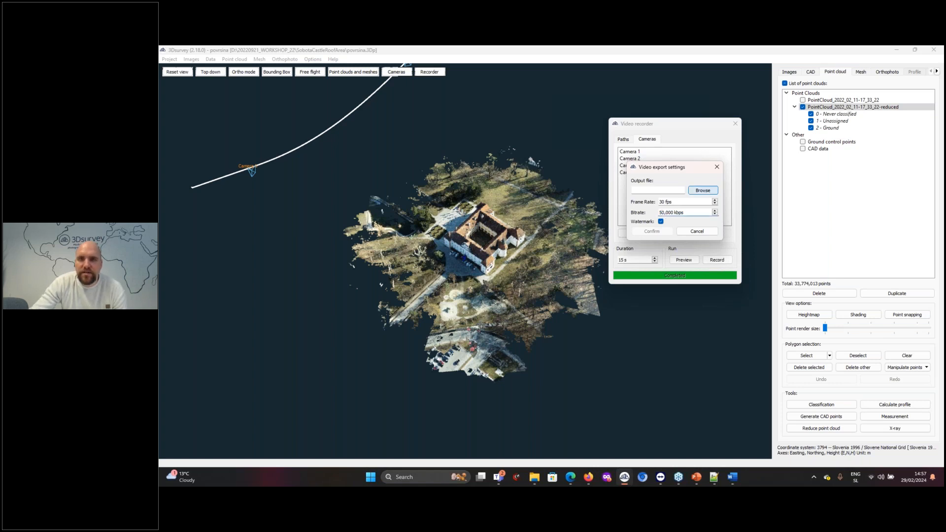
click(703, 190)
text(v)
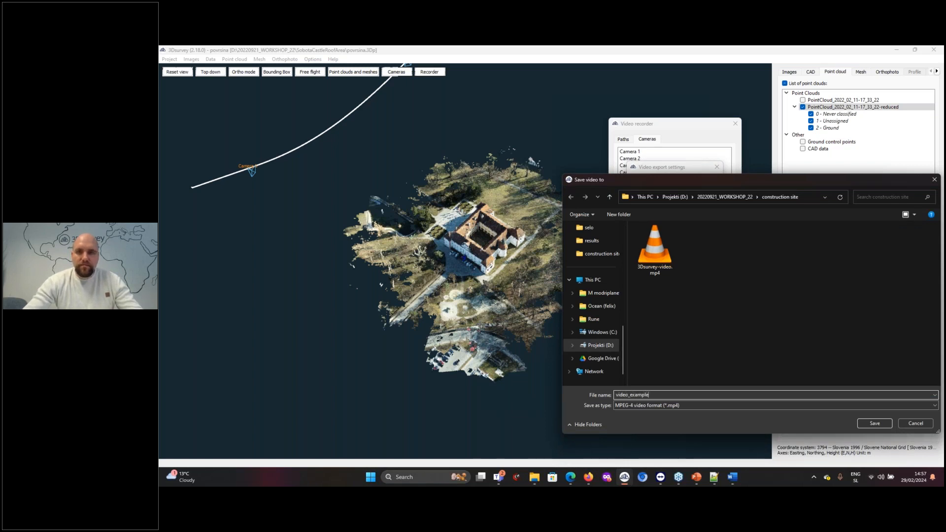
text(ideo_example)
key(Return)
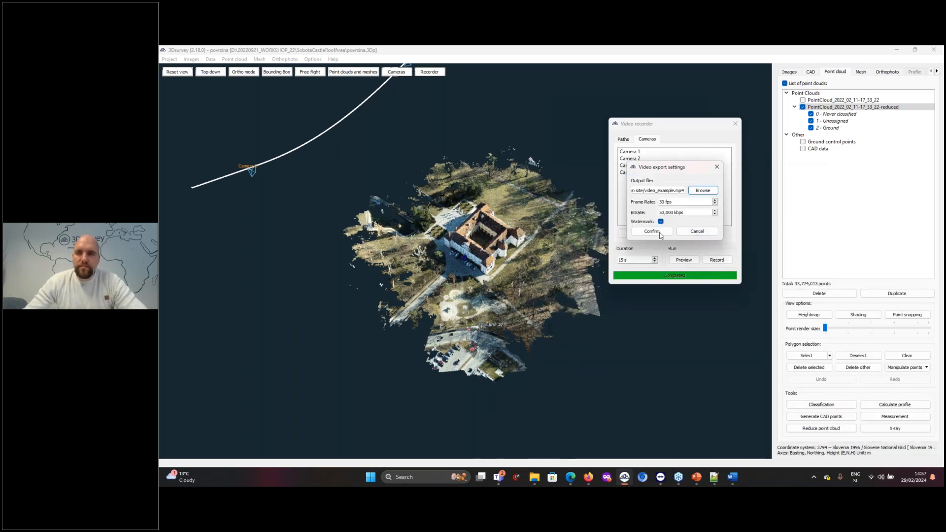
key(Return)
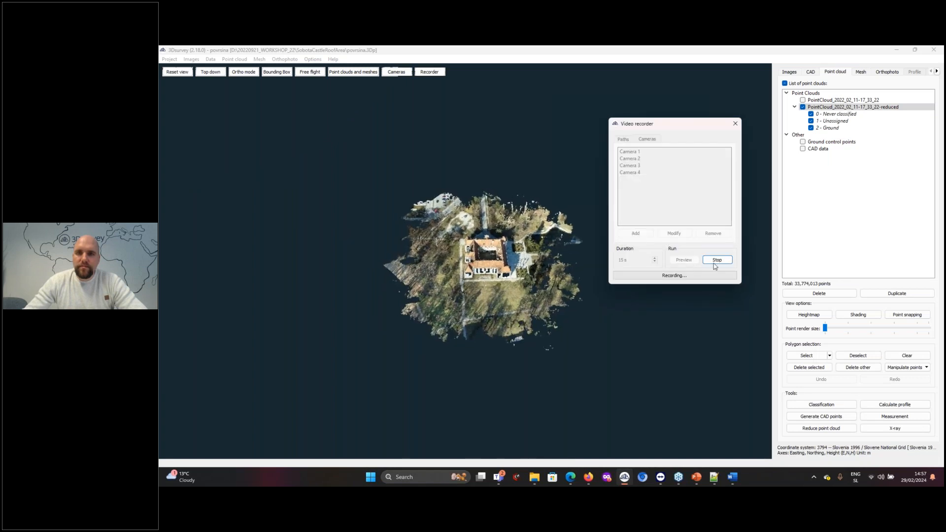
While recording, turn on shading and heightmap coloring for the point cloud, and switch the display to only the dtm mesh
click(862, 317)
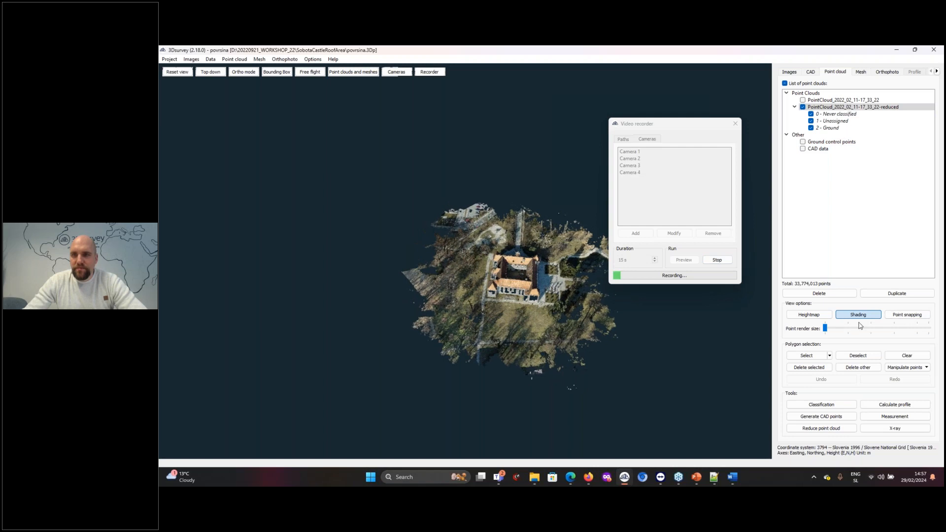
click(818, 315)
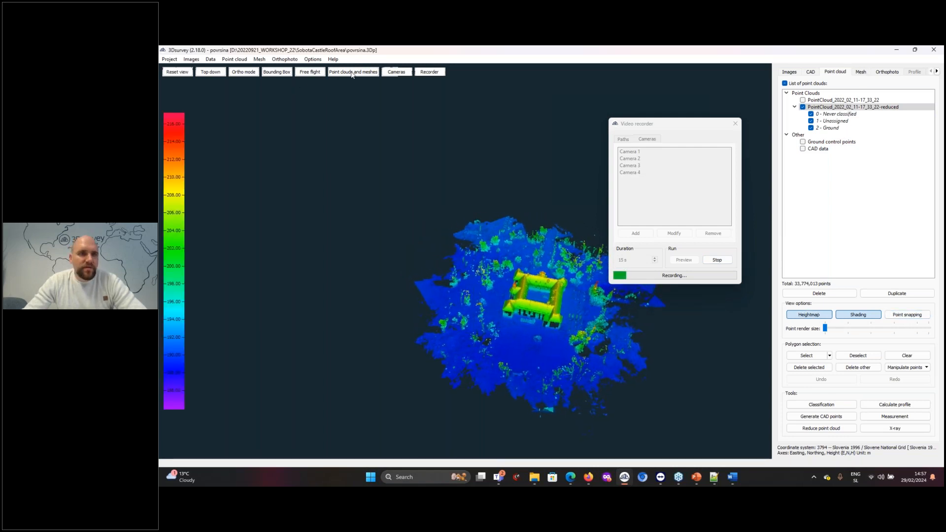
click(861, 73)
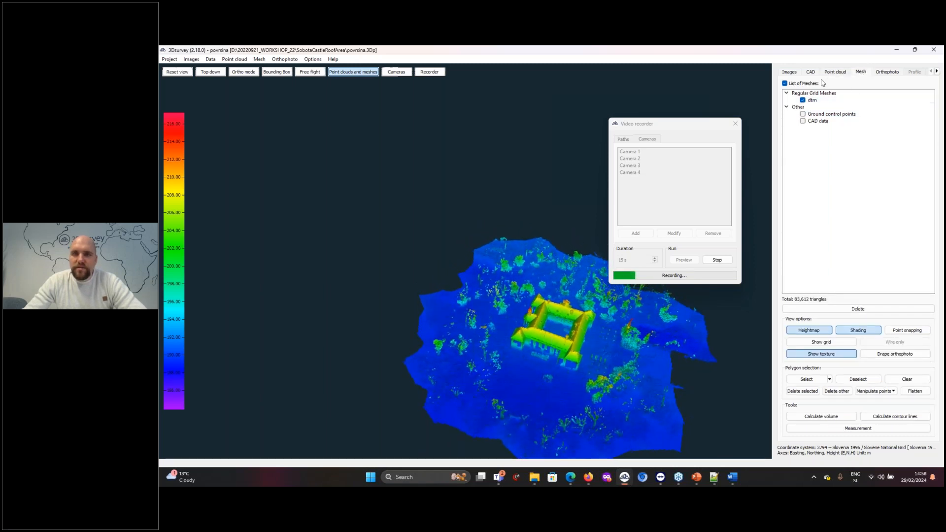
click(371, 73)
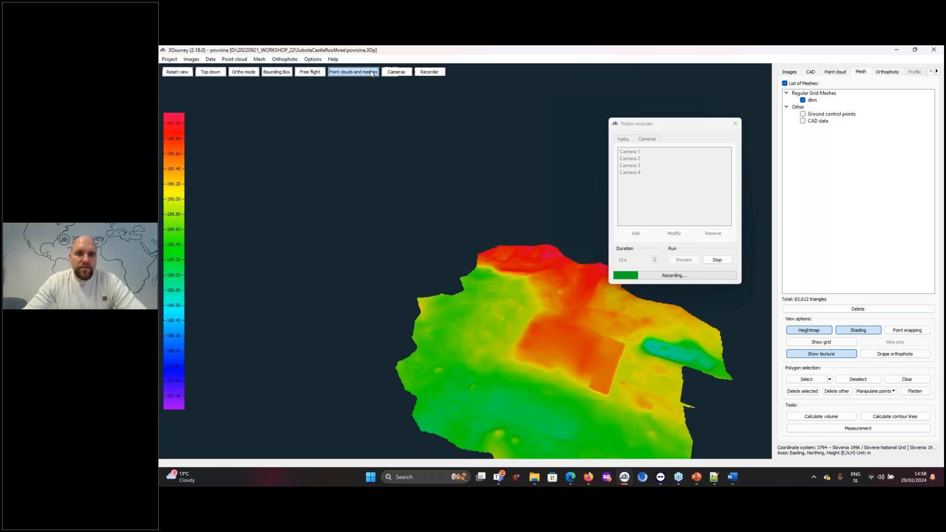
Show the dtm mesh with its texture, return it to the heightmap, and change the height color scale to the purple-orange-yellow palette
click(836, 353)
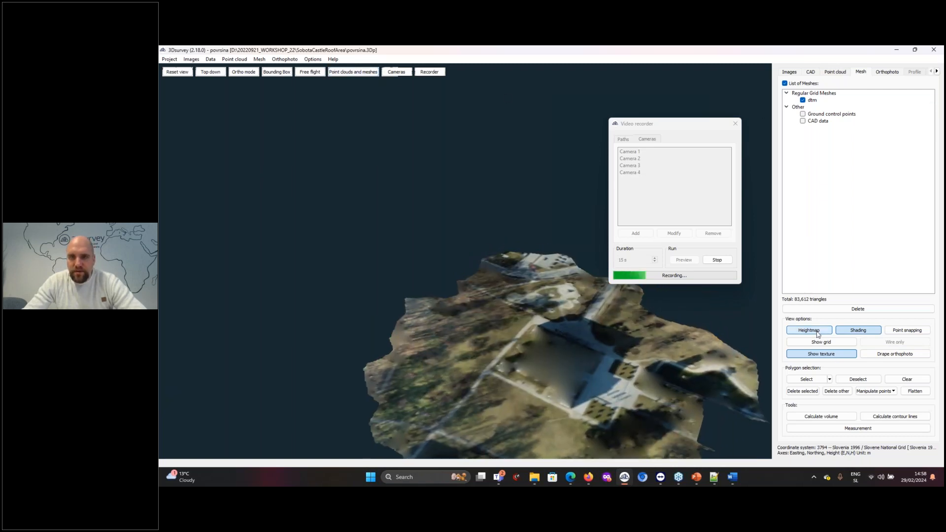
click(818, 334)
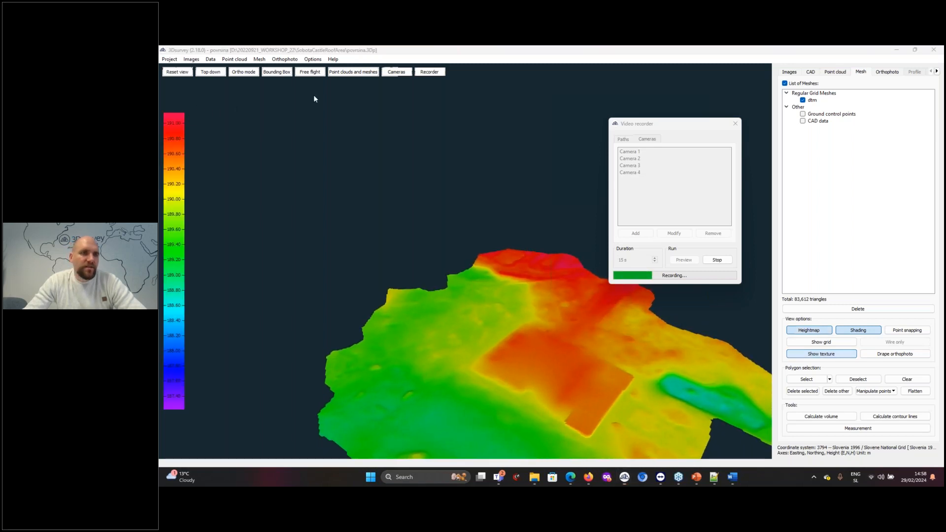
click(174, 235)
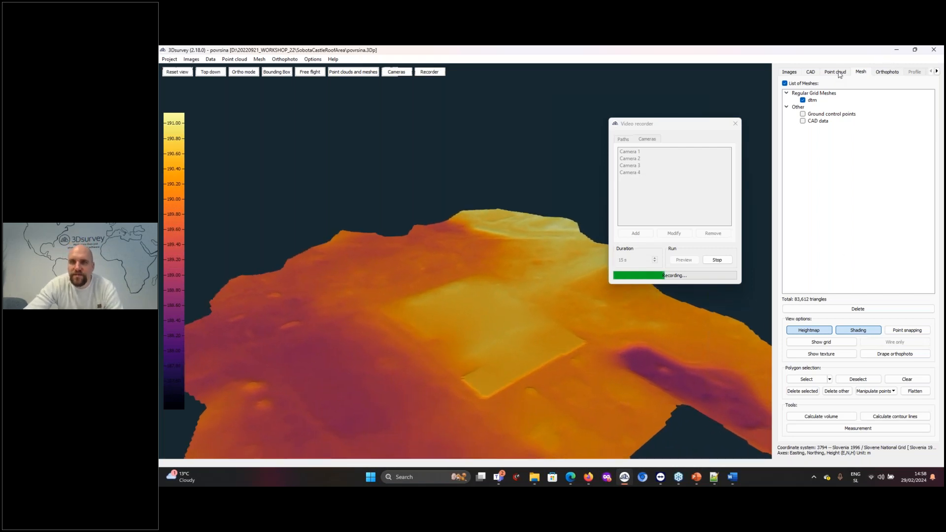
Bring the reduced point cloud back into the recorded view and turn off its heightmap and shading
click(839, 74)
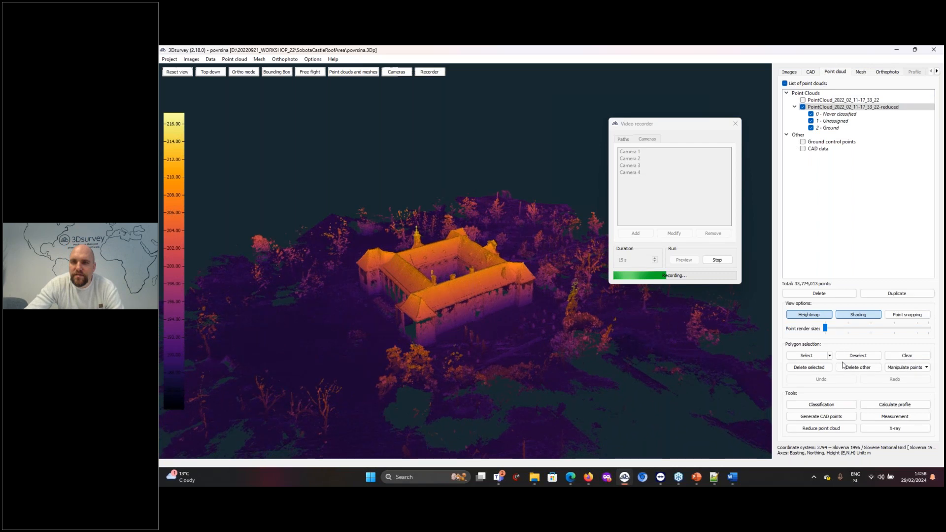
click(825, 317)
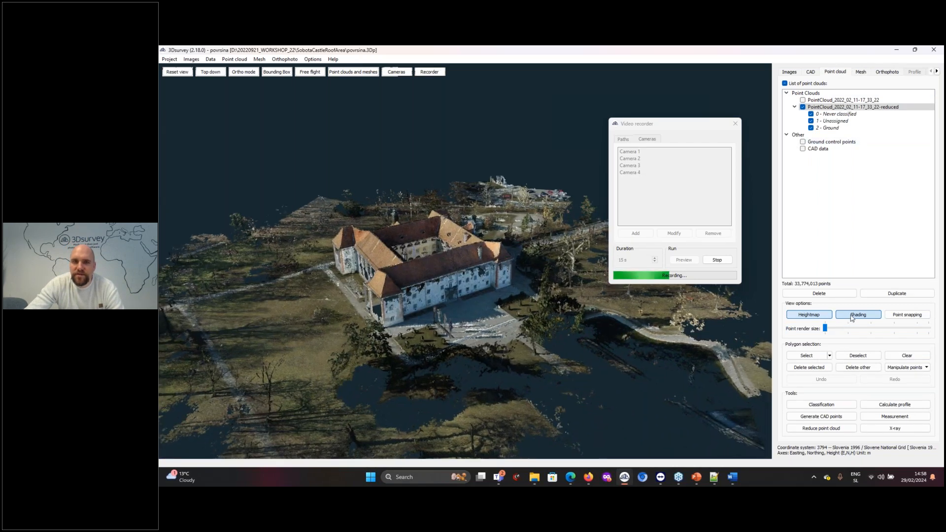
click(852, 317)
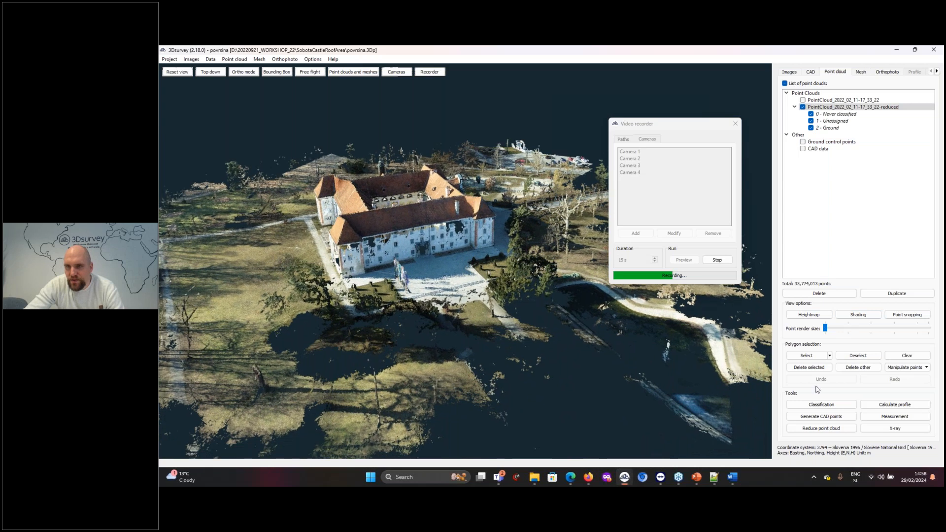
Enlarge the point render size and return it to the minimum, and hide the 1 - Unassigned class of the reduced point cloud
click(909, 313)
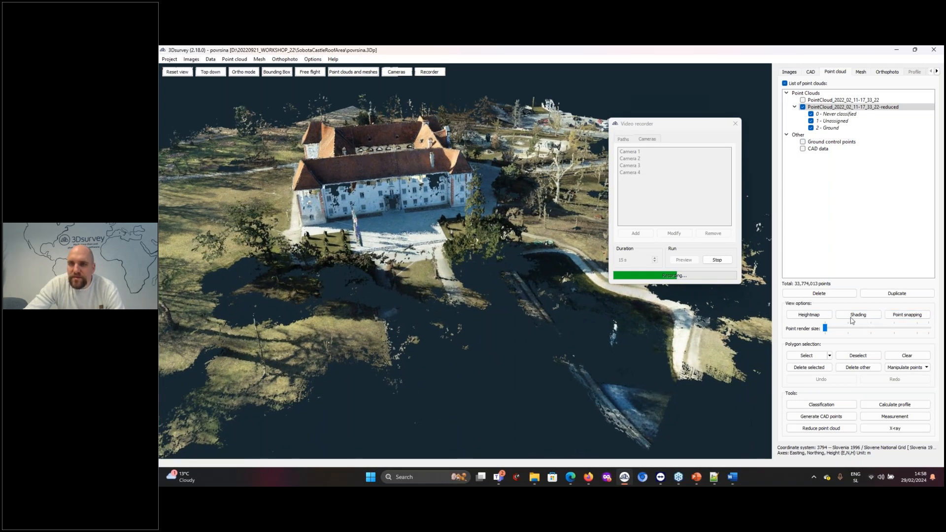
drag(847, 333, 920, 338)
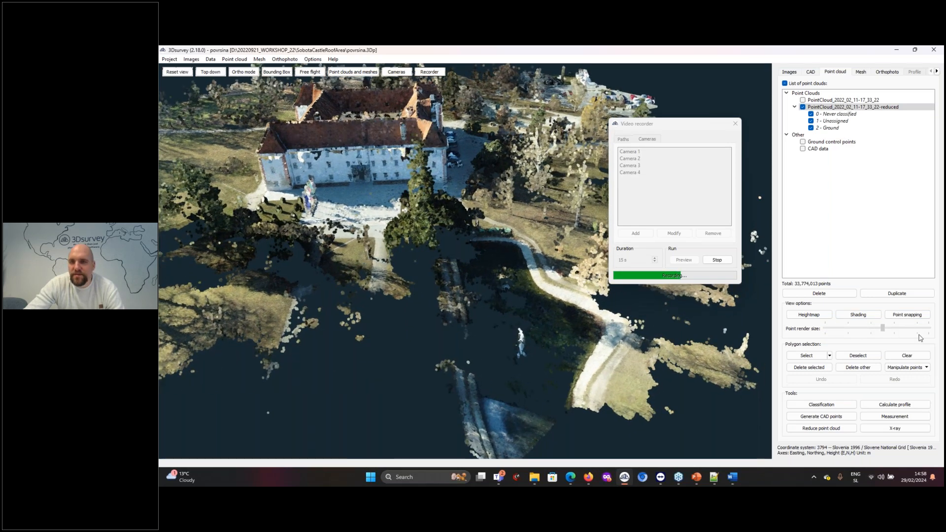
drag(833, 338, 794, 340)
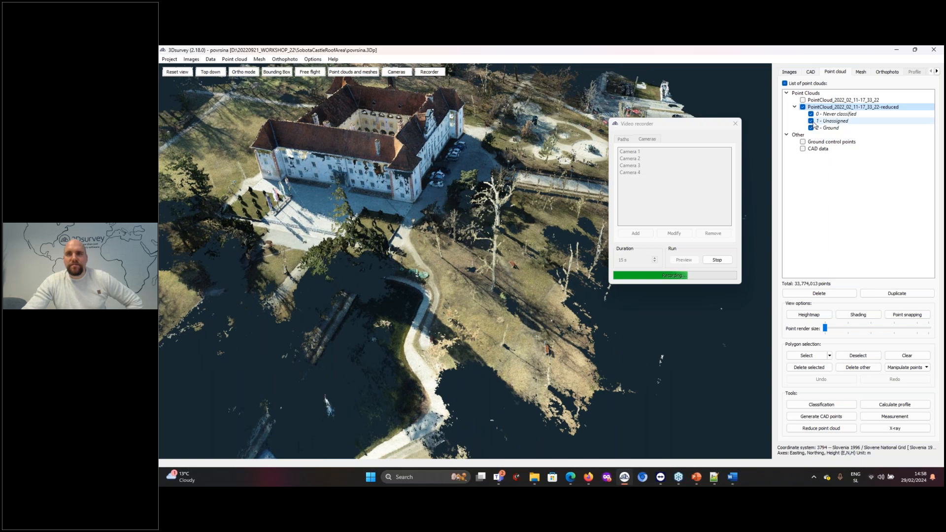
click(811, 121)
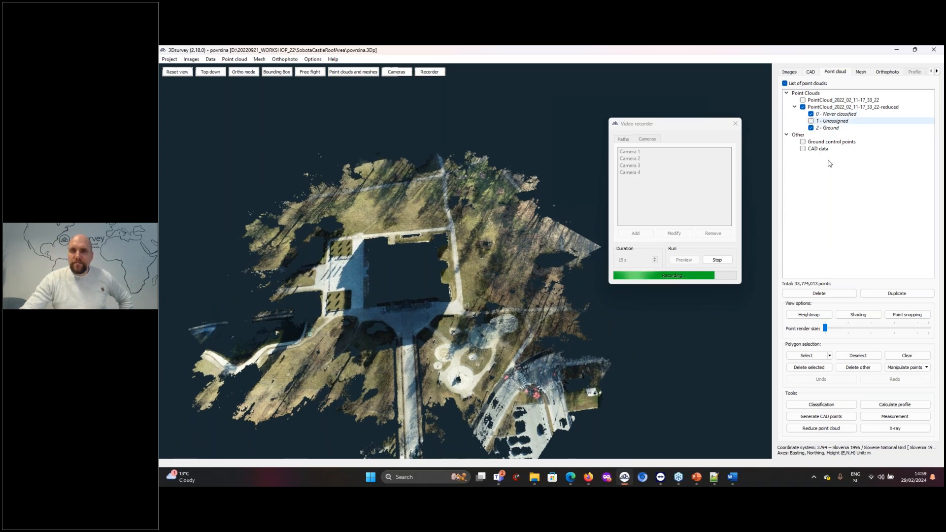
Open video_example.mp4 from the construction site folder in VLC media player, watch it full screen, and pause it back in the window
key(space)
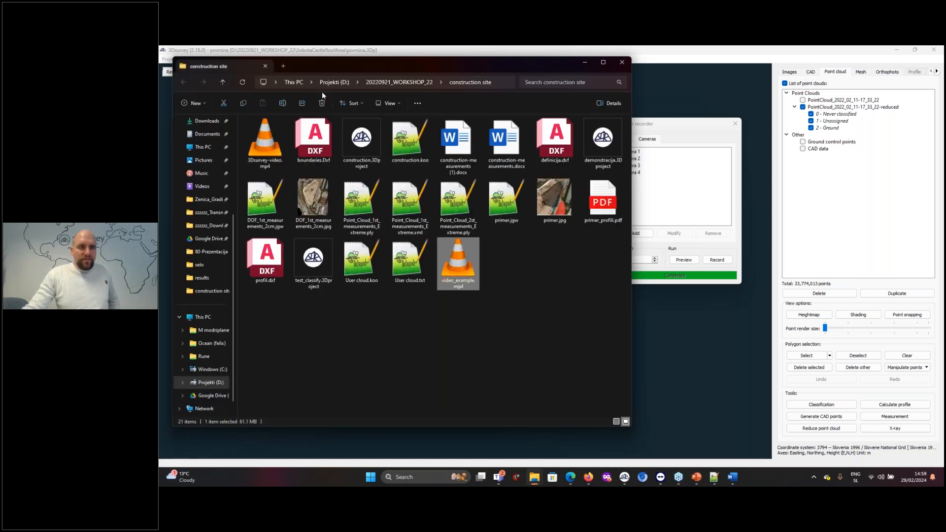
double_click(462, 274)
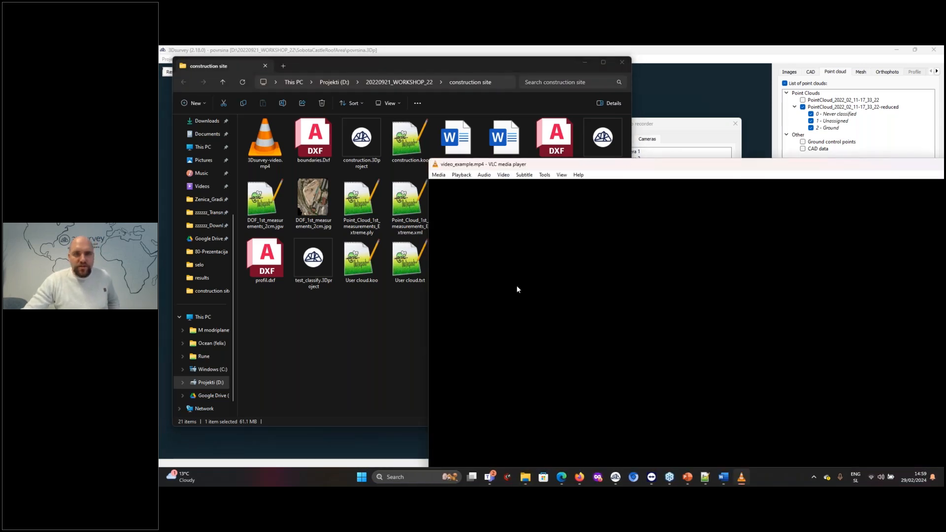
drag(568, 164, 396, 75)
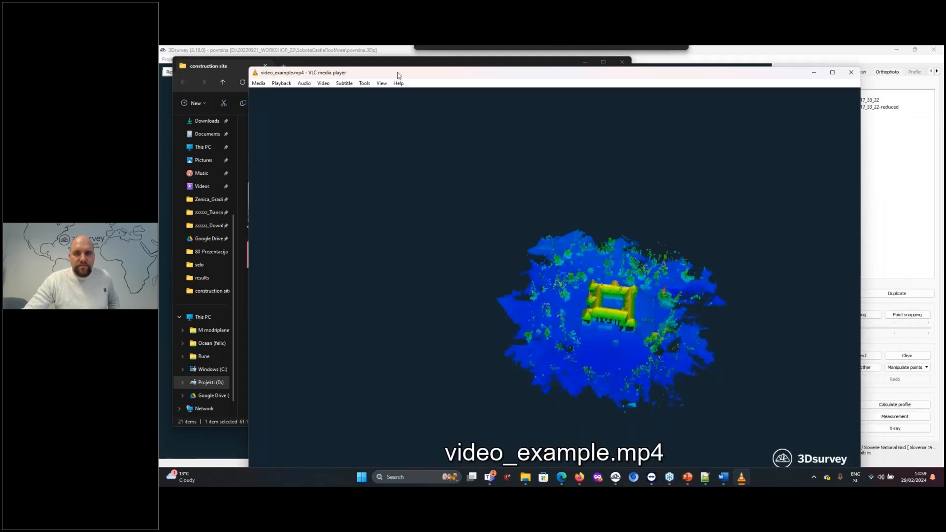
double_click(502, 286)
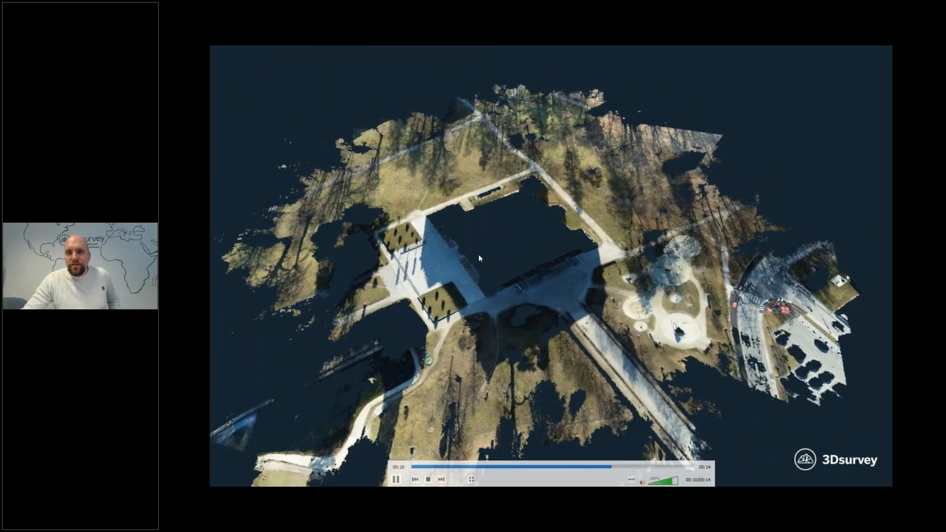
double_click(491, 279)
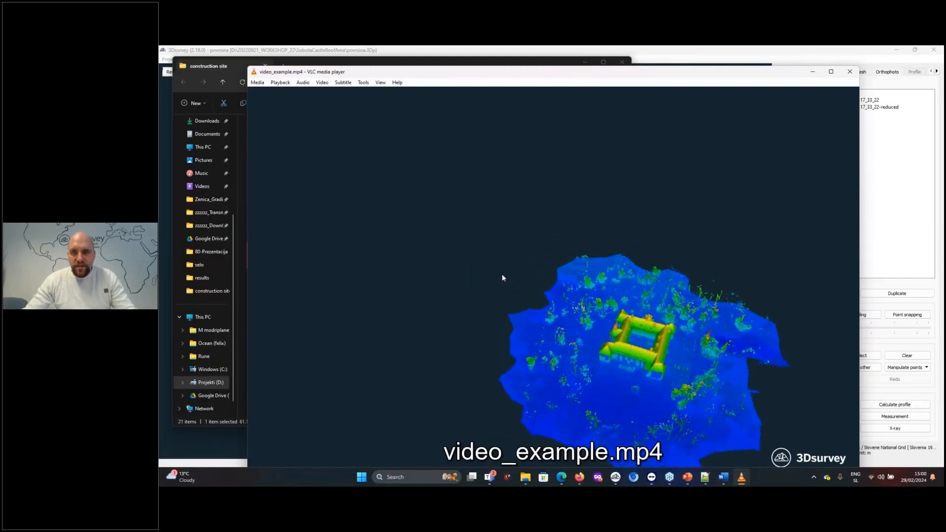
key(space)
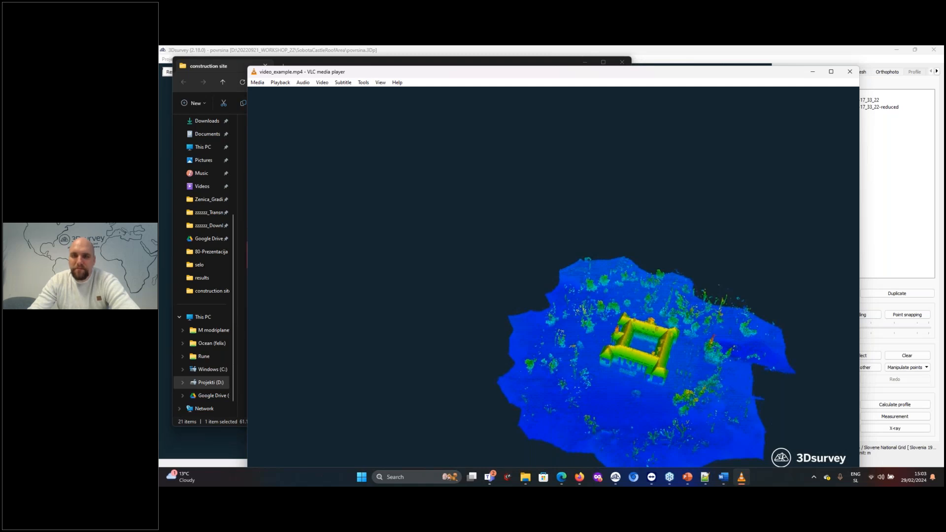
Switch to the mesh_2.11.3 project in 3Dsurvey, tilt the view of the site, and display the CAD drawing tools
mouse_move(615, 477)
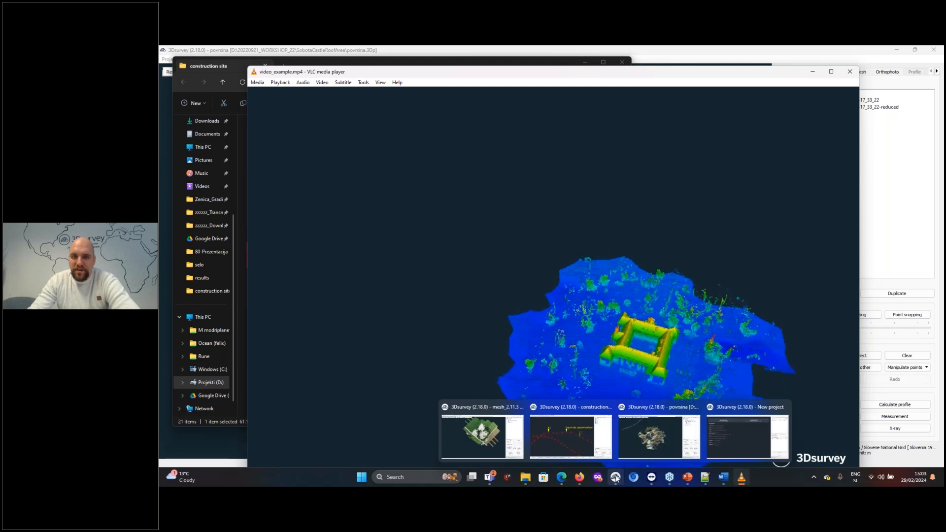
click(490, 440)
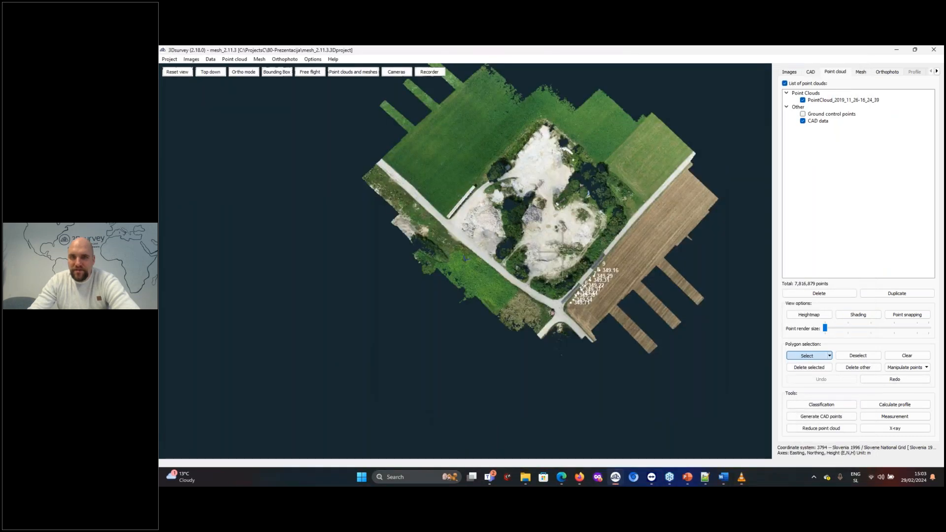
drag(564, 165, 587, 171)
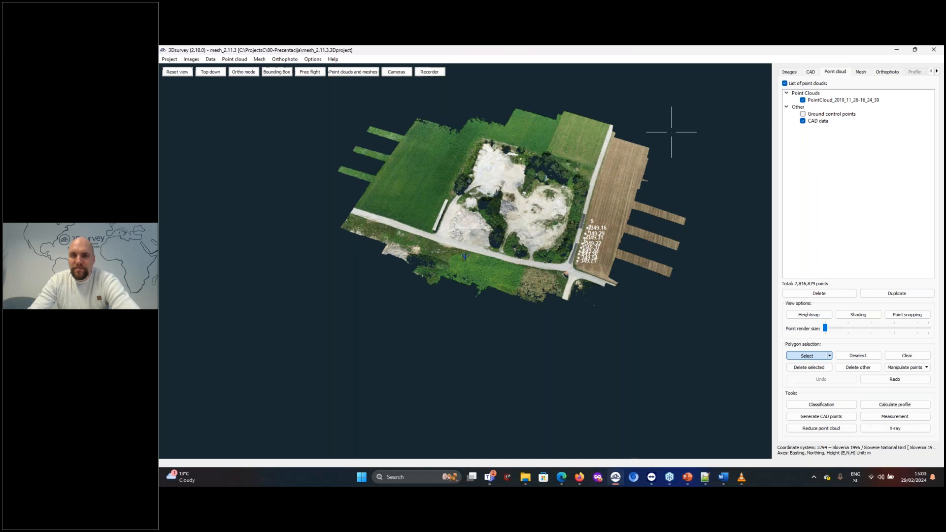
click(811, 73)
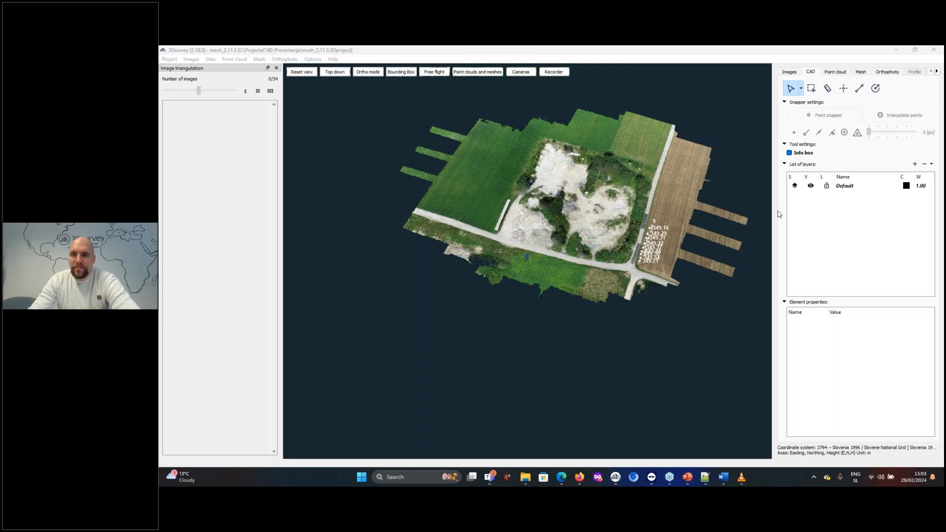
Place five CAD points with point code 12 along the road between the quarry and the brown field
click(843, 88)
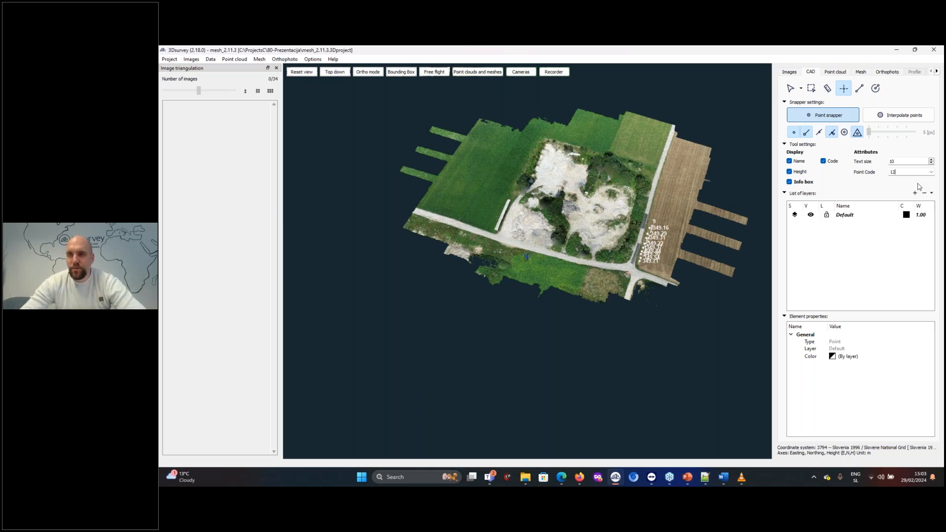
click(658, 162)
click(658, 165)
click(655, 179)
click(652, 192)
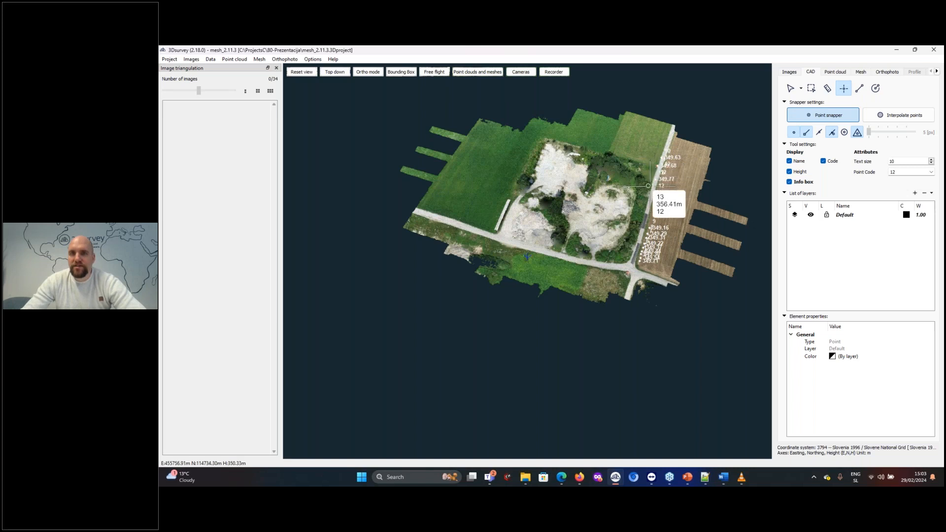
click(650, 202)
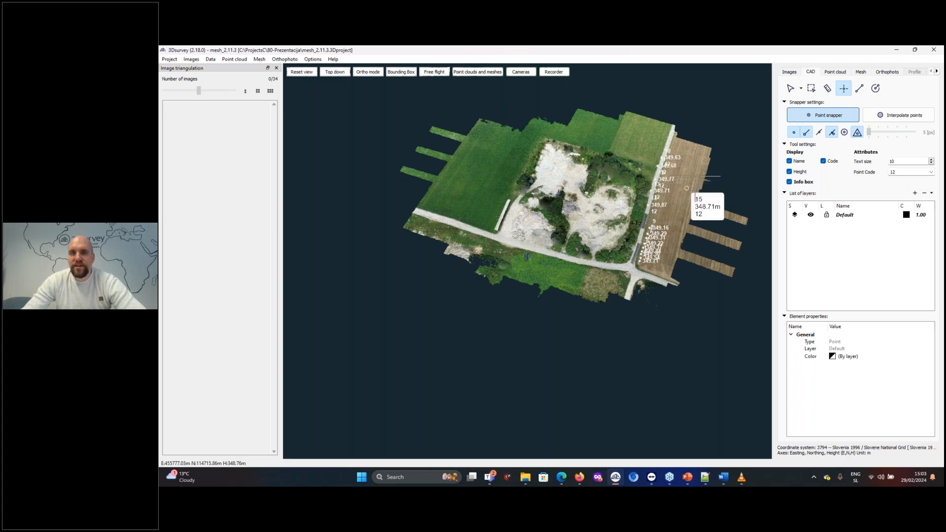
Export the CAD points to mesh_2.11.3.txt in TXT ASCII format, with space separator, three decimal places and the point code included
click(210, 59)
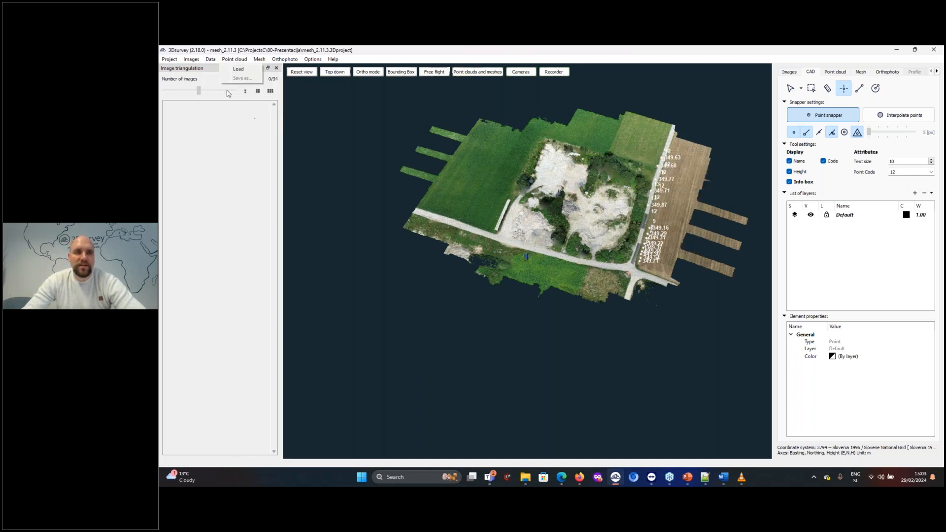
click(228, 125)
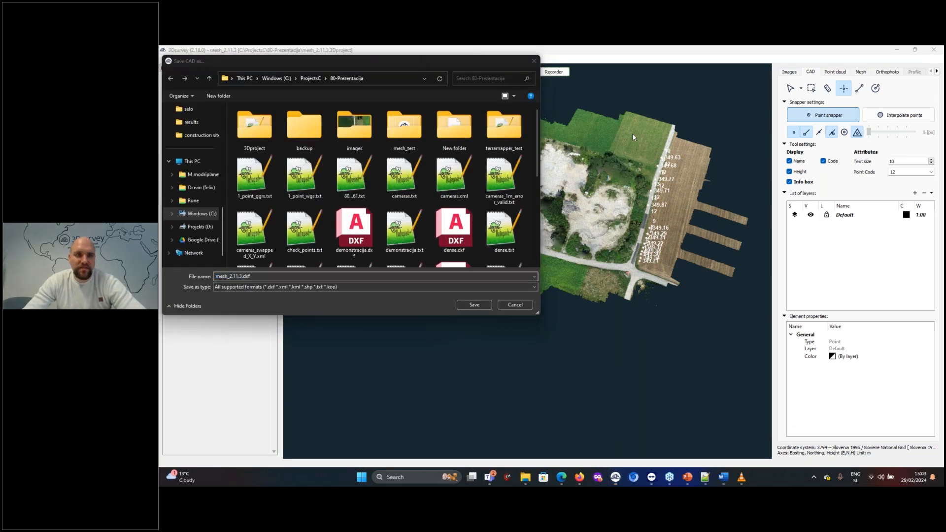
click(429, 288)
click(429, 287)
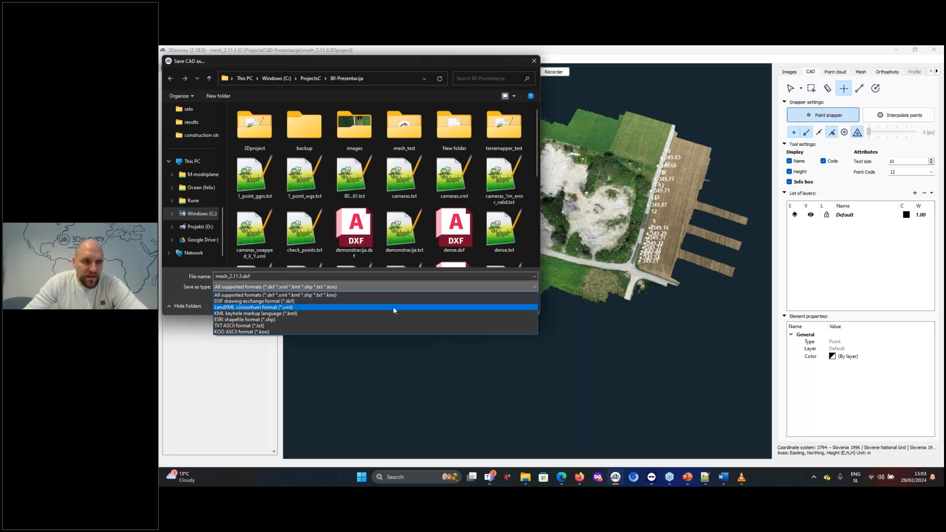
click(383, 327)
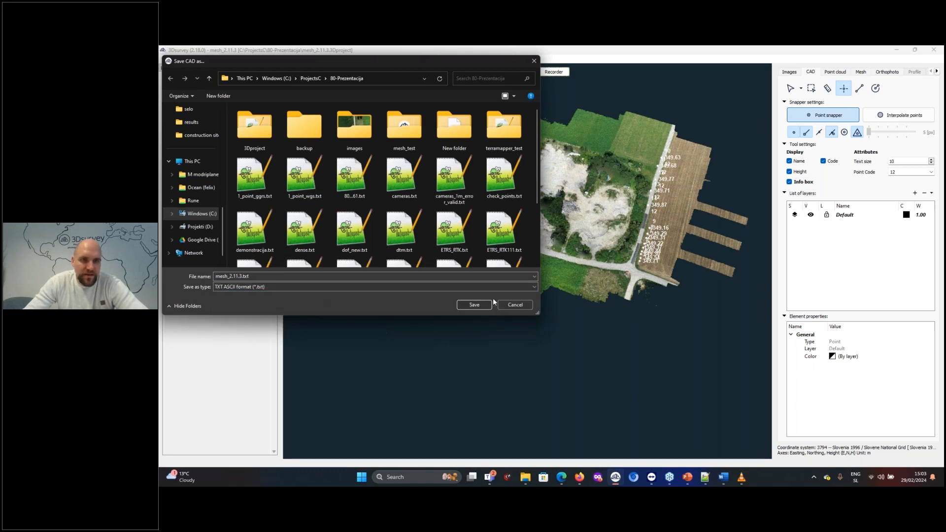
click(474, 305)
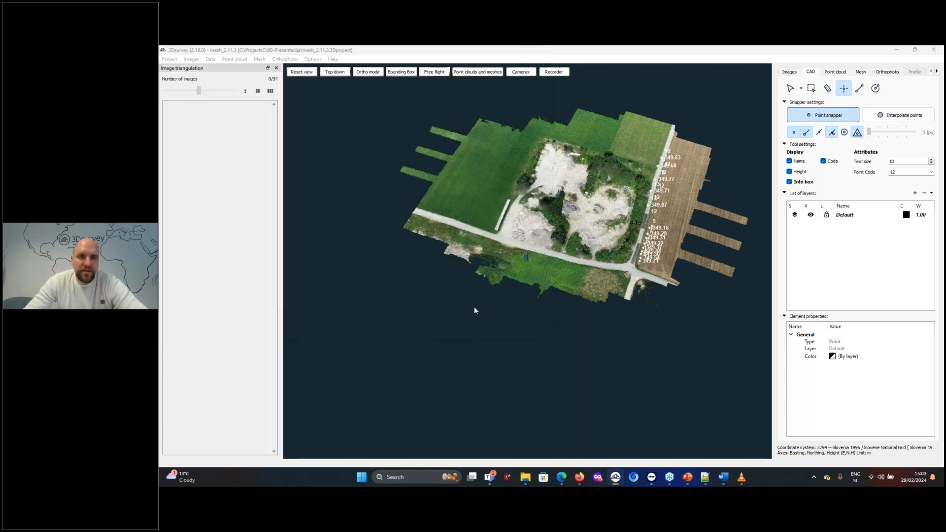
click(738, 115)
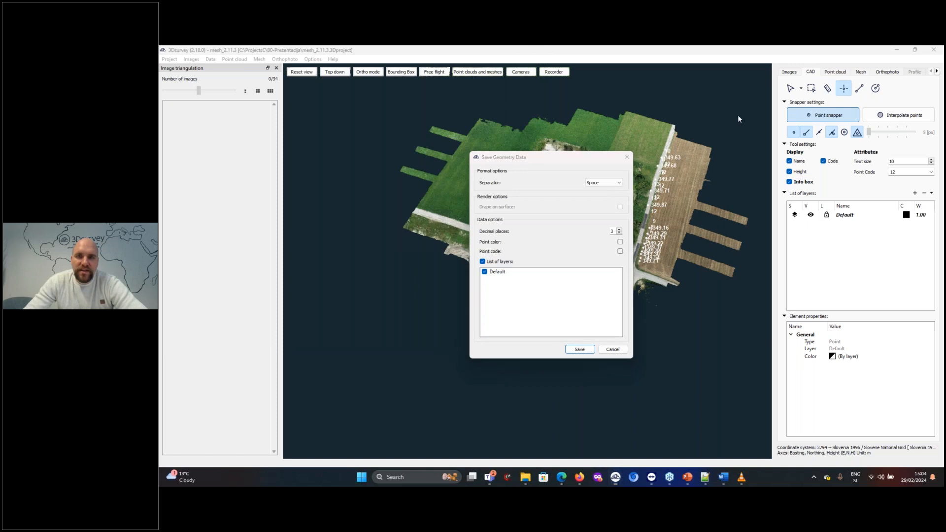
click(620, 252)
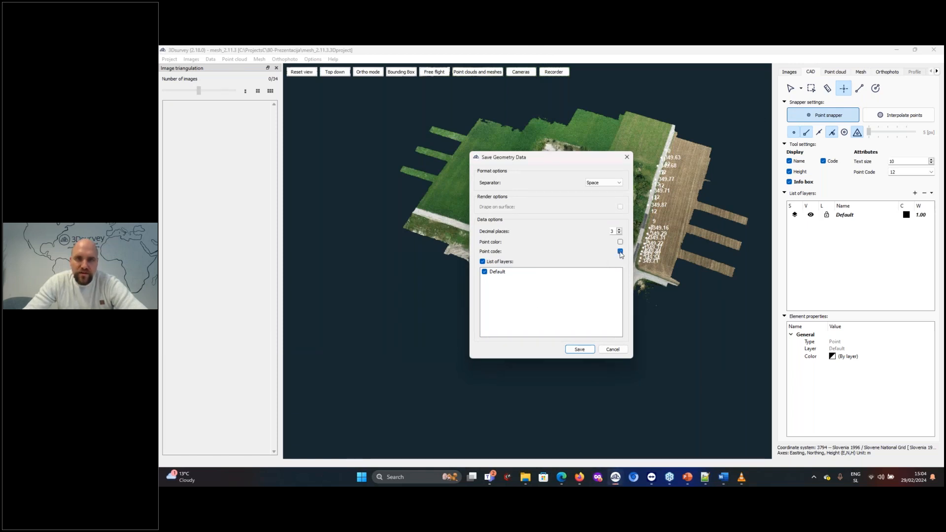
click(579, 350)
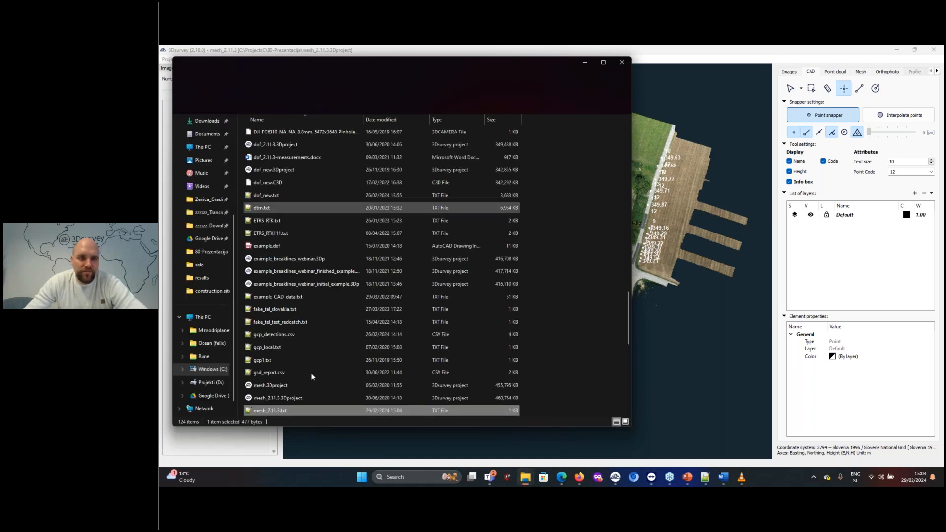
Open the exported mesh_2.11.3.txt in Notepad++, examine the point codes at the line ends, and return to the 3Dsurvey project
double_click(282, 412)
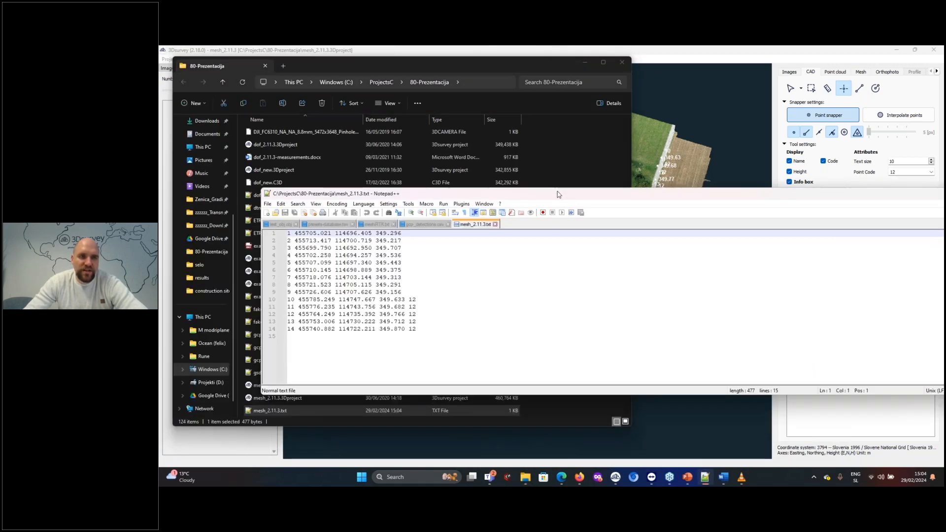
click(392, 301)
key(Down)
key(Down)
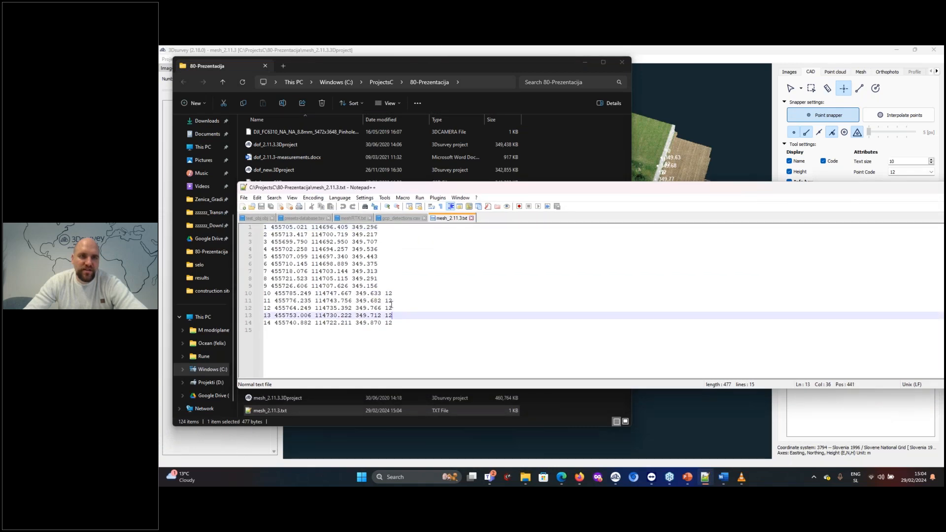
double_click(389, 294)
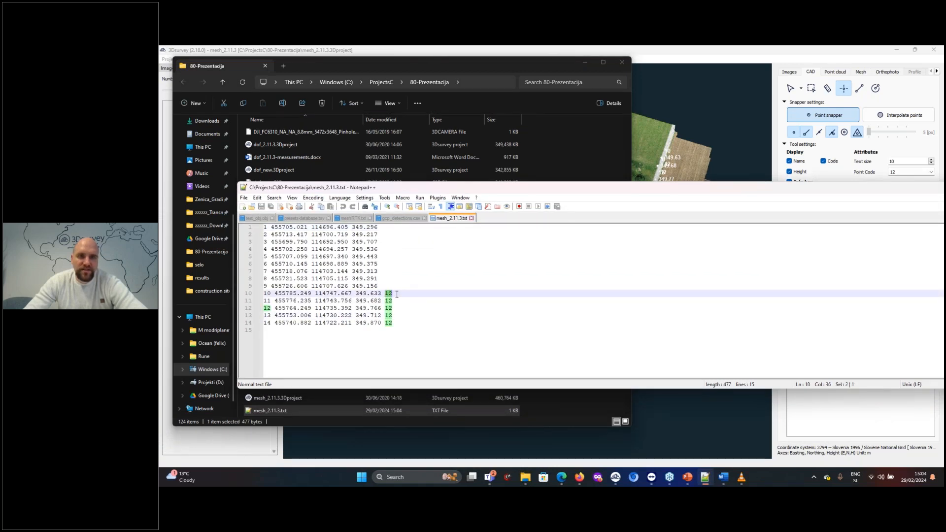
drag(663, 194, 290, 197)
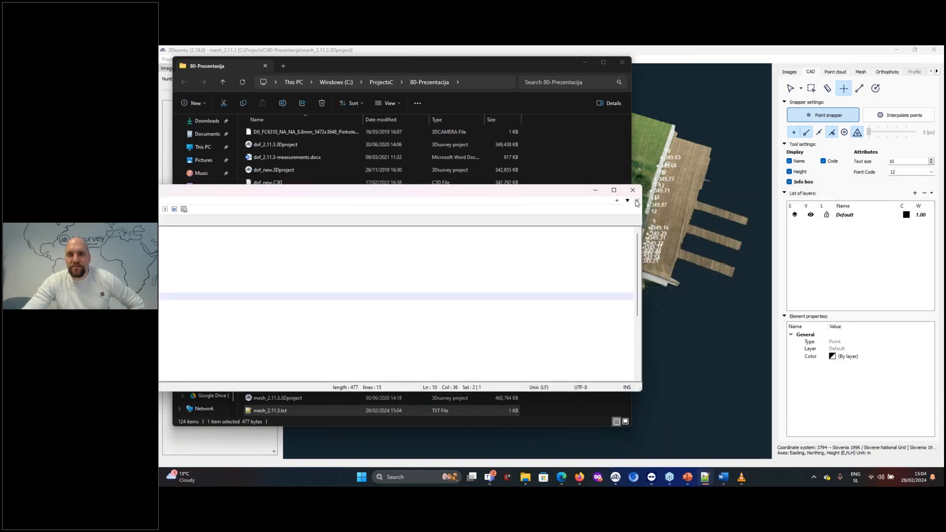
click(596, 193)
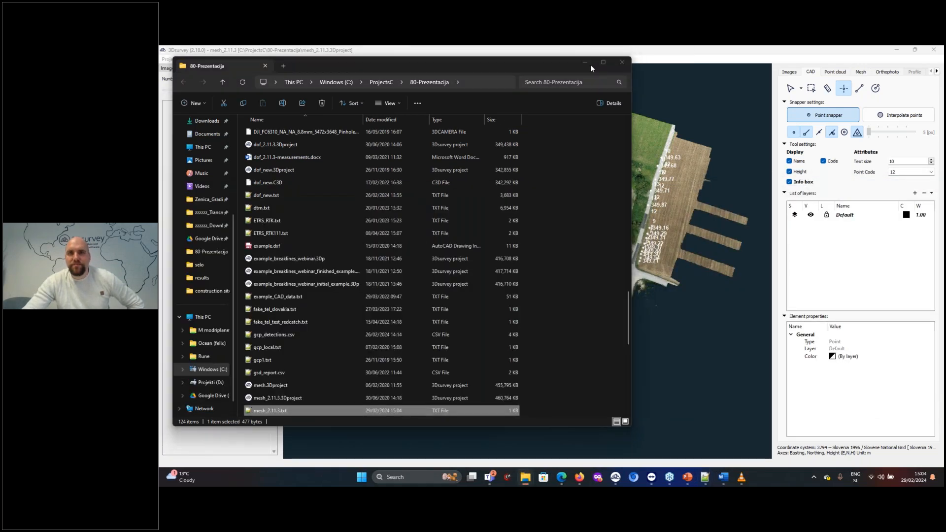
click(586, 63)
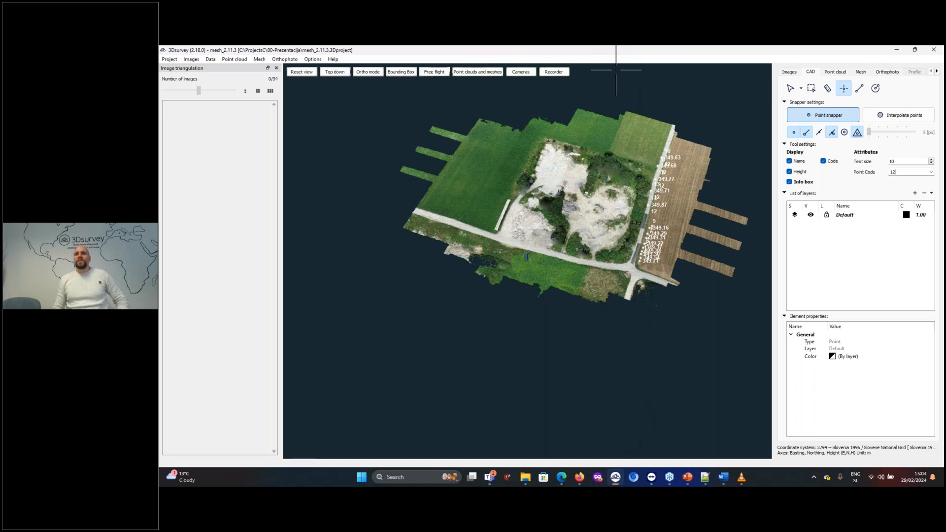